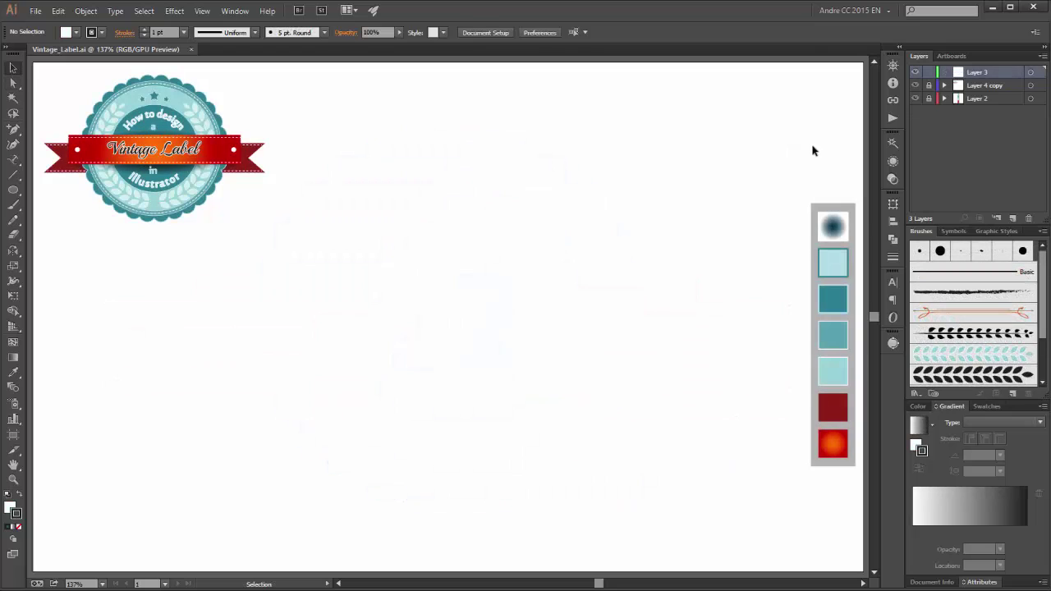
# Draw a circle about 139 mm in diameter and sample the light-blue swatch with the teal outline onto it
pyautogui.click(15, 194)
pyautogui.moveTo(364, 154)
pyautogui.mouseDown()
pyautogui.moveTo(501, 342)
pyautogui.moveTo(678, 464)
pyautogui.moveTo(659, 469)
pyautogui.moveTo(638, 448)
pyautogui.moveTo(631, 467)
pyautogui.moveTo(648, 474)
pyautogui.mouseUp()
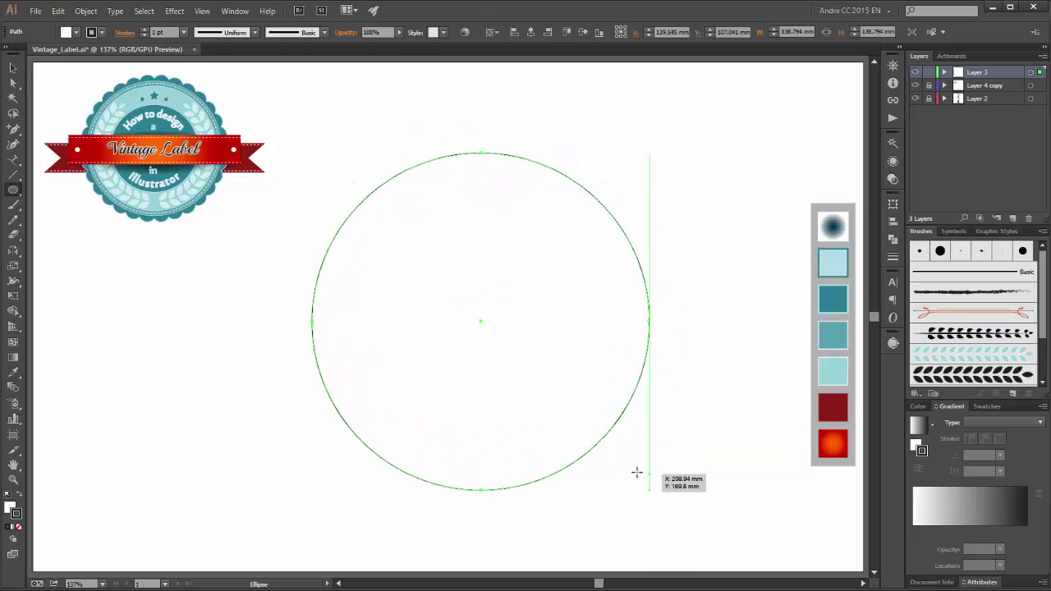
pyautogui.click(14, 375)
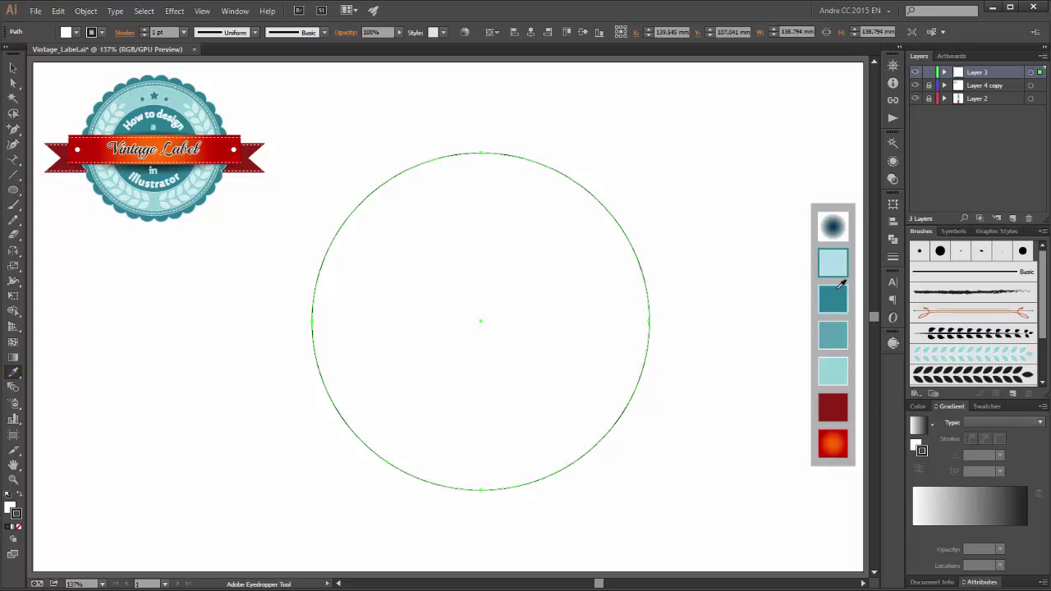
pyautogui.click(836, 258)
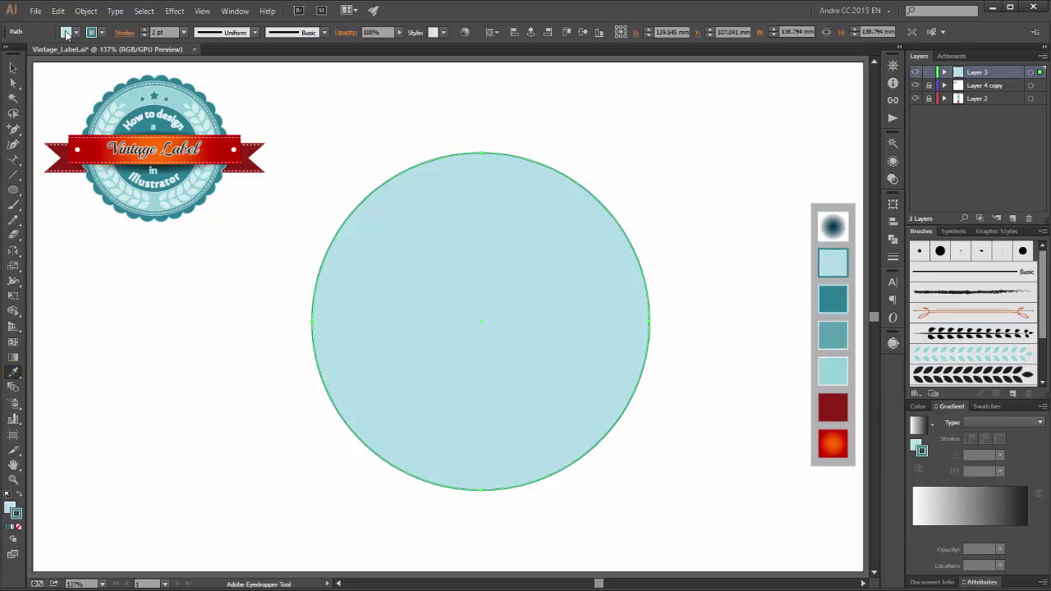
# Remove the circle's fill and accept #2C8092 as its stroke colour
pyautogui.click(80, 33)
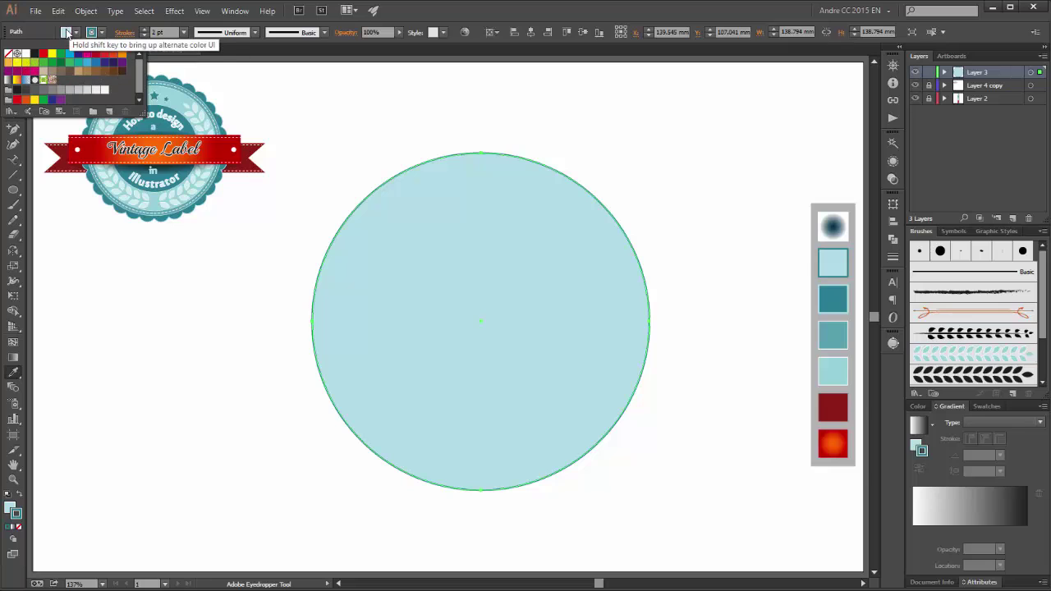
pyautogui.click(7, 53)
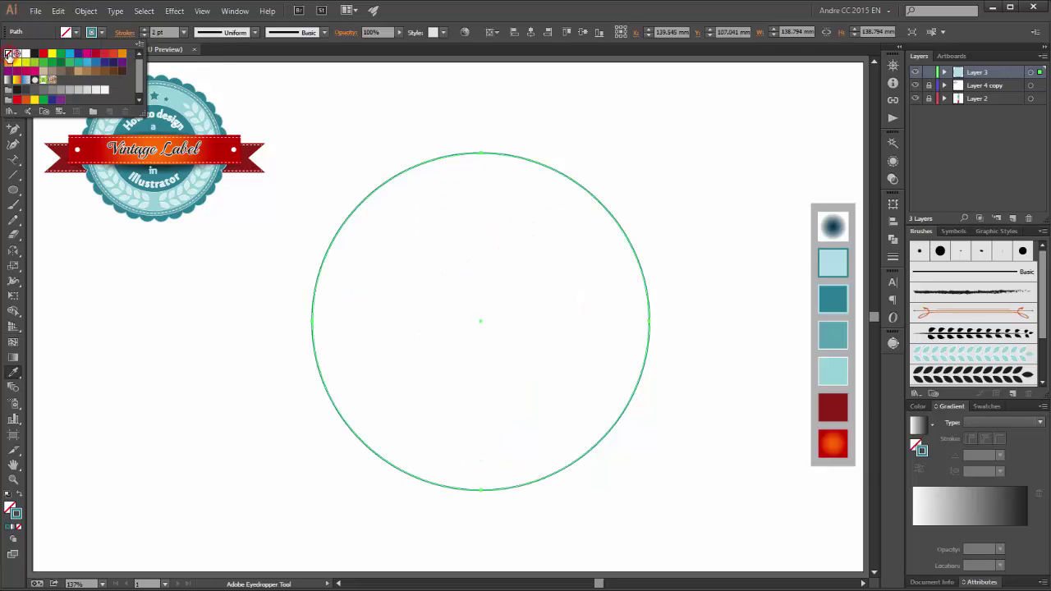
pyautogui.doubleClick(920, 451)
pyautogui.click(869, 298)
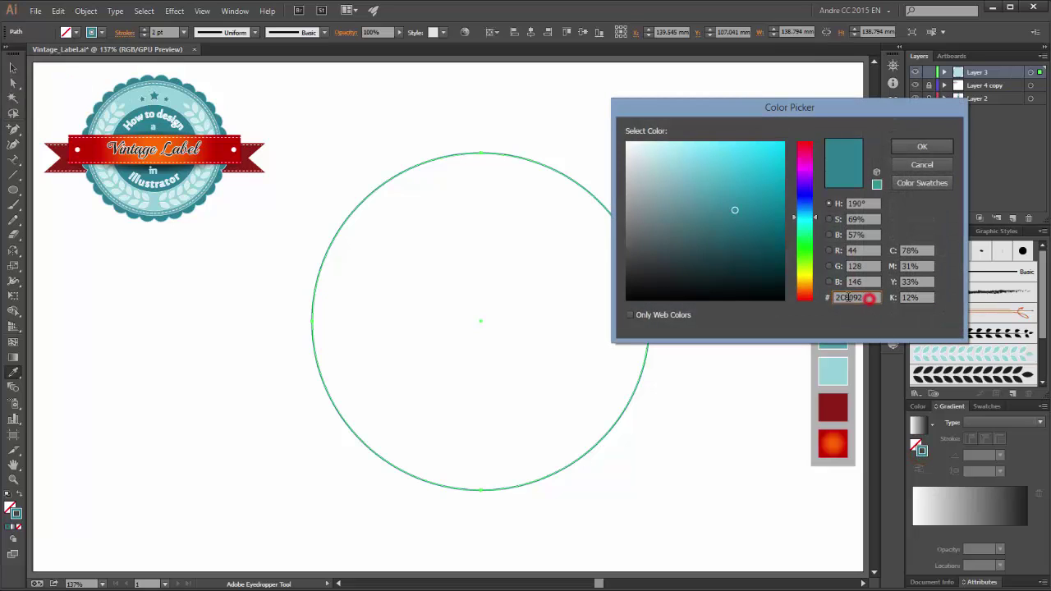
pyautogui.click(921, 146)
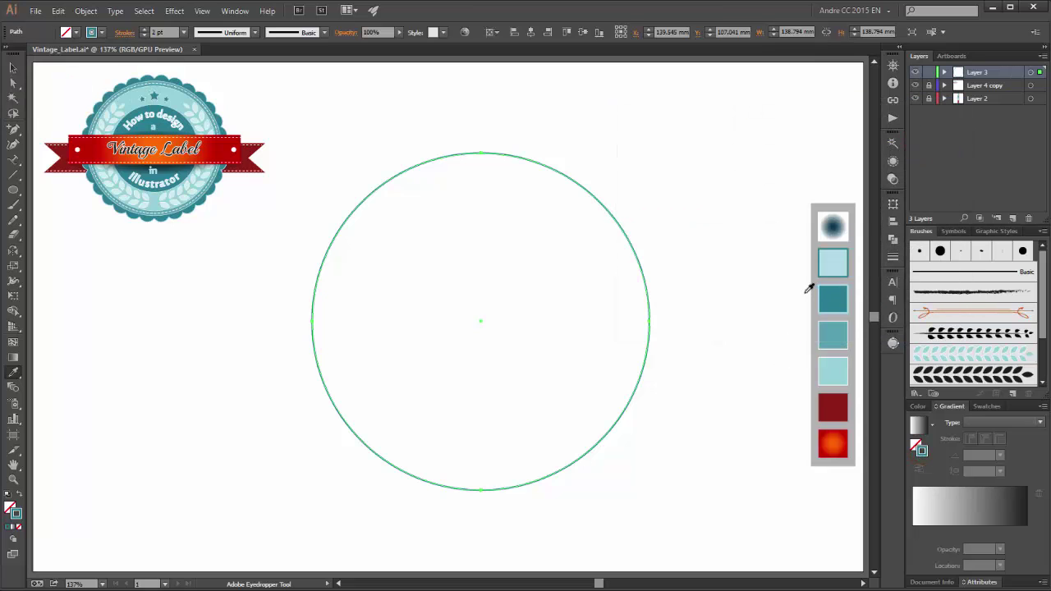
# Centre the circle horizontally and vertically on the artboard
pyautogui.click(496, 33)
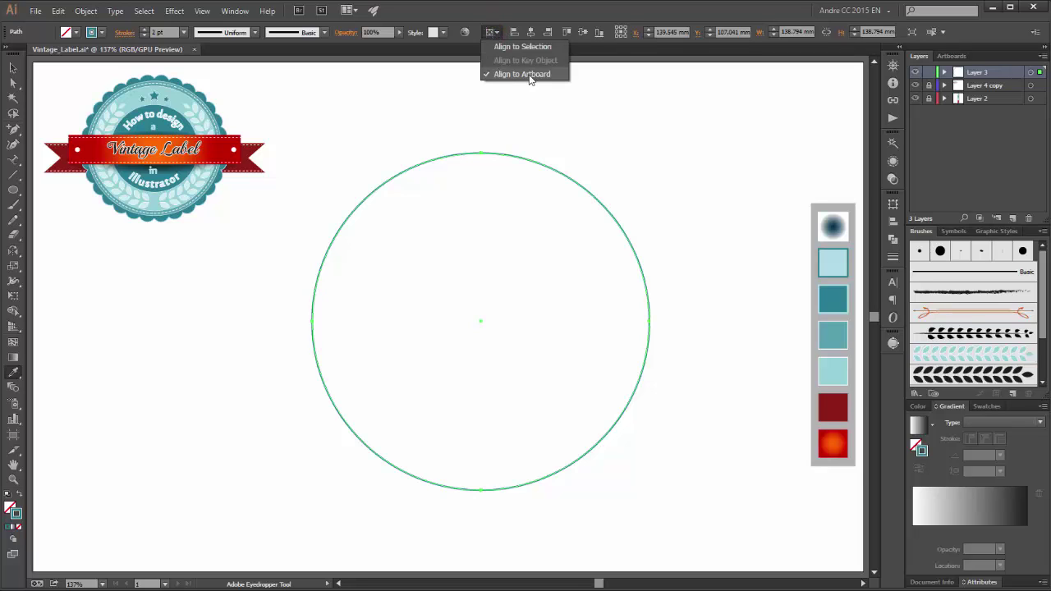
pyautogui.click(484, 33)
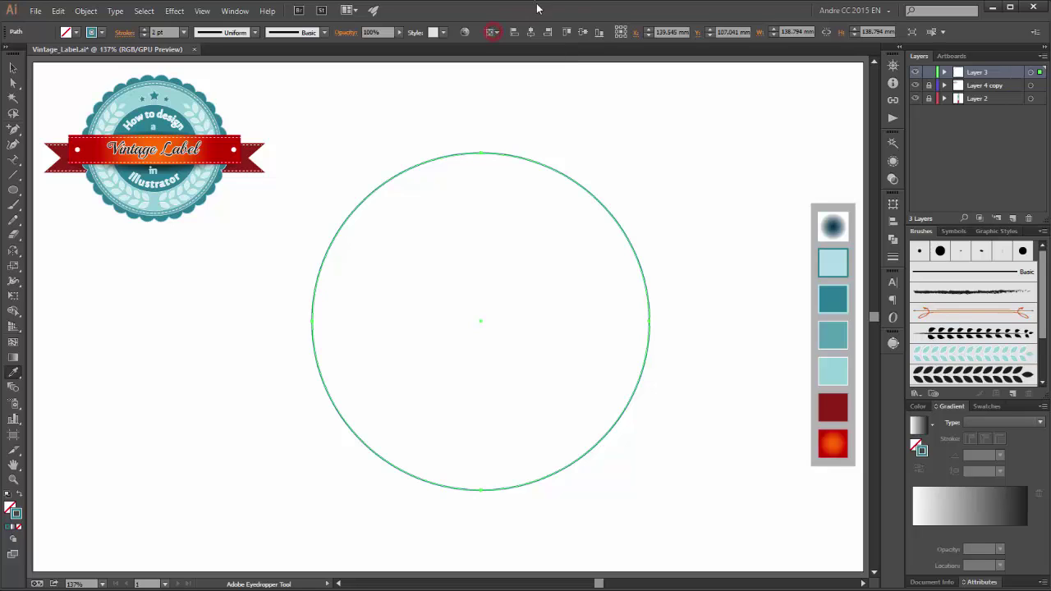
pyautogui.click(530, 33)
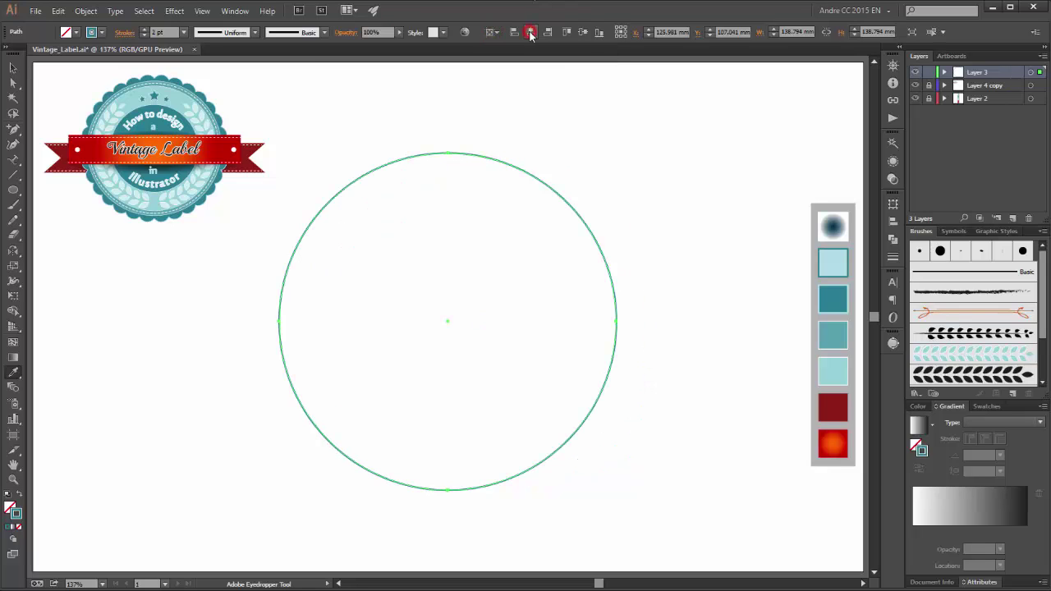
pyautogui.click(583, 32)
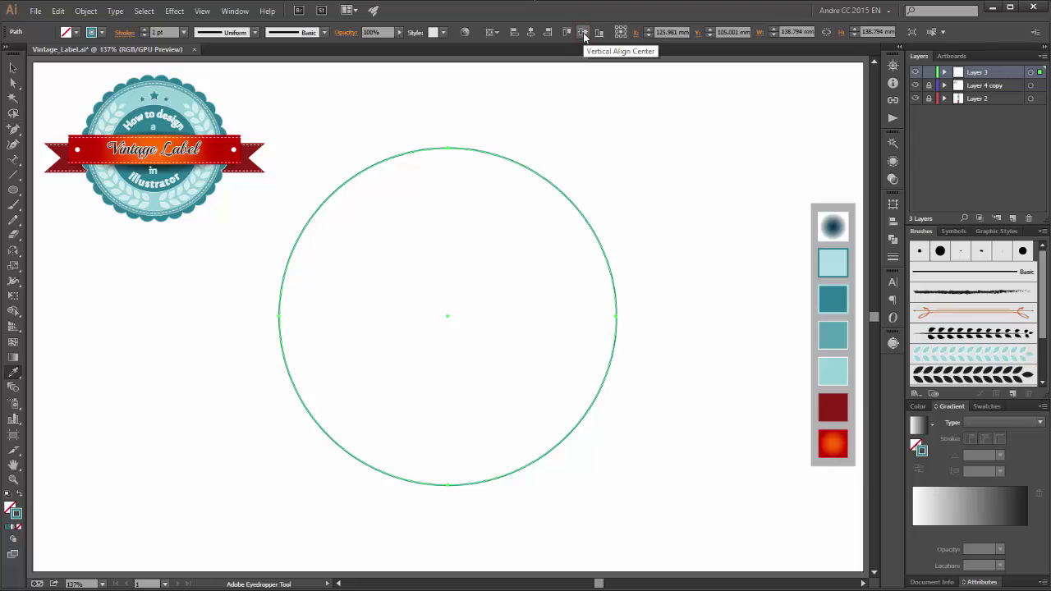
# Make the circle's stroke a dashed line and set its weight to 56 pt
pyautogui.click(893, 260)
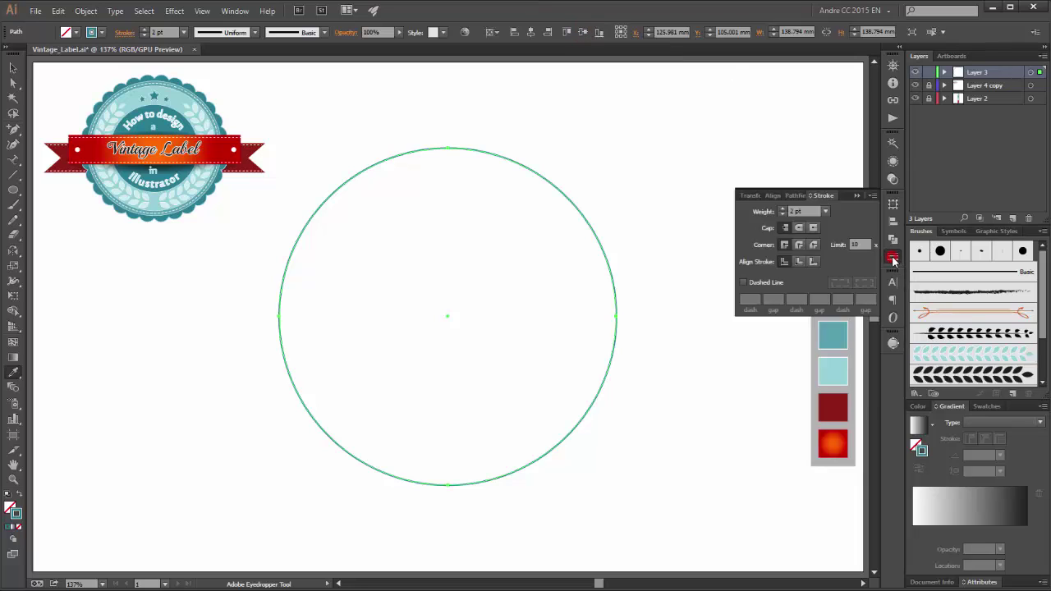
pyautogui.click(744, 283)
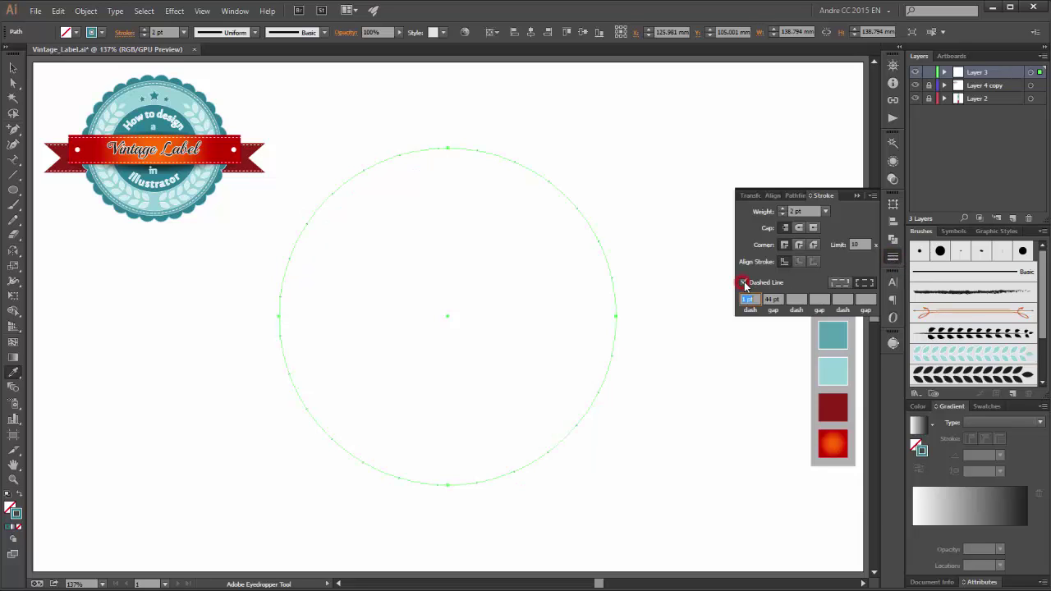
pyautogui.doubleClick(794, 211)
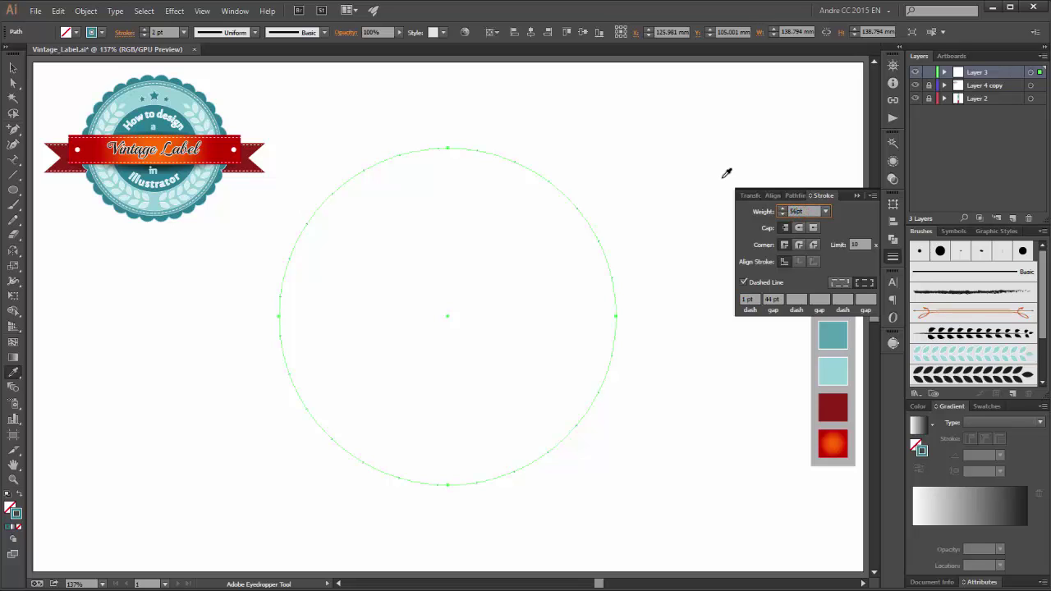
pyautogui.write('56pt')
pyautogui.press('Return')
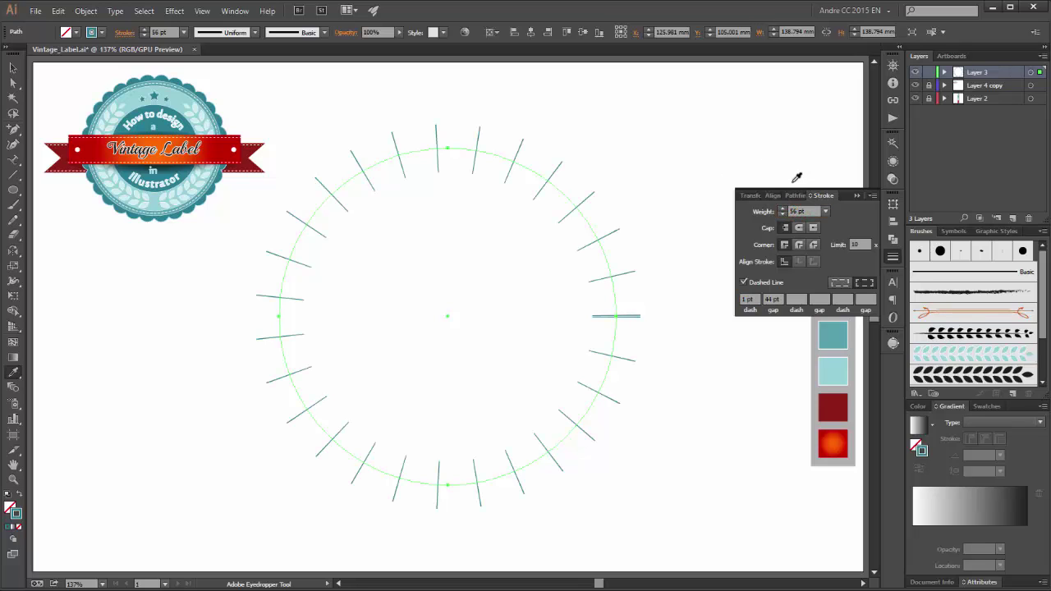
# Give the dashed stroke round caps and set its gap to 46 pt to form the scalloped edge
pyautogui.doubleClick(747, 299)
pyautogui.click(801, 231)
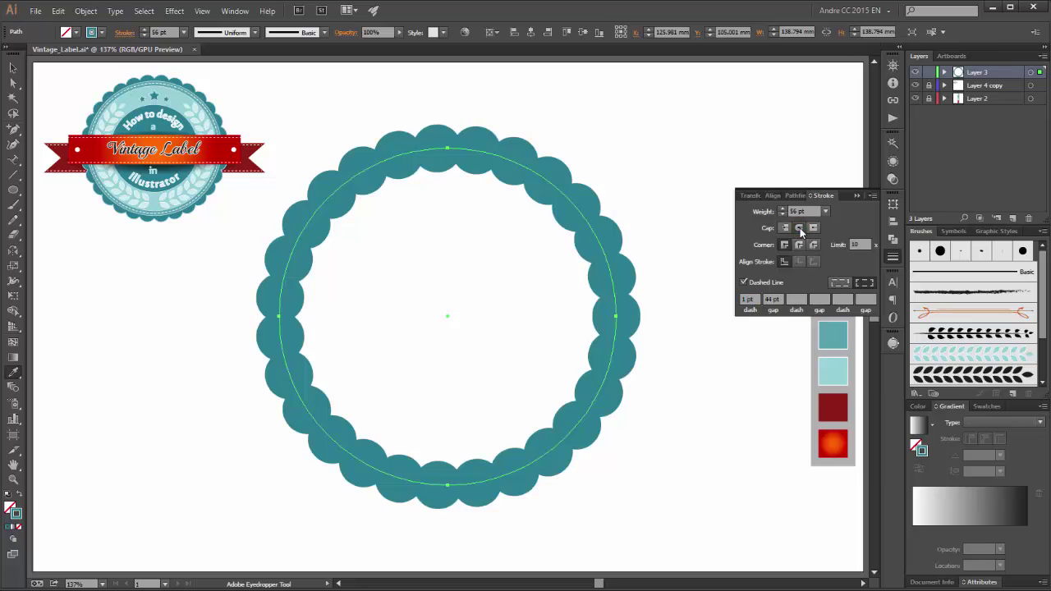
pyautogui.click(772, 299)
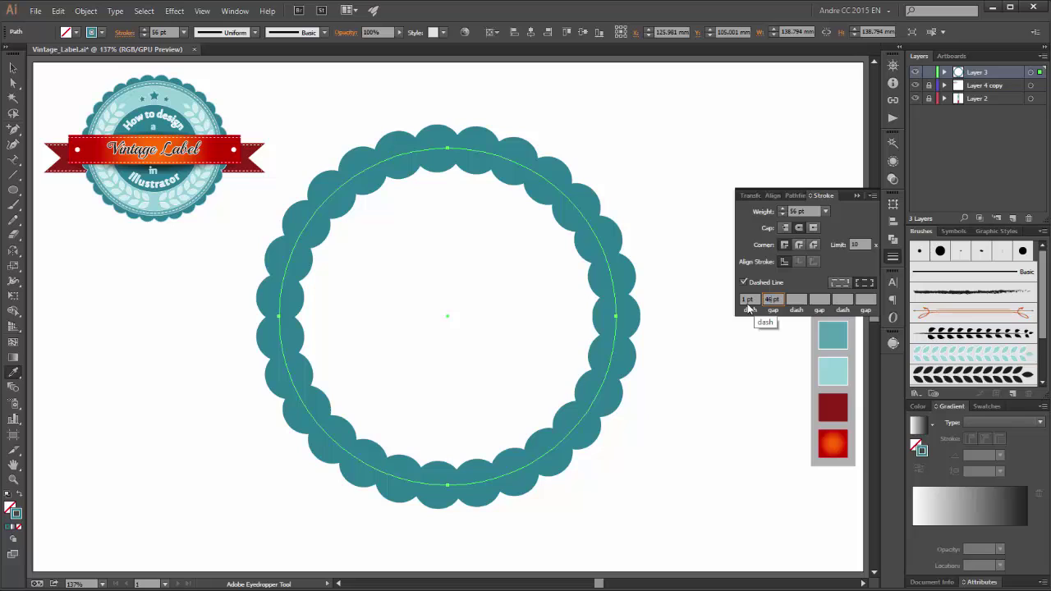
pyautogui.press('Return')
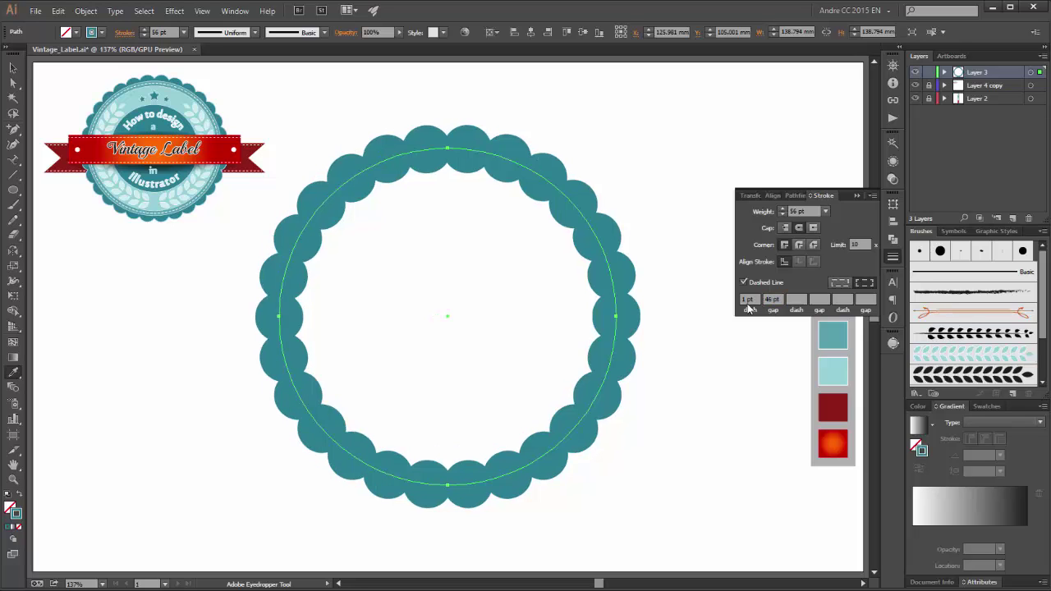
pyautogui.click(855, 198)
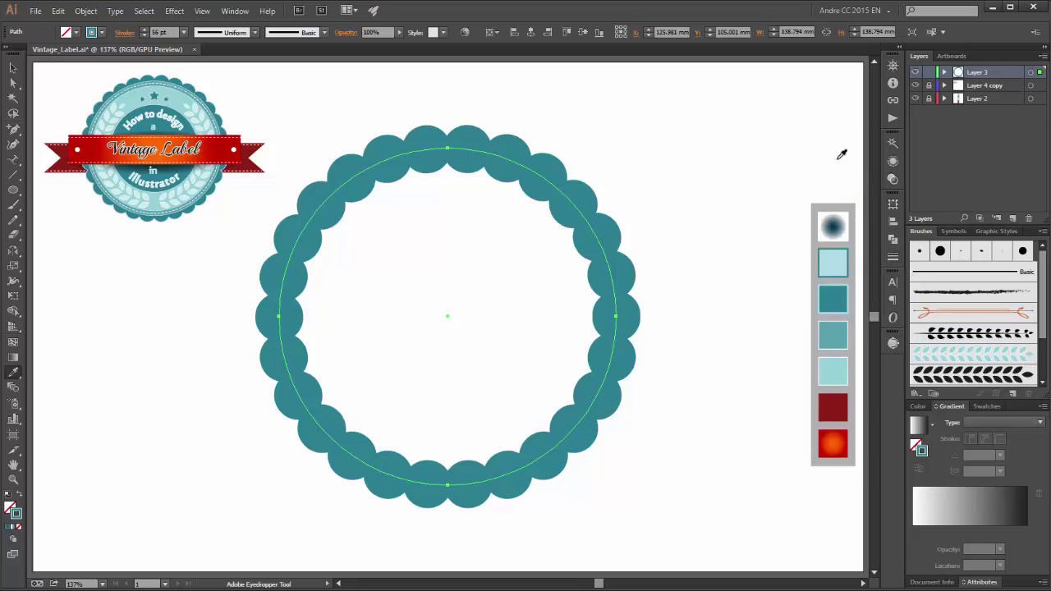
# Duplicate the scalloped circle's path within Layer 3
pyautogui.click(945, 72)
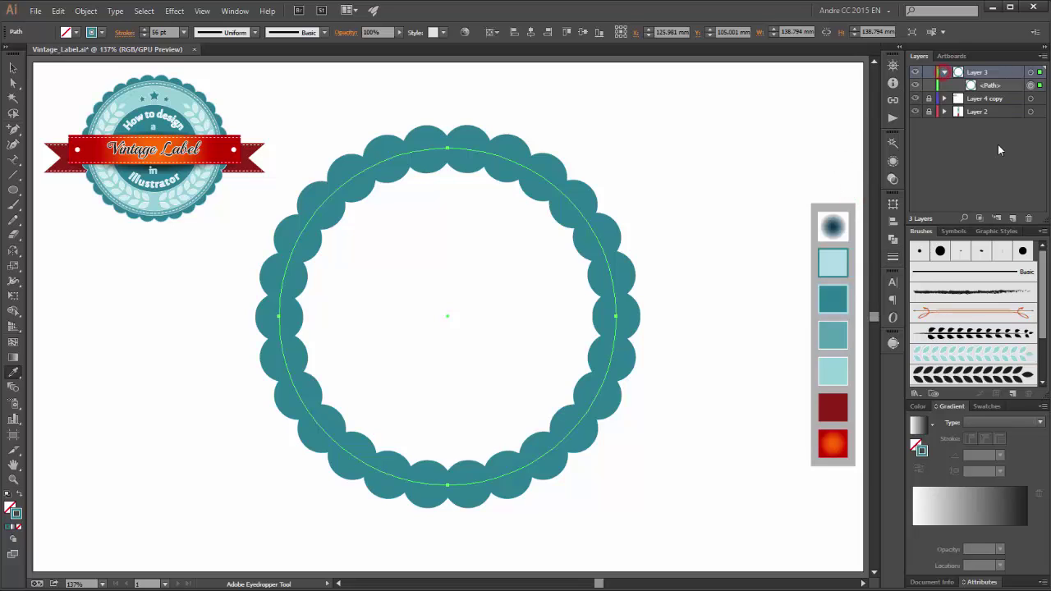
pyautogui.click(998, 87)
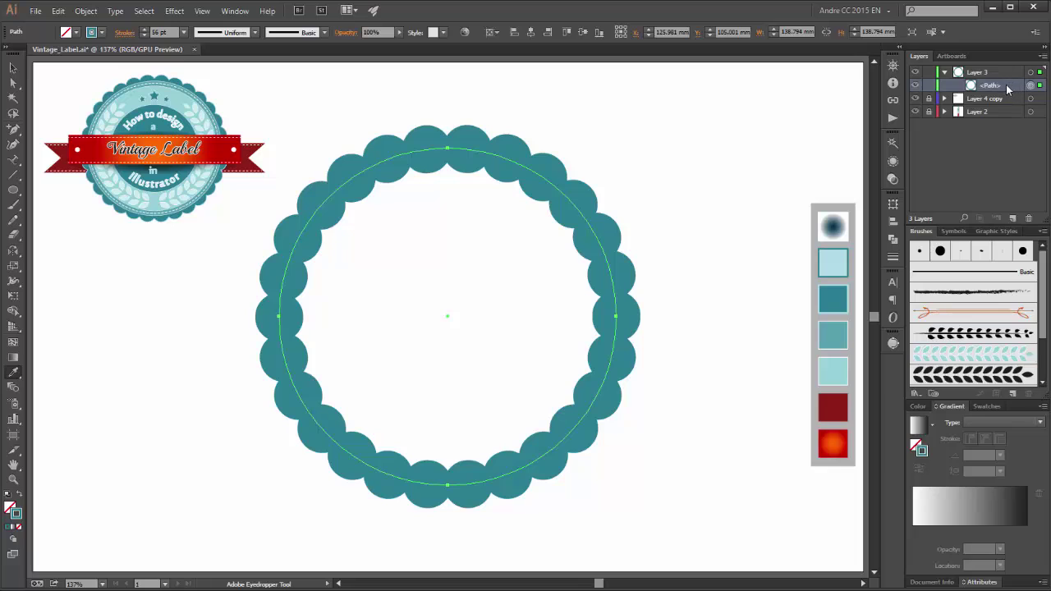
pyautogui.moveTo(1006, 89); pyautogui.dragTo(1013, 218)
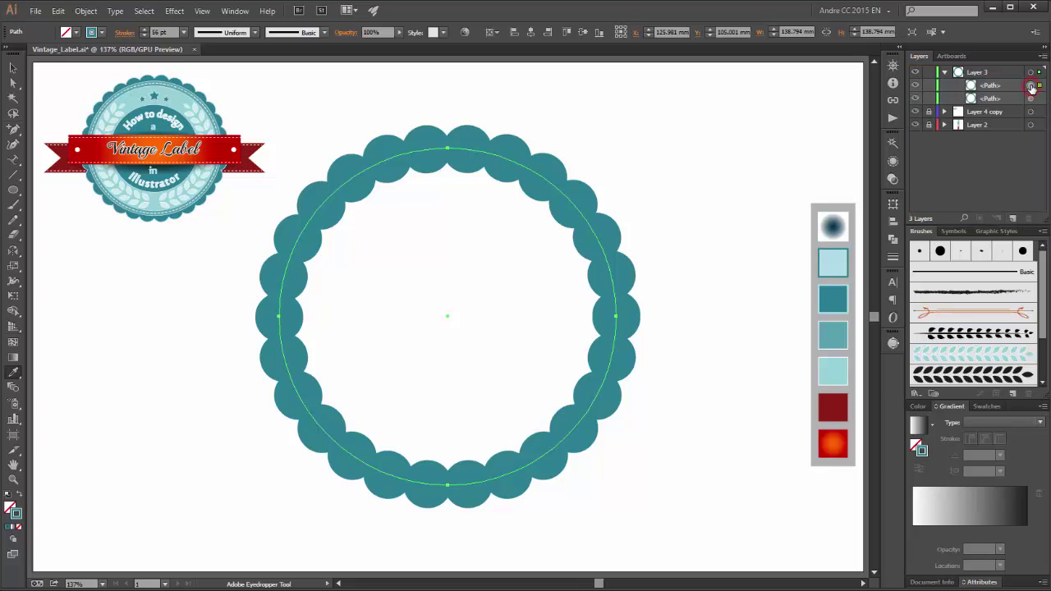
# Sample the medium-teal swatch with the white outline onto the upper circle copy, accepting #59A3AF as its fill colour
pyautogui.click(14, 374)
pyautogui.click(837, 328)
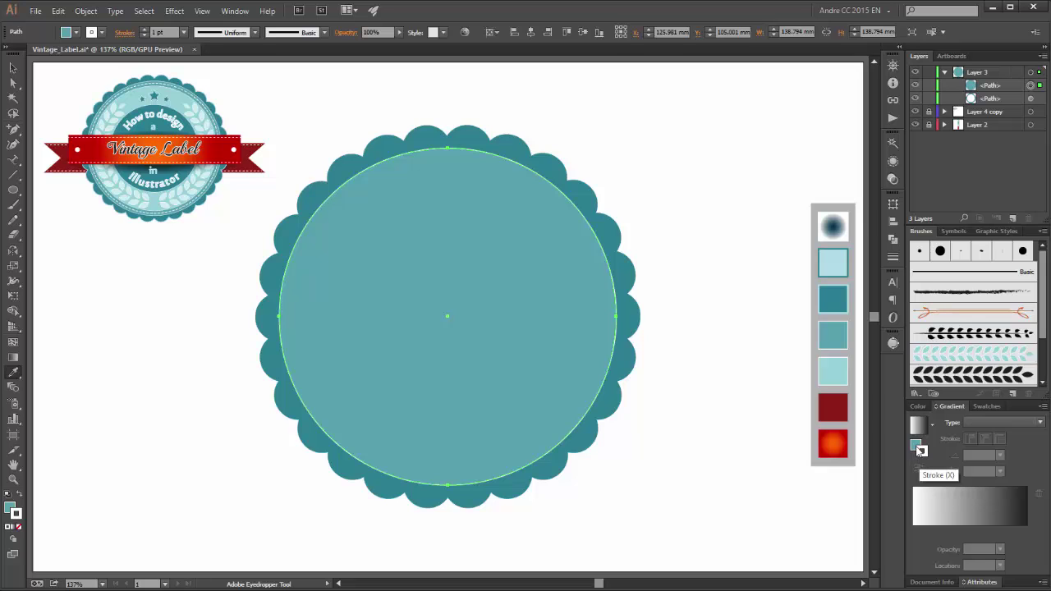
pyautogui.doubleClick(916, 446)
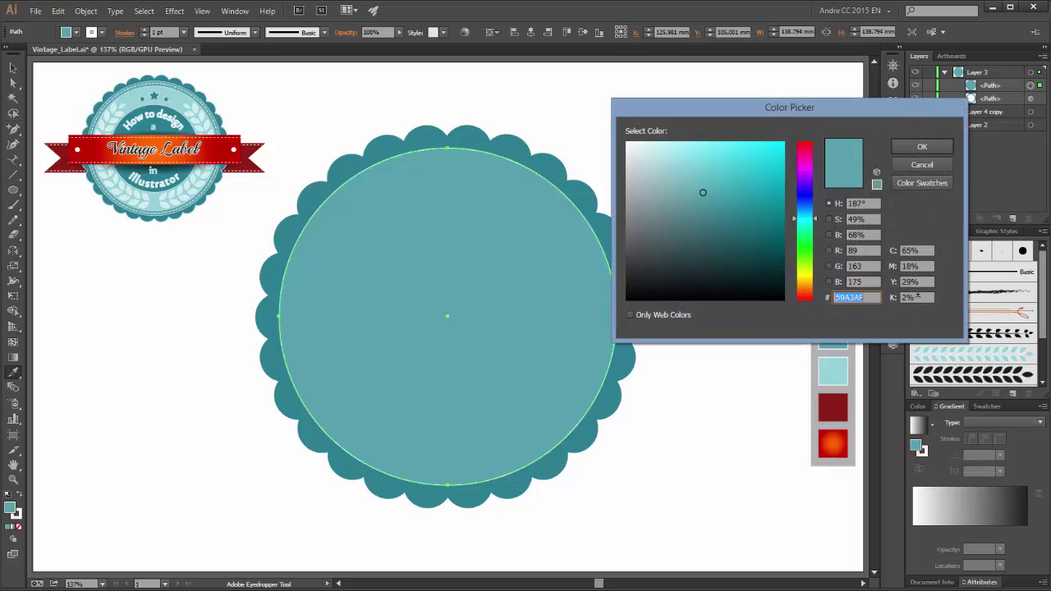
pyautogui.click(929, 146)
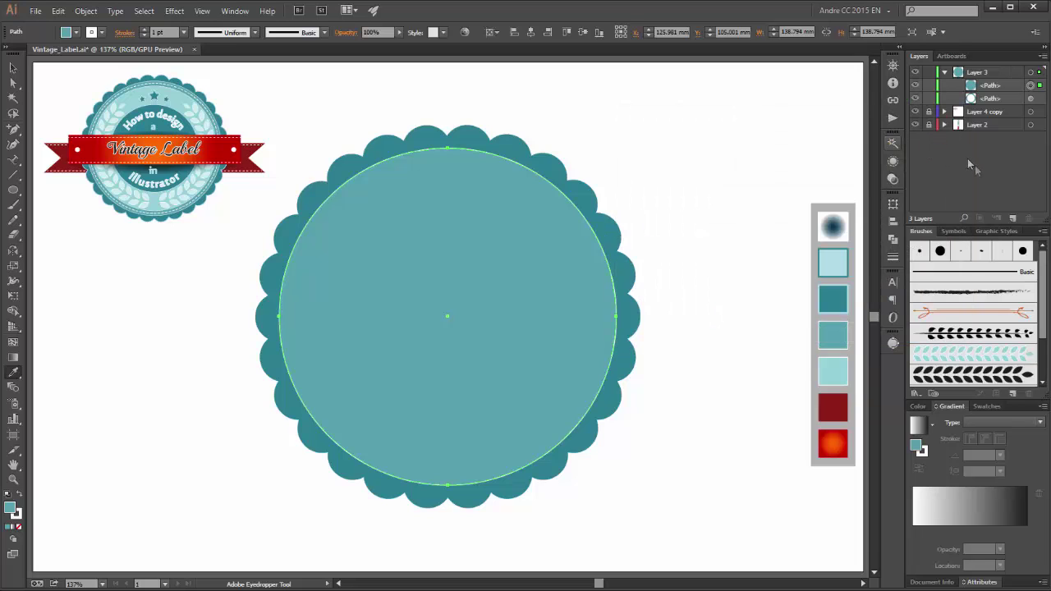
# Duplicate the teal-filled circle and scale the copy down around its centre to about 132 mm with Free Transform
pyautogui.click(1005, 87)
pyautogui.moveTo(1005, 87); pyautogui.dragTo(1015, 220)
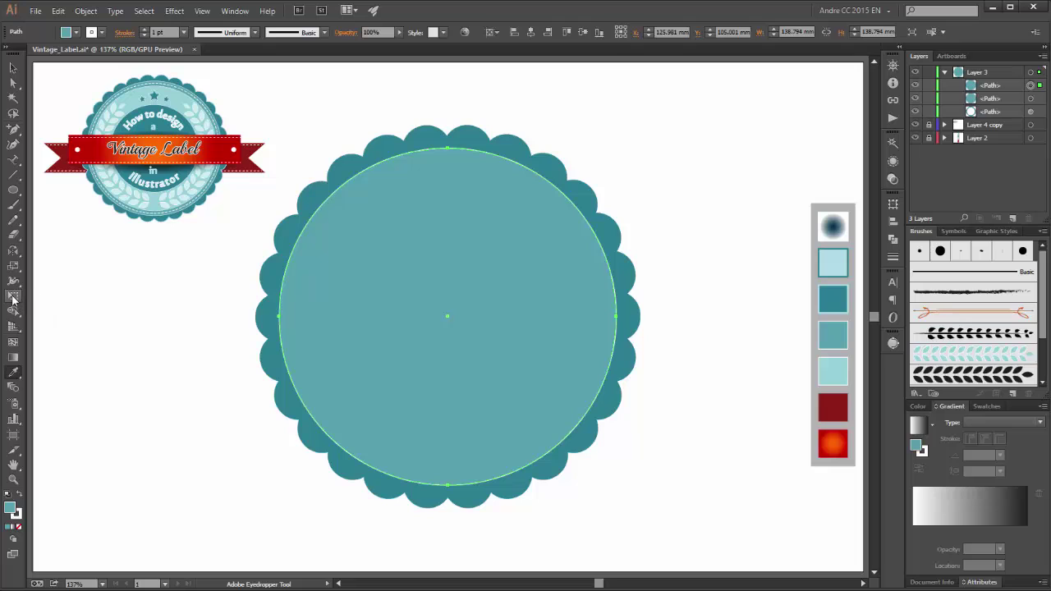
pyautogui.click(13, 297)
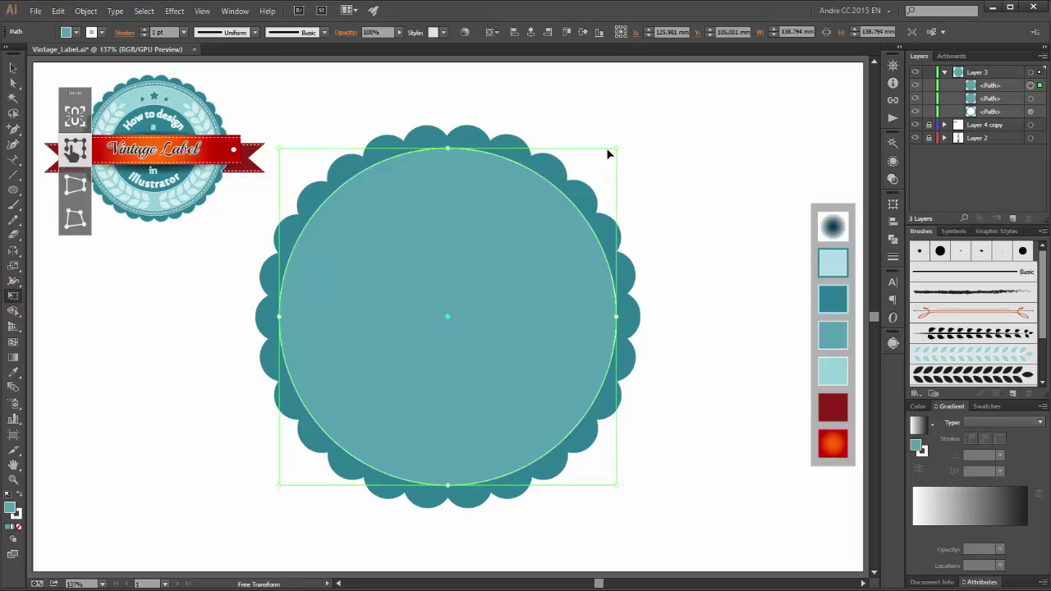
pyautogui.moveTo(615, 149); pyautogui.dragTo(605, 157)
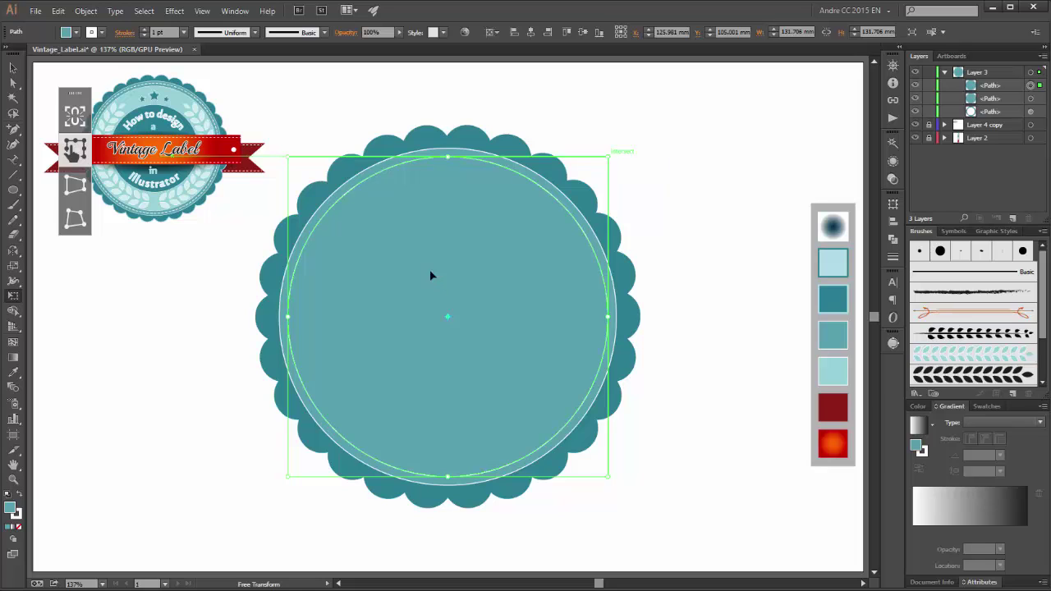
# Remove the smaller circle's fill and give it a 2 pt dashed stroke with 8 pt dashes
pyautogui.click(76, 33)
pyautogui.click(9, 52)
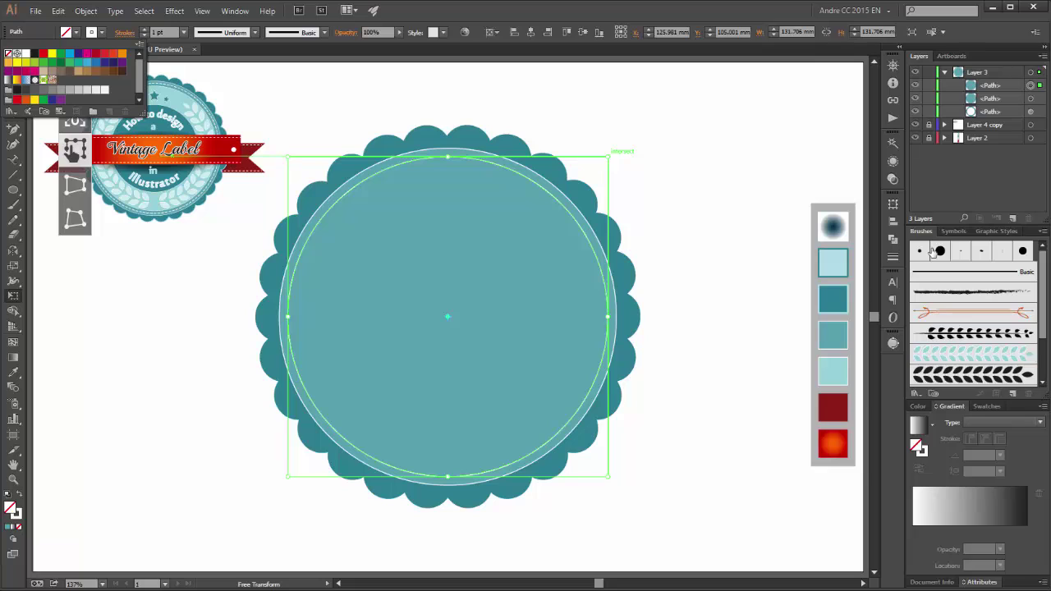
pyautogui.click(894, 257)
pyautogui.click(893, 257)
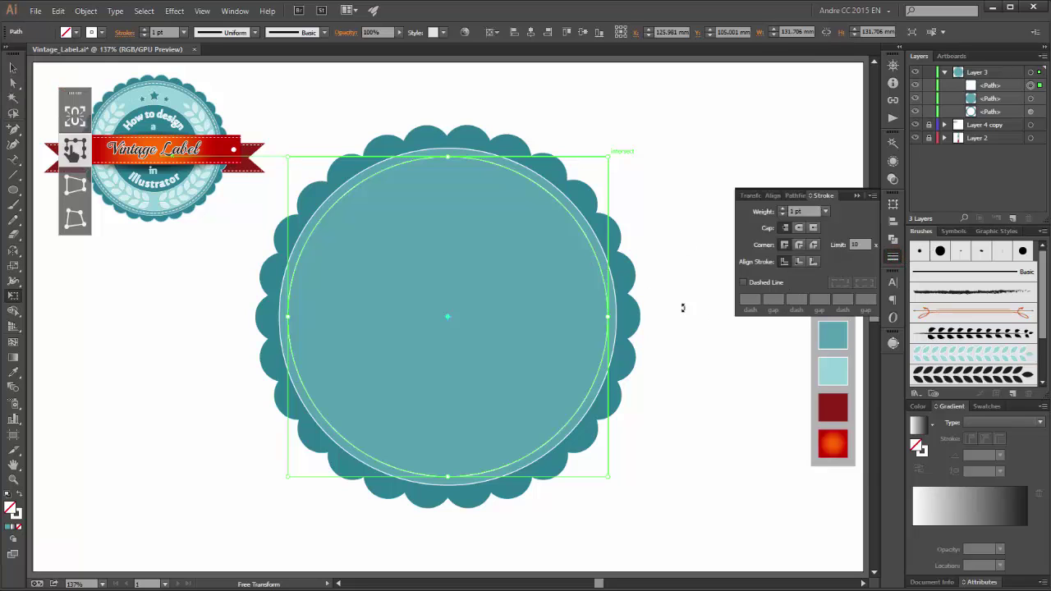
pyautogui.click(744, 283)
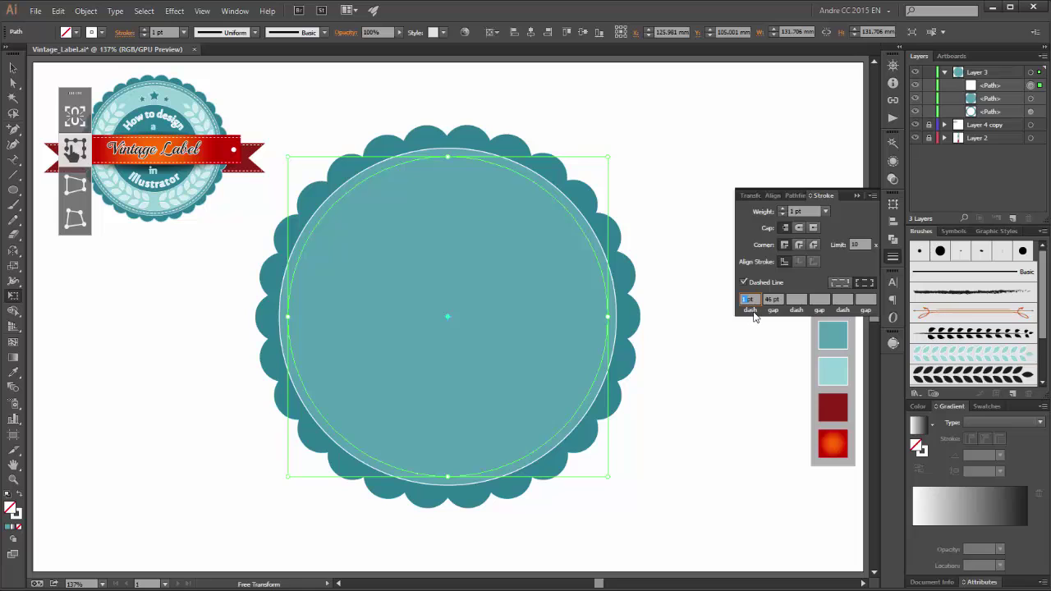
pyautogui.write('8pt')
pyautogui.press('Tab')
pyautogui.click(783, 210)
pyautogui.click(782, 211)
pyautogui.click(783, 210)
pyautogui.click(857, 196)
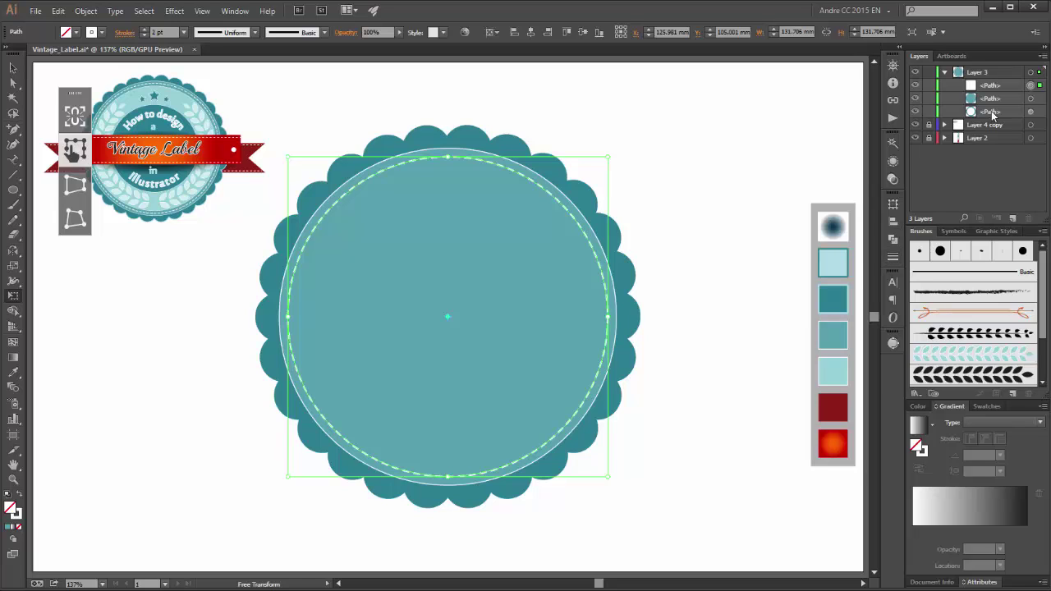
# Duplicate the dashed circle and scale the copy down around its centre to about 123 mm
pyautogui.click(1001, 87)
pyautogui.moveTo(1001, 88); pyautogui.dragTo(1013, 216)
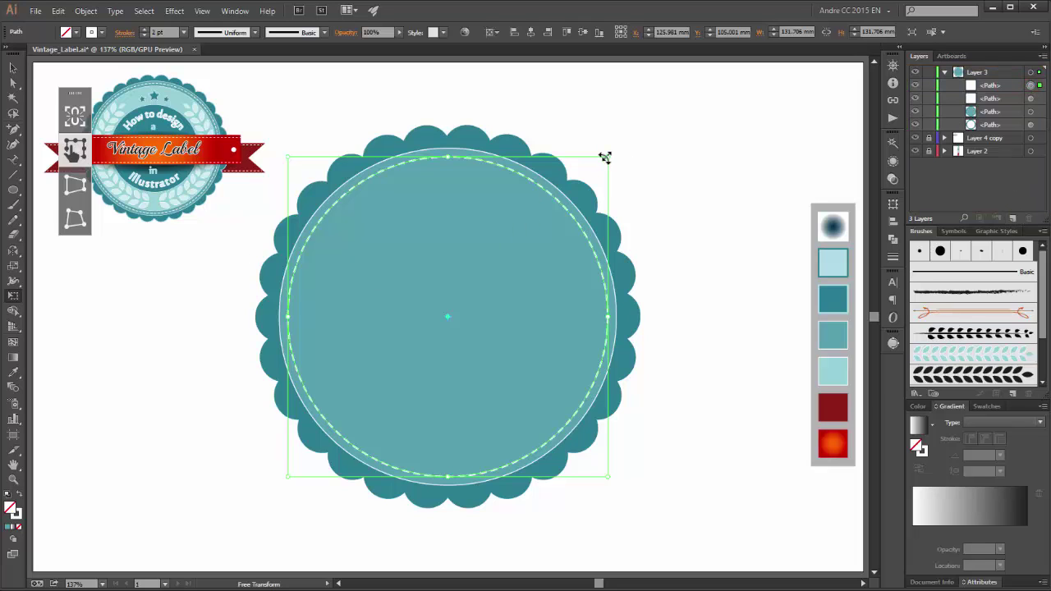
pyautogui.moveTo(607, 157); pyautogui.dragTo(596, 167)
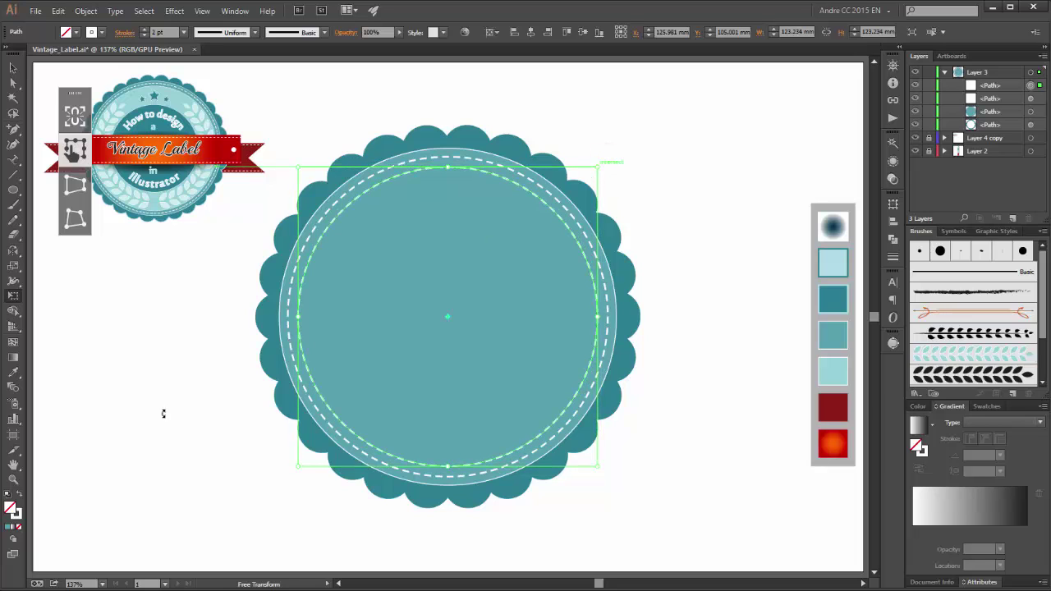
# Sample the light-teal swatch with the white outline onto the newest circle copy, accepting #95D1D7 as its fill colour
pyautogui.click(17, 372)
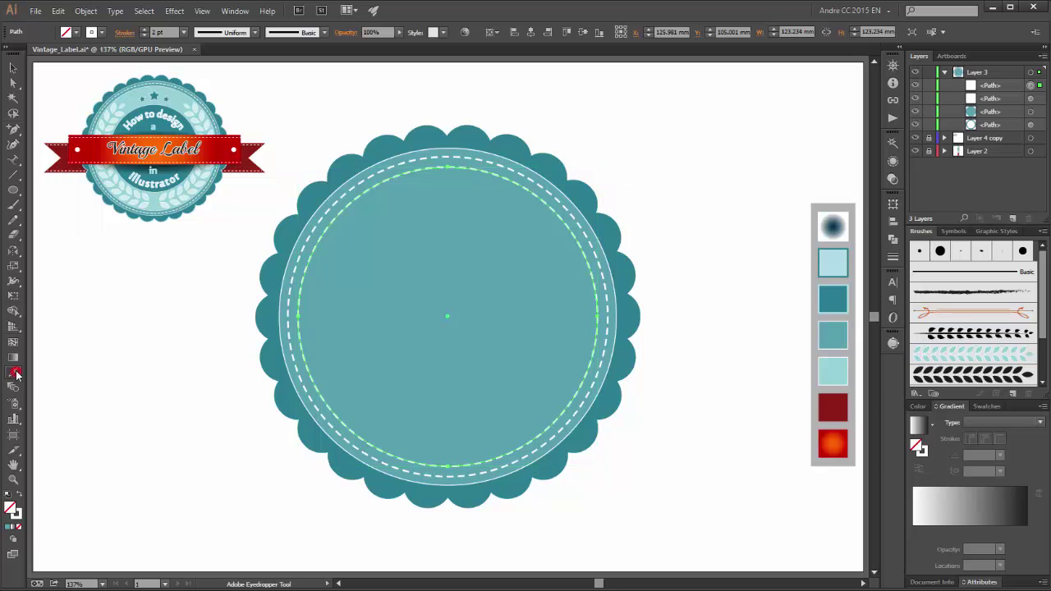
pyautogui.click(835, 371)
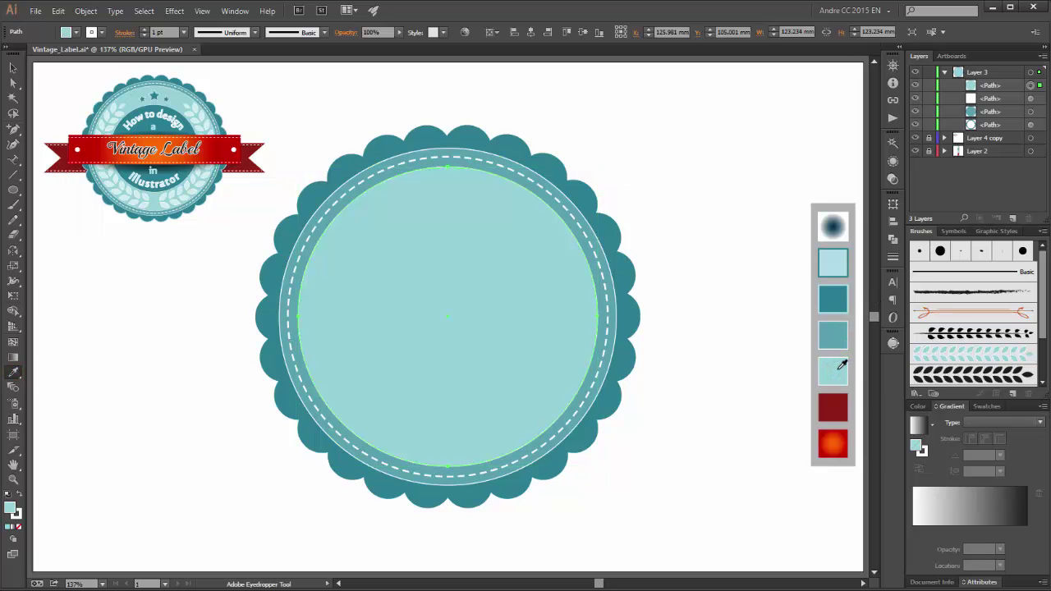
pyautogui.doubleClick(917, 446)
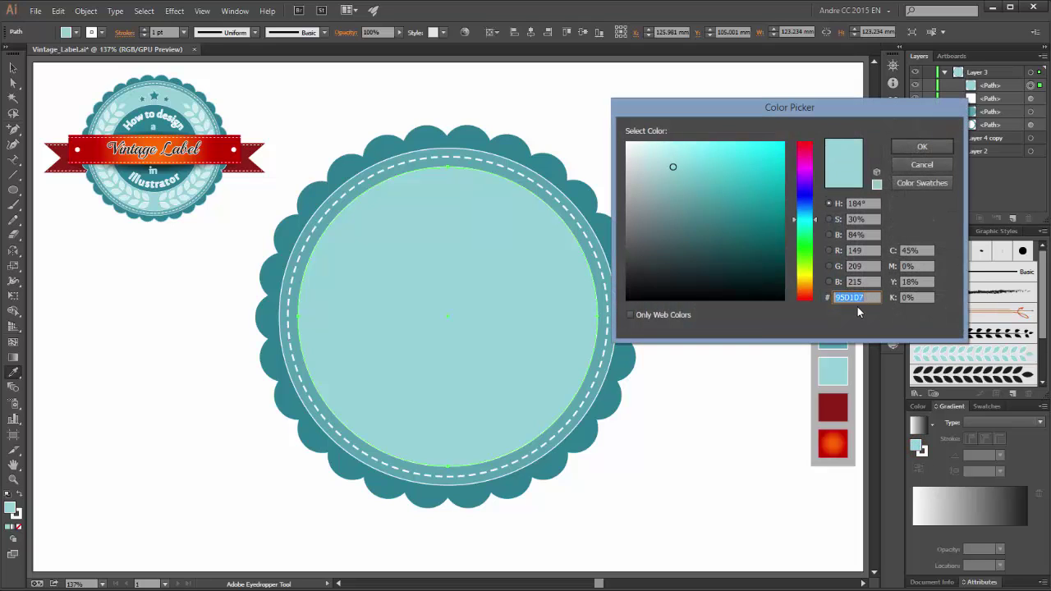
pyautogui.click(934, 147)
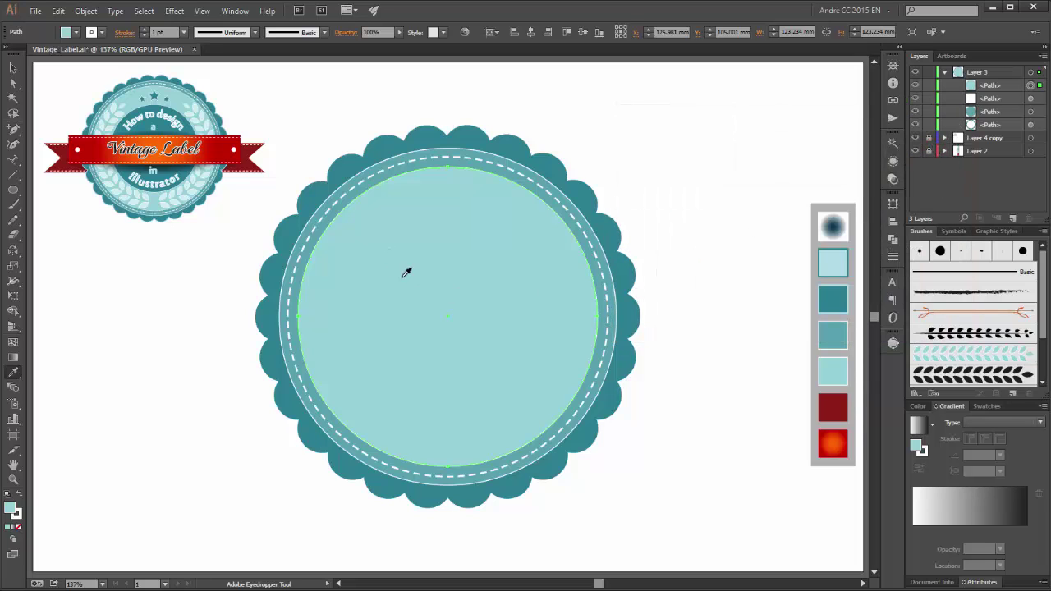
# Duplicate the light-teal circle and scale the copy down around its centre to about 87 mm with Free Transform
pyautogui.click(1000, 89)
pyautogui.moveTo(1014, 89); pyautogui.dragTo(1015, 216)
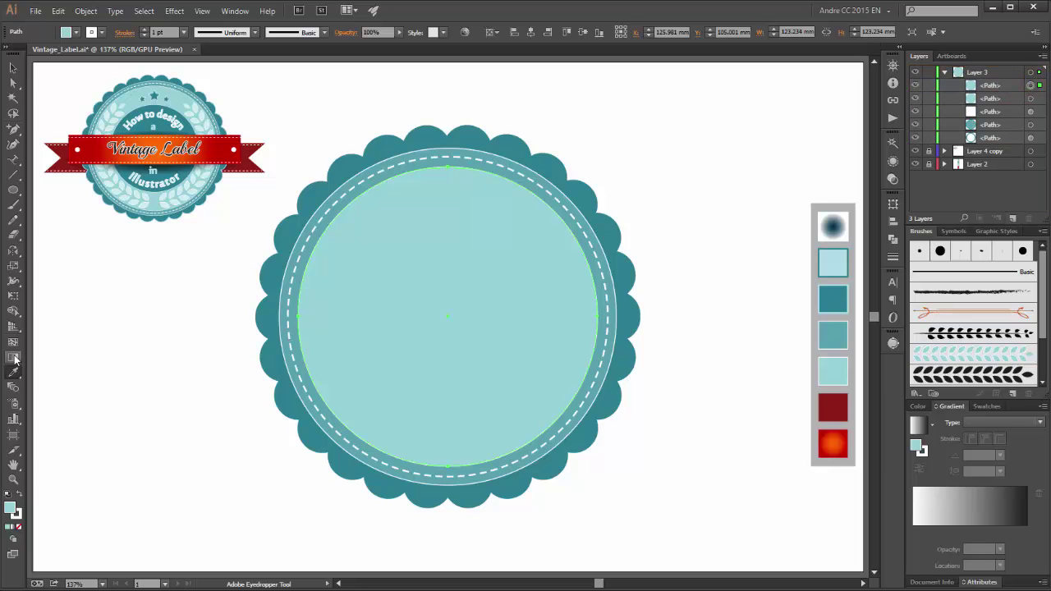
pyautogui.click(13, 296)
pyautogui.moveTo(598, 166); pyautogui.dragTo(550, 208)
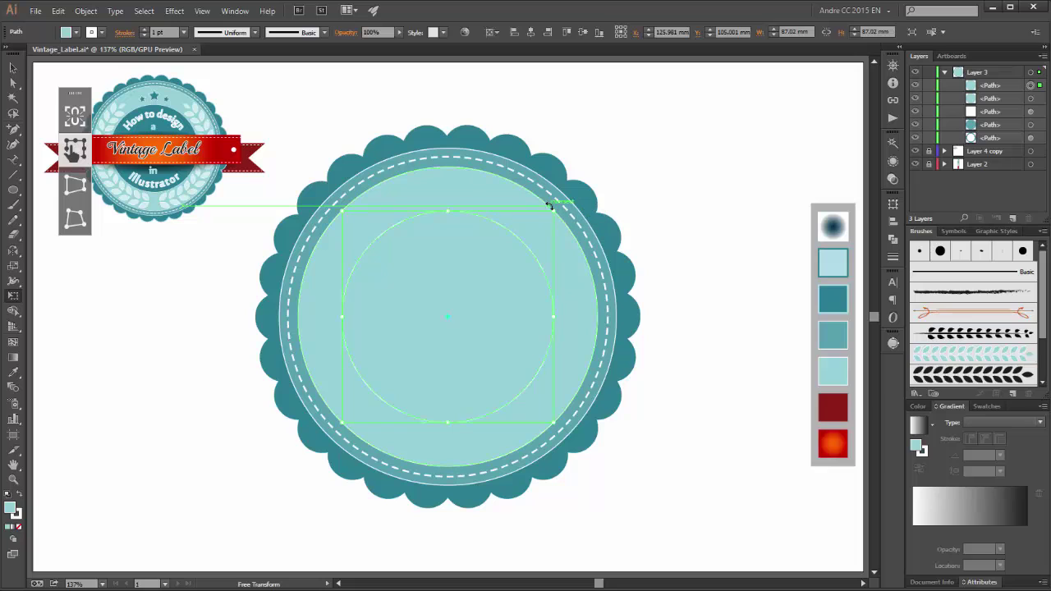
# Sample the dark-teal swatch onto the innermost circle, set its stroke to white #FFFFFF, and accept #2A7F92 as its fill
pyautogui.click(13, 372)
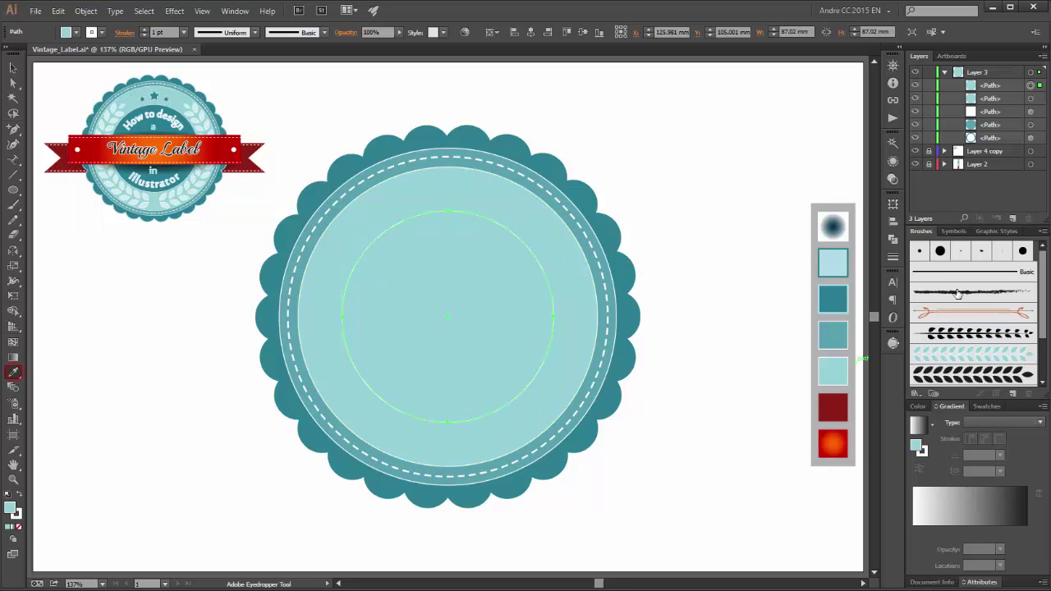
pyautogui.click(836, 293)
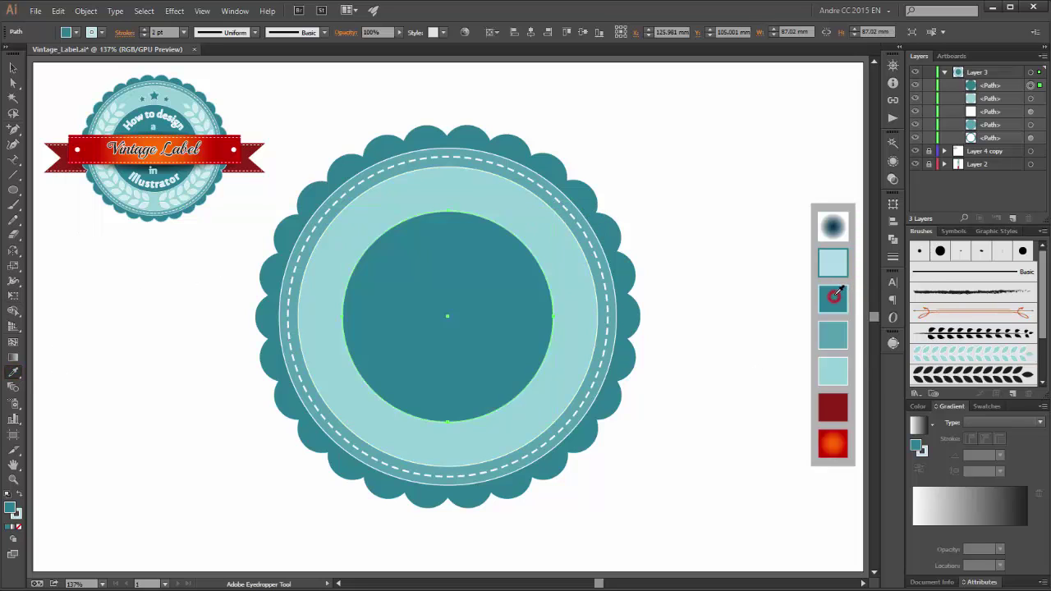
pyautogui.click(922, 452)
pyautogui.doubleClick(922, 453)
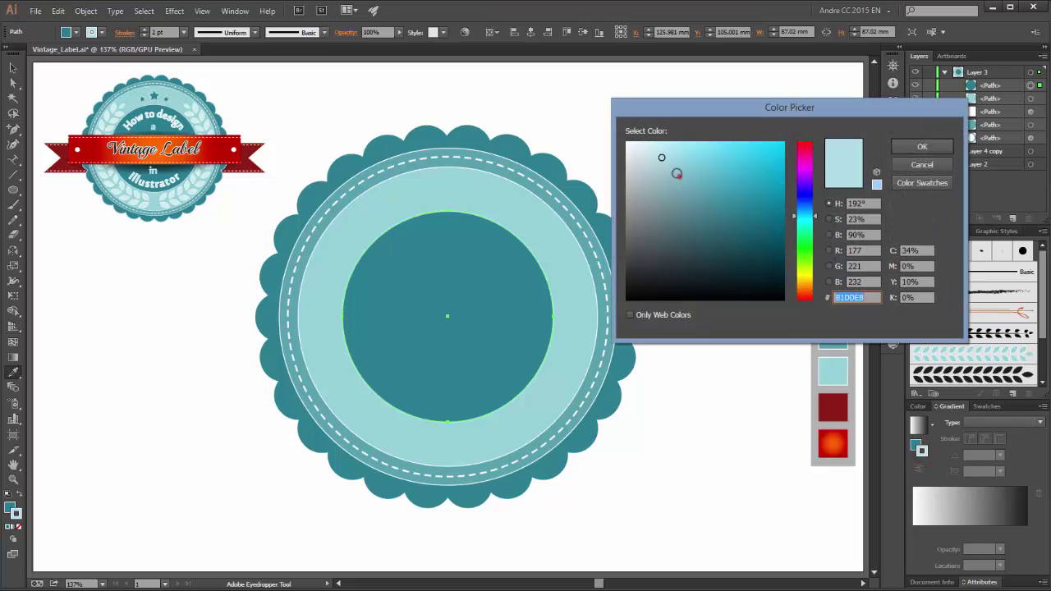
pyautogui.write('EDF3F4')
pyautogui.click(909, 148)
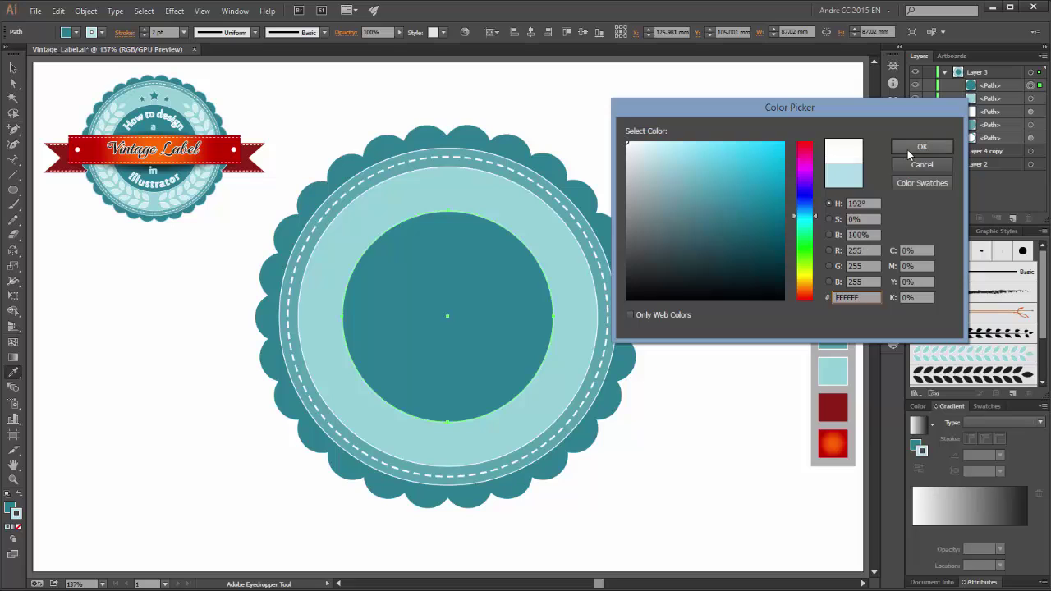
pyautogui.doubleClick(916, 444)
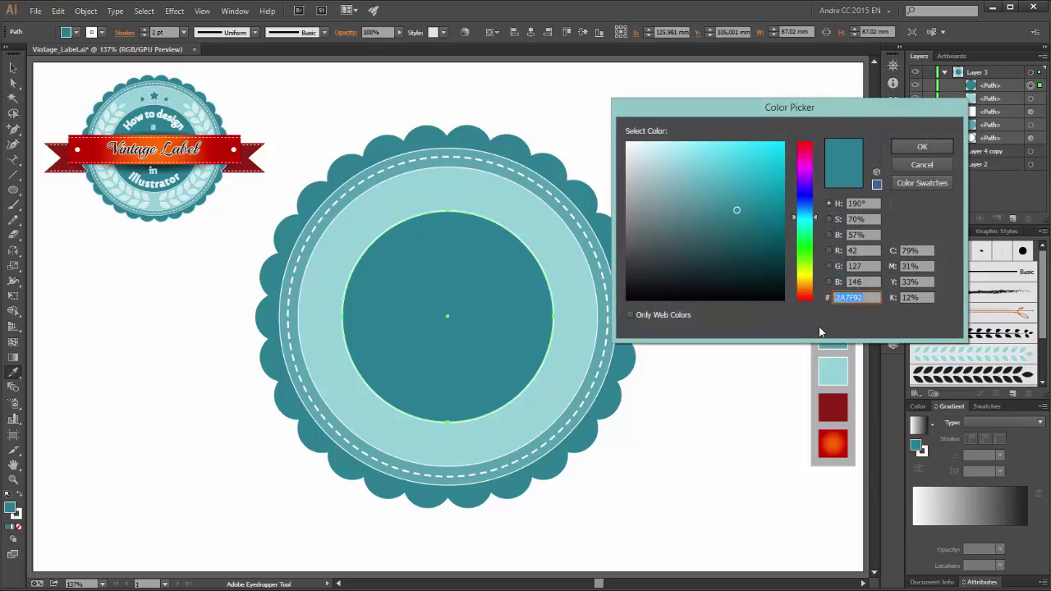
pyautogui.click(946, 148)
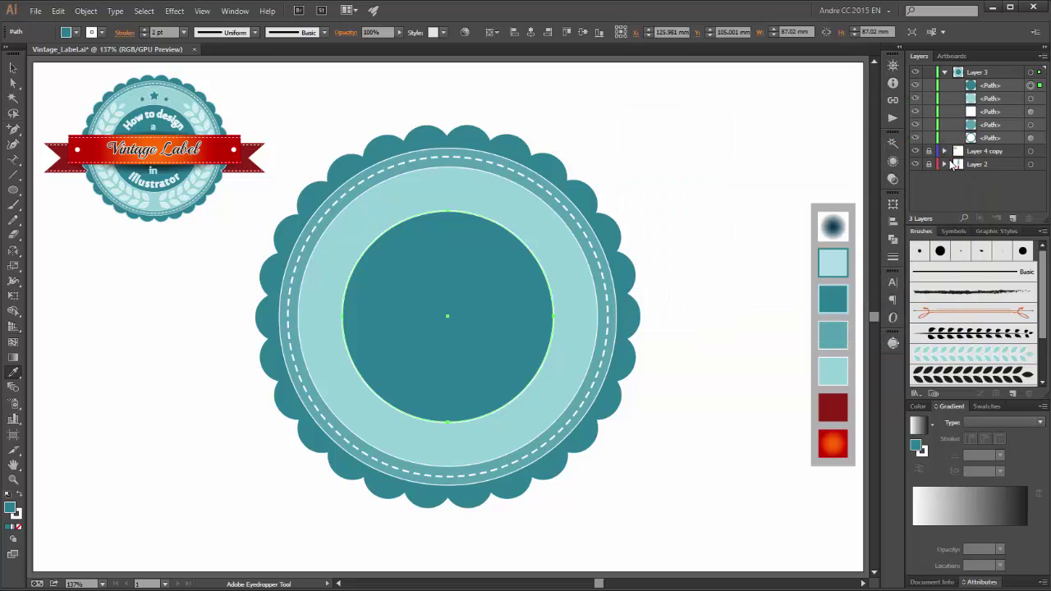
pyautogui.hotkey('ctrl', 'shift', 'a')
# Draw a horizontal ellipse about 9.8 by 4.3 mm on the light-teal ring just below the dark centre circle
pyautogui.press('a')
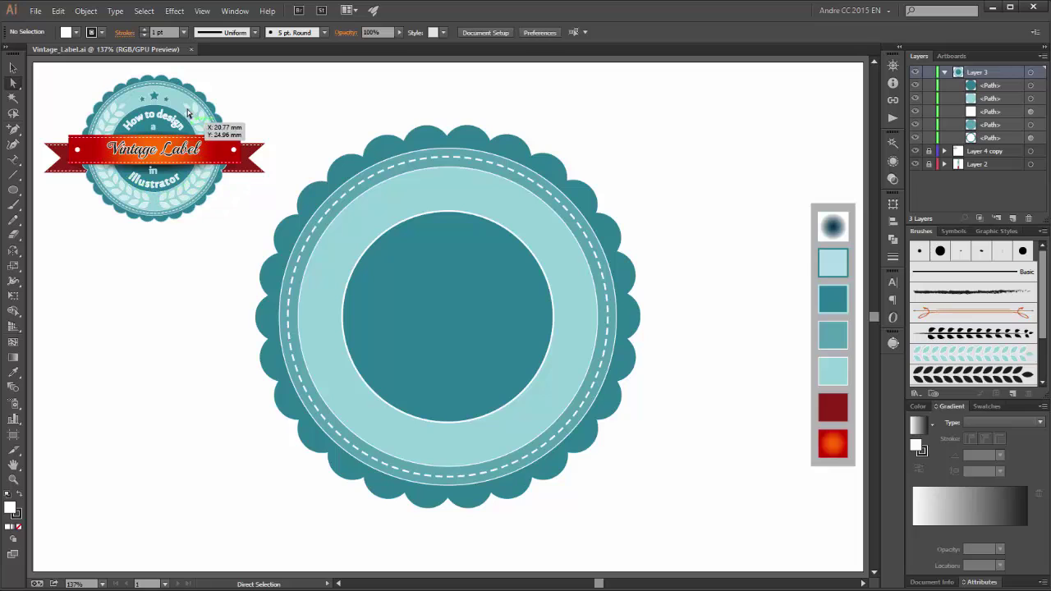
pyautogui.click(13, 191)
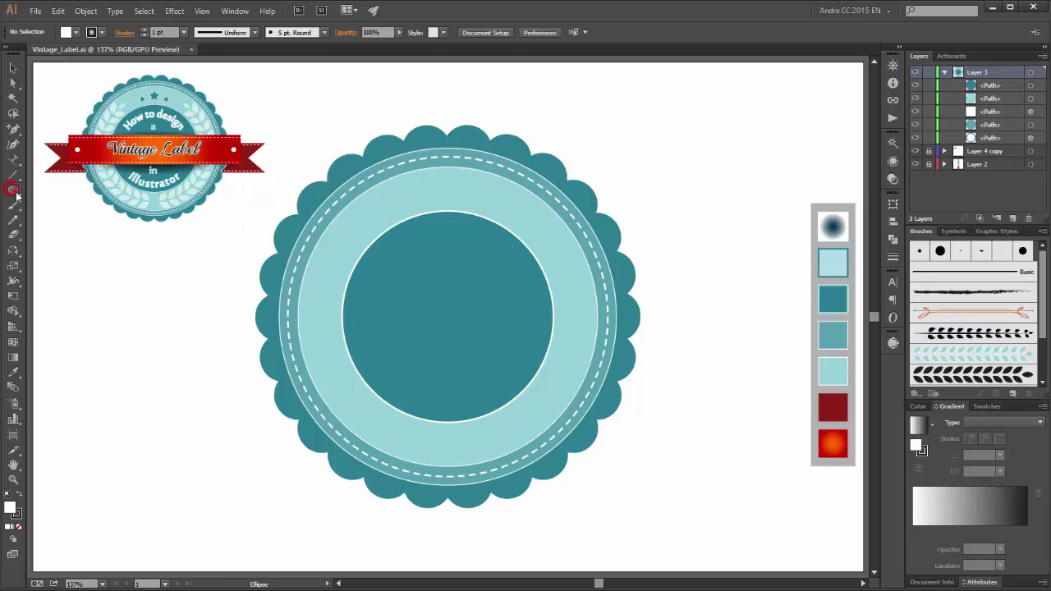
pyautogui.hotkey('ctrl', 'space')
pyautogui.moveTo(451, 436); pyautogui.dragTo(523, 424)
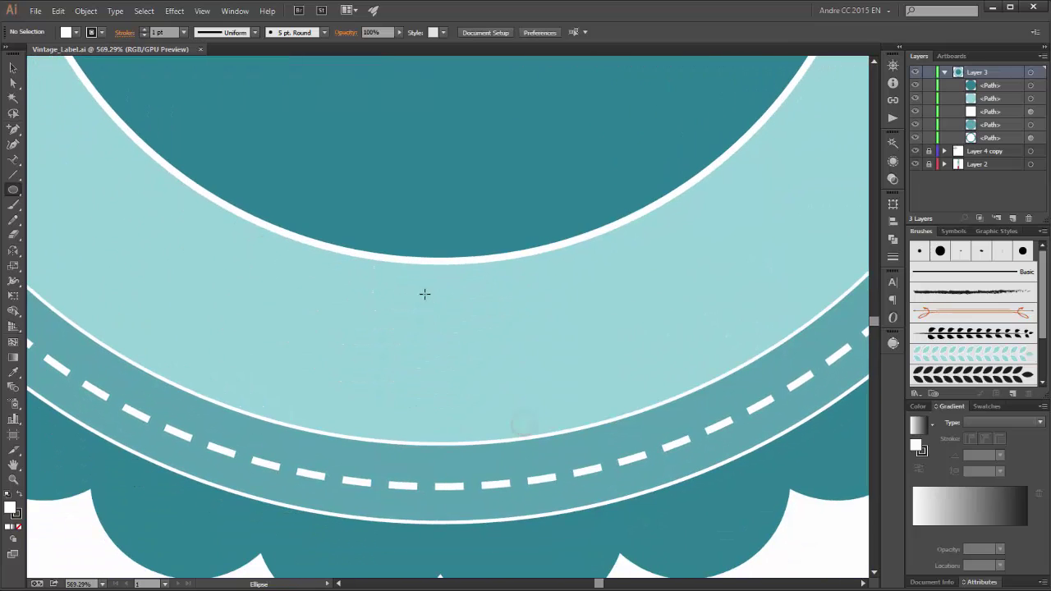
pyautogui.moveTo(426, 284)
pyautogui.mouseDown()
pyautogui.moveTo(495, 331)
pyautogui.moveTo(524, 328)
pyautogui.mouseUp()
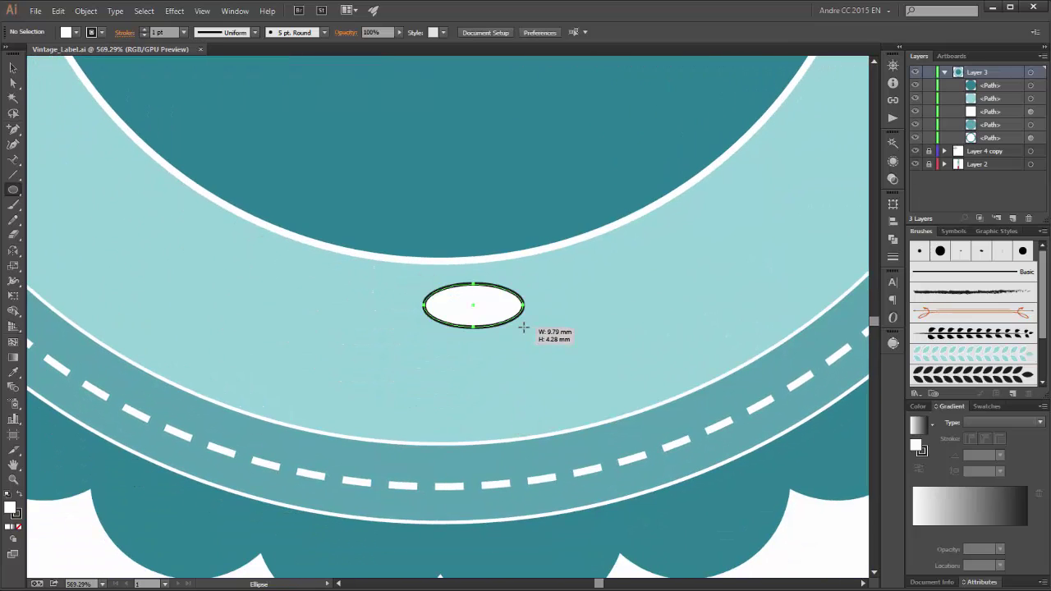
# Give the small ellipse a black fill and remove its stroke
pyautogui.click(79, 32)
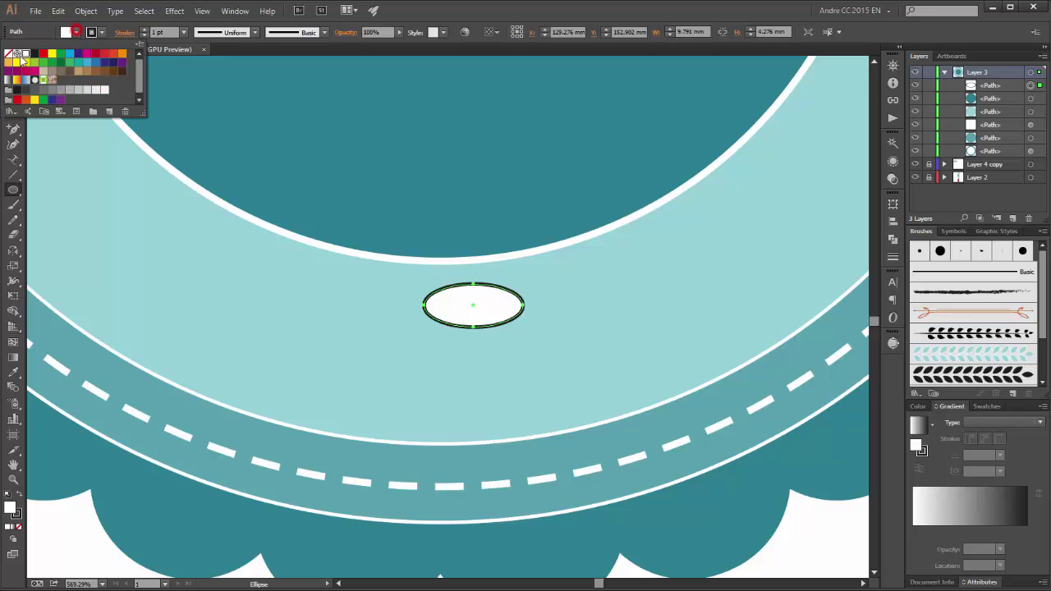
pyautogui.click(30, 59)
pyautogui.click(101, 32)
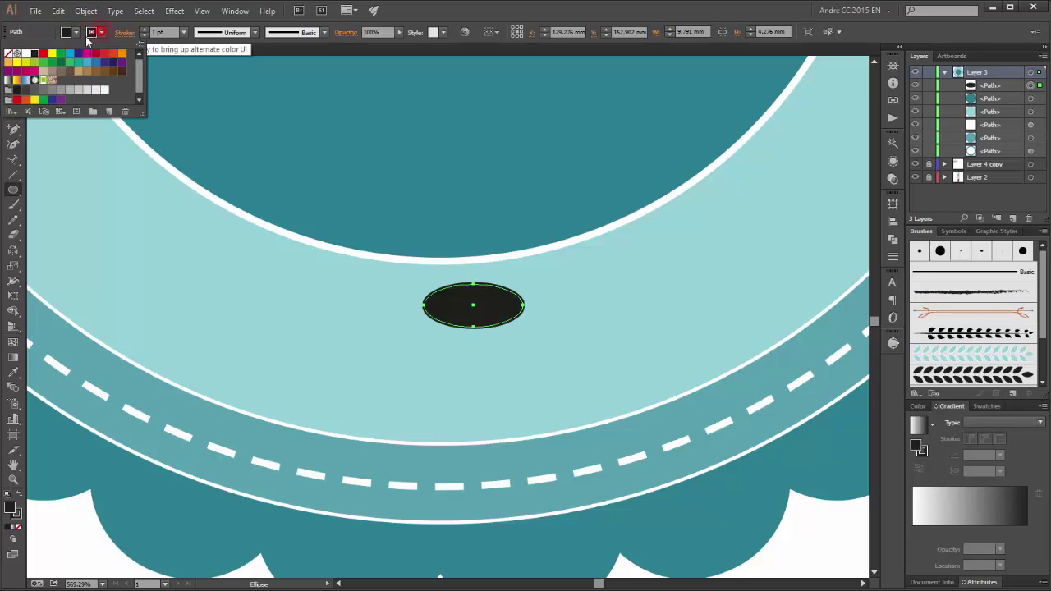
pyautogui.click(8, 54)
pyautogui.click(494, 11)
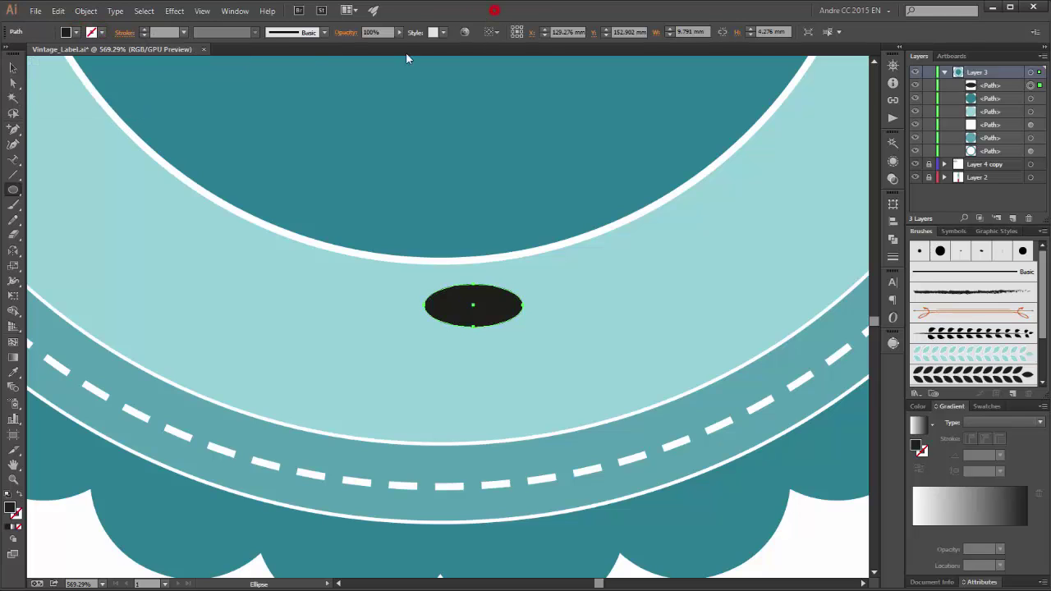
# Convert the ellipse's two end anchor points to corners to form a leaf, and move it slightly to the left
pyautogui.click(12, 83)
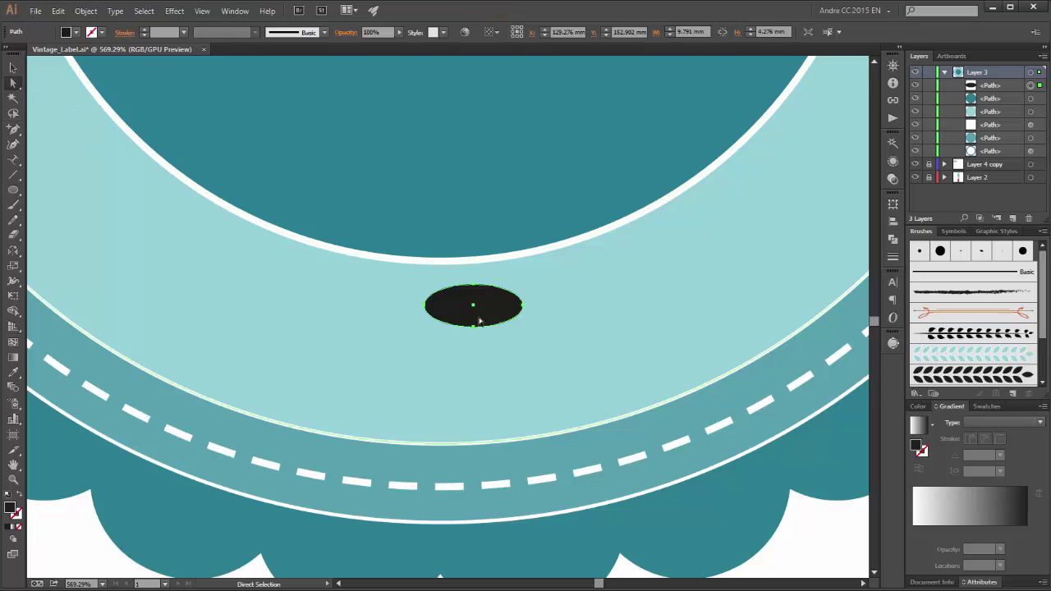
pyautogui.click(424, 309)
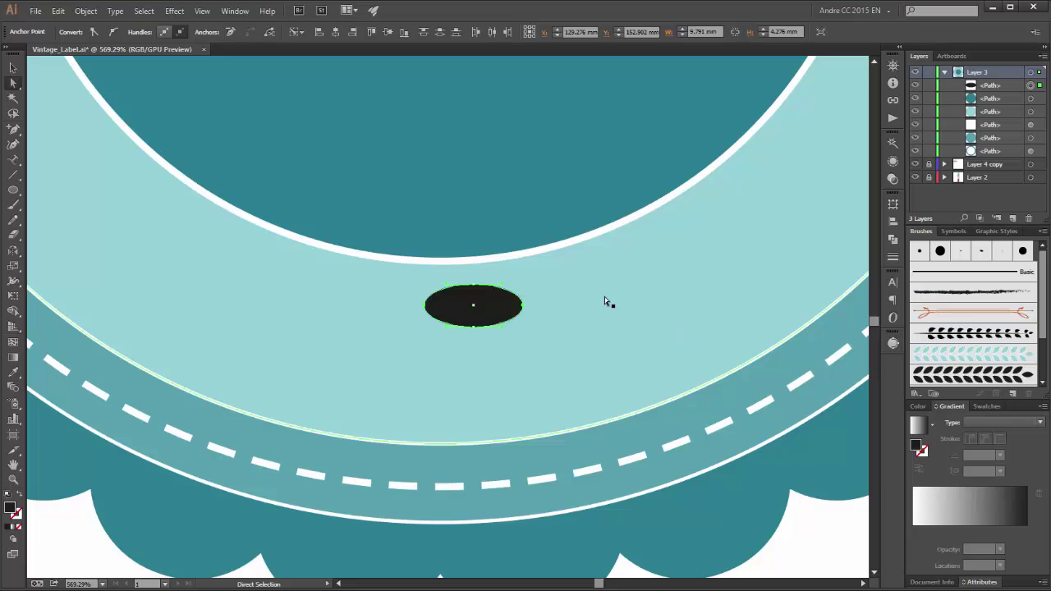
pyautogui.click(94, 33)
pyautogui.click(10, 70)
pyautogui.moveTo(474, 314); pyautogui.dragTo(453, 316)
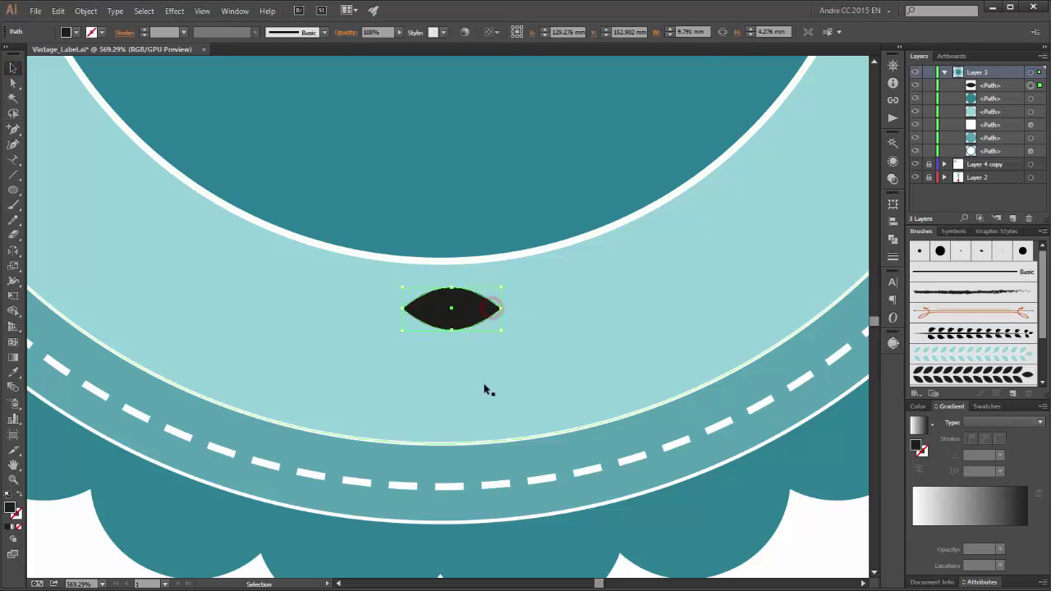
# Shorten the leaf slightly and rotate it counter-clockwise with Free Transform so that it slants upward to the right
pyautogui.click(516, 309)
pyautogui.press('a')
pyautogui.click(475, 311)
pyautogui.click(13, 295)
pyautogui.moveTo(519, 334)
pyautogui.mouseDown()
pyautogui.moveTo(536, 290)
pyautogui.moveTo(490, 279)
pyautogui.moveTo(471, 300)
pyautogui.mouseUp()
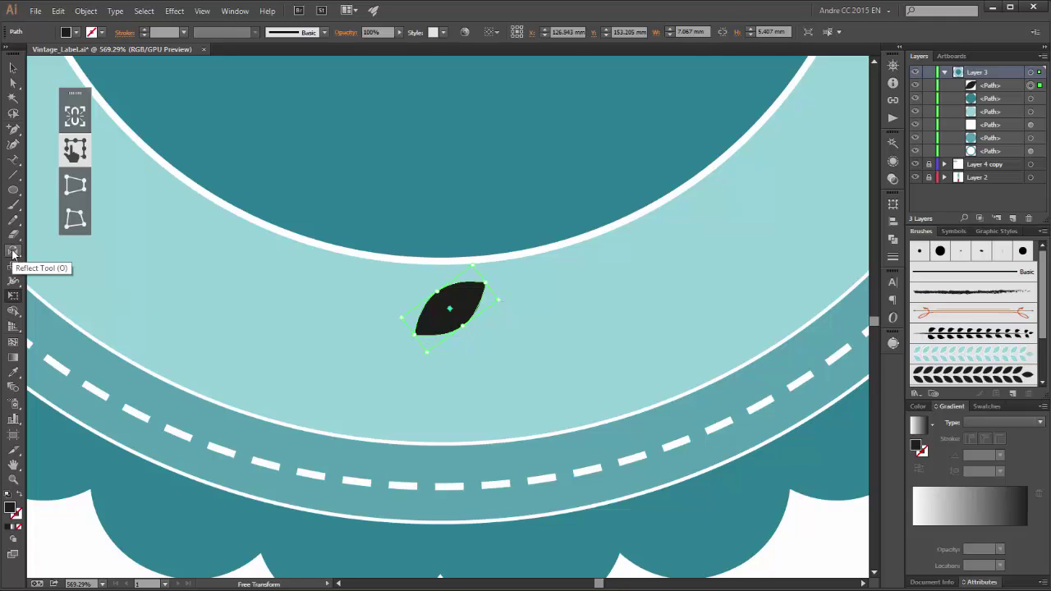
# Reflect a copy of the leaf across a horizontal axis placed just below it
pyautogui.moveTo(13, 253); pyautogui.dragTo(46, 264)
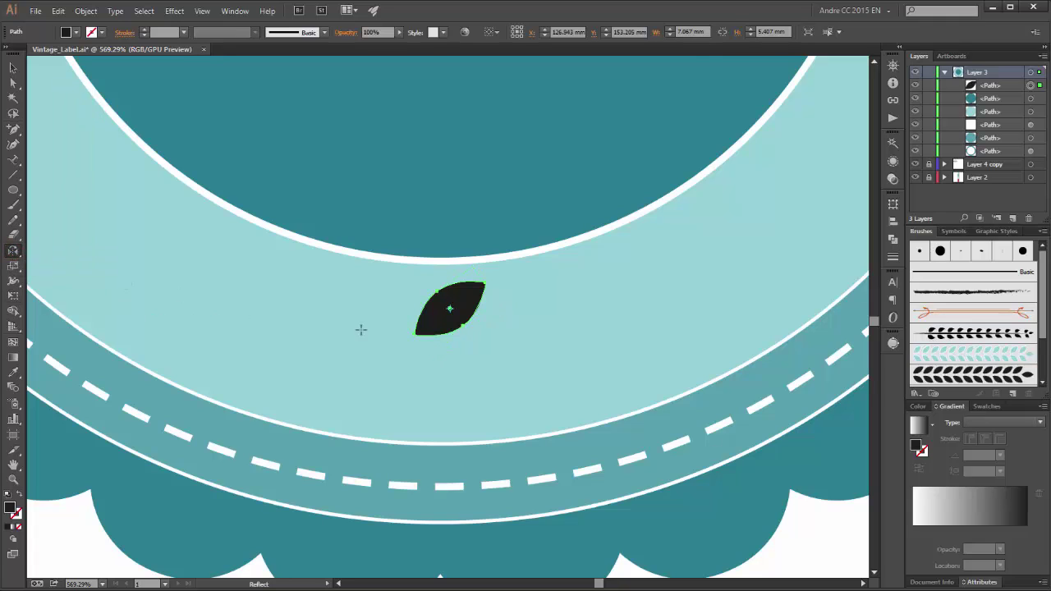
pyautogui.keyDown('alt'); pyautogui.click(423, 347); pyautogui.keyUp('alt')
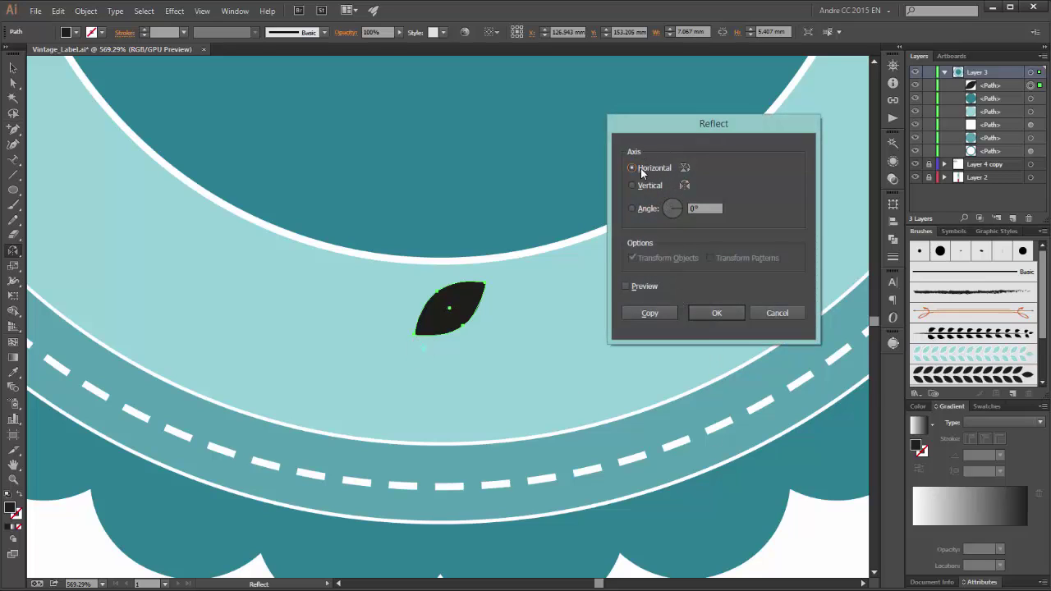
pyautogui.click(650, 313)
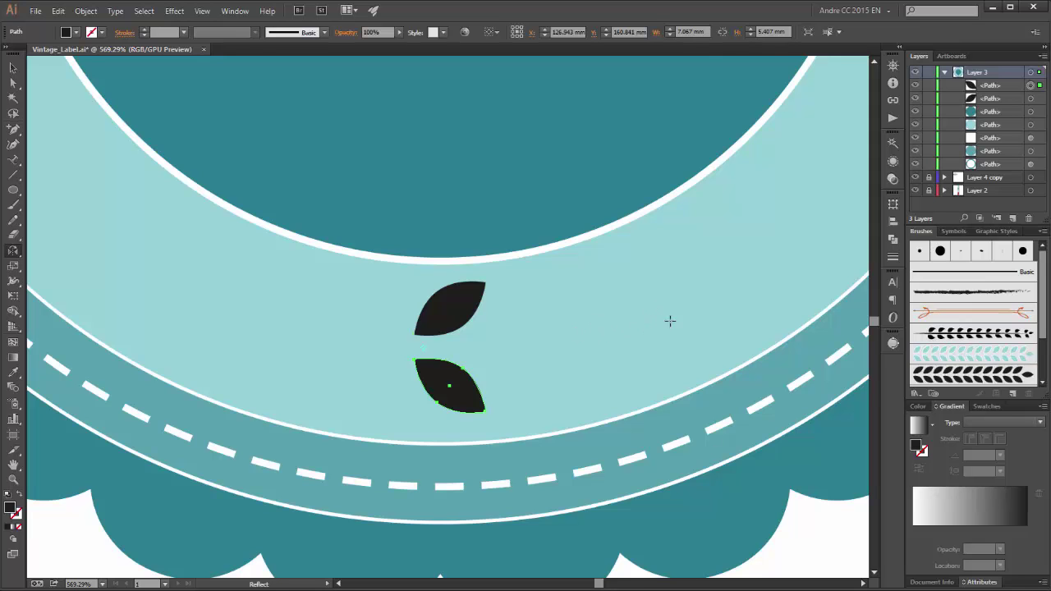
# Start a Transform effect on both leaves with preview on and a horizontal move of 10 mm
pyautogui.scroll(-2, 646, 321)
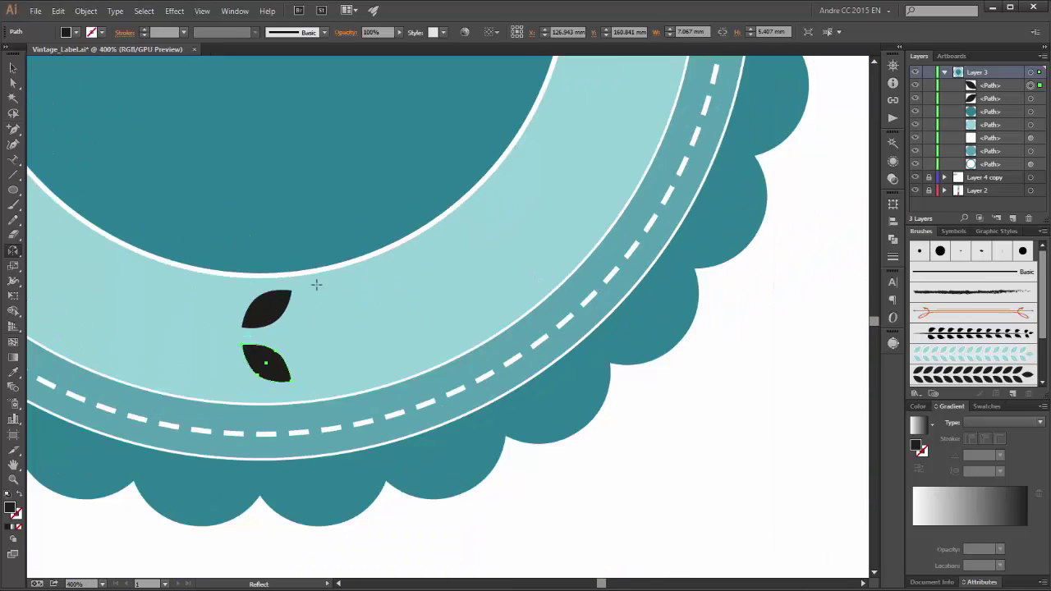
pyautogui.click(12, 67)
pyautogui.click(269, 311)
pyautogui.keyDown('shift'); pyautogui.click(275, 364); pyautogui.keyUp('shift')
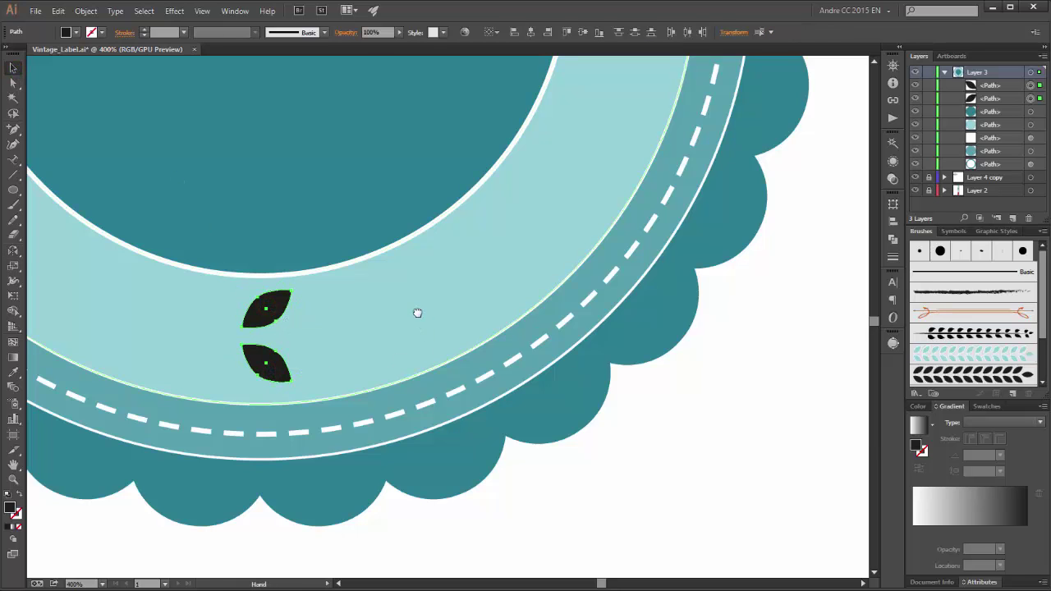
pyautogui.moveTo(418, 313); pyautogui.dragTo(336, 325)
pyautogui.click(174, 10)
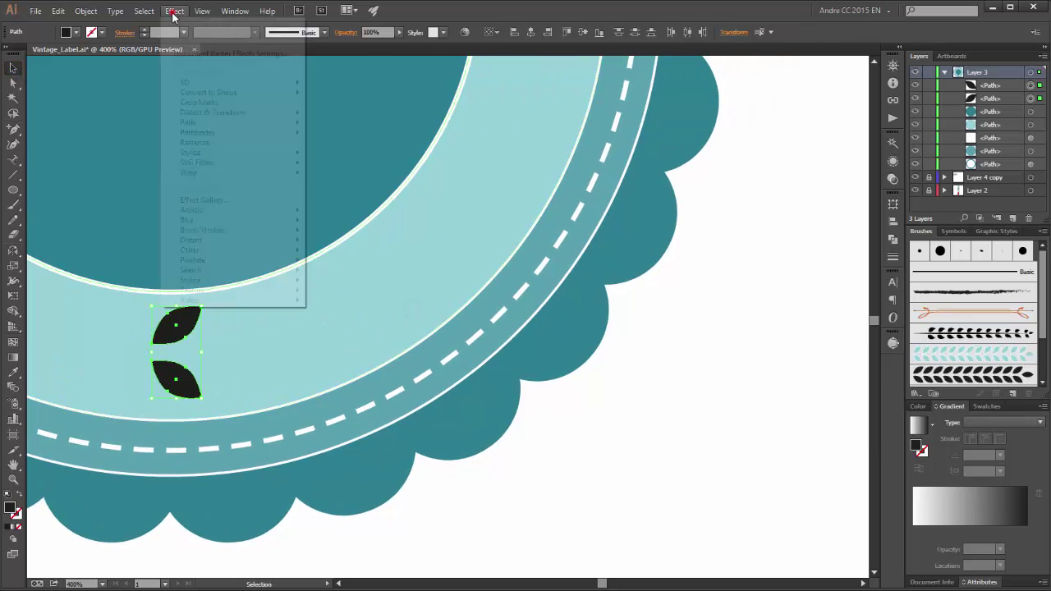
pyautogui.moveTo(221, 117)
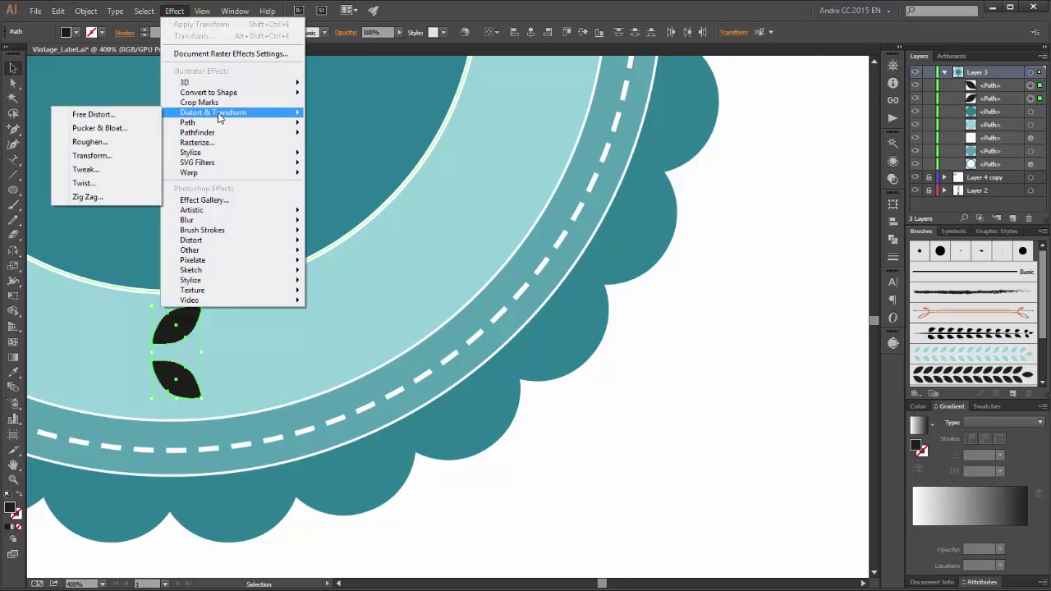
pyautogui.click(95, 155)
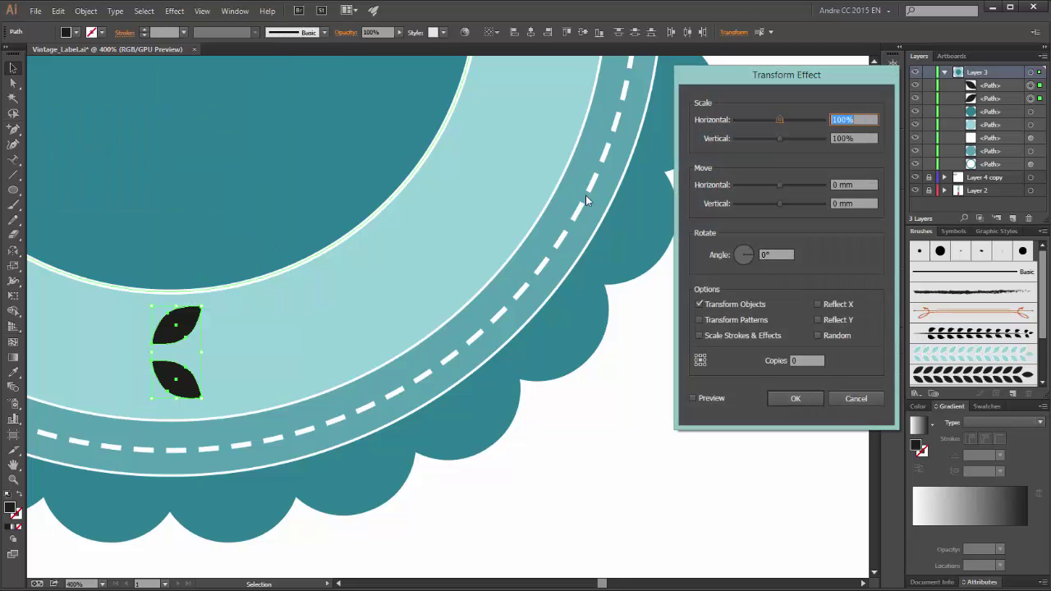
pyautogui.click(703, 400)
pyautogui.moveTo(782, 187); pyautogui.dragTo(796, 189)
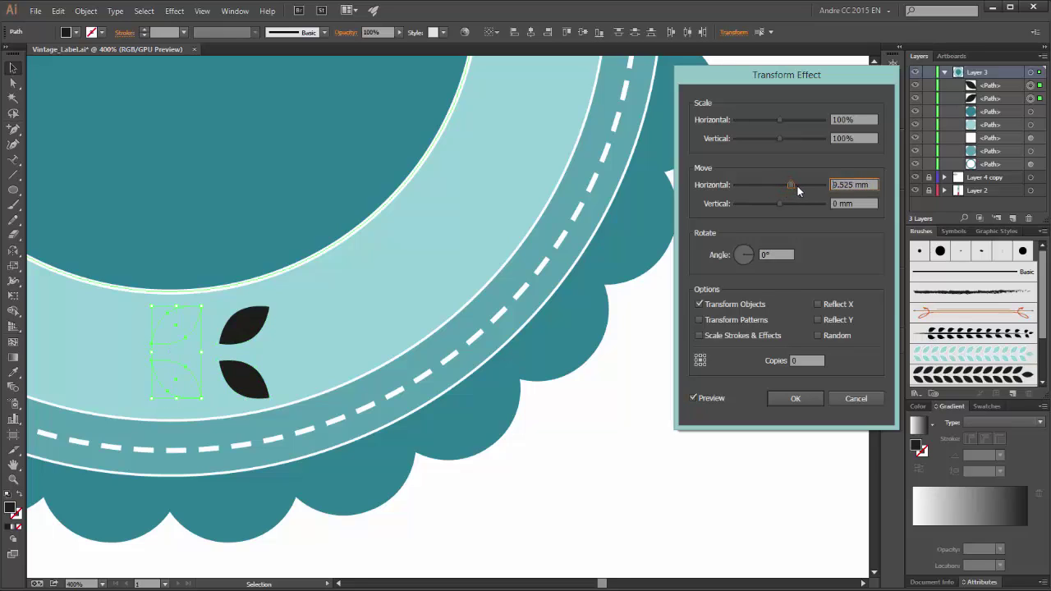
pyautogui.doubleClick(848, 184)
pyautogui.write('10')
pyautogui.click(868, 205)
# Set the Transform effect to 10 copies and apply it to extend the leaf pair into a row
pyautogui.click(706, 399)
pyautogui.click(706, 400)
pyautogui.doubleClick(804, 360)
pyautogui.press('BackSpace')
pyautogui.write('10')
pyautogui.click(713, 399)
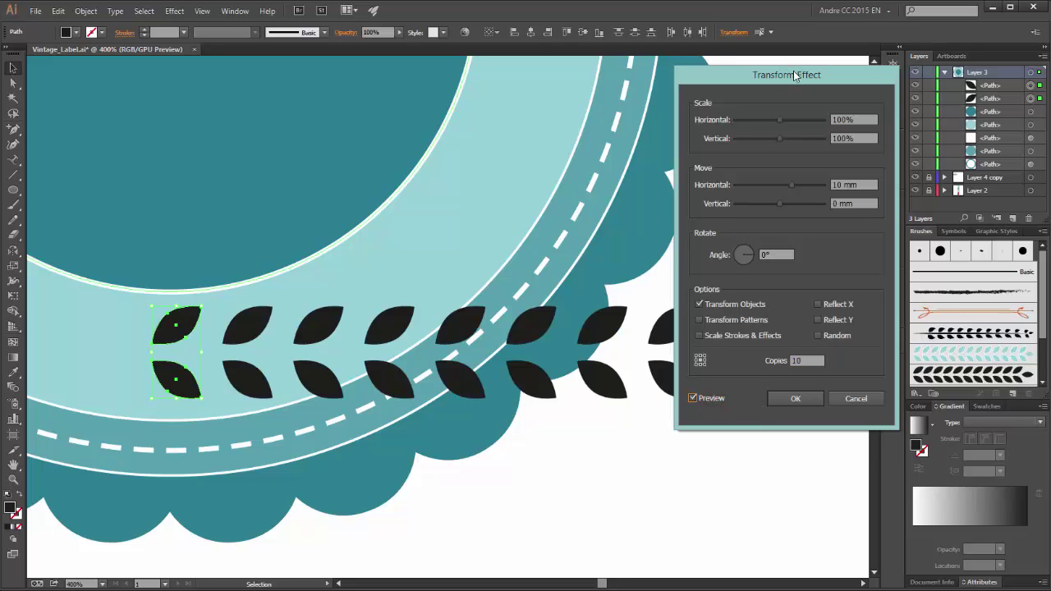
pyautogui.moveTo(794, 76); pyautogui.dragTo(372, 166)
pyautogui.click(385, 477)
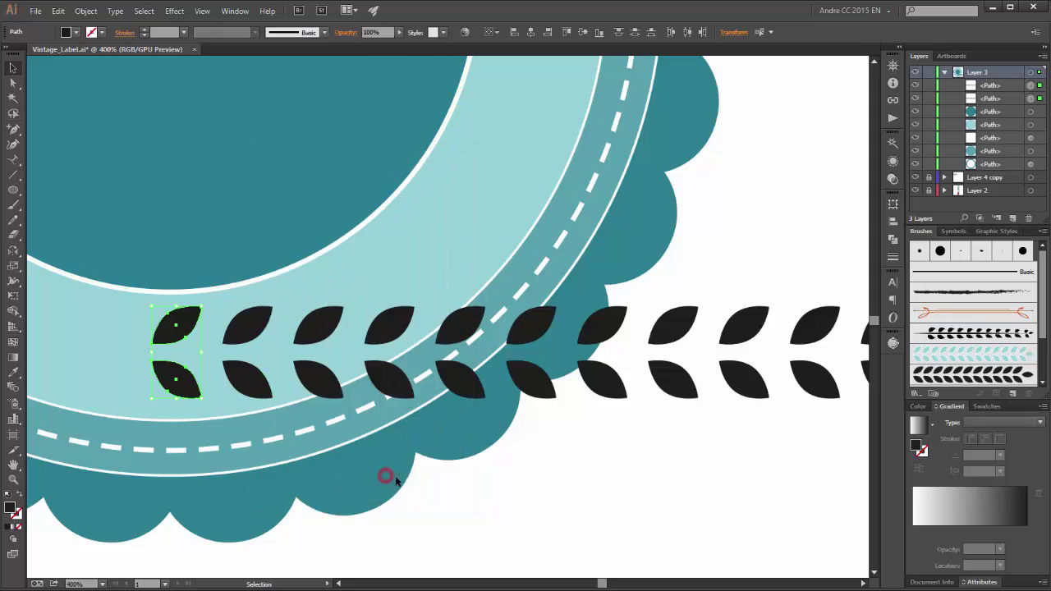
pyautogui.moveTo(722, 427); pyautogui.dragTo(328, 392)
pyautogui.moveTo(576, 350); pyautogui.dragTo(527, 351)
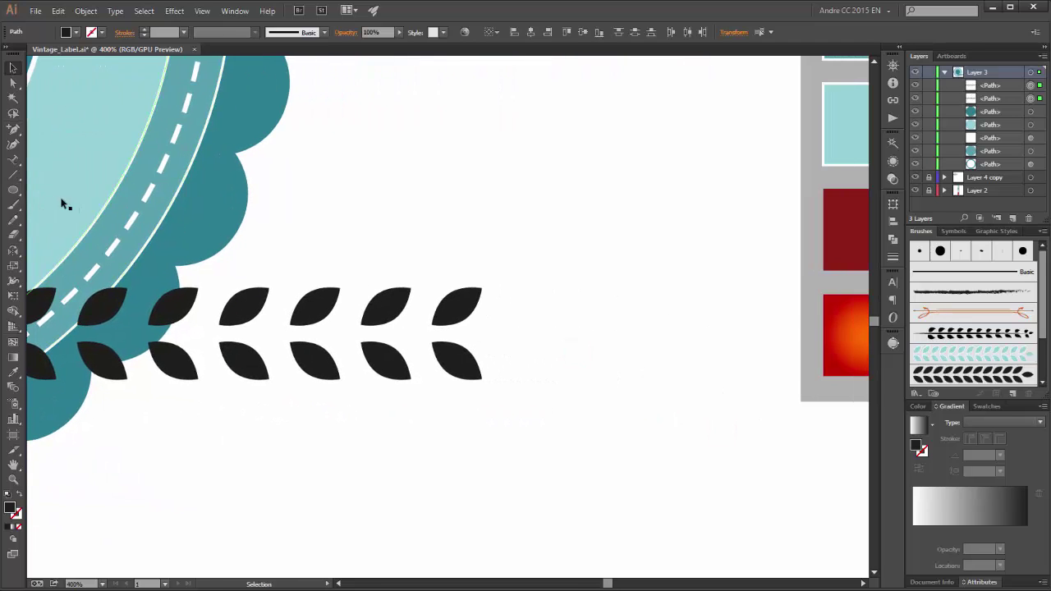
# Draw a flat black ellipse about 6.2 mm by 2.6 mm at the right end of the leaf row
pyautogui.click(13, 190)
pyautogui.keyDown('alt'); pyautogui.scroll(2, 479, 327); pyautogui.keyUp('alt')
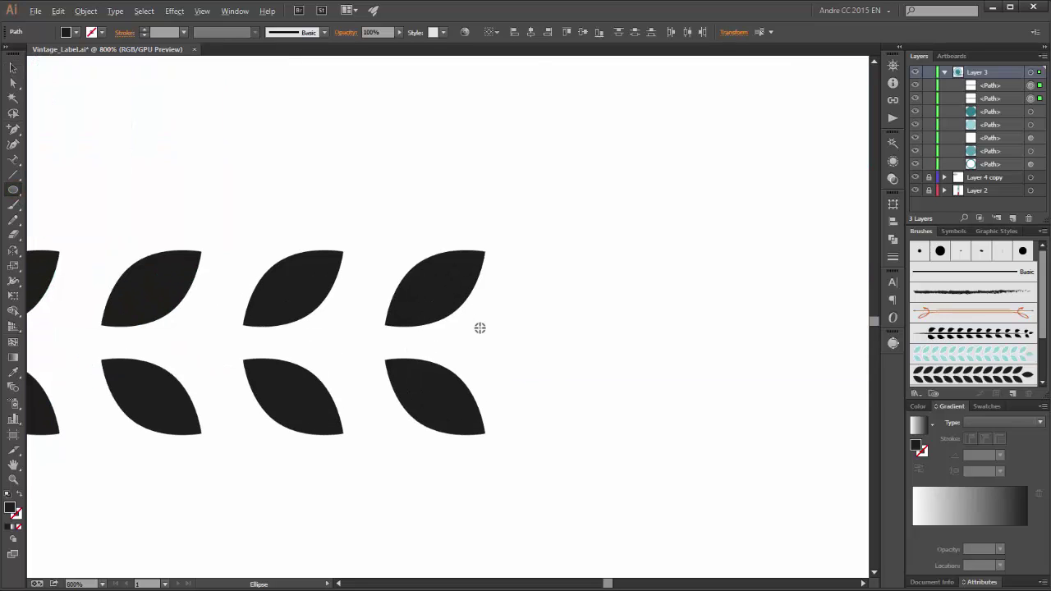
pyautogui.keyDown('alt'); pyautogui.scroll(1, 479, 328); pyautogui.keyUp('alt')
pyautogui.moveTo(479, 318); pyautogui.dragTo(611, 373)
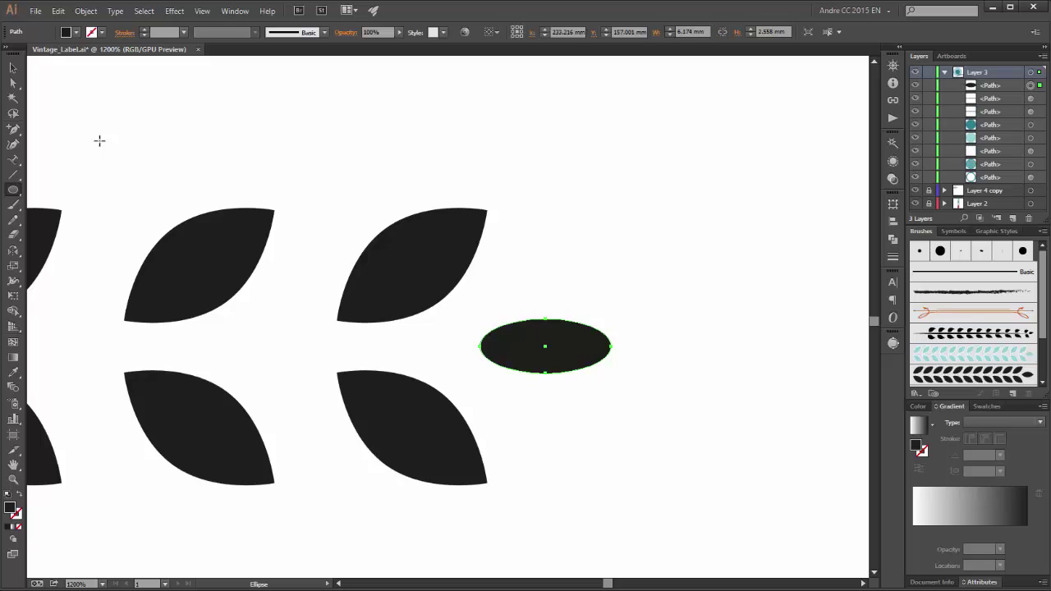
# Convert the ellipse's left and right anchor points to corners to form a pointed leaf
pyautogui.click(13, 83)
pyautogui.moveTo(481, 355); pyautogui.dragTo(617, 351)
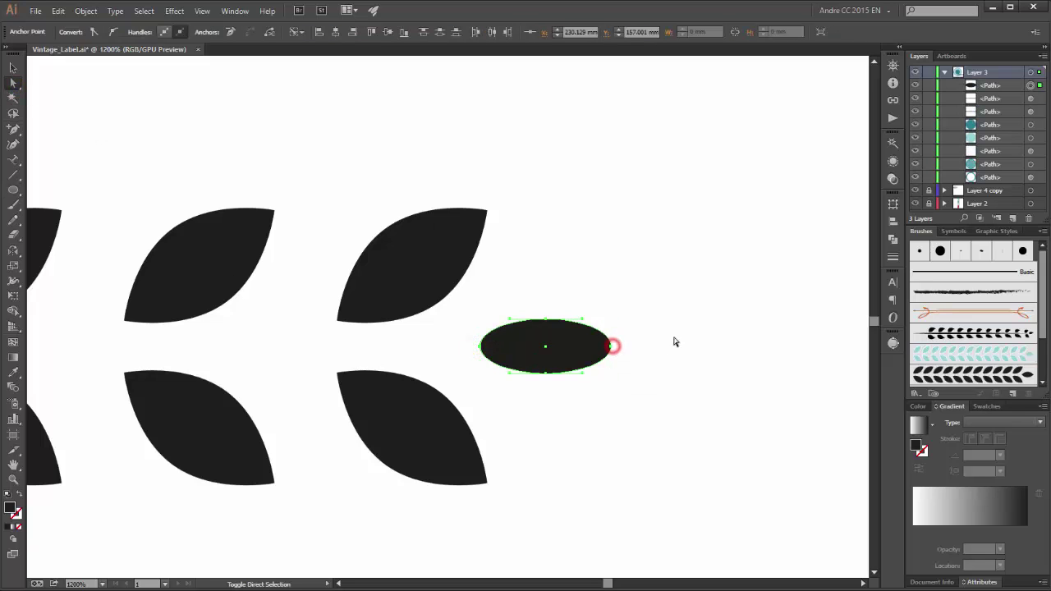
pyautogui.click(94, 31)
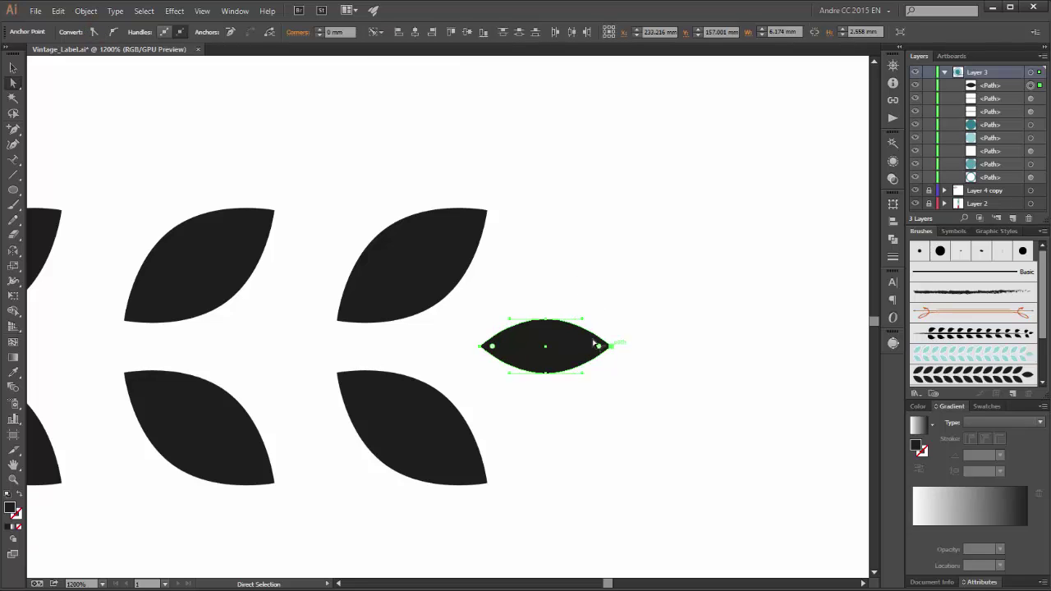
pyautogui.click(13, 295)
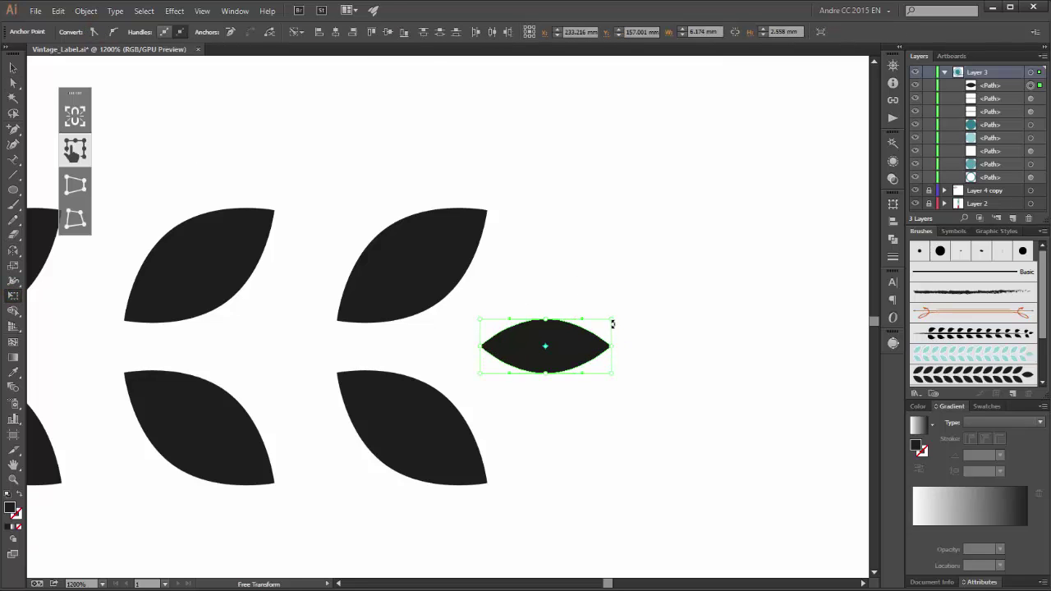
pyautogui.moveTo(612, 319)
pyautogui.mouseDown()
pyautogui.moveTo(635, 304)
pyautogui.moveTo(627, 309)
pyautogui.mouseUp()
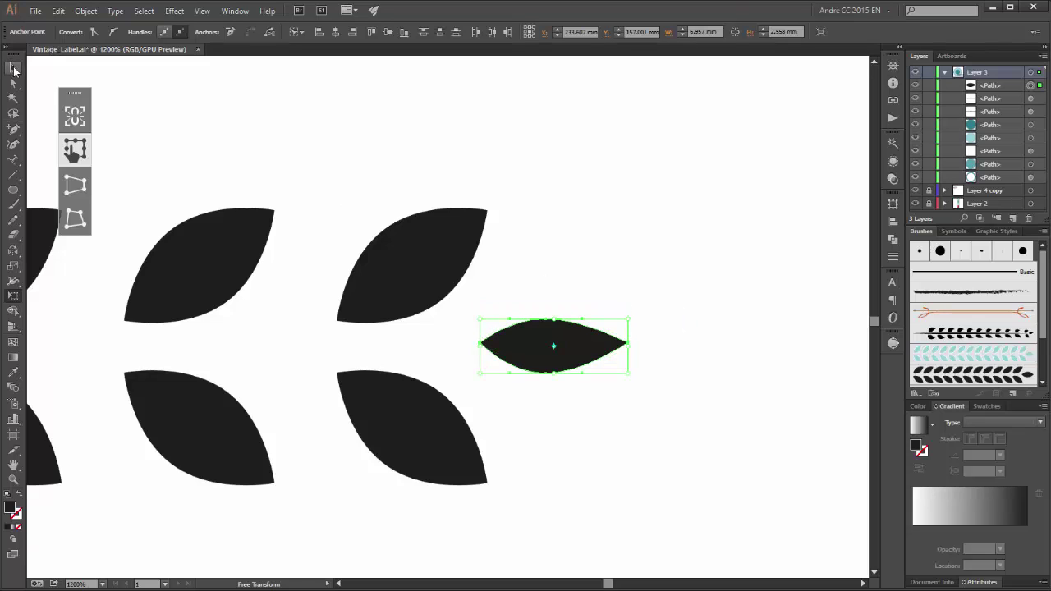
pyautogui.hotkey('ctrl', 'z')
# Enlarge the pointed end leaf proportionally to about 7.3 mm by 3 mm
pyautogui.click(13, 70)
pyautogui.click(579, 348)
pyautogui.moveTo(612, 320); pyautogui.dragTo(635, 305)
pyautogui.scroll(-3, 614, 312)
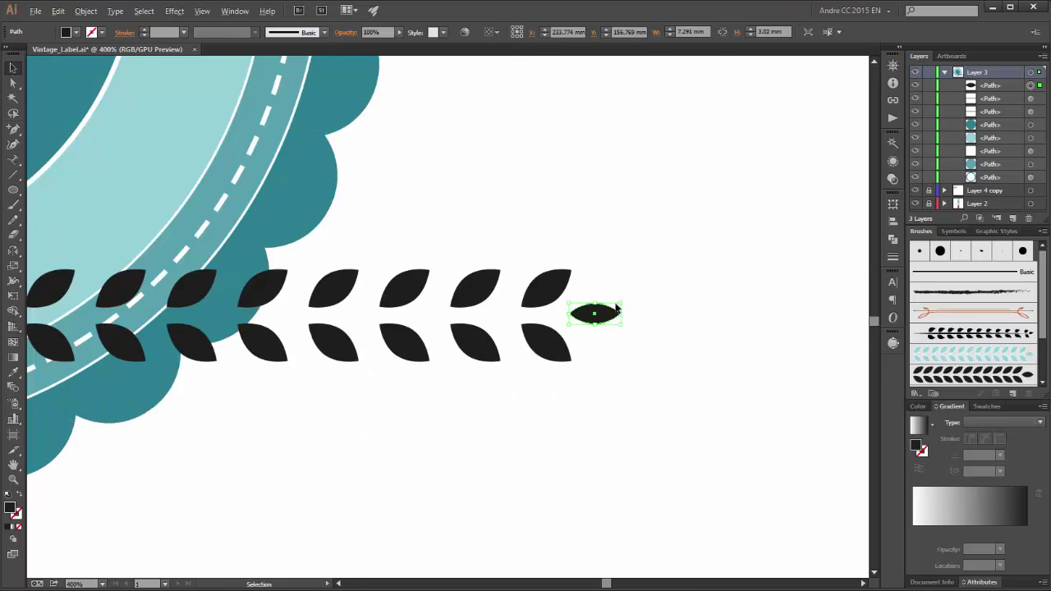
pyautogui.scroll(-2, 616, 307)
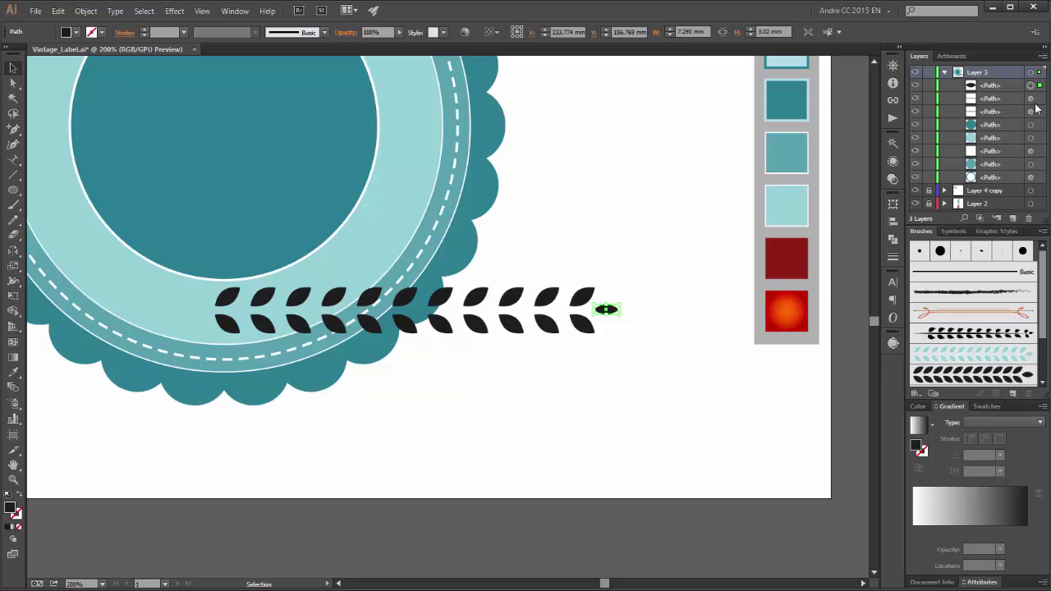
# Expand the appearance of the upper and lower leaf rows into separate shapes
pyautogui.click(1031, 98)
pyautogui.keyDown('shift'); pyautogui.click(1031, 111); pyautogui.keyUp('shift')
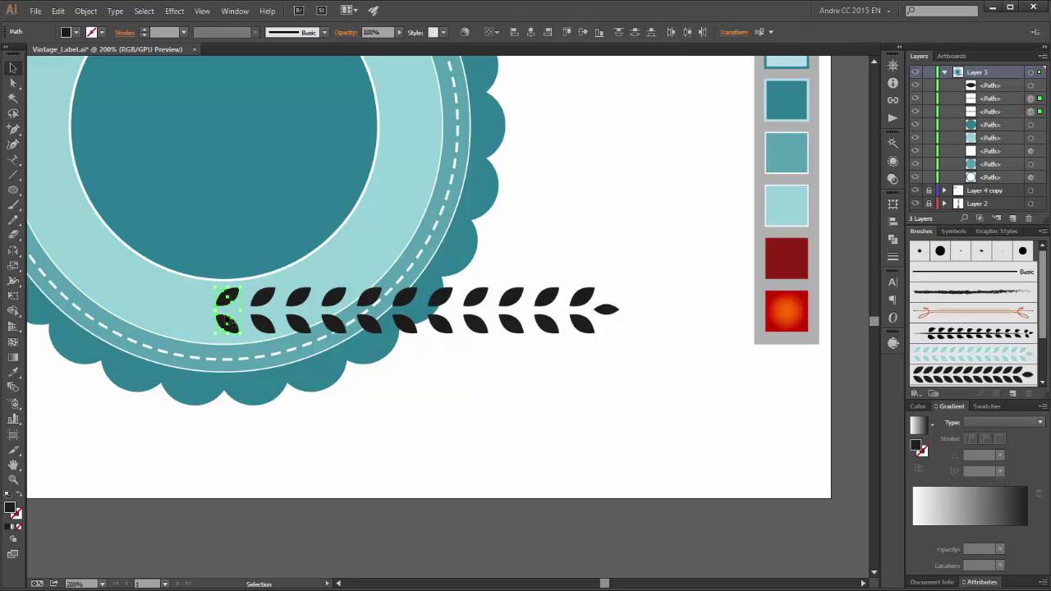
pyautogui.click(85, 10)
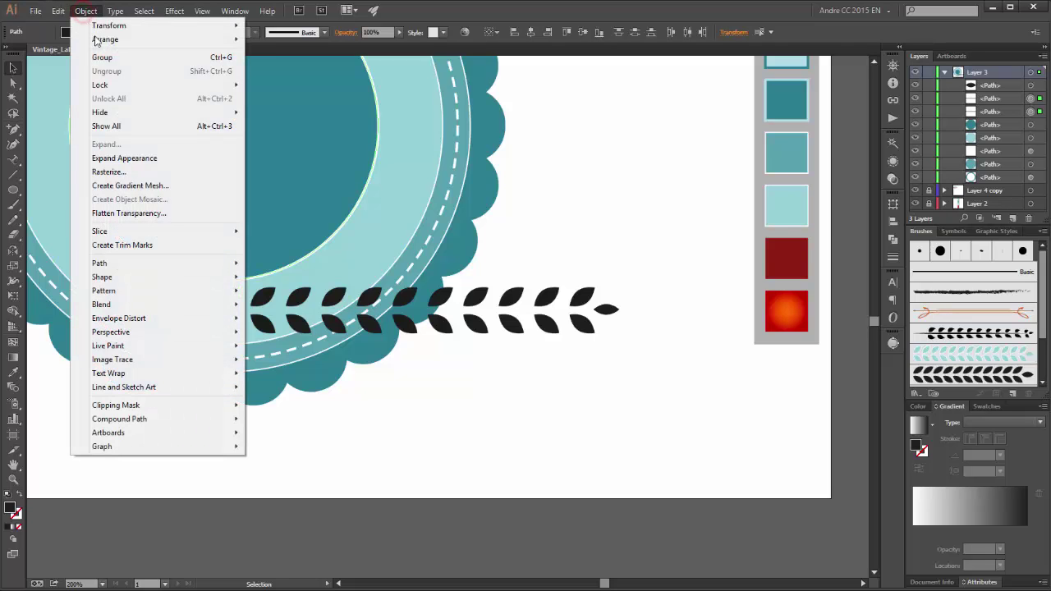
pyautogui.click(119, 157)
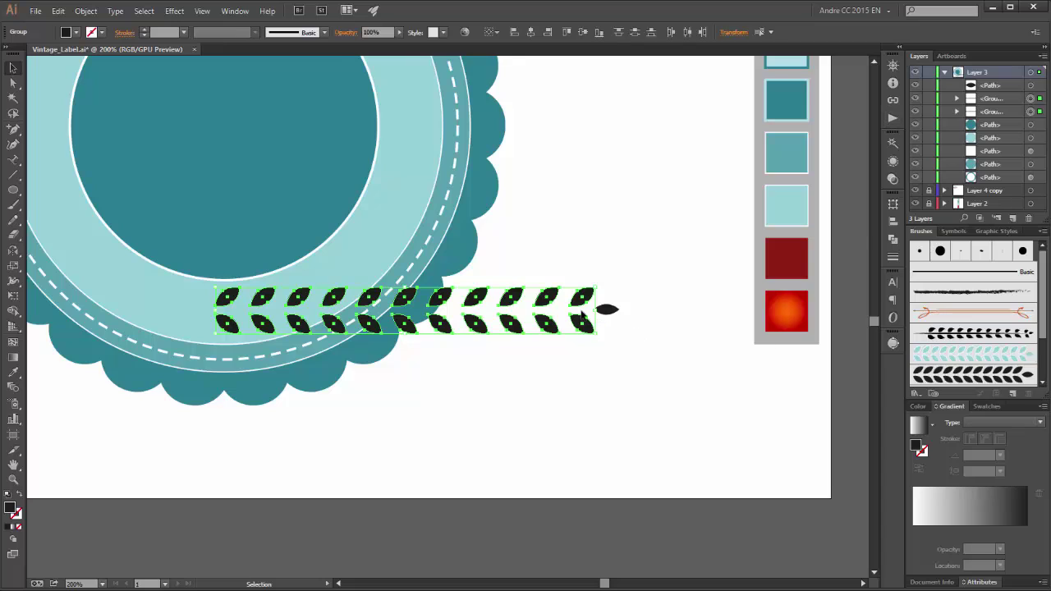
# Align the end leaf and both leaf rows vertically relative to the selection so that the tip sits midway between the rows
pyautogui.keyDown('shift'); pyautogui.click(1032, 86); pyautogui.keyUp('shift')
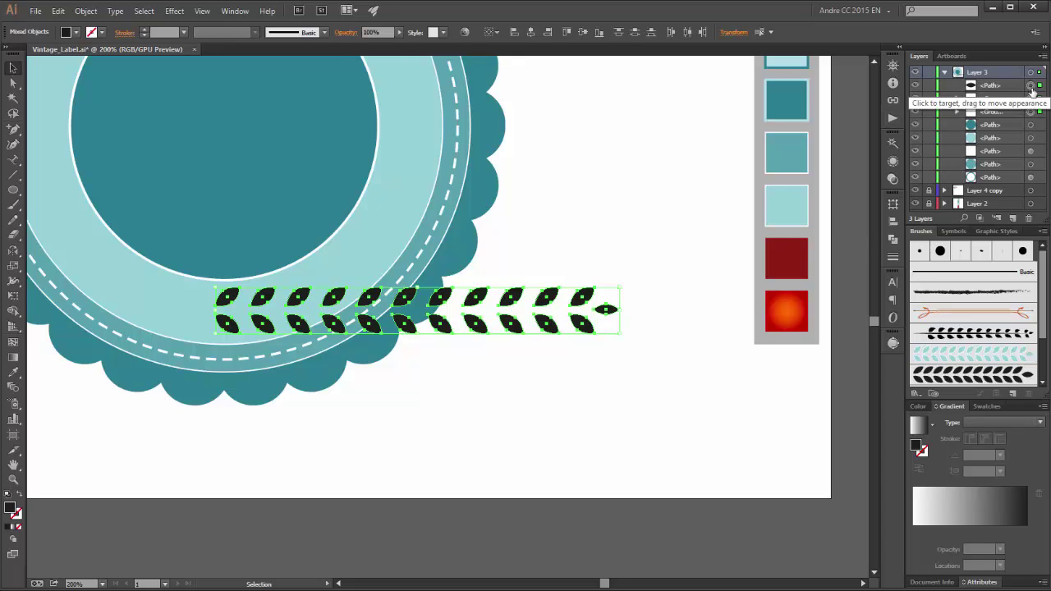
pyautogui.click(497, 32)
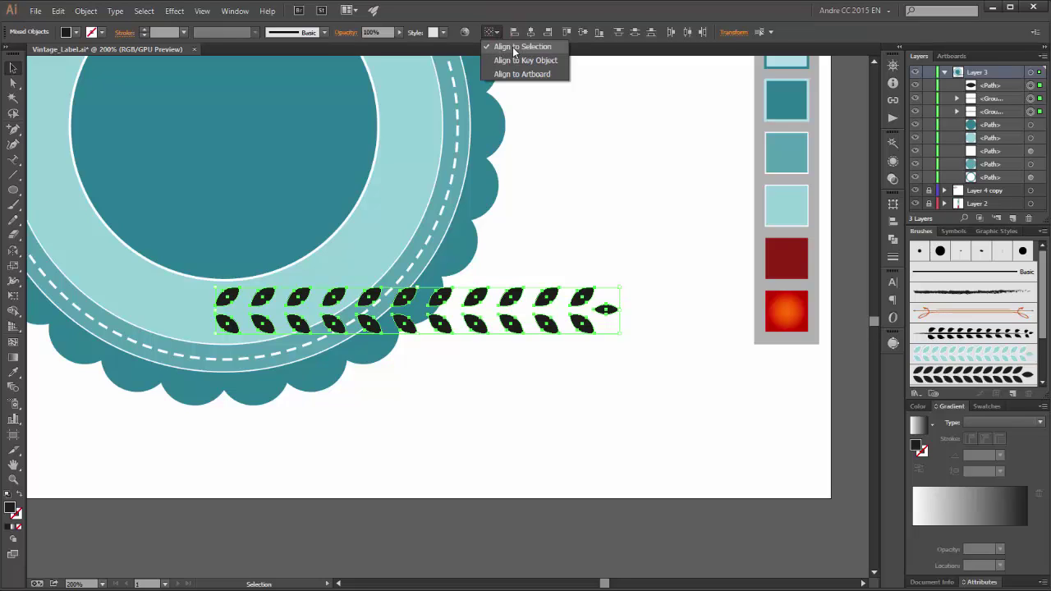
pyautogui.click(527, 48)
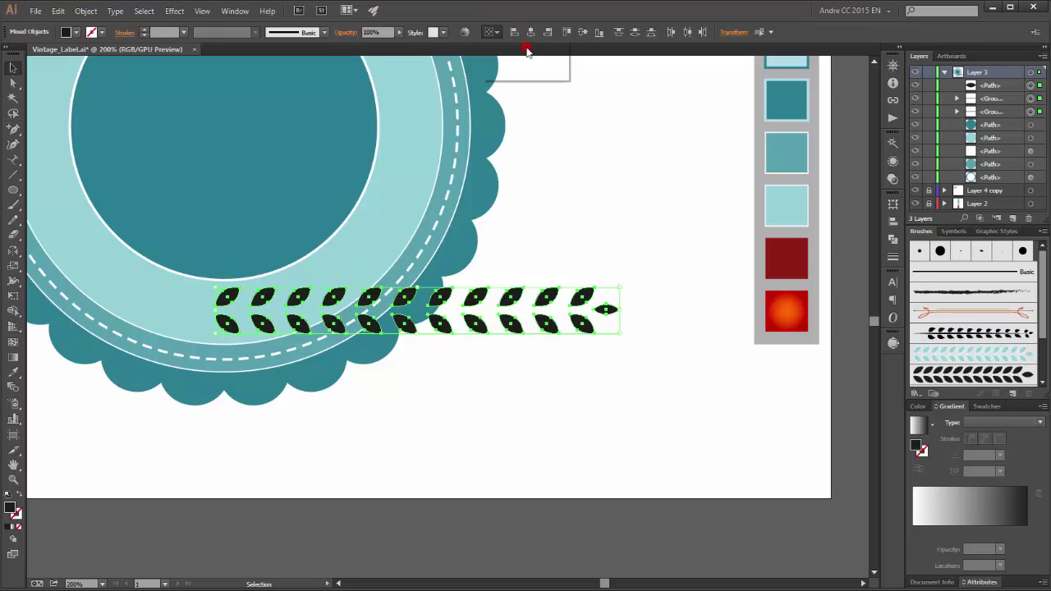
pyautogui.click(634, 32)
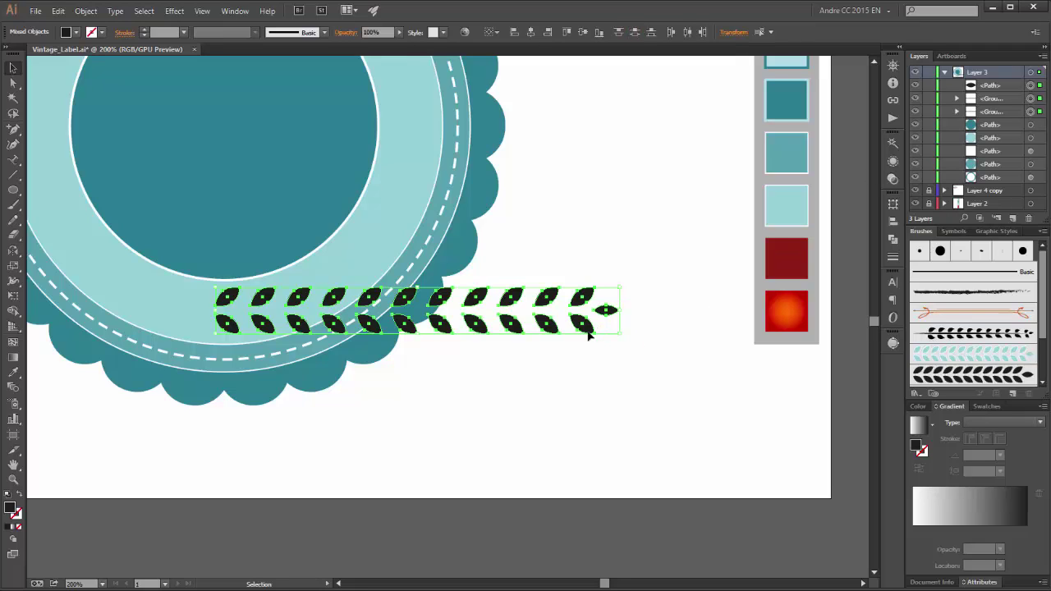
# Move the whole leaf branch onto the empty area below the label and group its parts
pyautogui.moveTo(589, 331); pyautogui.dragTo(741, 450)
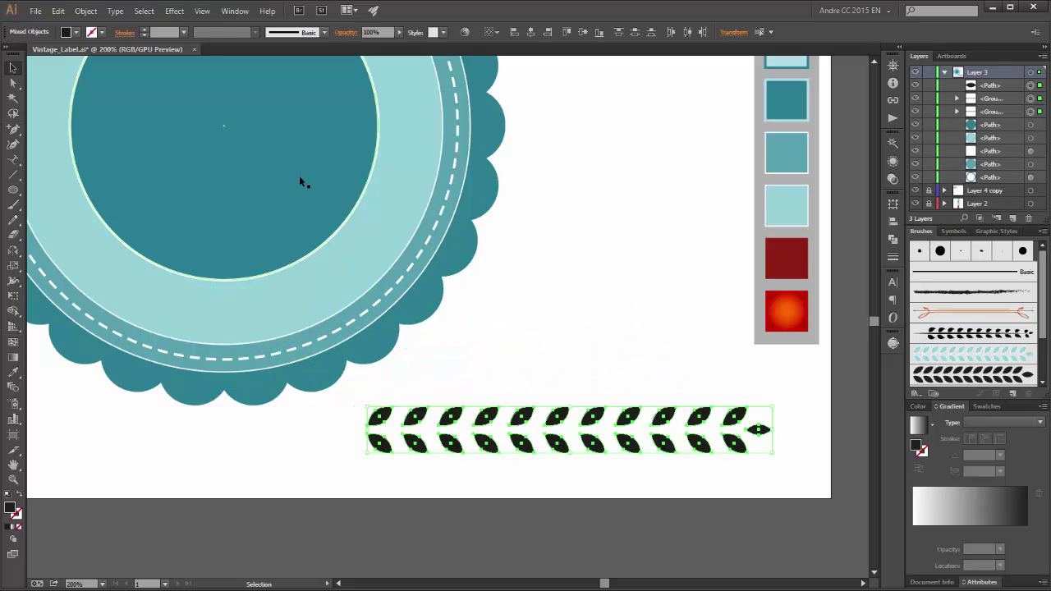
pyautogui.click(85, 11)
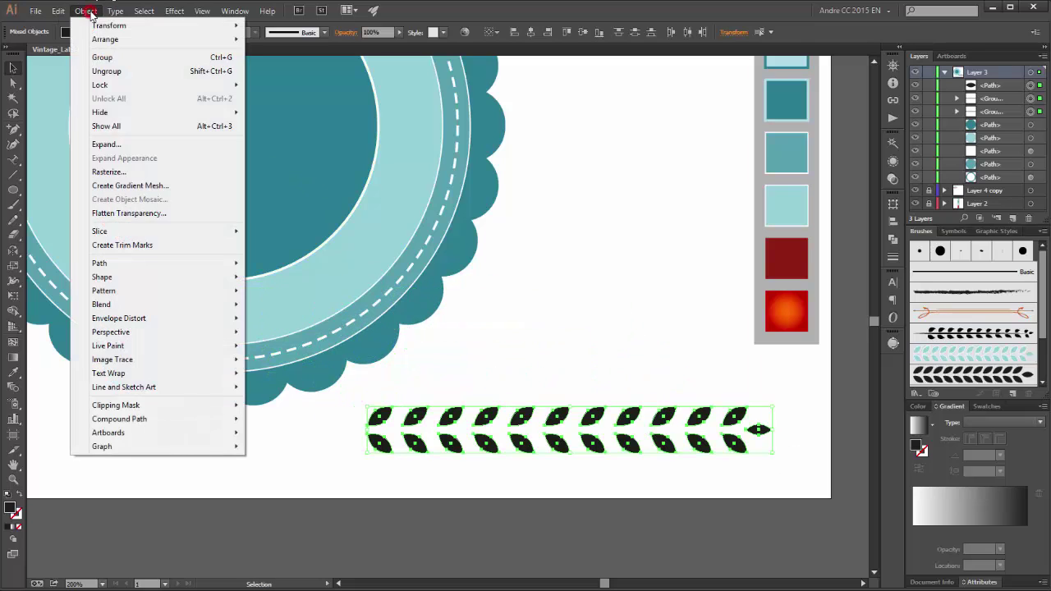
pyautogui.click(115, 59)
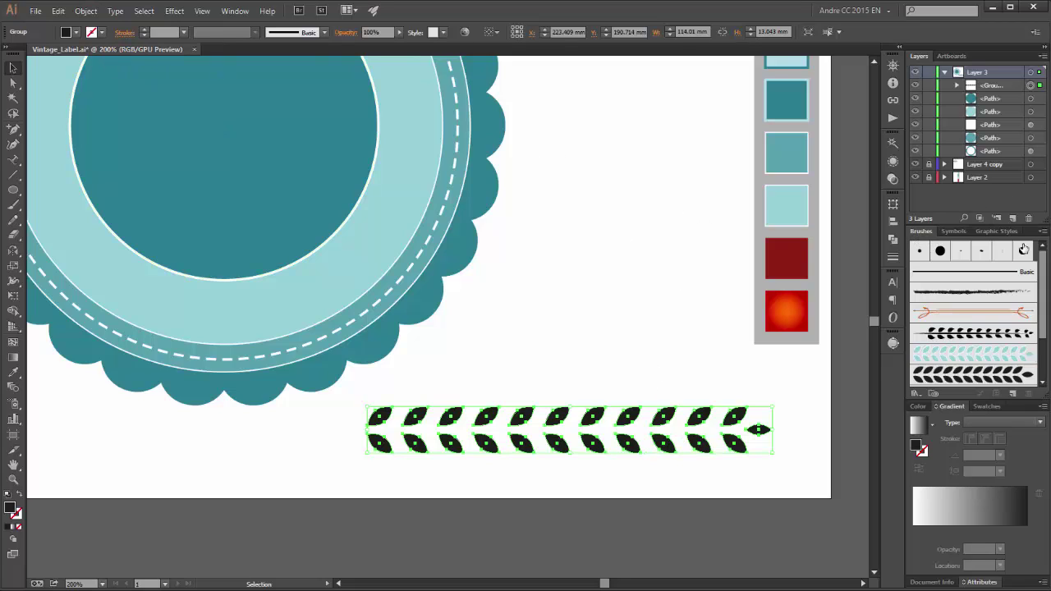
# Create an art brush from the grouped leaf branch with the Tints colorization method, keeping the default name and stretch setting
pyautogui.click(1044, 232)
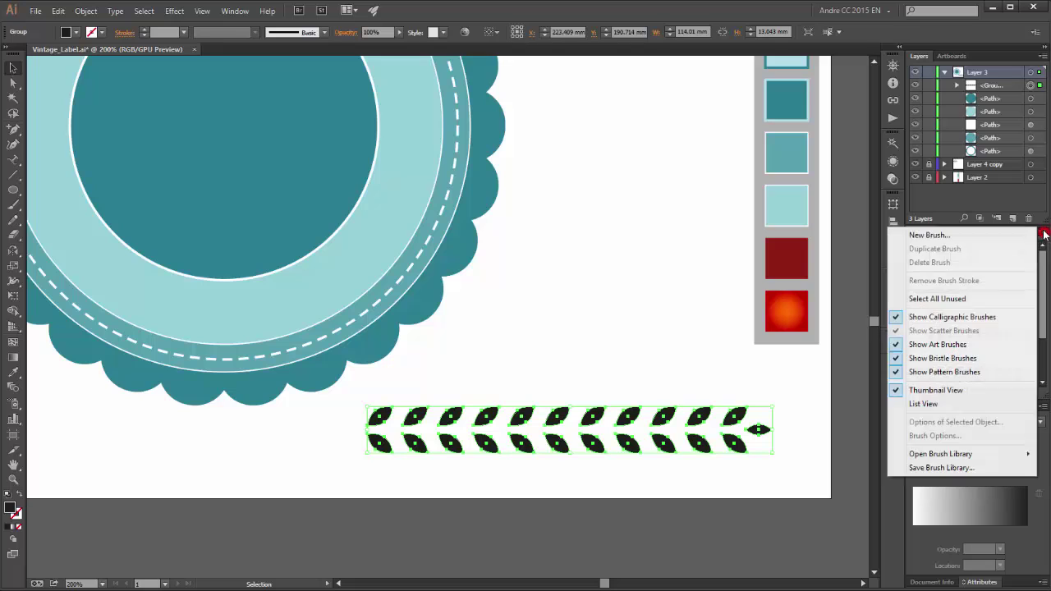
pyautogui.click(931, 236)
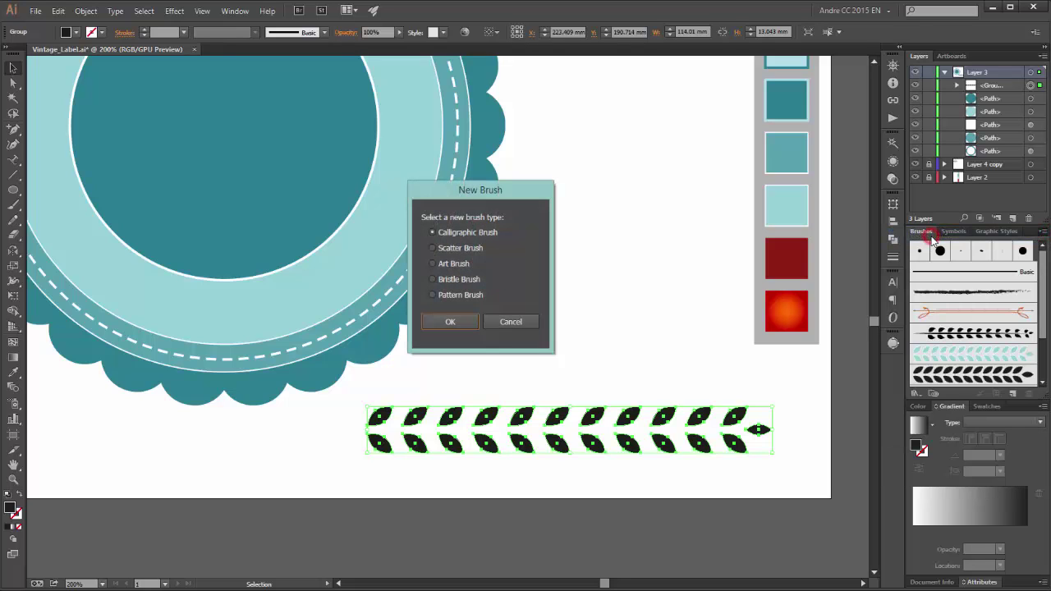
pyautogui.click(447, 265)
pyautogui.click(456, 323)
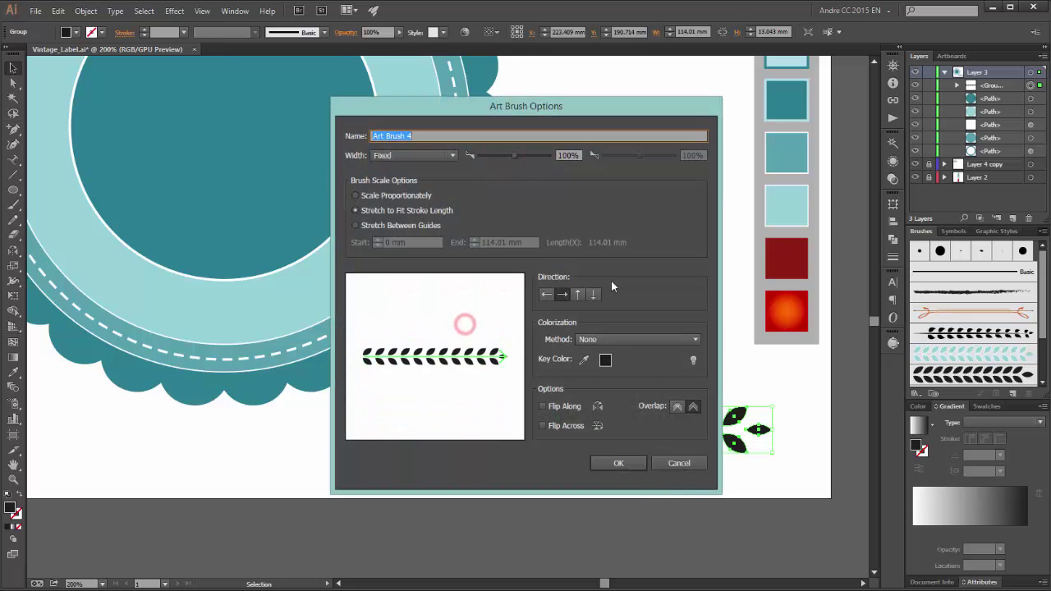
pyautogui.click(620, 339)
pyautogui.click(605, 363)
pyautogui.click(637, 465)
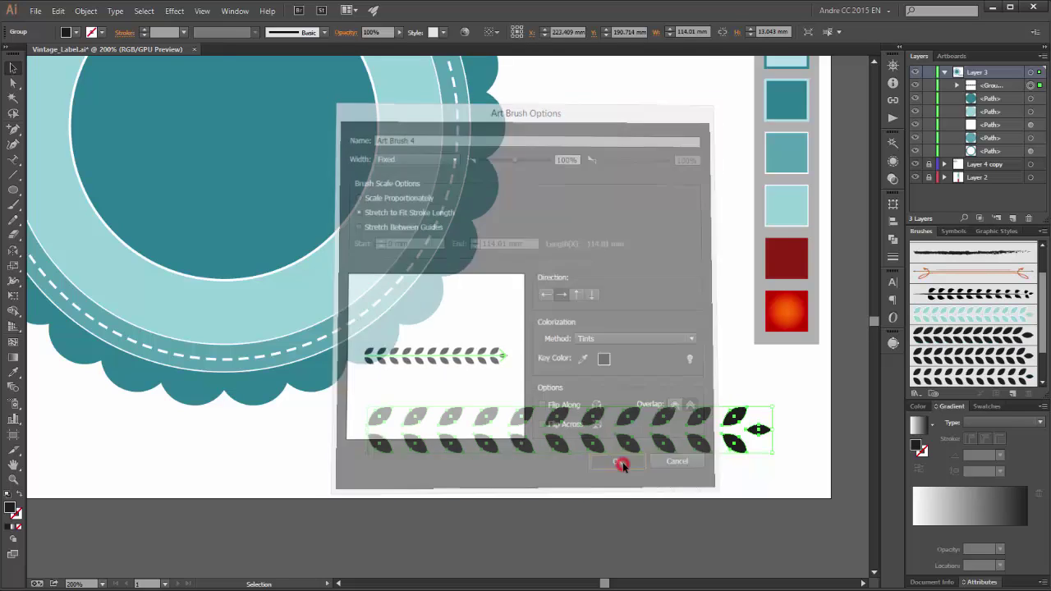
# Hide the leaf branch group and duplicate the light-teal circle in place
pyautogui.click(915, 85)
pyautogui.moveTo(371, 241); pyautogui.dragTo(555, 400)
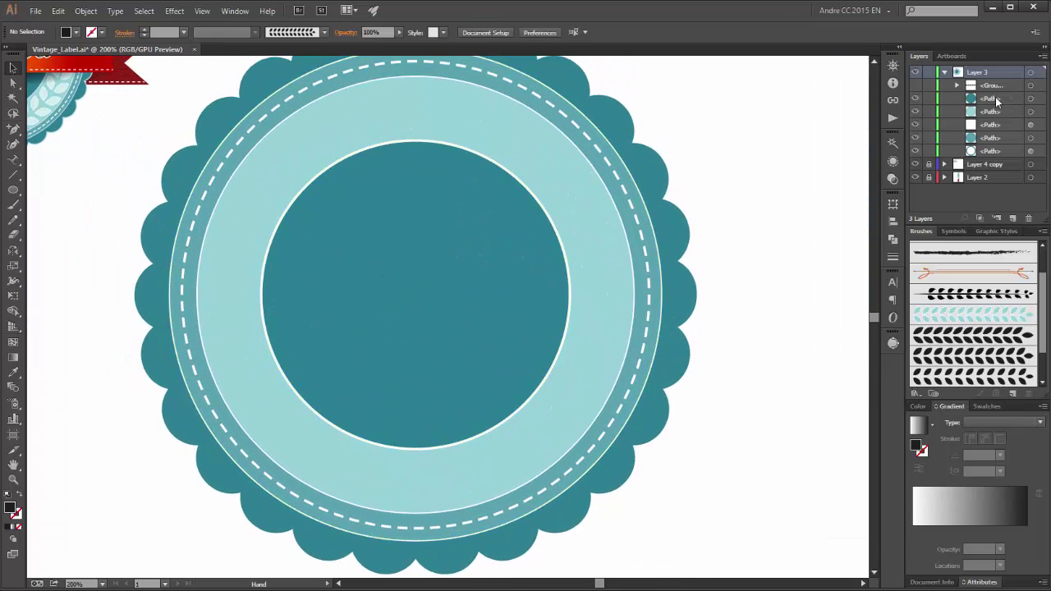
pyautogui.click(916, 100)
pyautogui.click(916, 100)
pyautogui.click(915, 111)
pyautogui.click(916, 112)
pyautogui.moveTo(989, 111); pyautogui.dragTo(1012, 217)
# Scale the upper light-teal circle copy down about its centre to a diameter of about 105.3 mm, midway across the ring
pyautogui.click(1029, 112)
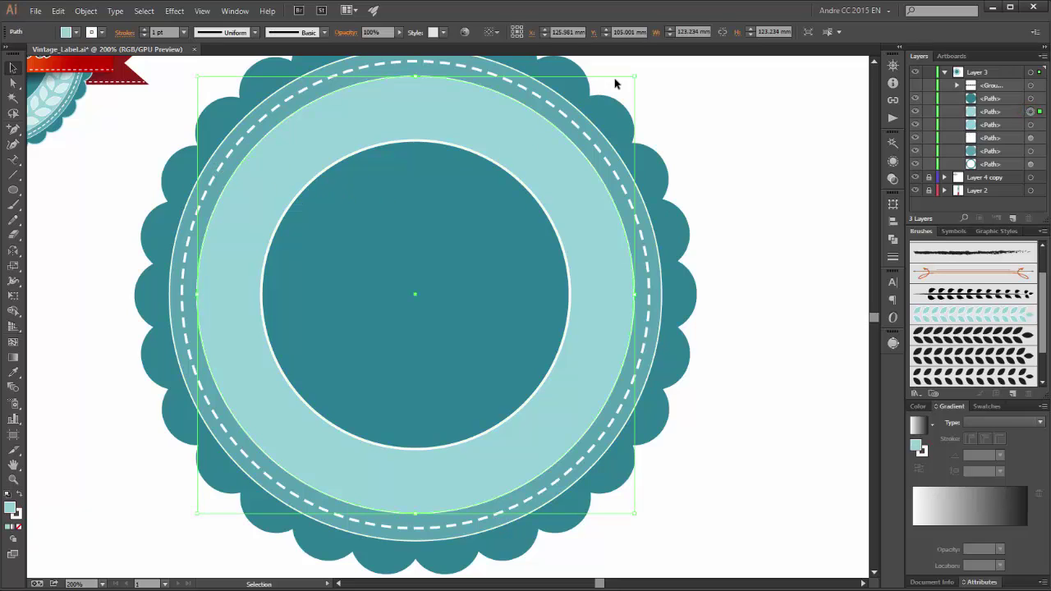
pyautogui.moveTo(634, 76); pyautogui.dragTo(611, 104)
pyautogui.moveTo(601, 126); pyautogui.dragTo(621, 108)
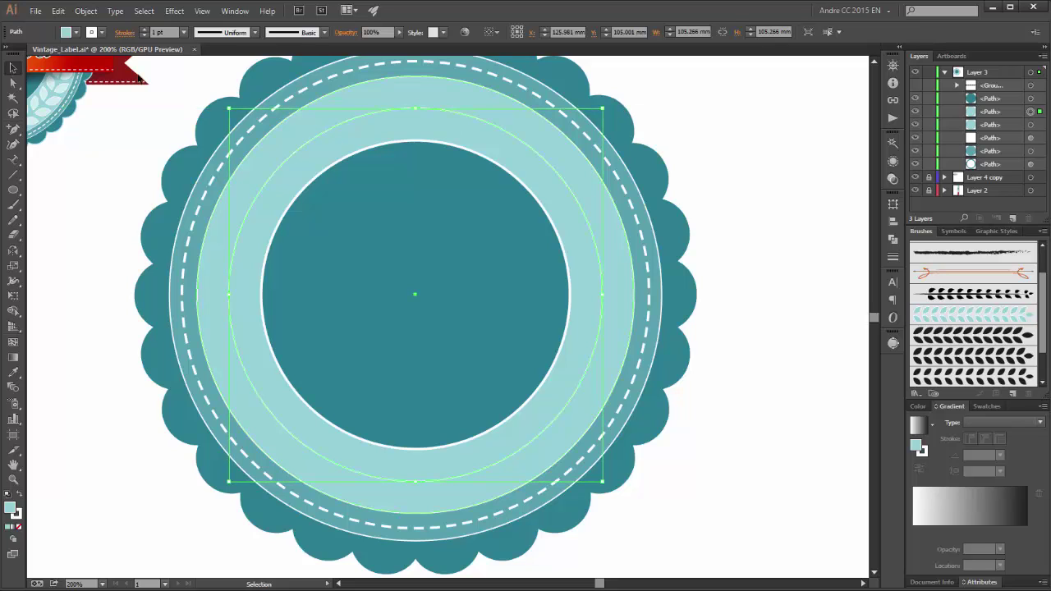
# Remove the smaller circle's fill and apply the newly created leaf branch art brush to its stroke
pyautogui.click(76, 32)
pyautogui.click(8, 54)
pyautogui.click(443, 17)
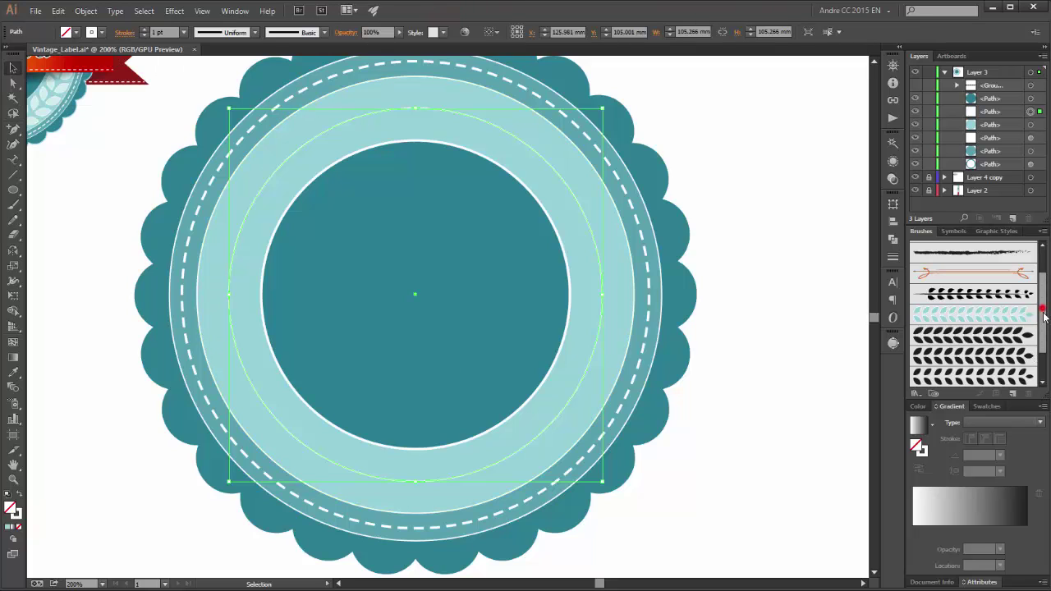
pyautogui.scroll(-2, 1042, 310)
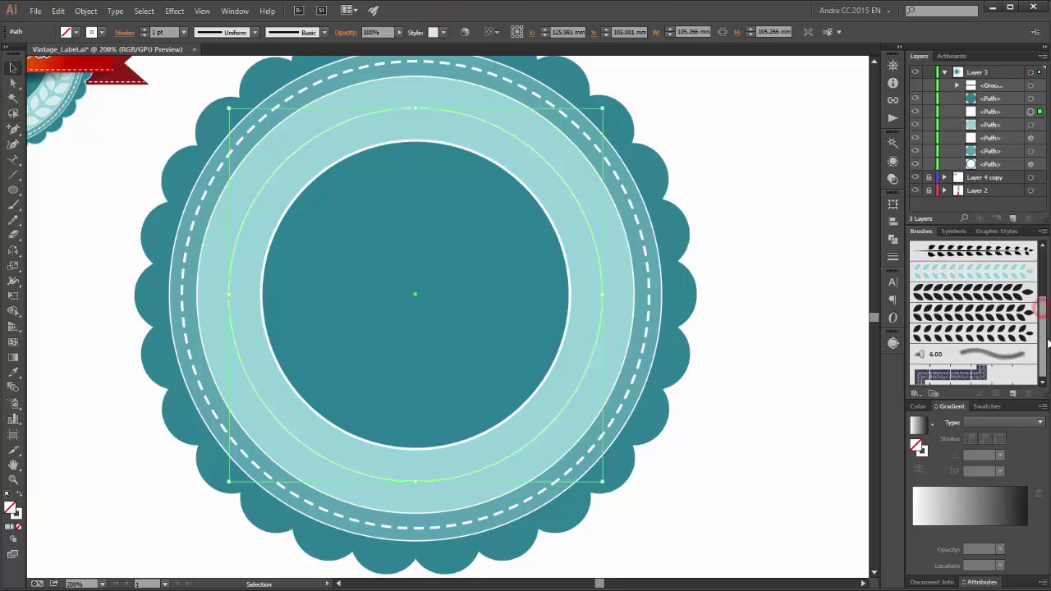
pyautogui.click(972, 333)
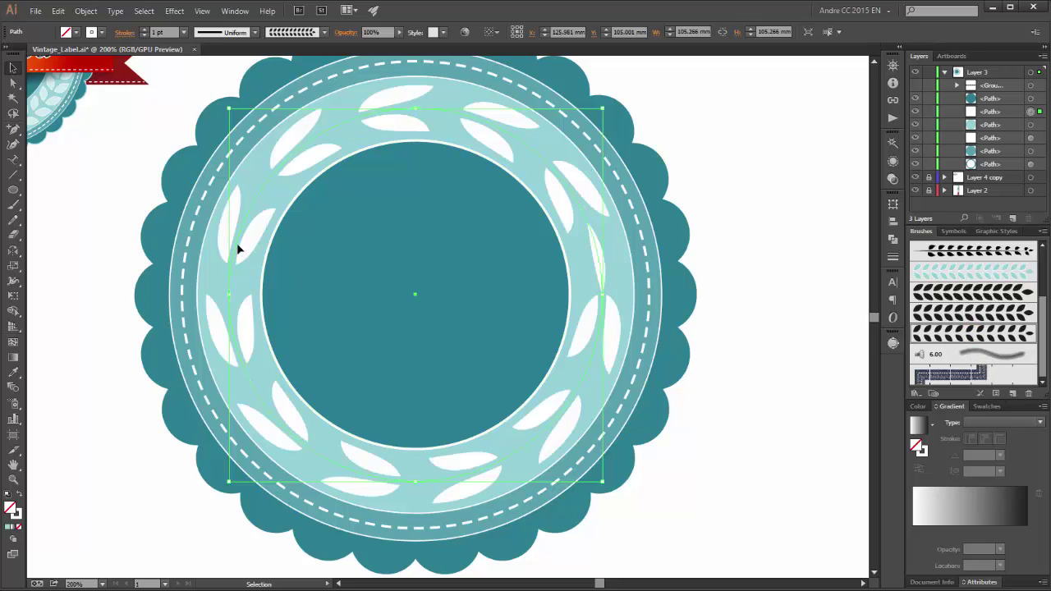
# Cut the leaf-brushed circle at its top and bottom anchor points into two halves
pyautogui.click(13, 83)
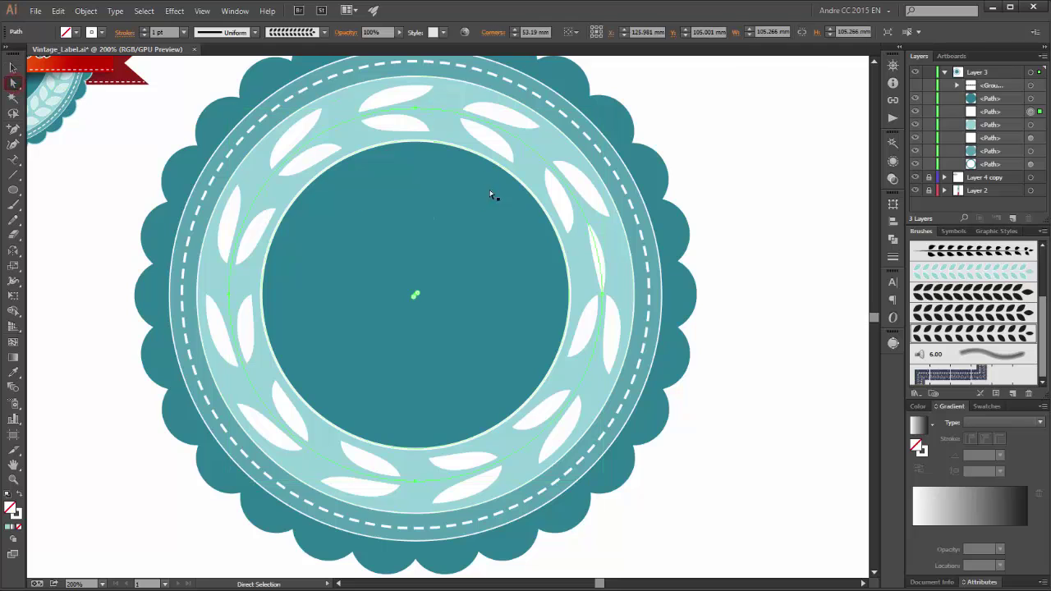
pyautogui.click(417, 110)
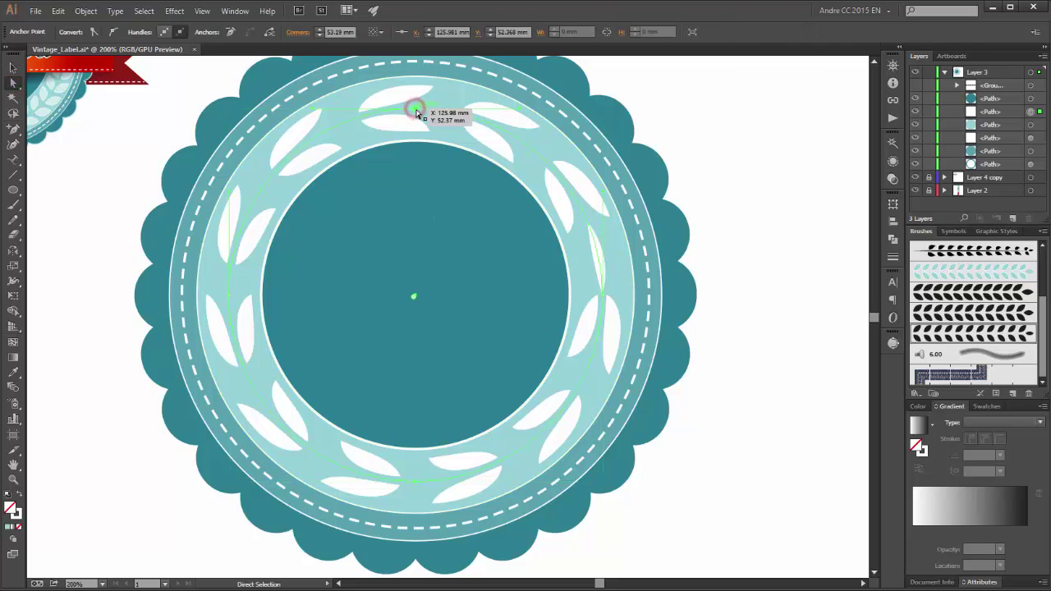
pyautogui.keyDown('shift'); pyautogui.click(416, 483); pyautogui.keyUp('shift')
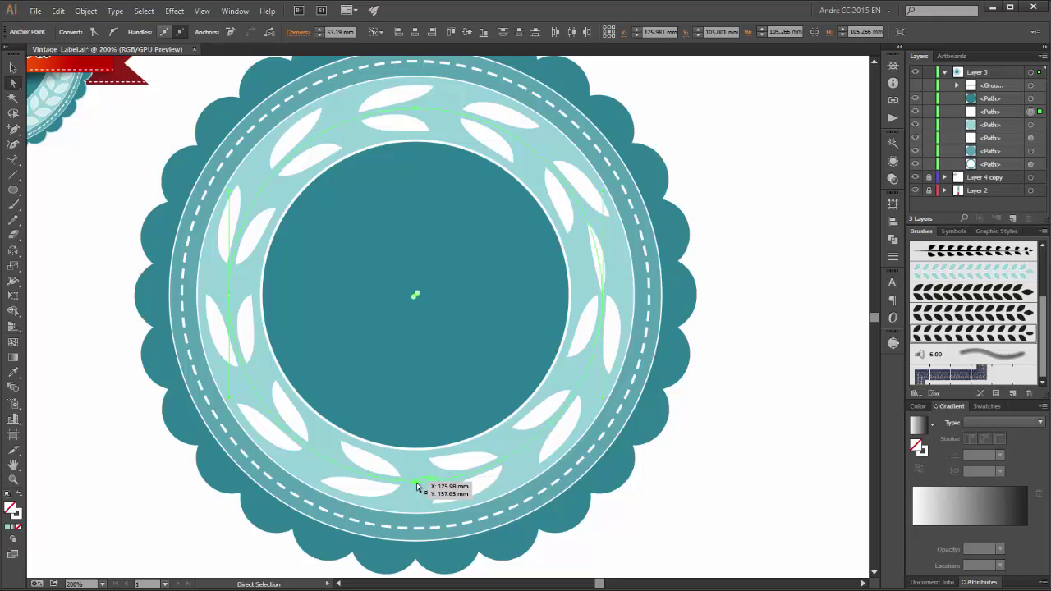
pyautogui.click(268, 33)
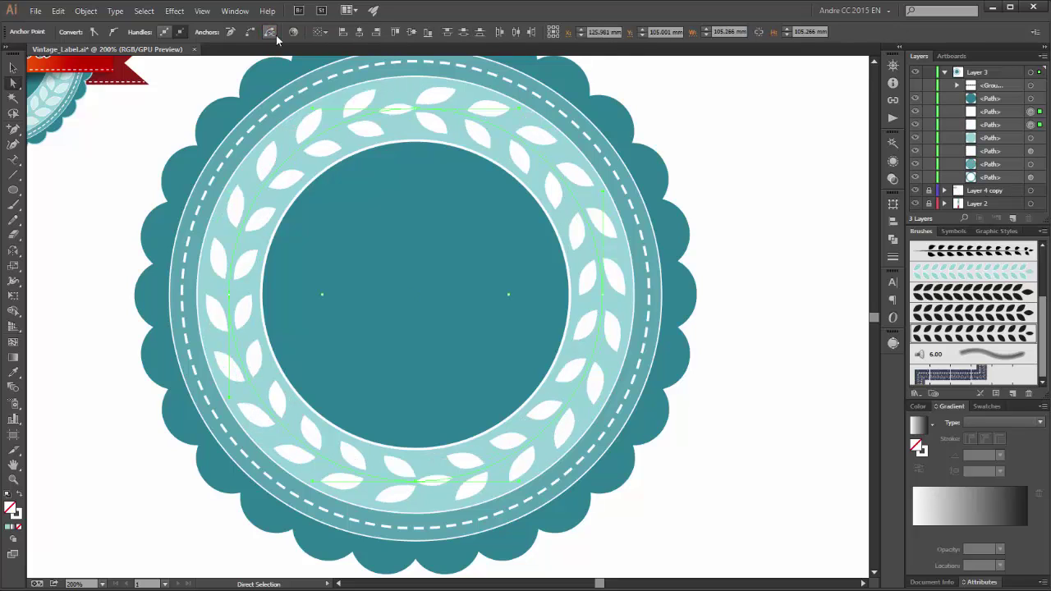
# Delete the right half of the leaf-brushed circle
pyautogui.click(12, 69)
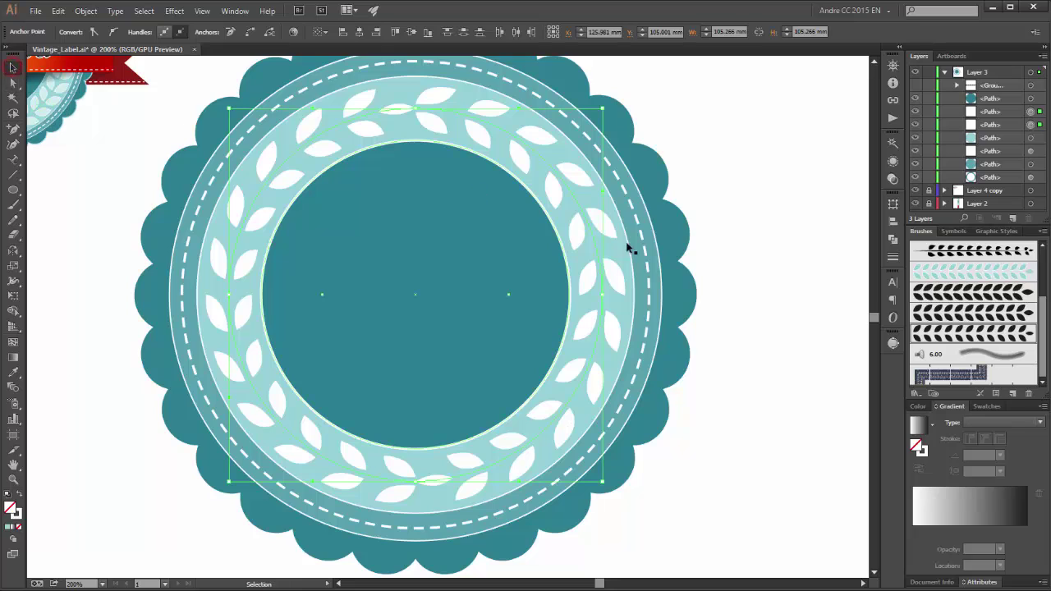
pyautogui.click(572, 197)
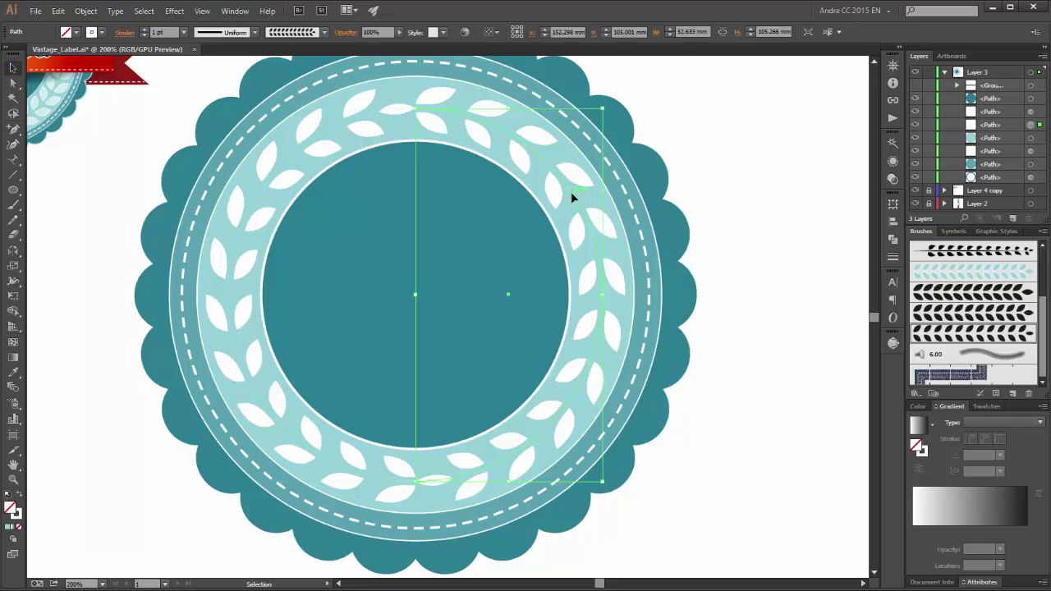
pyautogui.press('Delete')
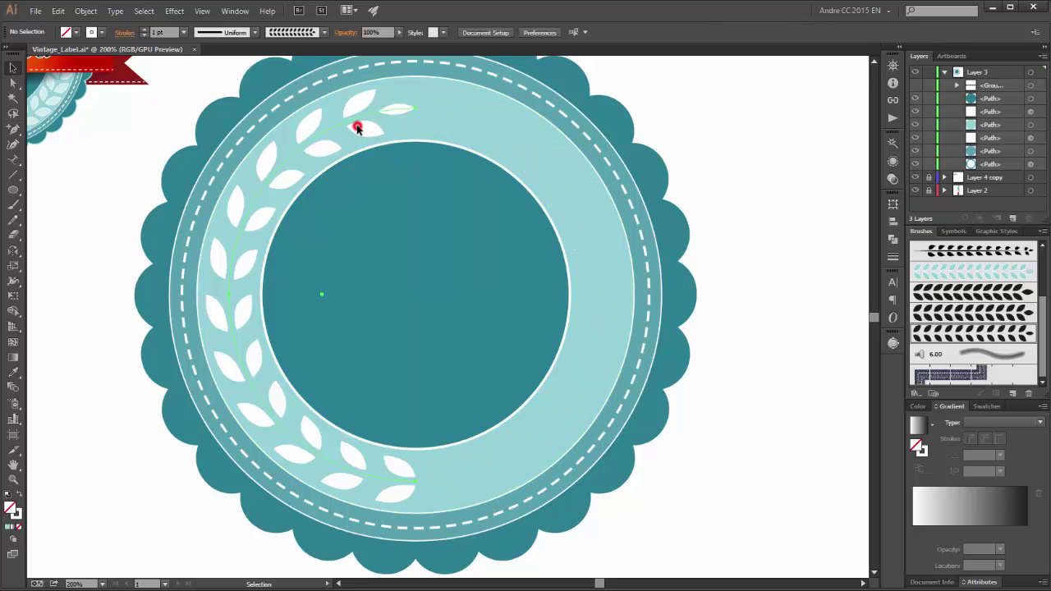
# Add an anchor point a short distance in from the lower end and another from the upper end of the left leaf branch
pyautogui.click(357, 129)
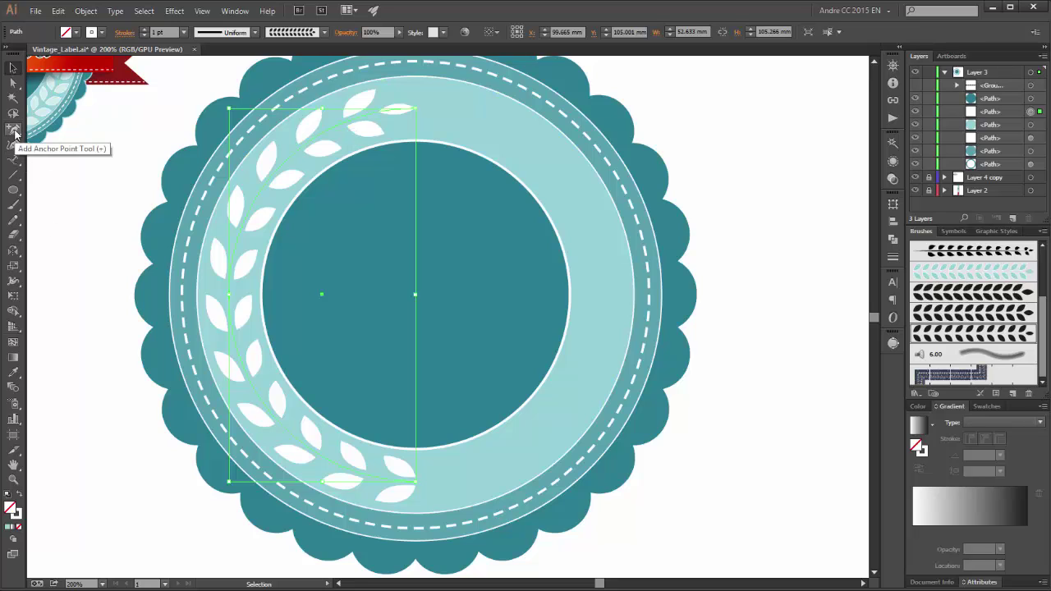
pyautogui.moveTo(15, 131); pyautogui.dragTo(63, 149)
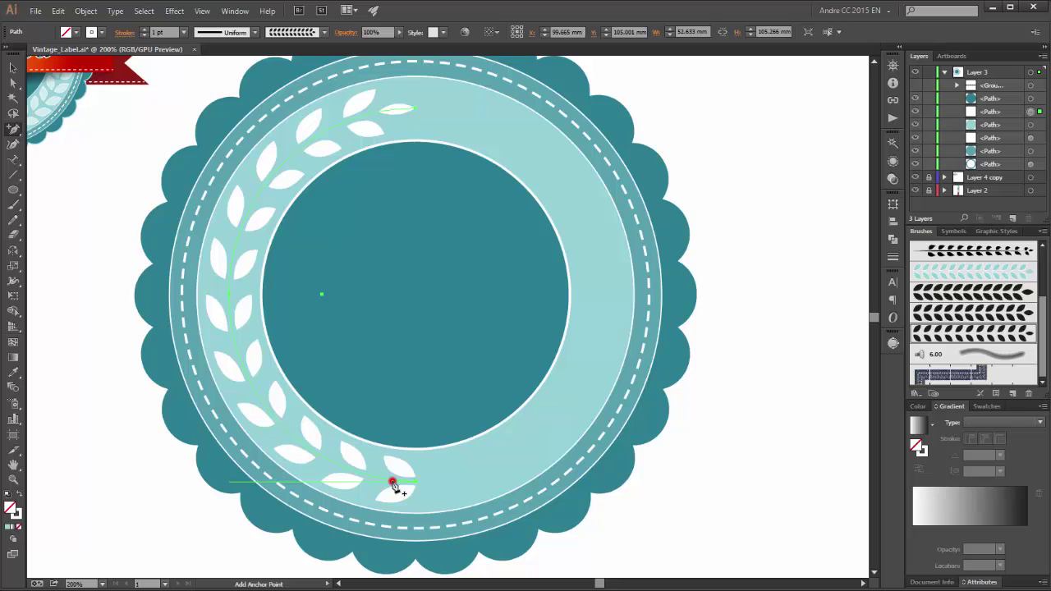
pyautogui.click(393, 484)
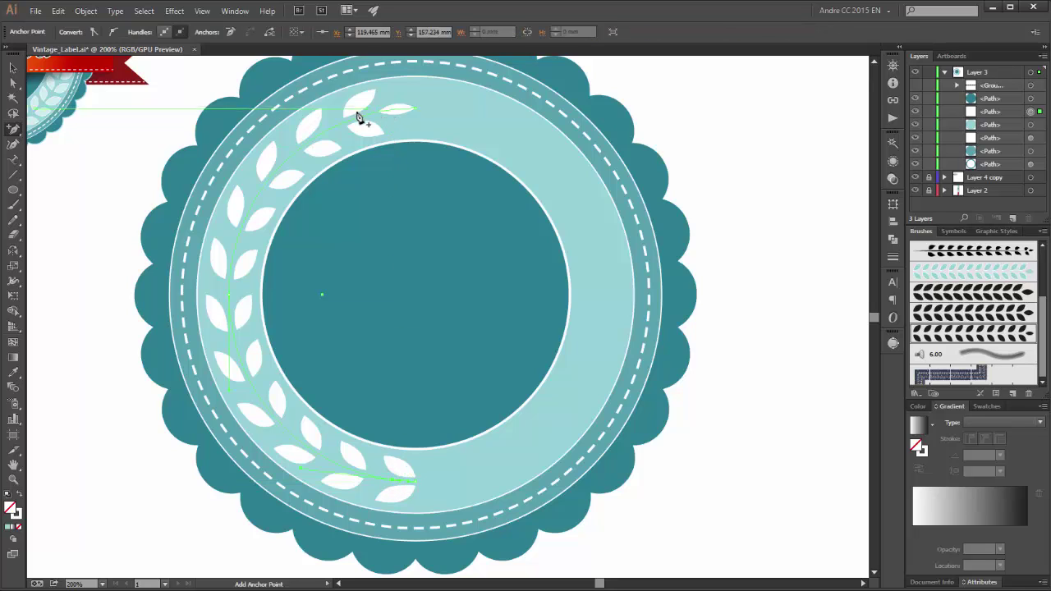
pyautogui.click(304, 146)
# Delete the end anchor points at the top and bottom of the left leaf branch to shorten it at both ends
pyautogui.click(13, 128)
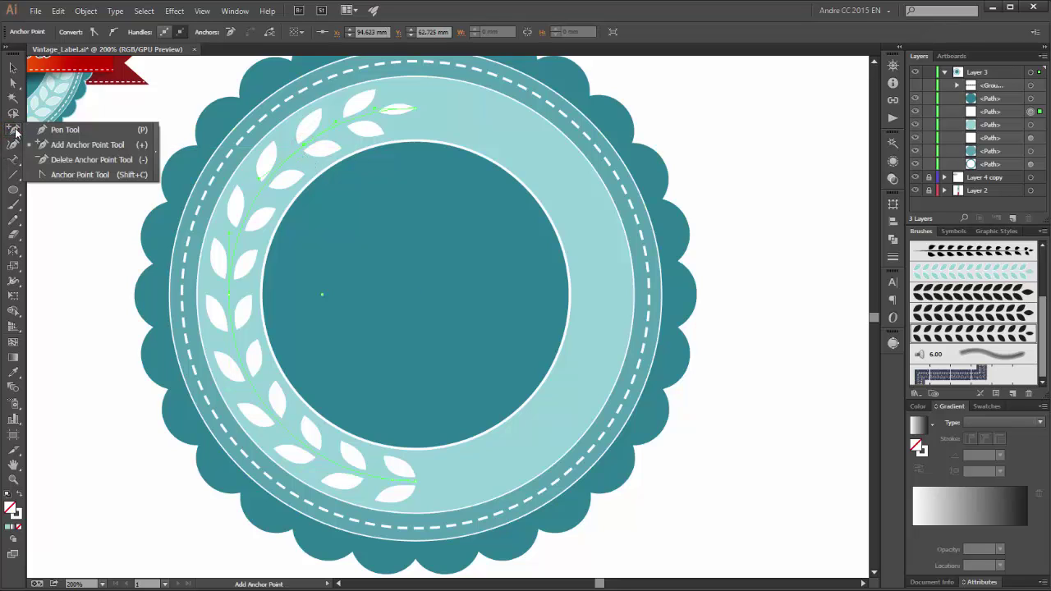
pyautogui.click(95, 159)
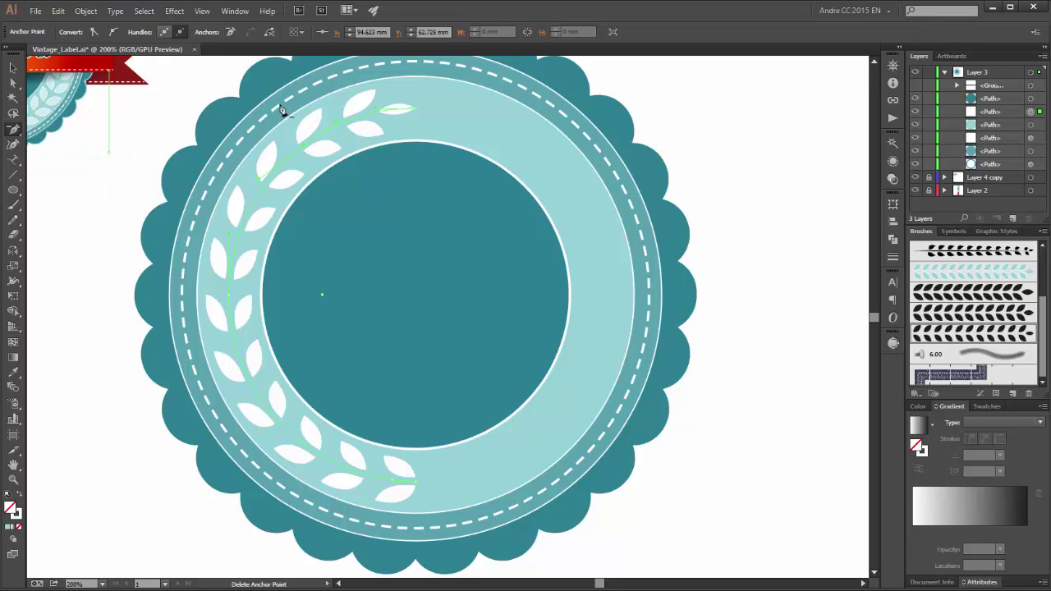
pyautogui.click(417, 115)
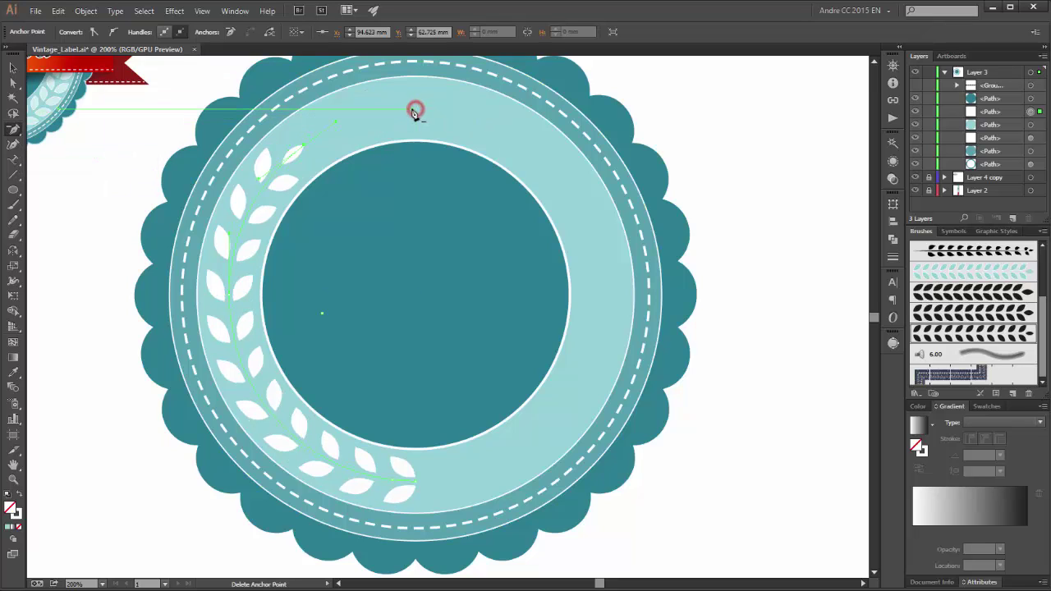
pyautogui.click(416, 486)
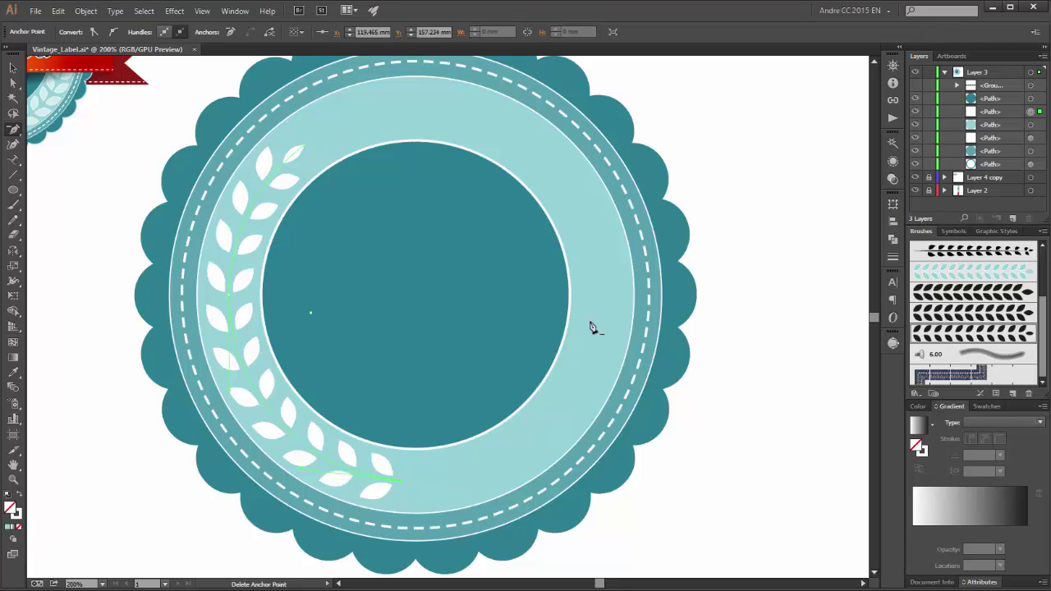
pyautogui.click(12, 69)
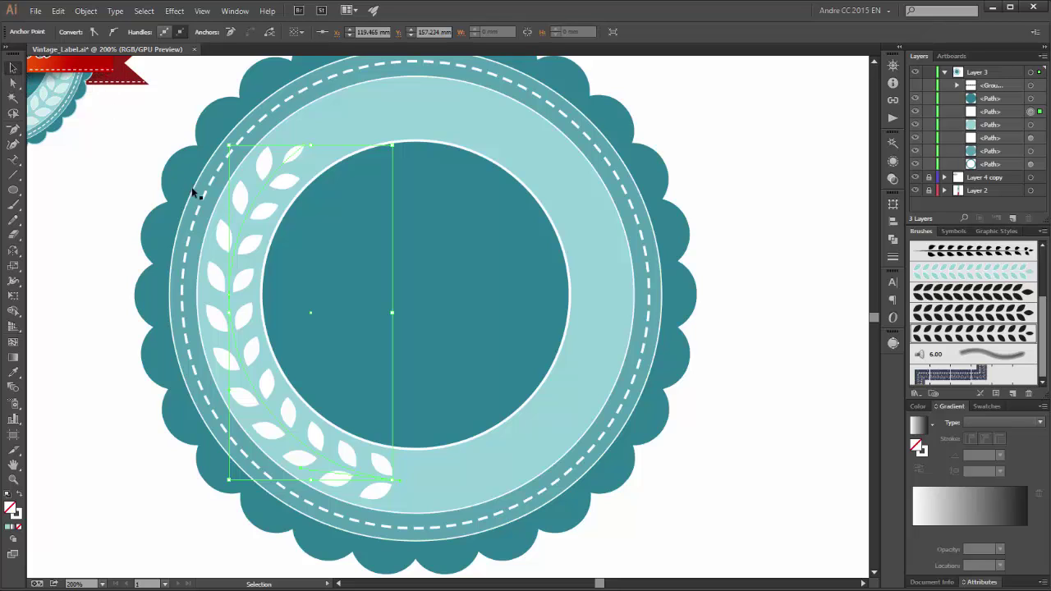
# Reflect a copy of the left leaf branch across the vertical axis through the bottom anchor of the inner circle
pyautogui.click(269, 184)
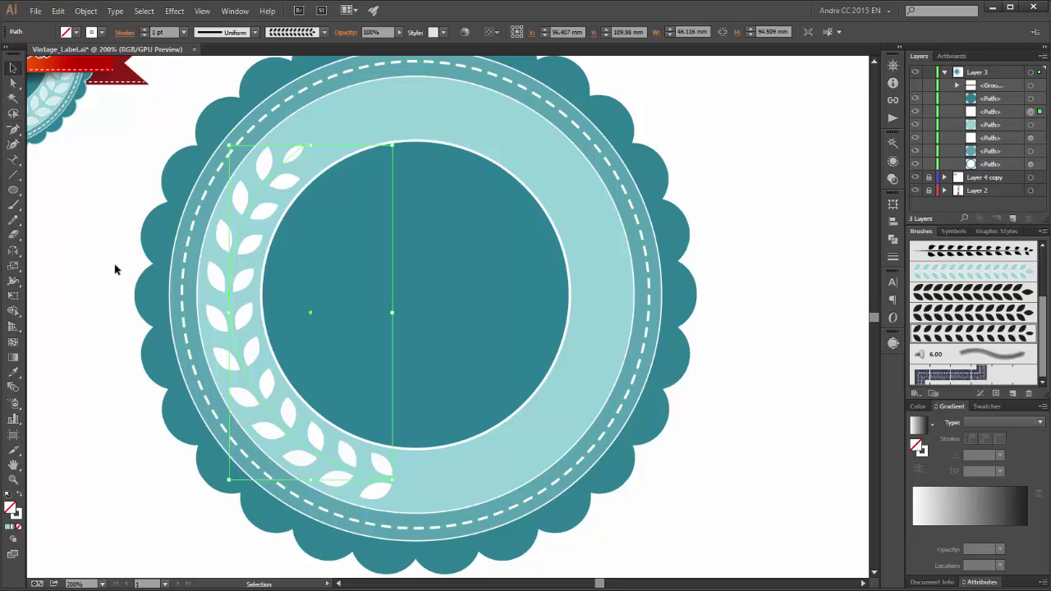
pyautogui.click(14, 251)
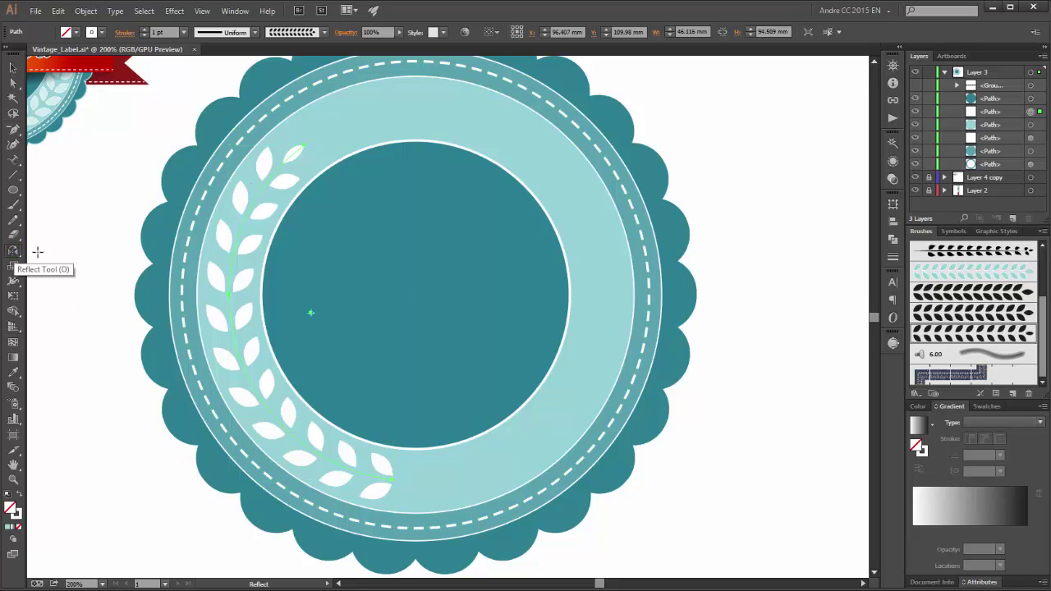
pyautogui.keyDown('alt'); pyautogui.click(414, 449); pyautogui.keyUp('alt')
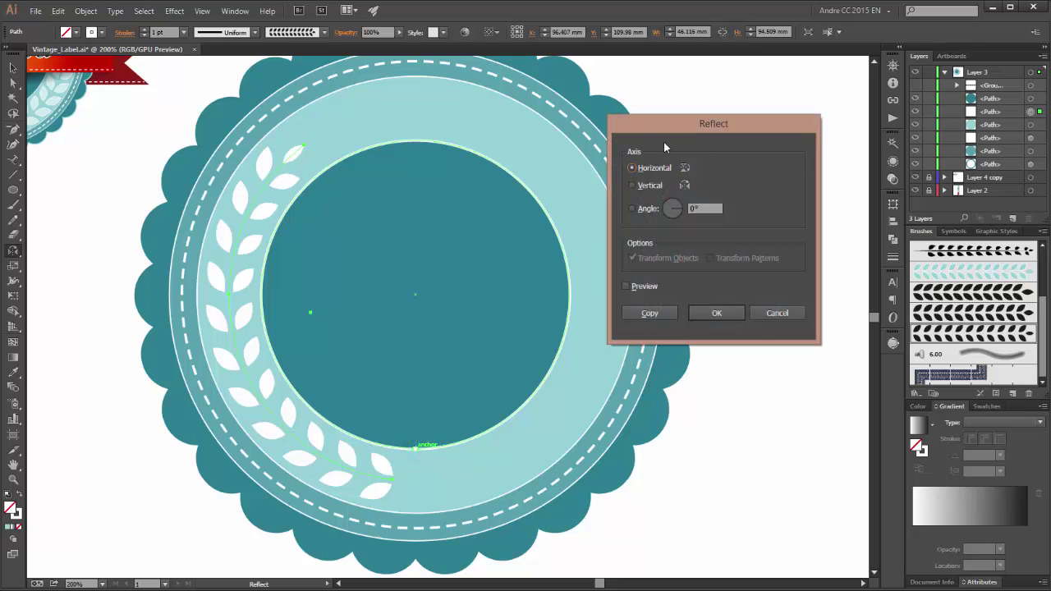
pyautogui.click(656, 189)
pyautogui.click(662, 316)
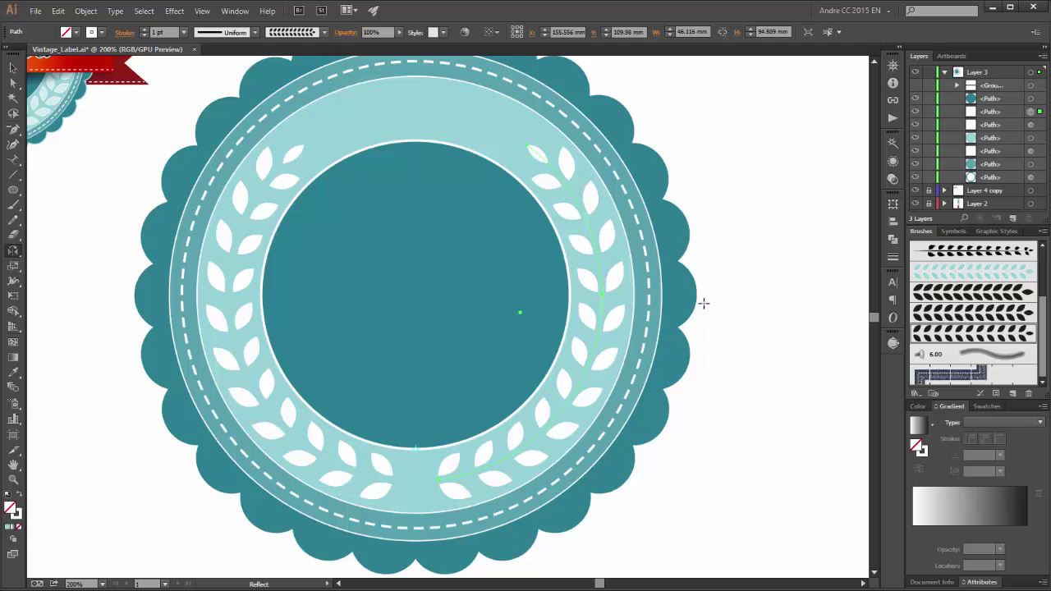
pyautogui.hotkey('ctrl', '0')
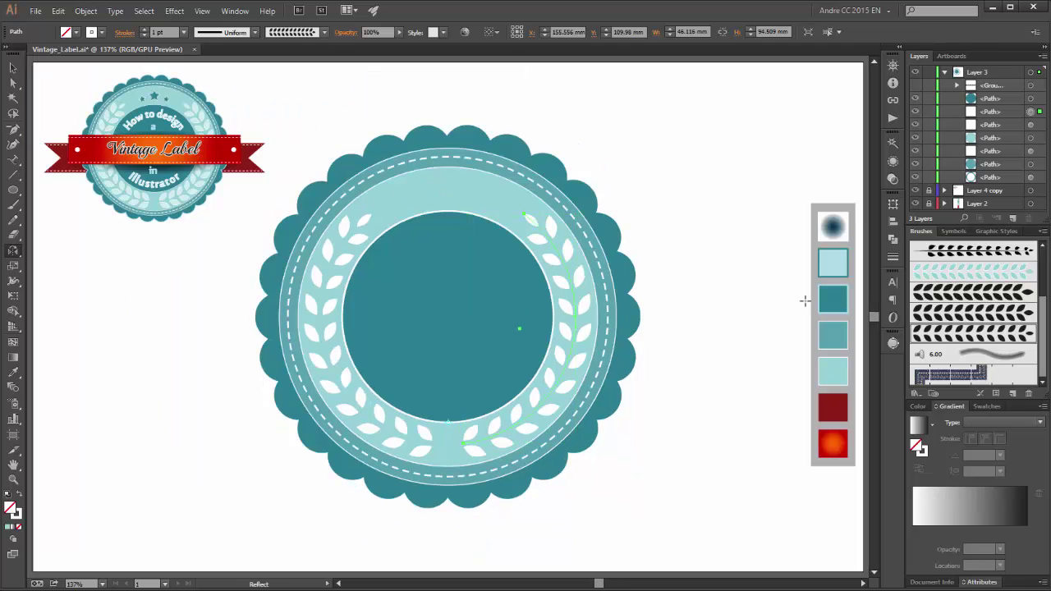
pyautogui.scroll(5, 973, 312)
pyautogui.press('v')
pyautogui.click(793, 146)
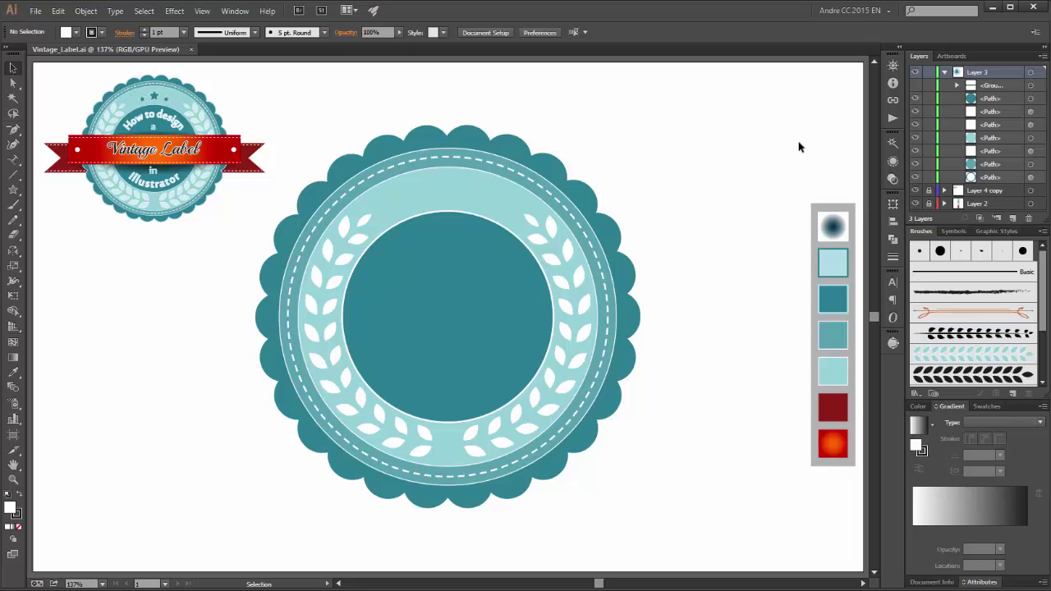
# Draw a five-pointed star about 12.2 mm wide and 11.6 mm high in the upper part of the light-teal ring
pyautogui.click(13, 191)
pyautogui.click(13, 193)
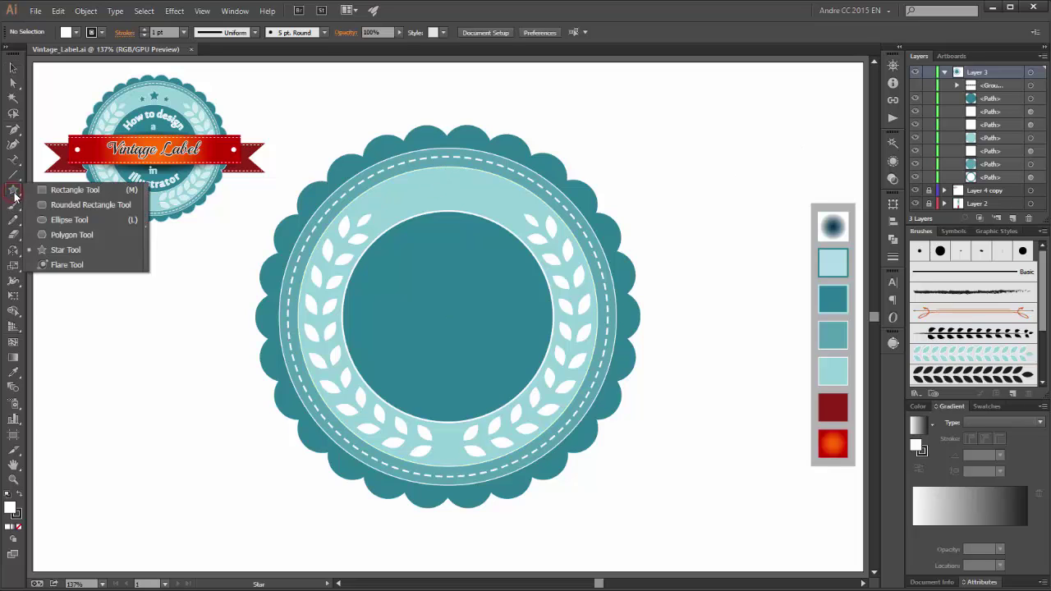
pyautogui.click(72, 252)
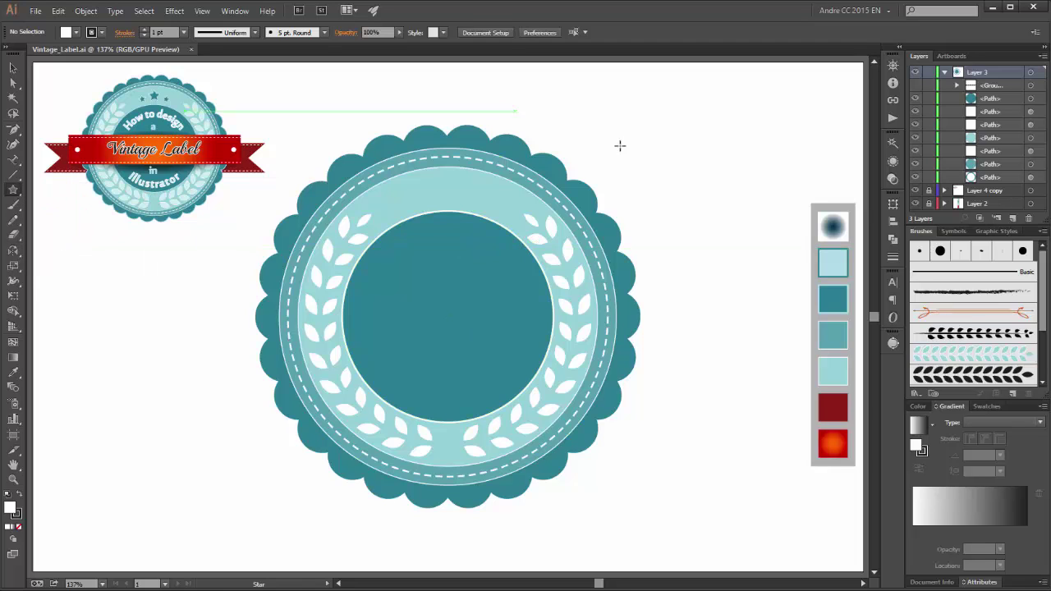
pyautogui.moveTo(443, 173); pyautogui.dragTo(461, 206)
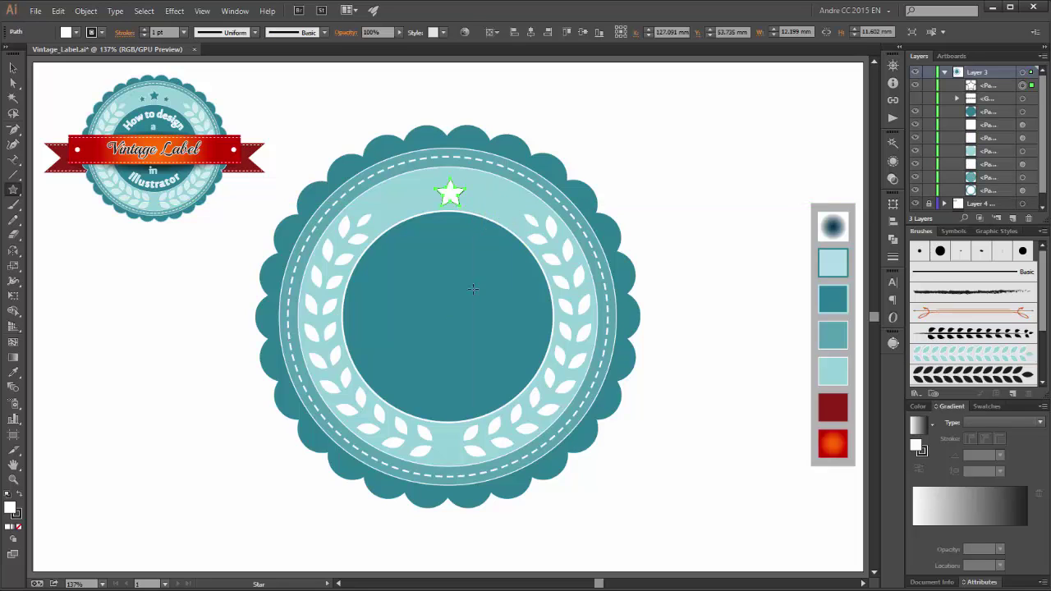
# Give the star the medium-teal swatch's fill and white stroke, and centre it horizontally on the artboard
pyautogui.click(13, 372)
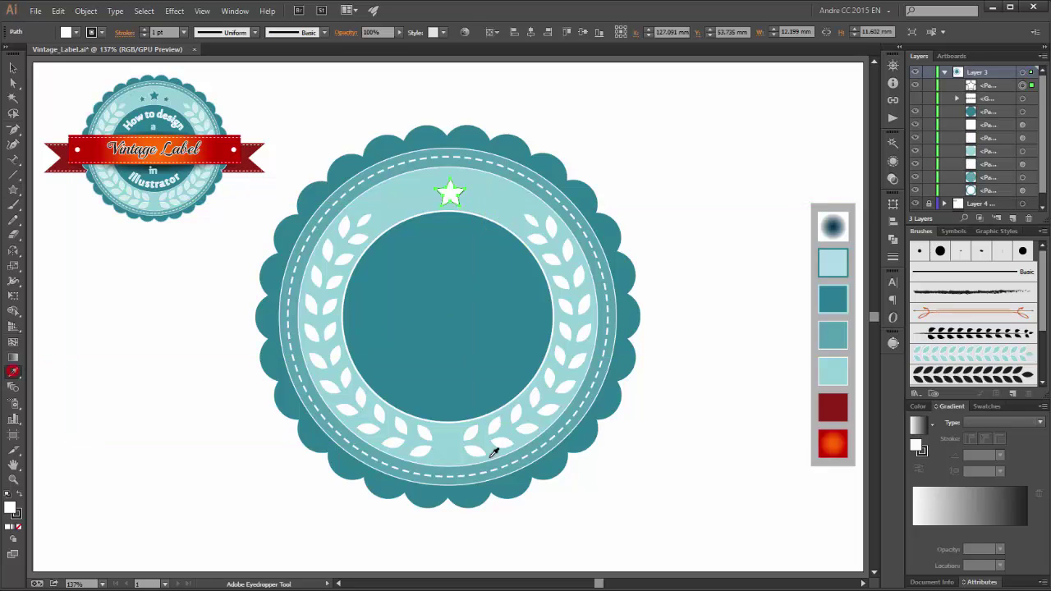
pyautogui.click(833, 333)
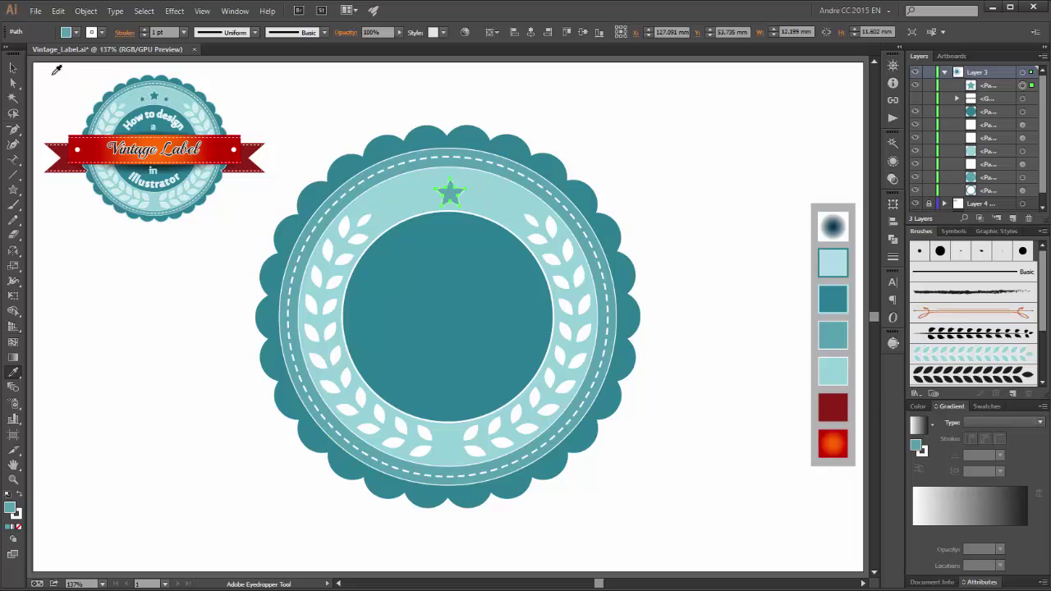
pyautogui.click(13, 67)
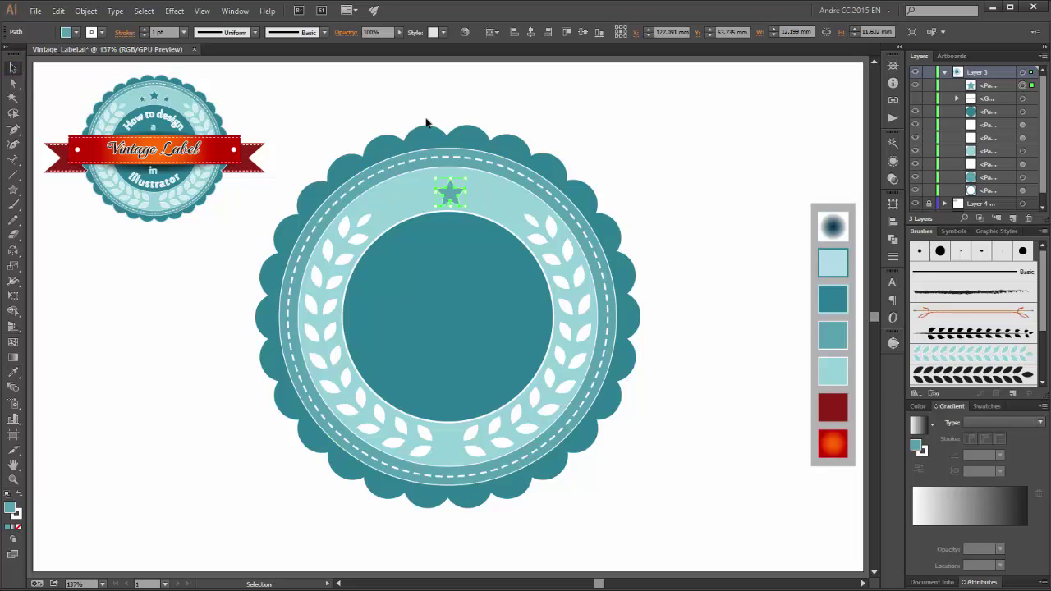
pyautogui.click(491, 34)
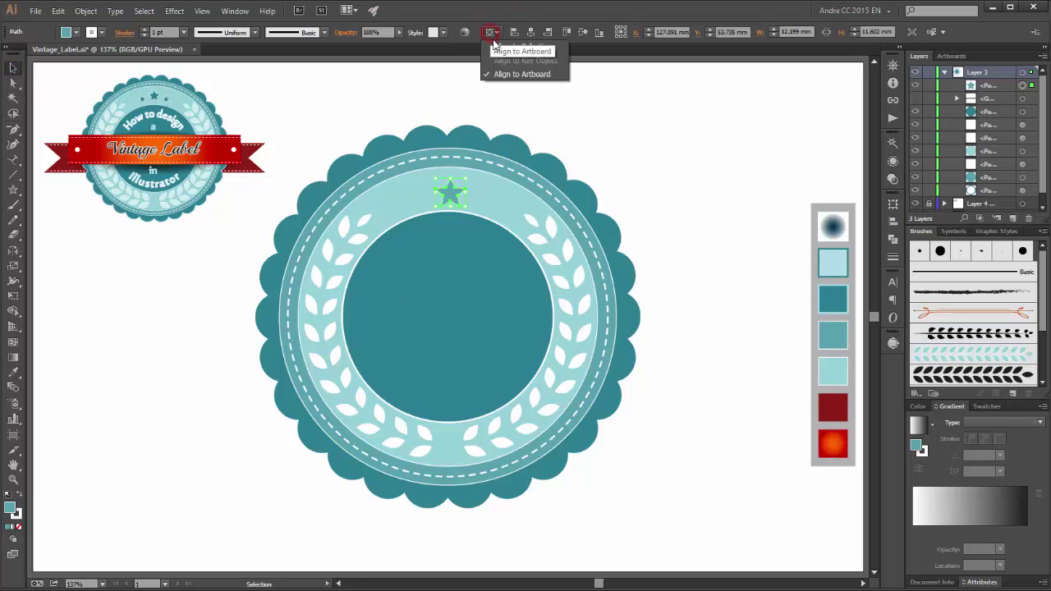
pyautogui.click(516, 74)
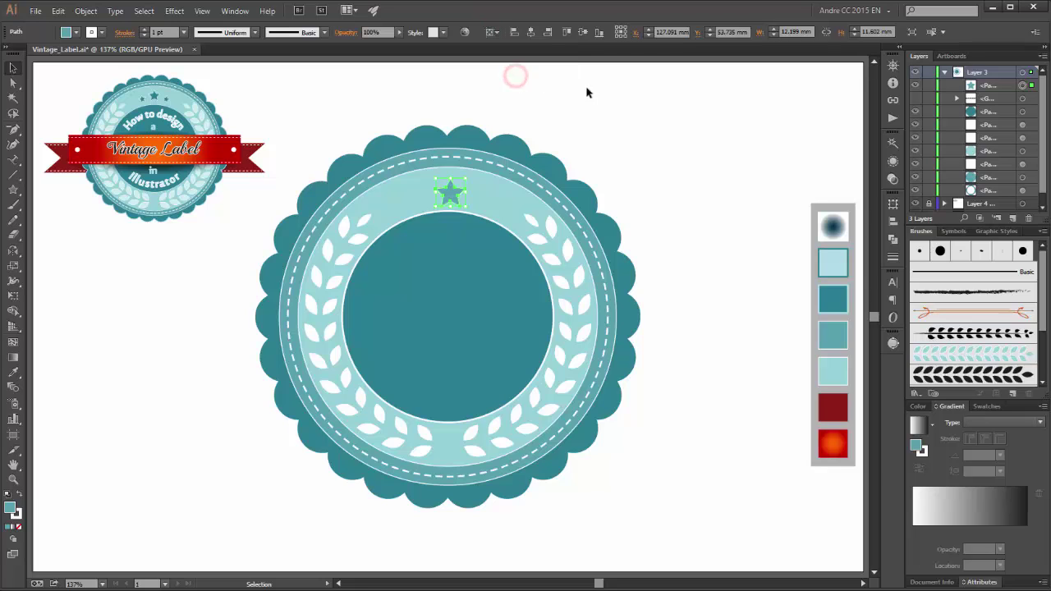
pyautogui.click(530, 32)
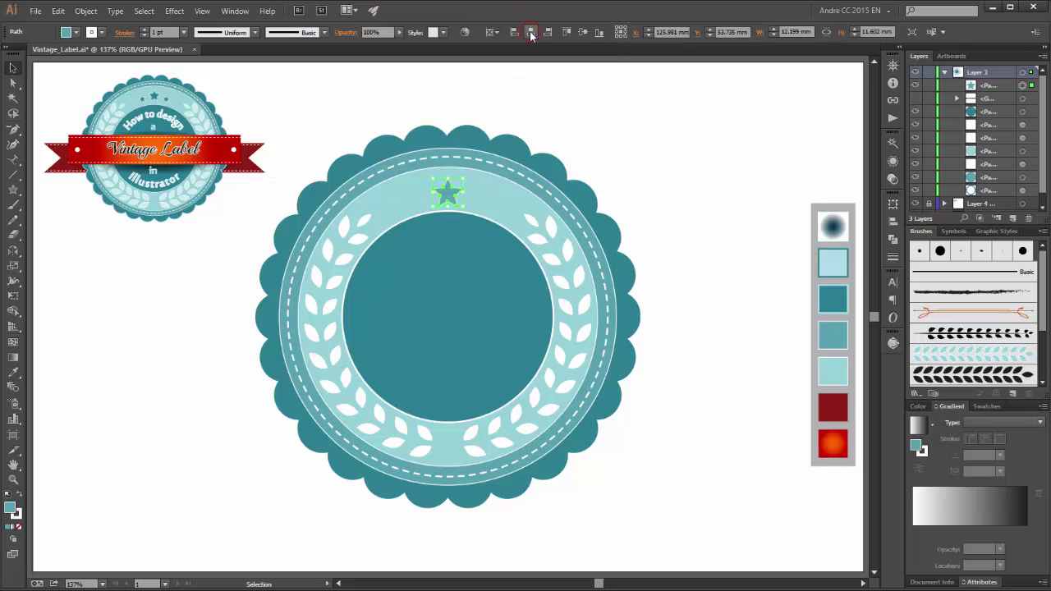
# Place a smaller copy of the star, about 7.7 × 8.1 mm, to its right, tilted clockwise to follow the ring's curve
pyautogui.hotkey('ctrl', 'space')
pyautogui.moveTo(435, 190); pyautogui.dragTo(504, 306)
pyautogui.moveTo(469, 202); pyautogui.dragTo(594, 235)
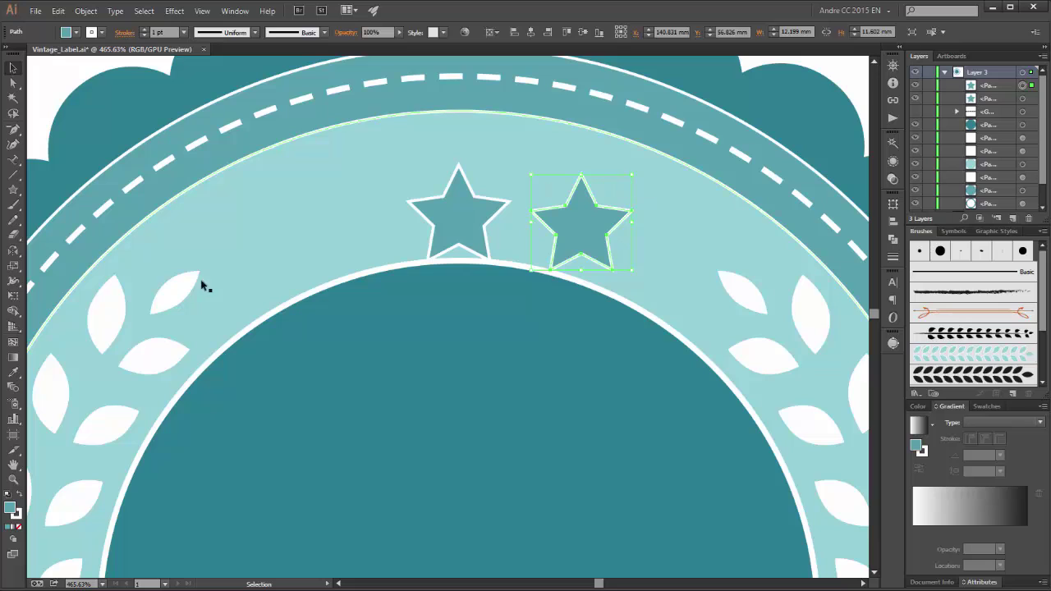
pyautogui.click(12, 296)
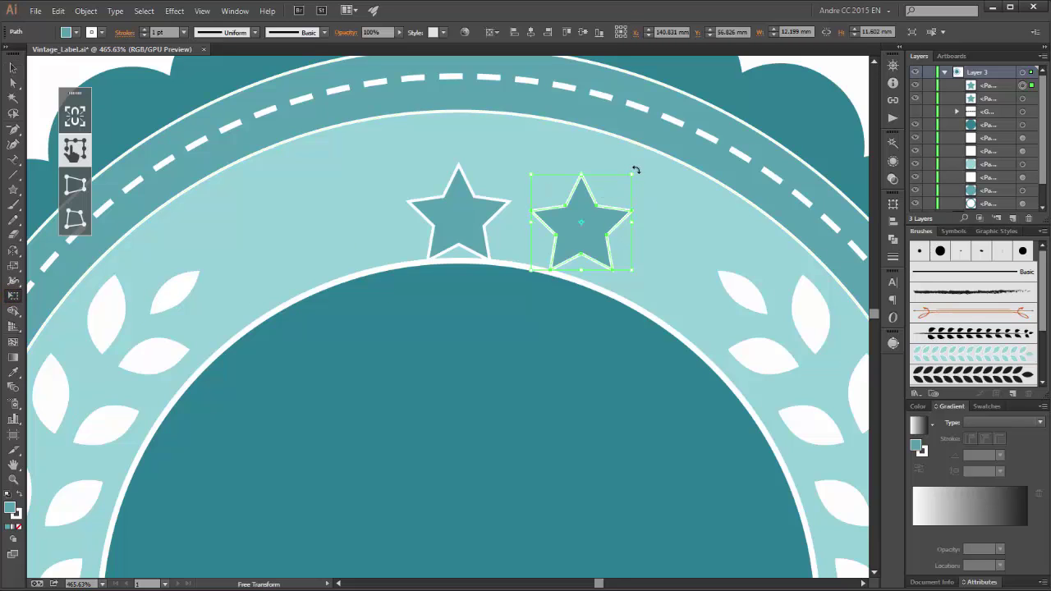
pyautogui.moveTo(631, 174); pyautogui.dragTo(579, 243)
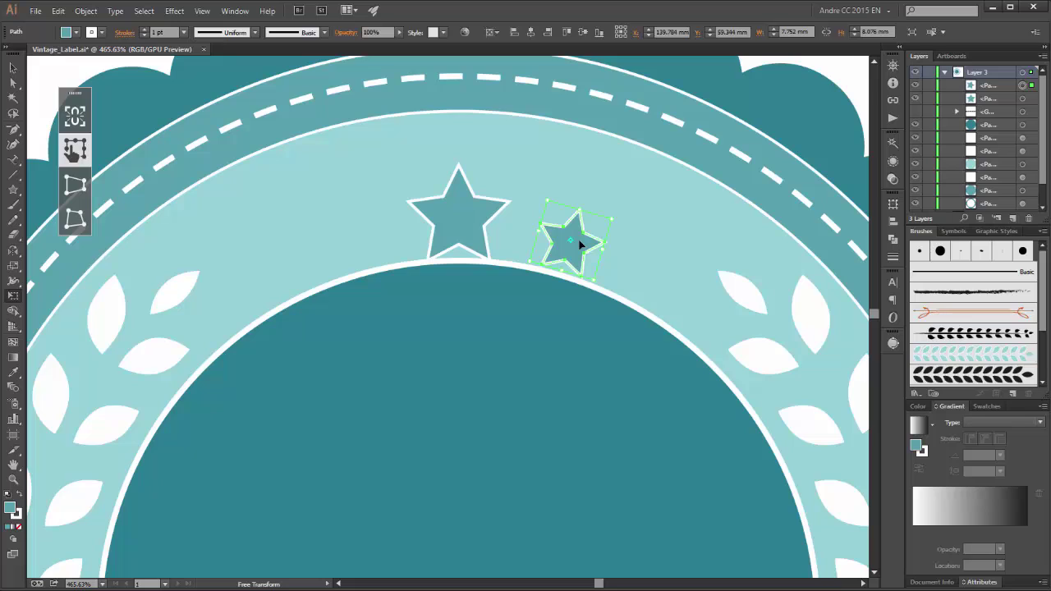
pyautogui.moveTo(581, 237); pyautogui.dragTo(639, 220)
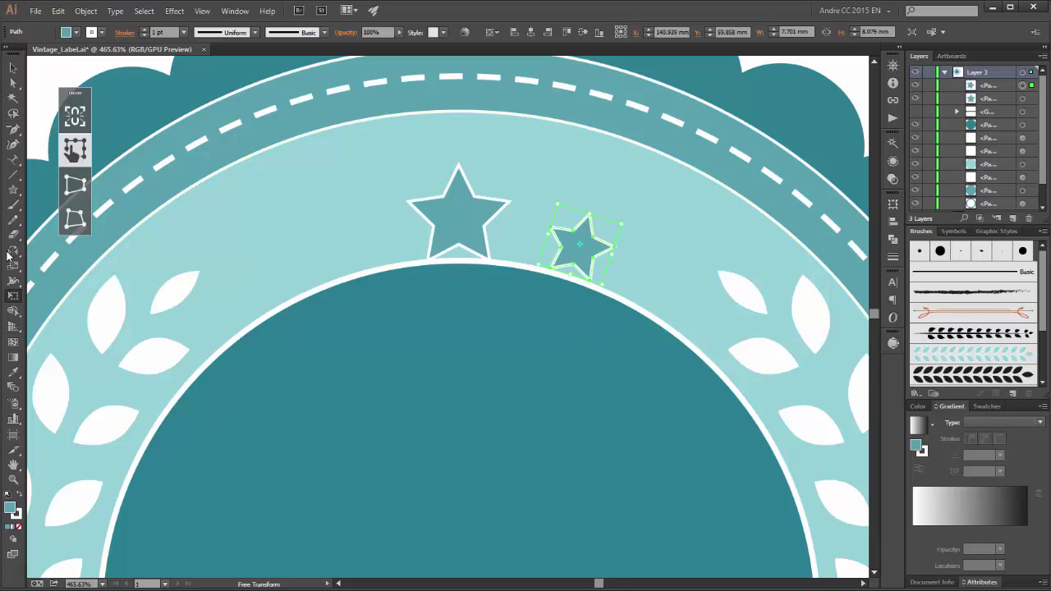
# Reflect a copy of the small star across the vertical axis through the large star's lower centre anchor
pyautogui.click(12, 253)
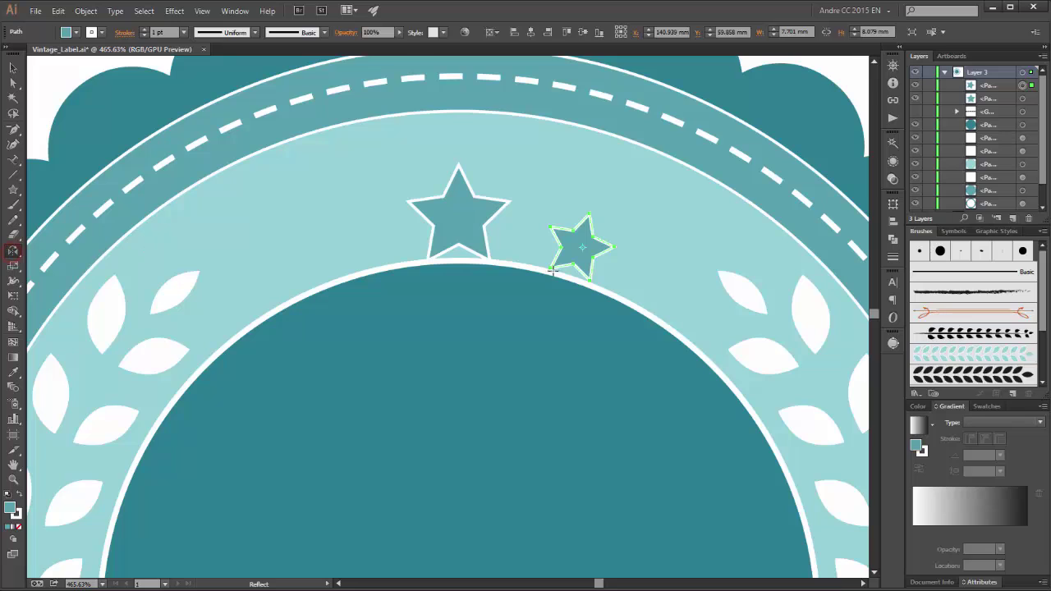
pyautogui.keyDown('alt'); pyautogui.click(458, 244); pyautogui.keyUp('alt')
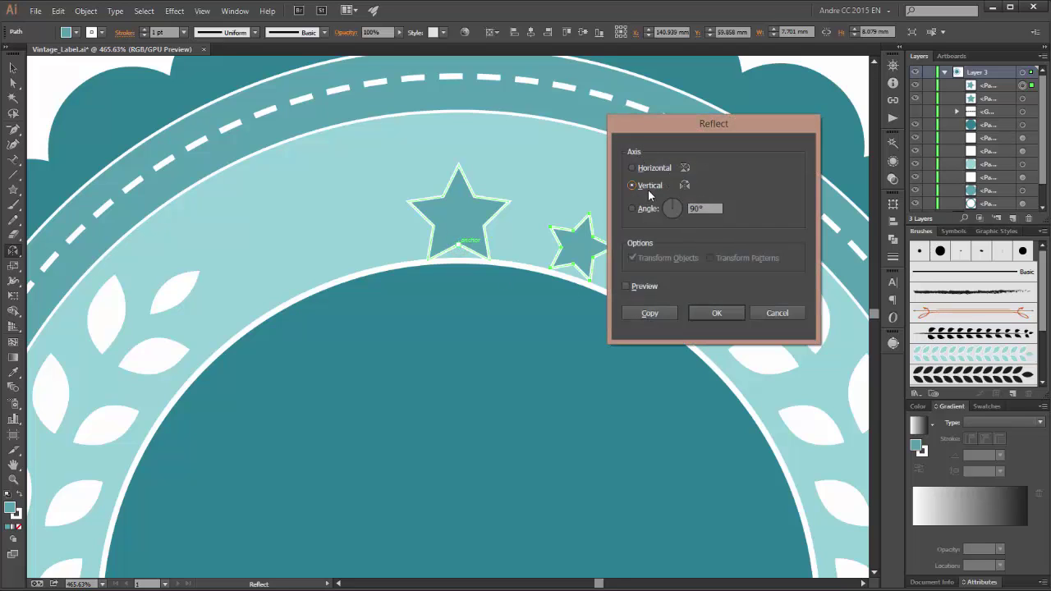
pyautogui.click(649, 313)
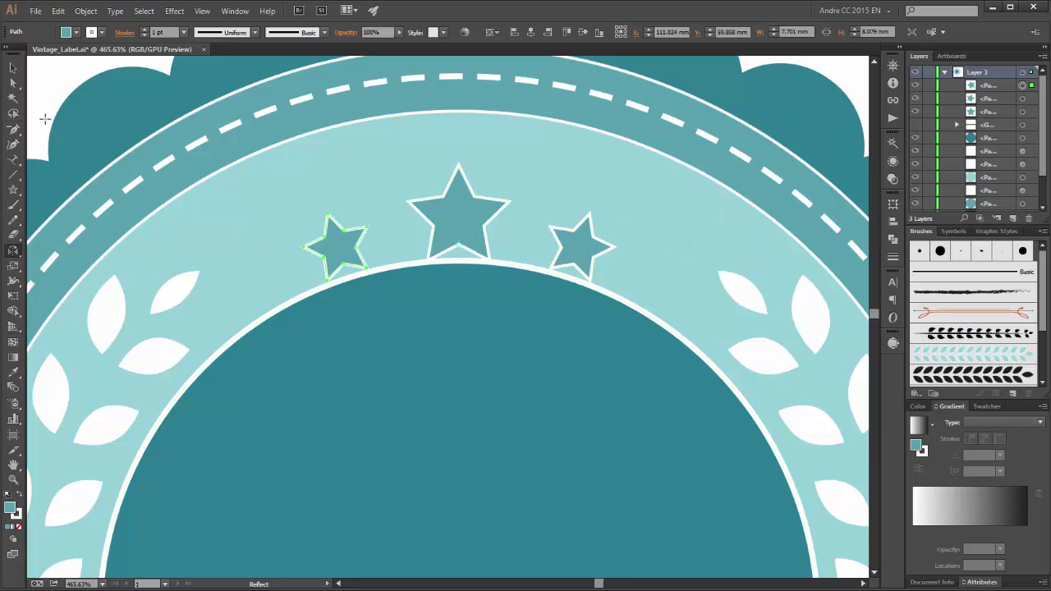
# Move all three stars together slightly upward, clear of the inner circle's edge
pyautogui.click(13, 68)
pyautogui.keyDown('shift'); pyautogui.click(451, 208); pyautogui.keyUp('shift')
pyautogui.keyDown('shift'); pyautogui.click(577, 246); pyautogui.keyUp('shift')
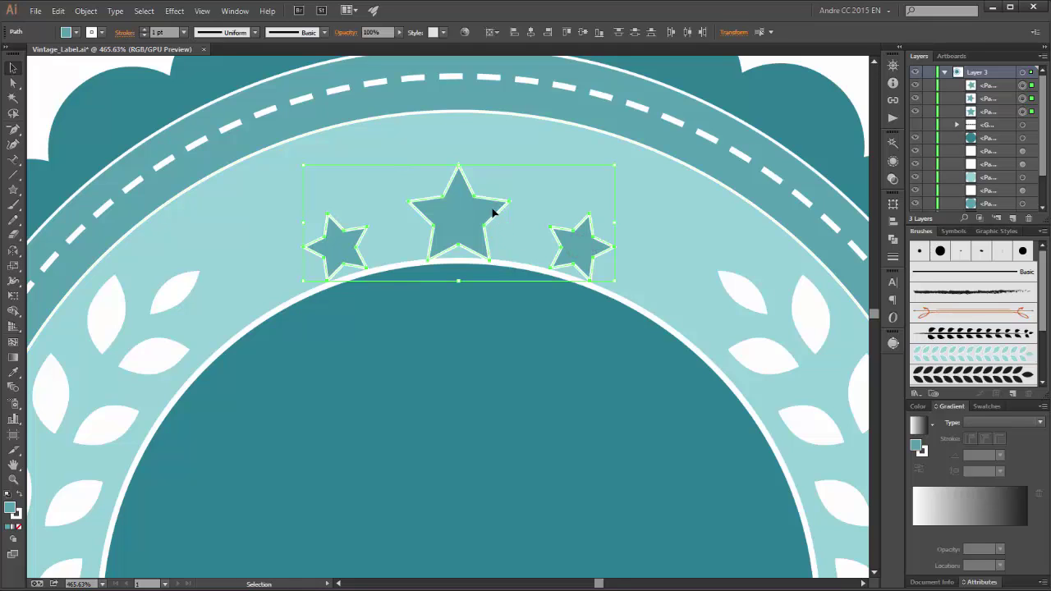
pyautogui.press('Up')
pyautogui.press('Up')
pyautogui.press('Up')
pyautogui.press('Up')
pyautogui.press('Up')
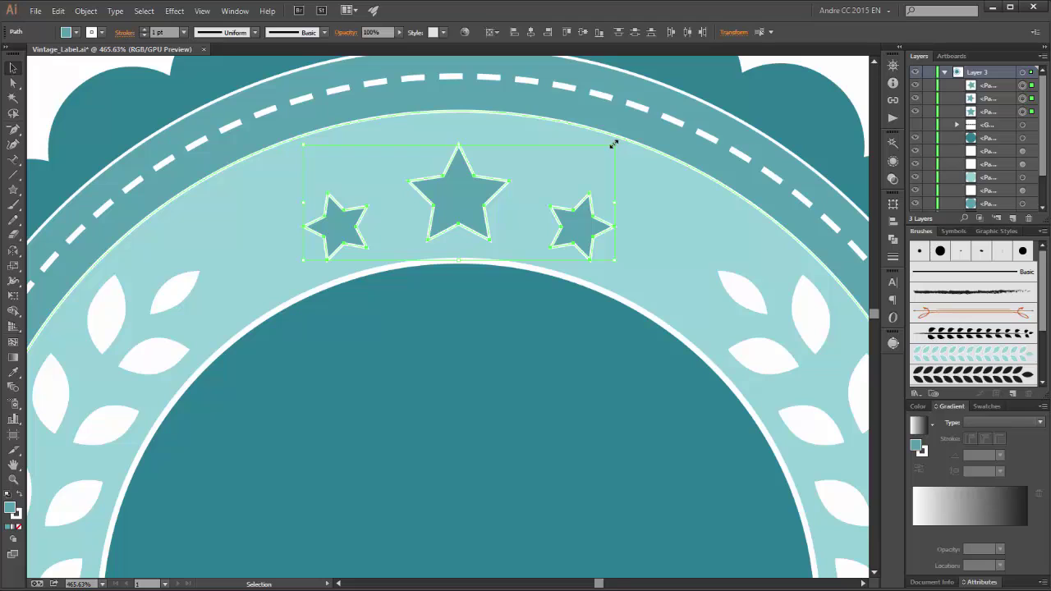
# Enlarge the three stars together about their centre to about 45 × 16.8 mm and nudge them slightly upward within the ring
pyautogui.moveTo(613, 145); pyautogui.dragTo(645, 133)
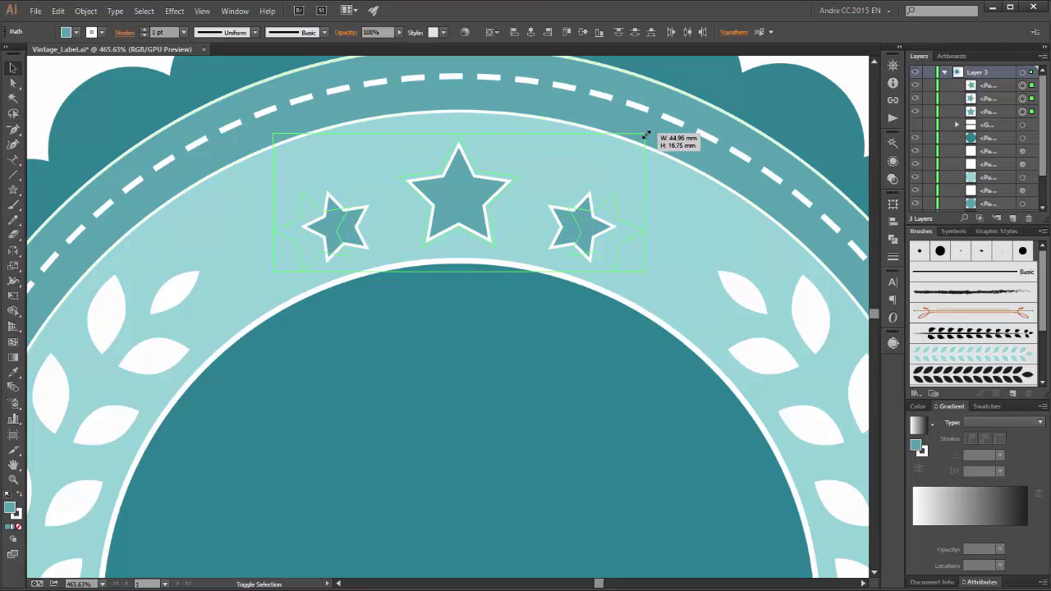
pyautogui.press('Up')
pyautogui.press('Up')
pyautogui.press('Up')
pyautogui.press('Up')
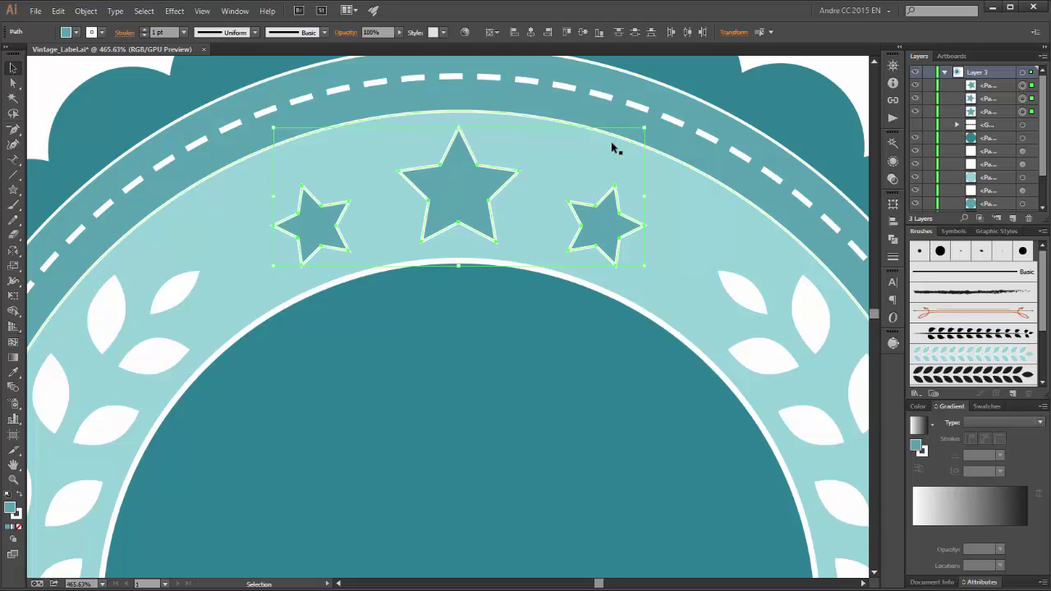
pyautogui.hotkey('ctrl', '0')
pyautogui.click(740, 136)
pyautogui.scroll(-2, 973, 328)
# Duplicate the dark inner circle and shrink the copy about its centre to about 64.4 mm in diameter
pyautogui.press('m')
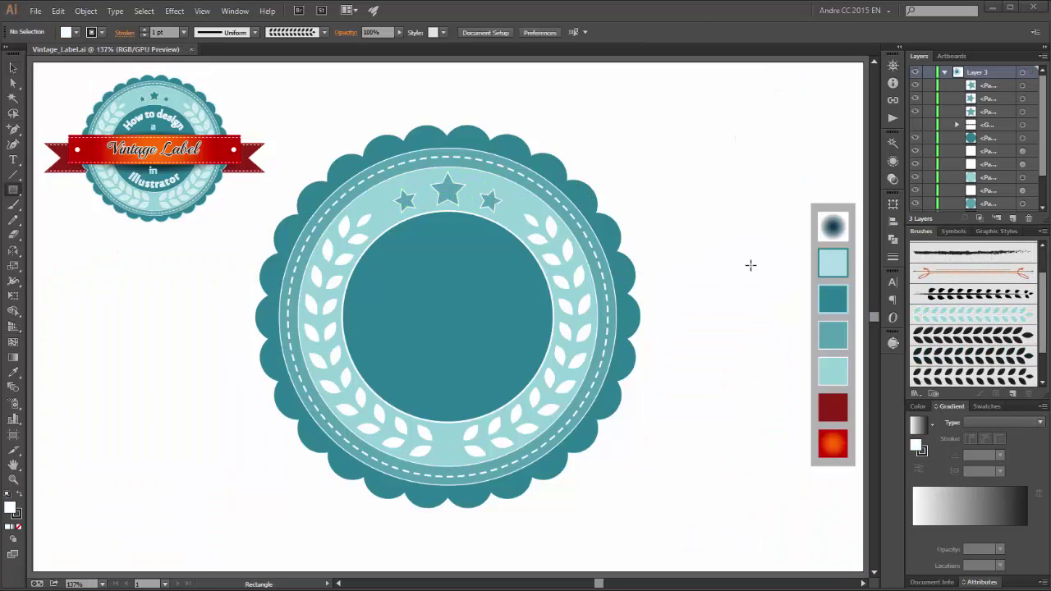
pyautogui.click(915, 138)
pyautogui.click(916, 139)
pyautogui.click(998, 137)
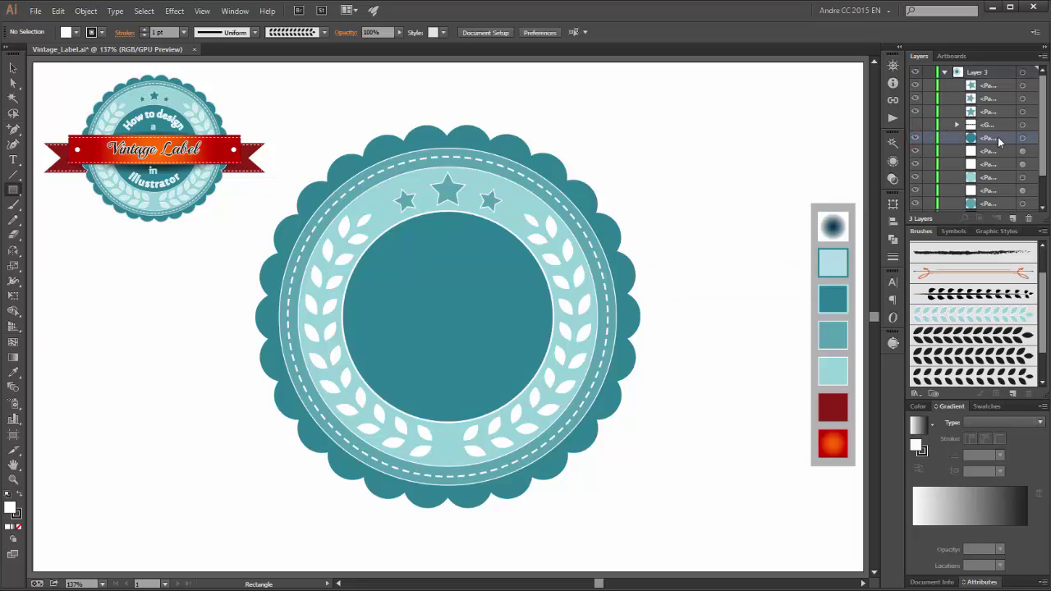
pyautogui.moveTo(1002, 137); pyautogui.dragTo(1012, 219)
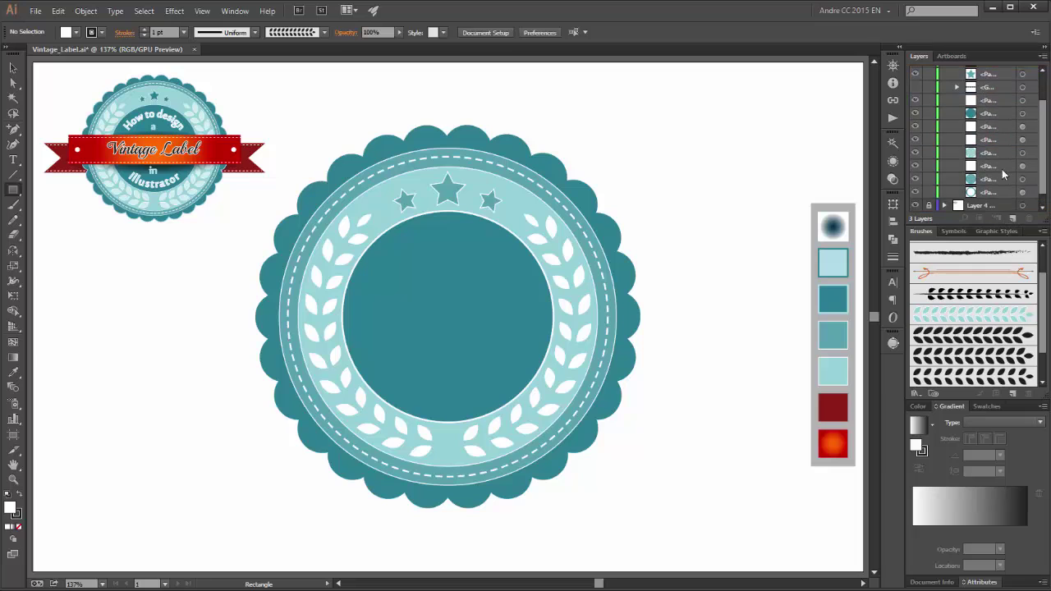
pyautogui.click(1021, 137)
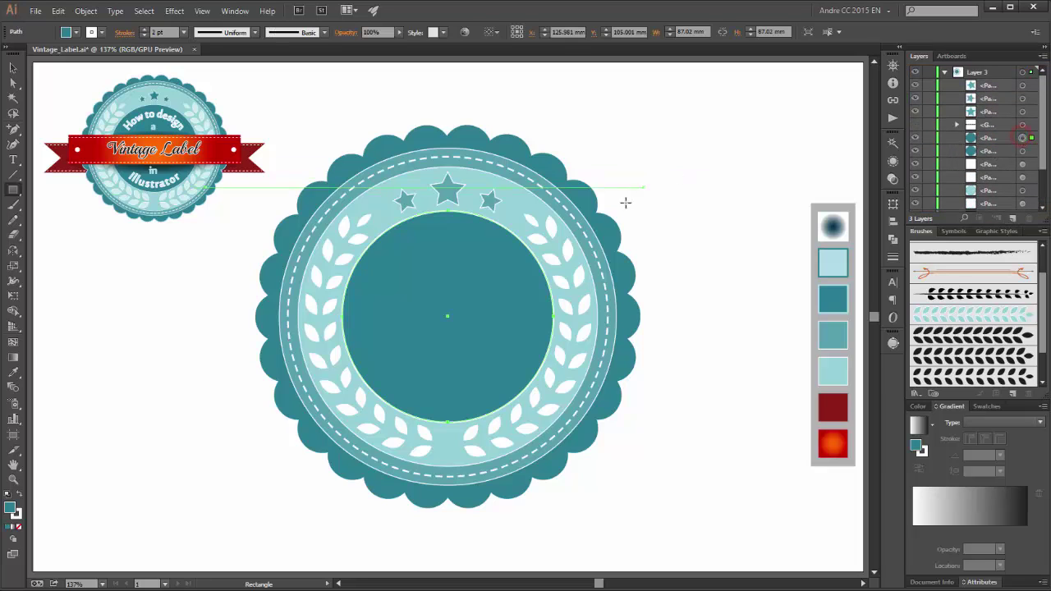
pyautogui.click(14, 296)
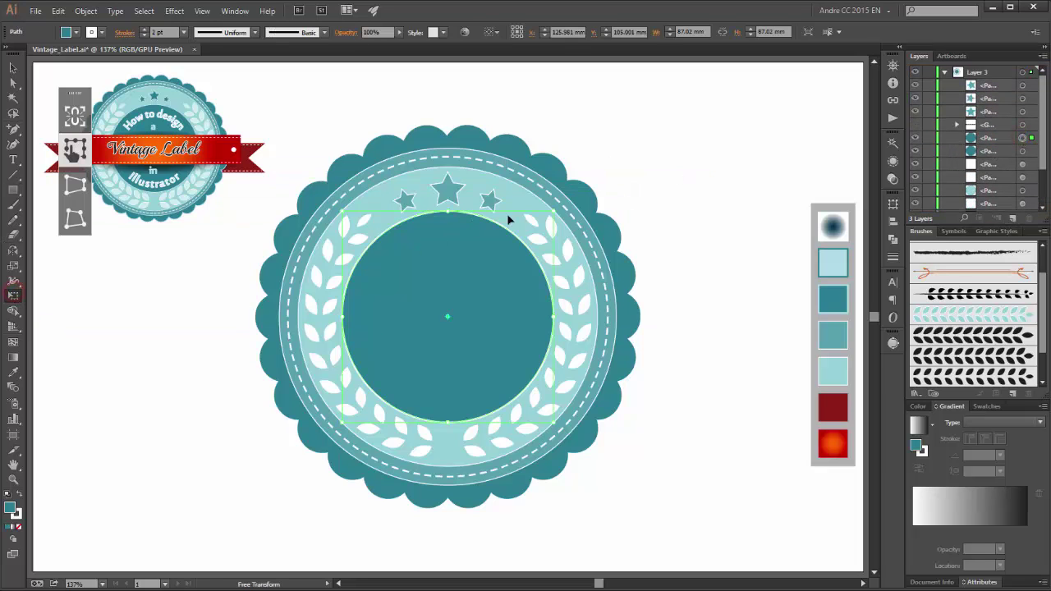
pyautogui.moveTo(550, 212); pyautogui.dragTo(519, 233)
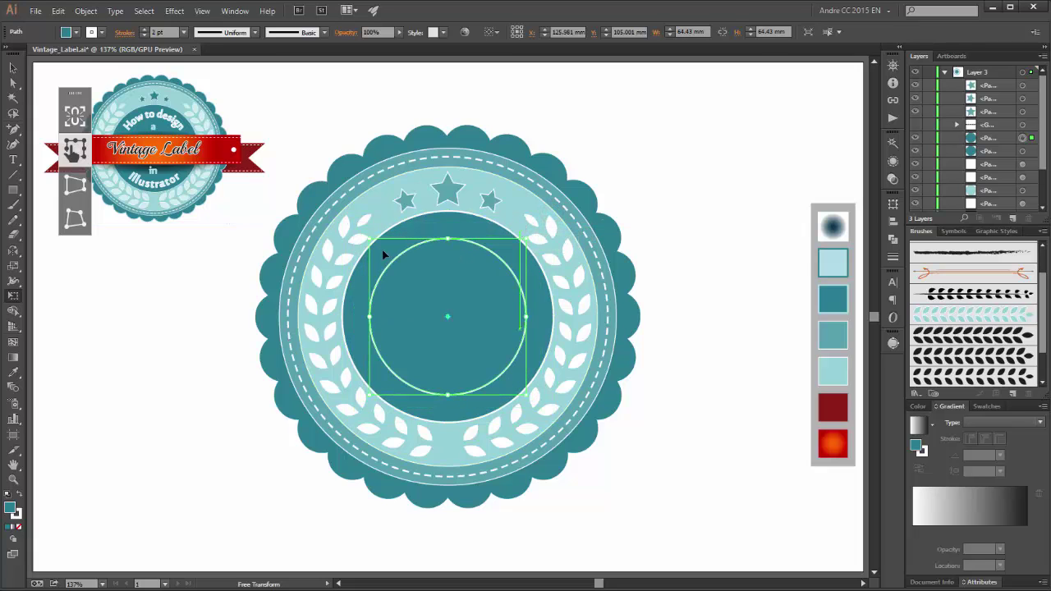
# Convert the smaller circle into a type path and enter the text "How to design" along its outside
pyautogui.click(14, 159)
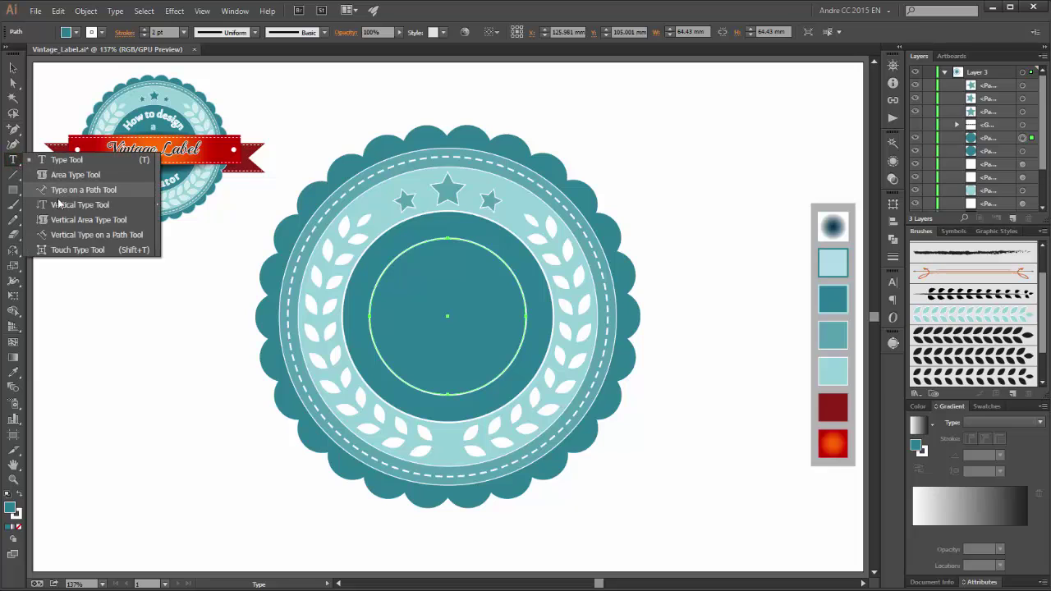
pyautogui.click(82, 194)
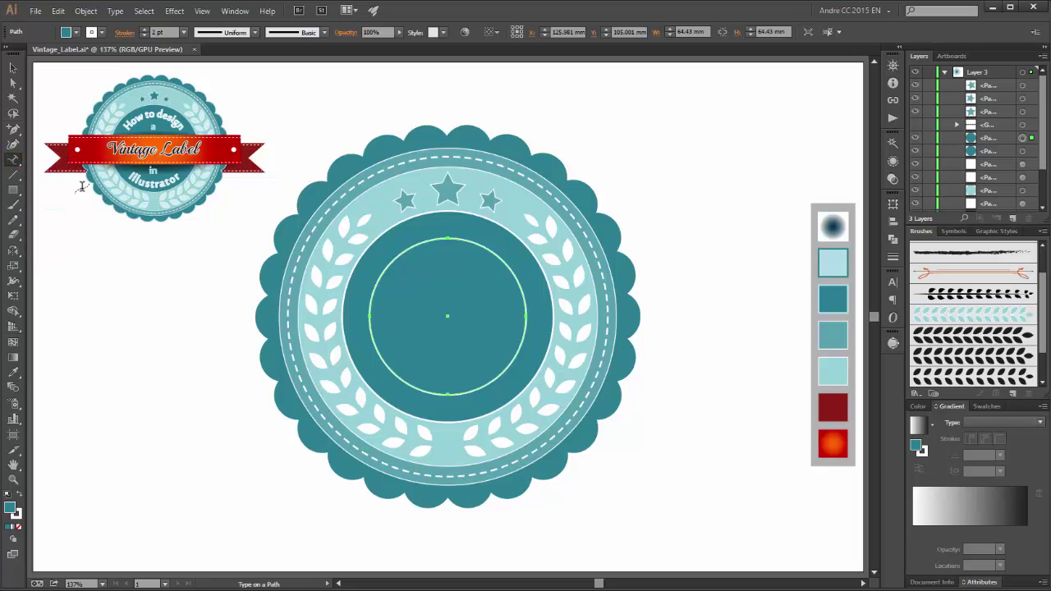
pyautogui.click(392, 258)
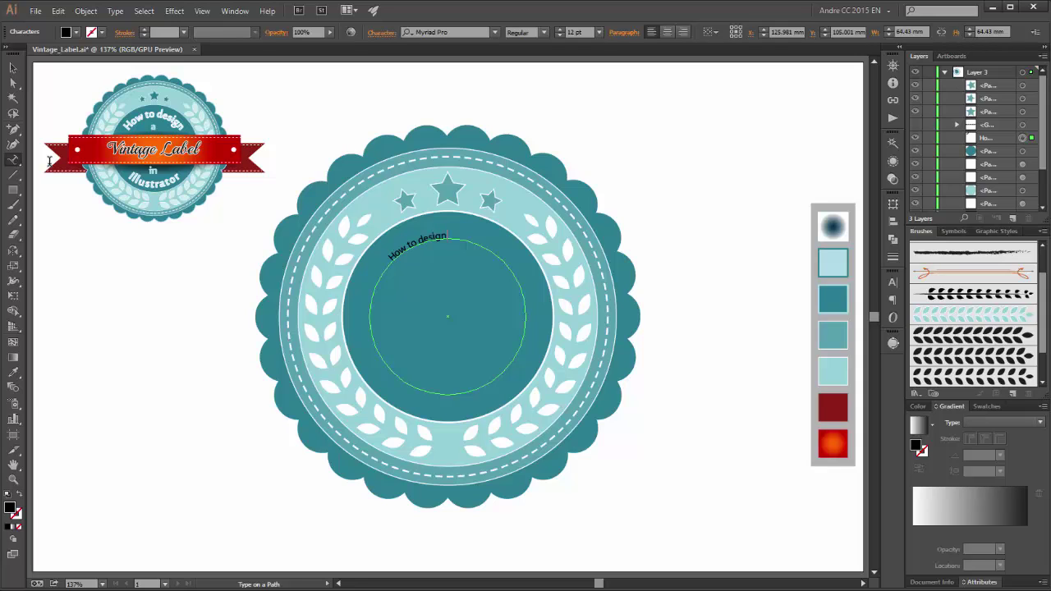
# Format the "How to design" path text in the Nyala font at 44 pt
pyautogui.click(1022, 140)
pyautogui.click(495, 32)
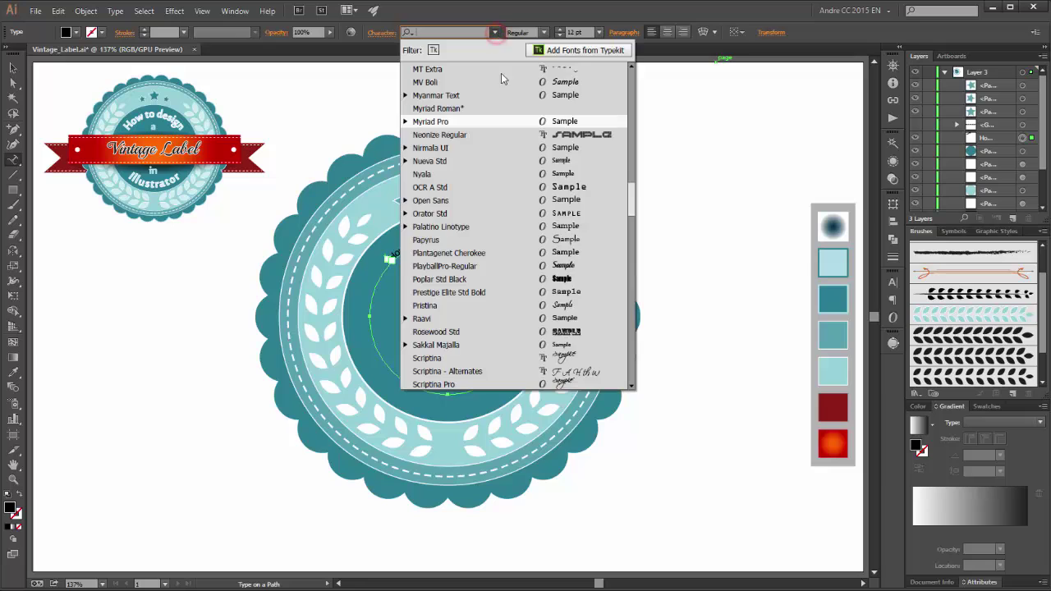
pyautogui.click(435, 174)
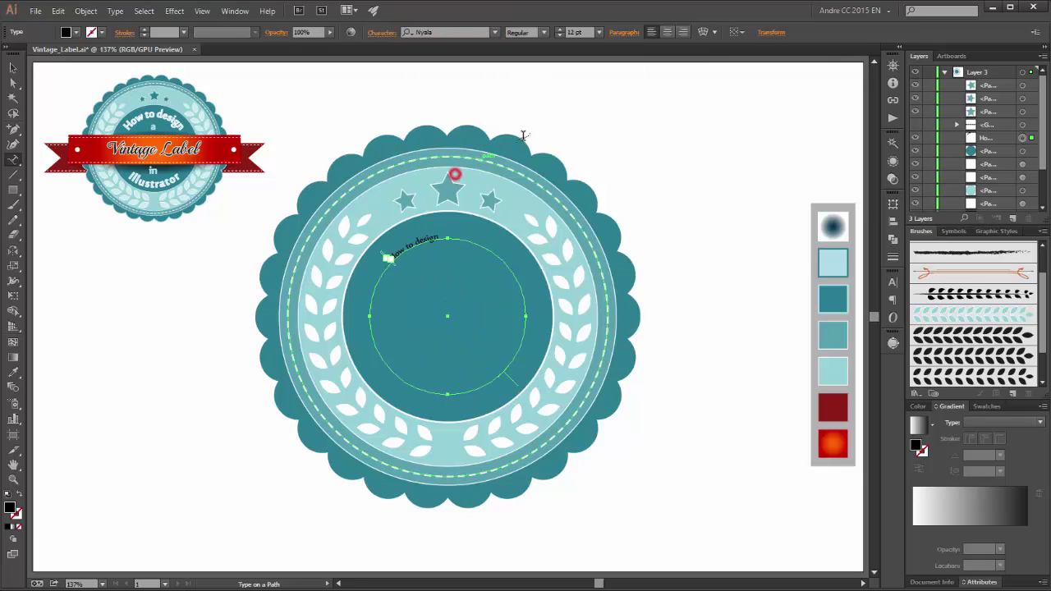
pyautogui.doubleClick(572, 32)
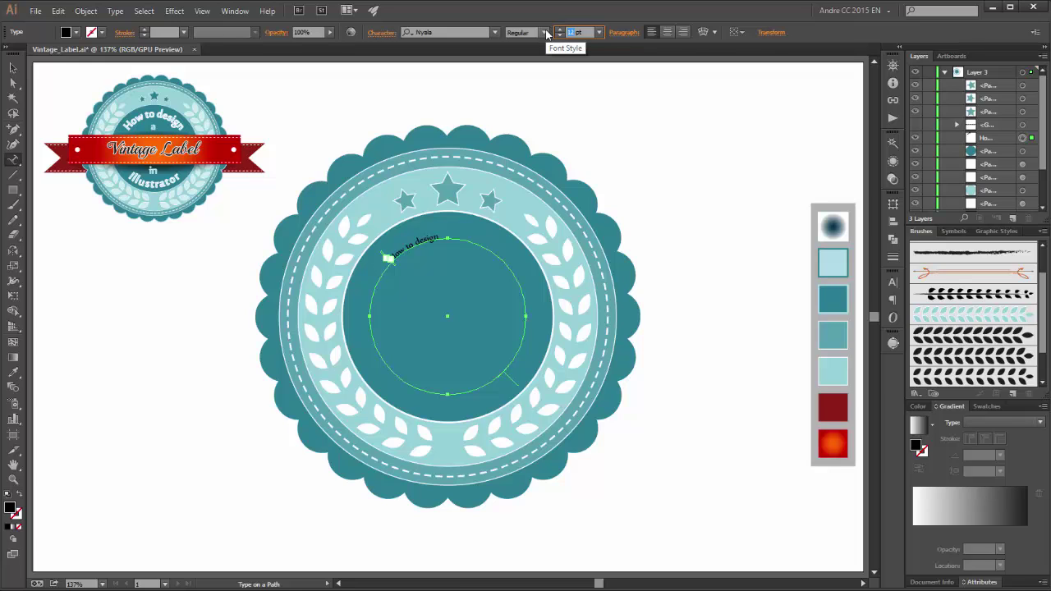
pyautogui.write('50')
pyautogui.press('Return')
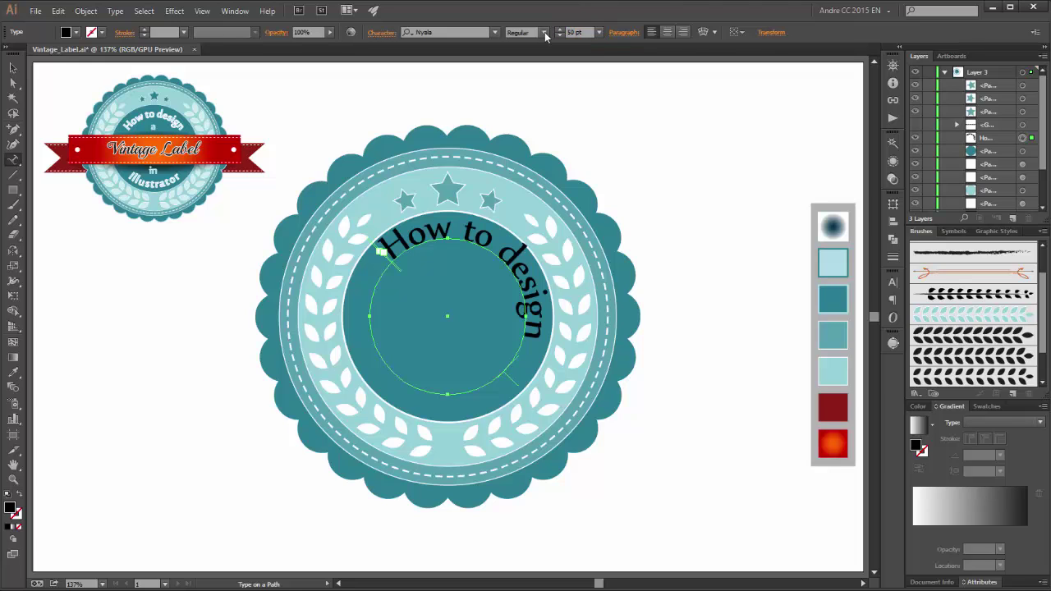
pyautogui.click(559, 35)
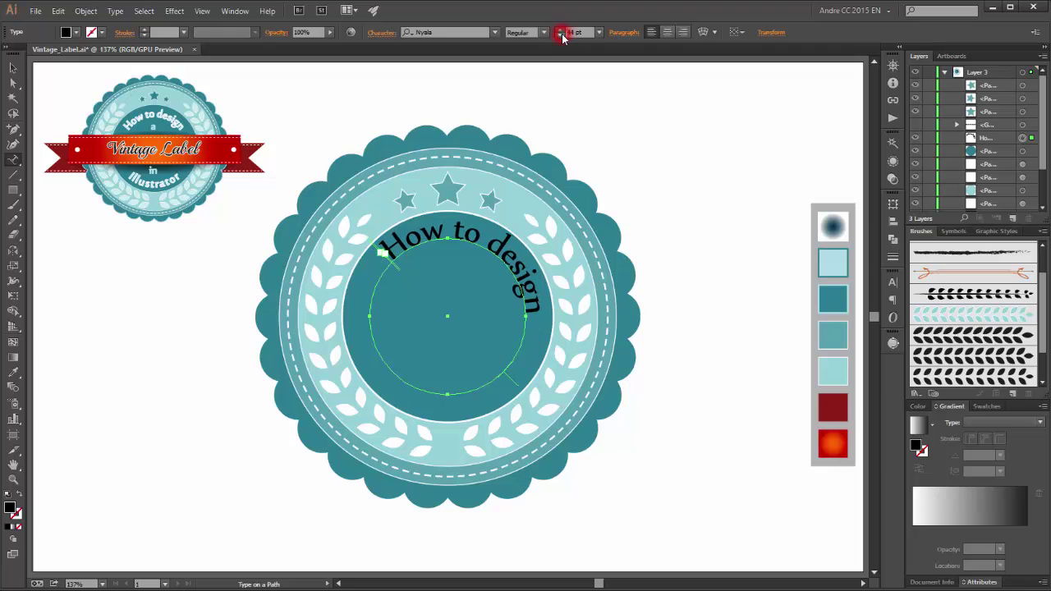
# Stretch the "How to design" text range over the circle's upper half, from side to side, and centre-align the text
pyautogui.click(12, 83)
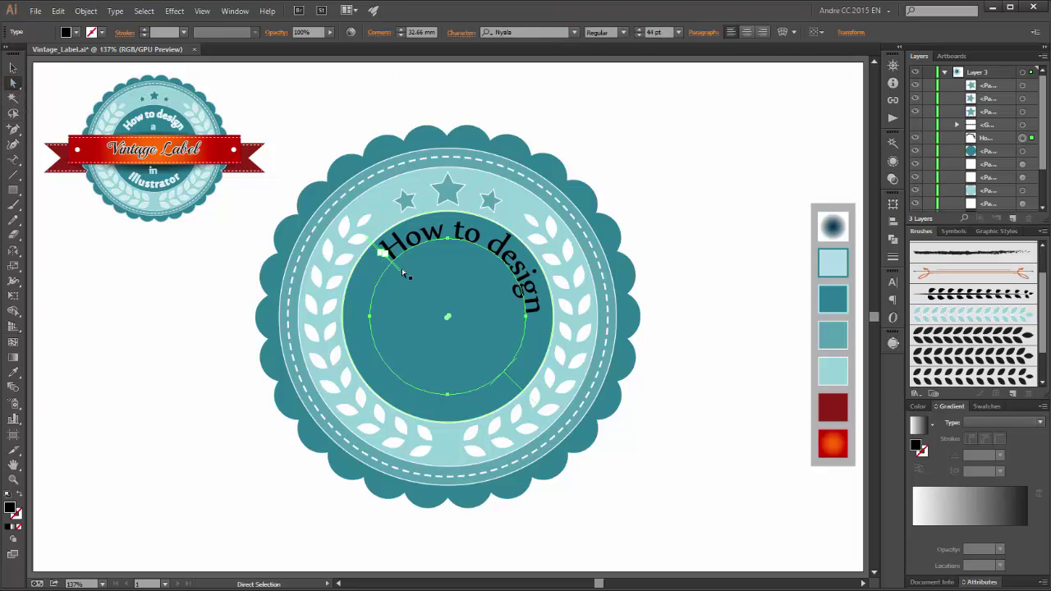
pyautogui.moveTo(397, 267); pyautogui.dragTo(377, 315)
pyautogui.moveTo(396, 266); pyautogui.dragTo(508, 319)
pyautogui.moveTo(372, 314); pyautogui.dragTo(374, 320)
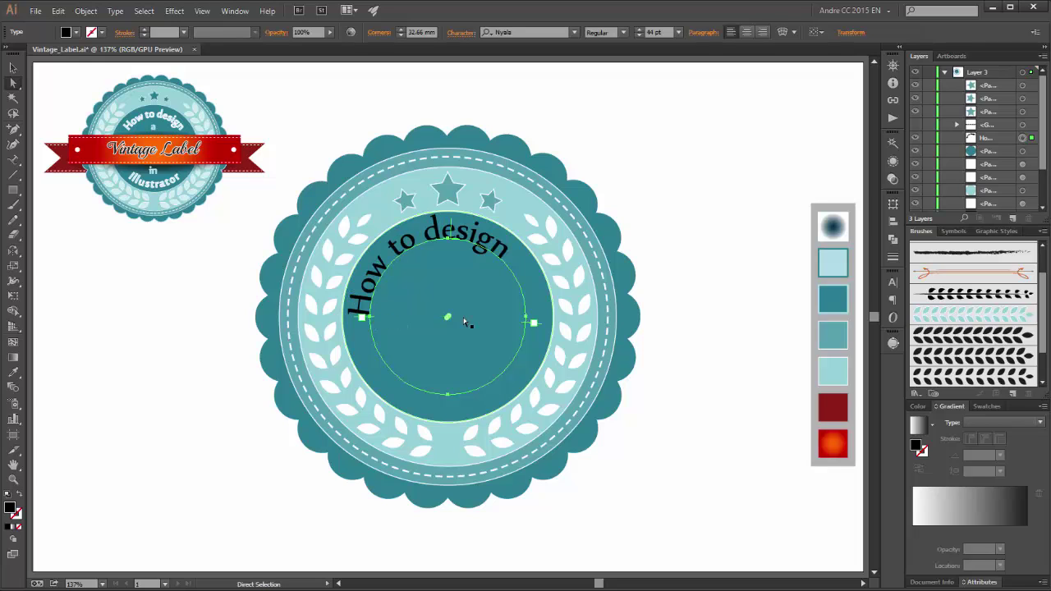
pyautogui.click(747, 32)
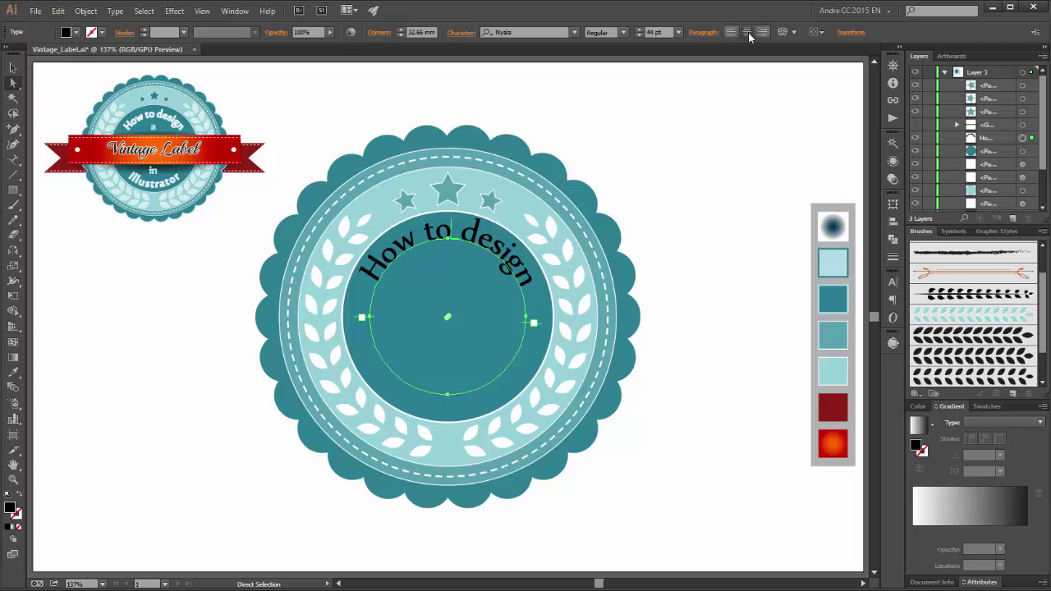
# Duplicate the curved "How to design" text and flip the copy to the inside of its circle
pyautogui.click(1001, 140)
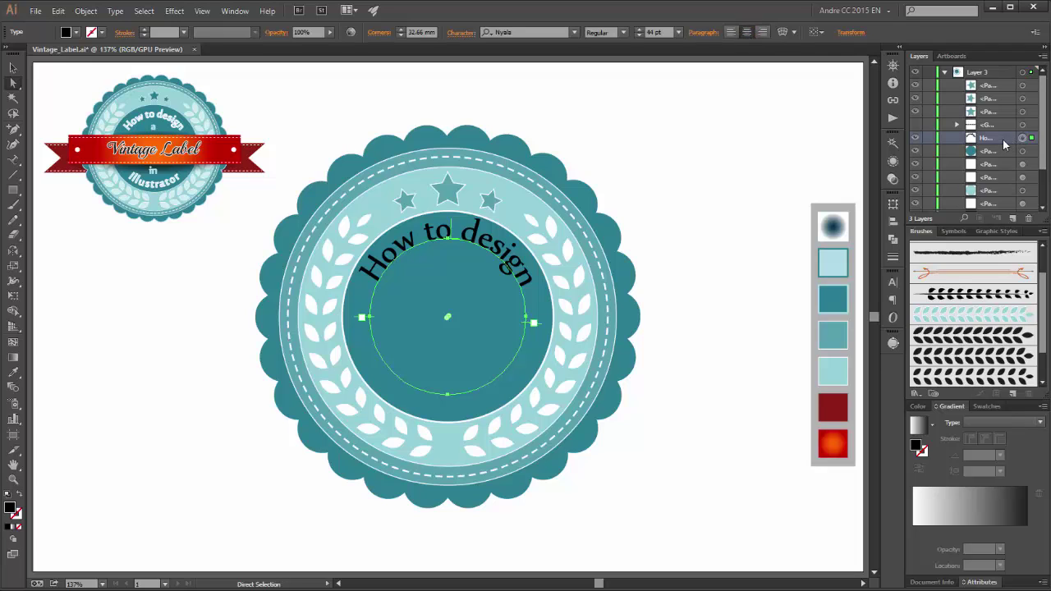
pyautogui.moveTo(1003, 140); pyautogui.dragTo(1009, 210)
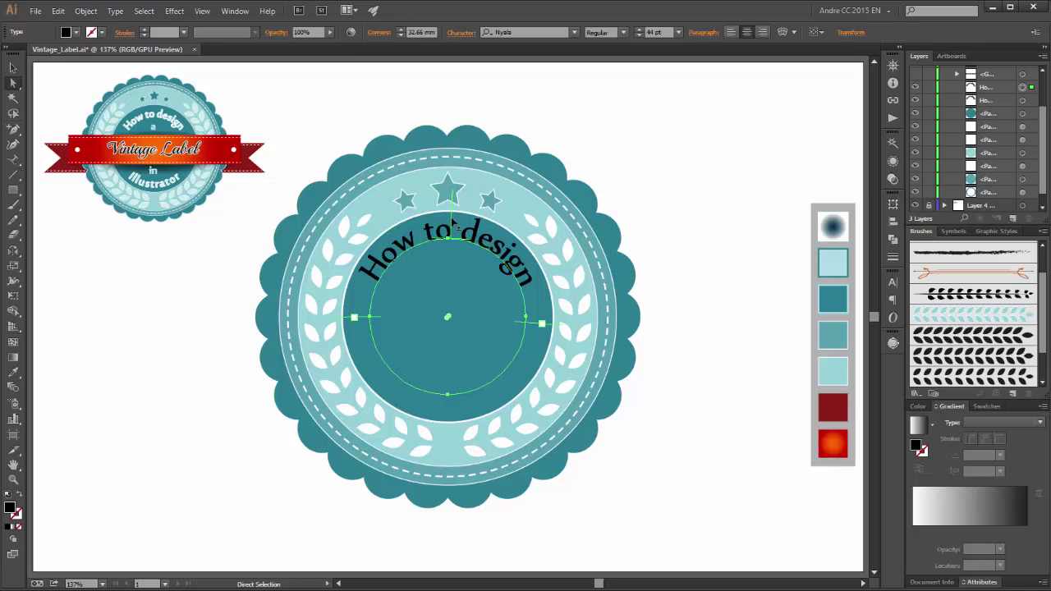
pyautogui.moveTo(451, 217); pyautogui.dragTo(450, 300)
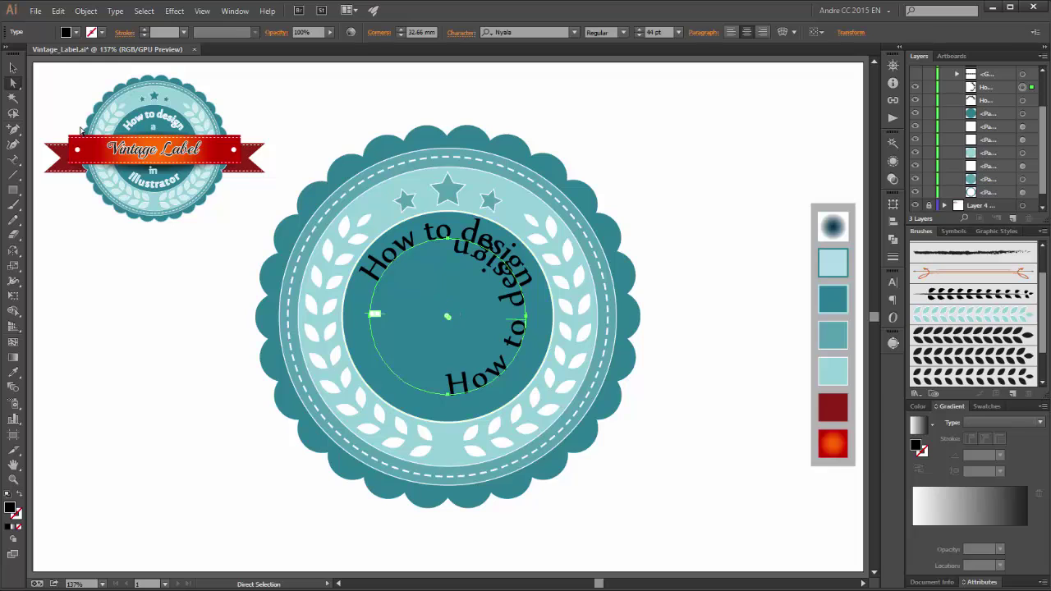
# Replace the wording of the flipped text copy with "Illustror"
pyautogui.click(12, 159)
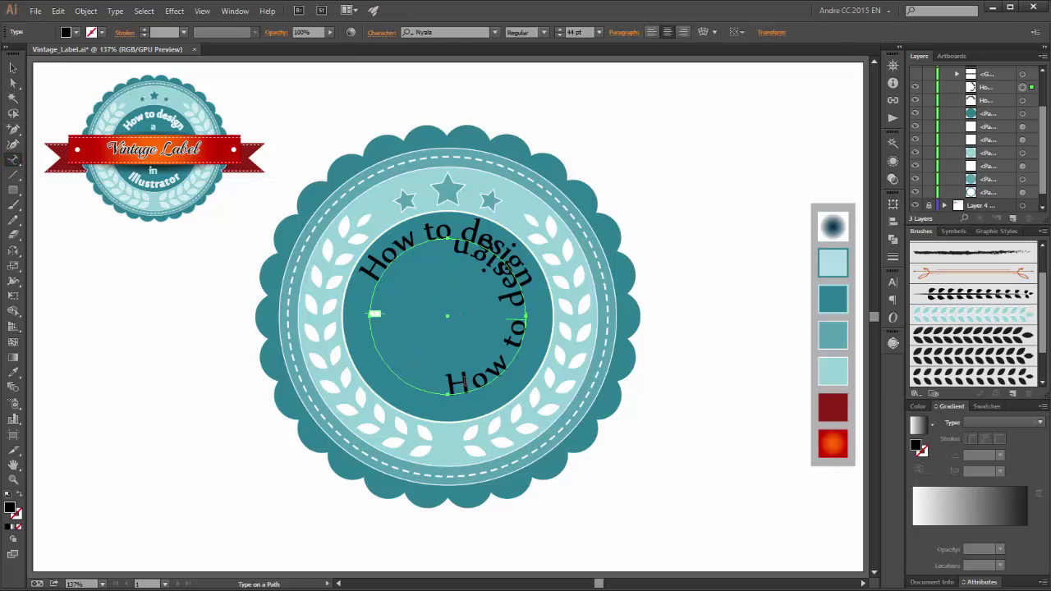
pyautogui.tripleClick(463, 382)
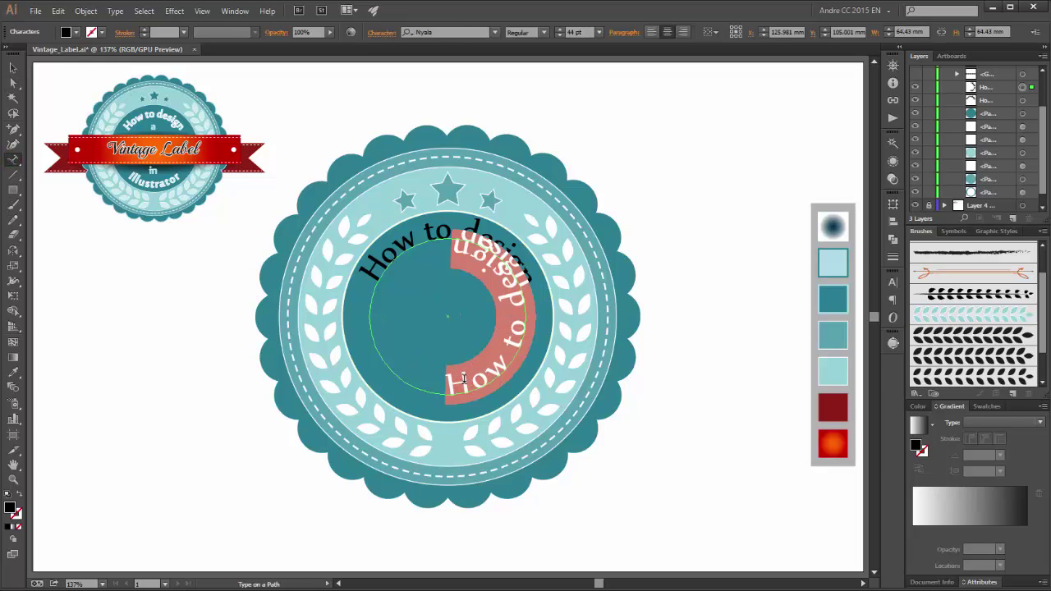
pyautogui.press('BackSpace')
pyautogui.write('Illustra')
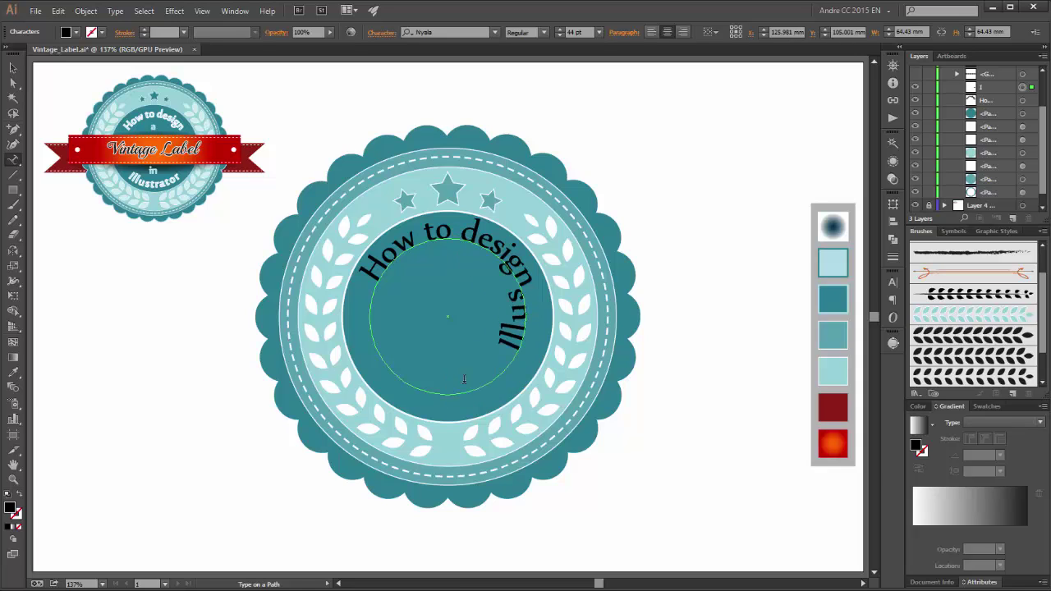
pyautogui.write('tor')
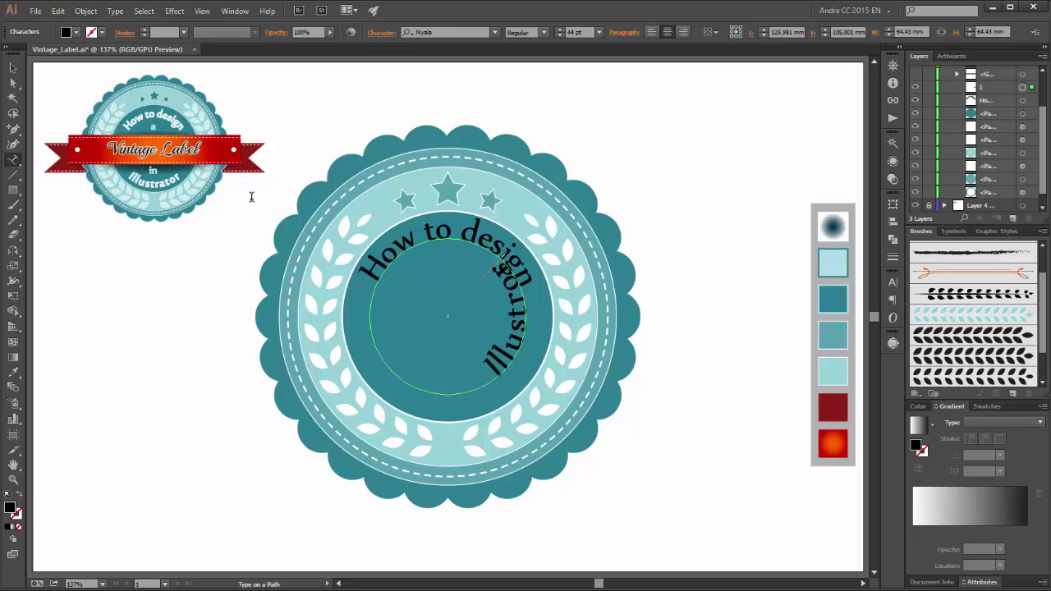
# Reposition the range of the "Illustror" text so it sits centred along the inside of the circle's lower half
pyautogui.click(13, 83)
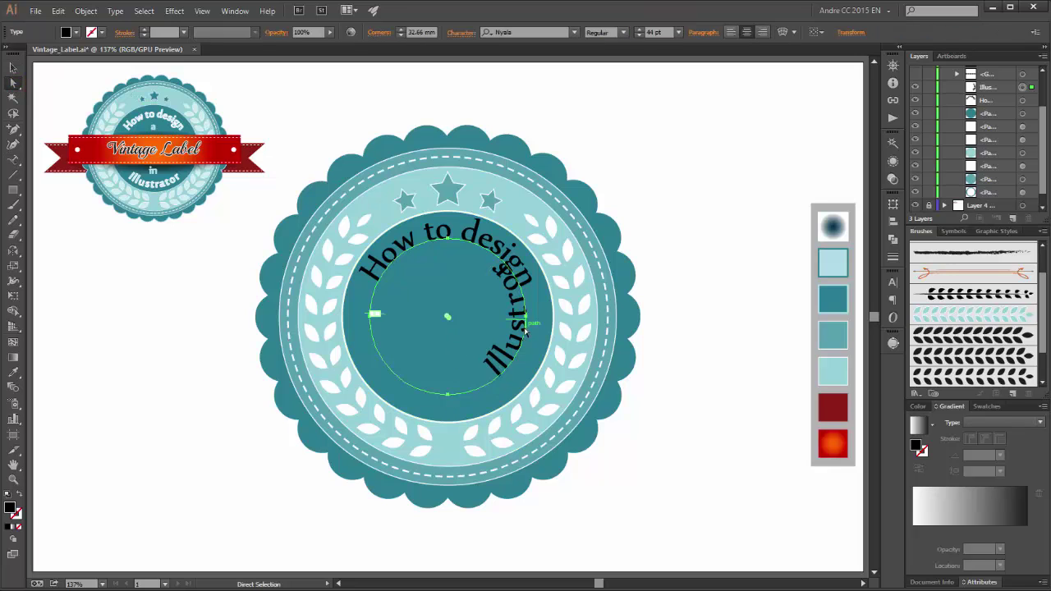
pyautogui.moveTo(391, 314); pyautogui.dragTo(533, 315)
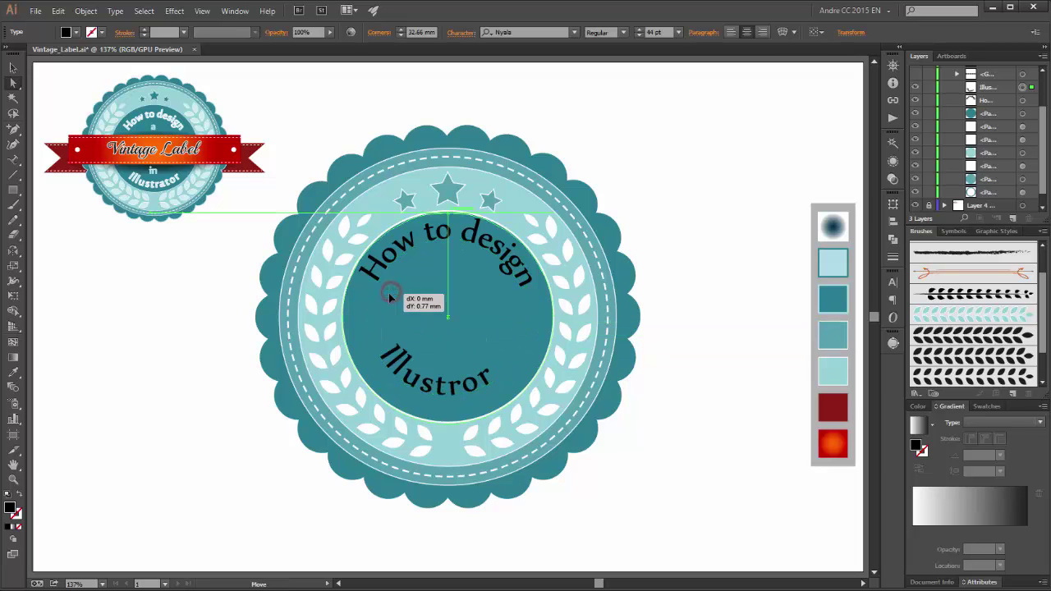
pyautogui.click(394, 362)
pyautogui.moveTo(395, 361); pyautogui.dragTo(395, 359)
pyautogui.click(399, 365)
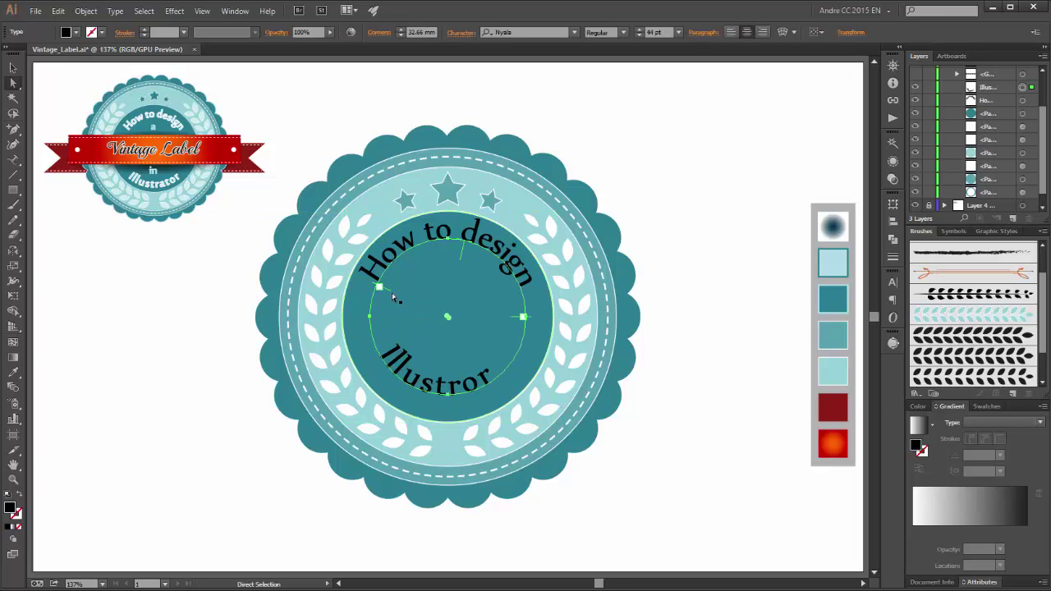
pyautogui.moveTo(389, 293); pyautogui.dragTo(379, 315)
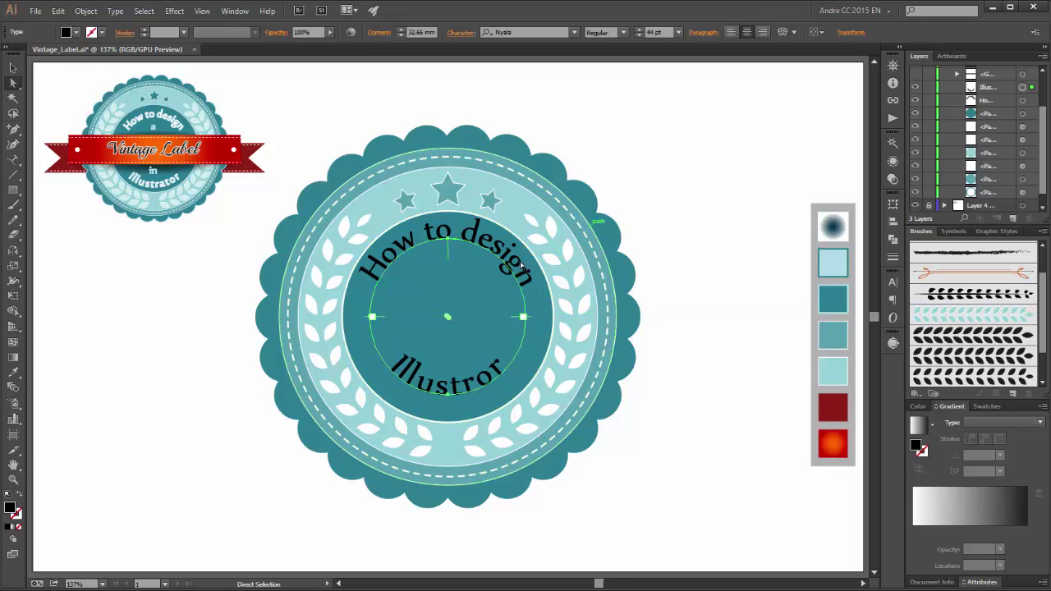
# Enlarge the "Illustror" path text about its centre nearly to the dark circle's edge, and shrink "How to design" to about 42 pt
pyautogui.click(14, 297)
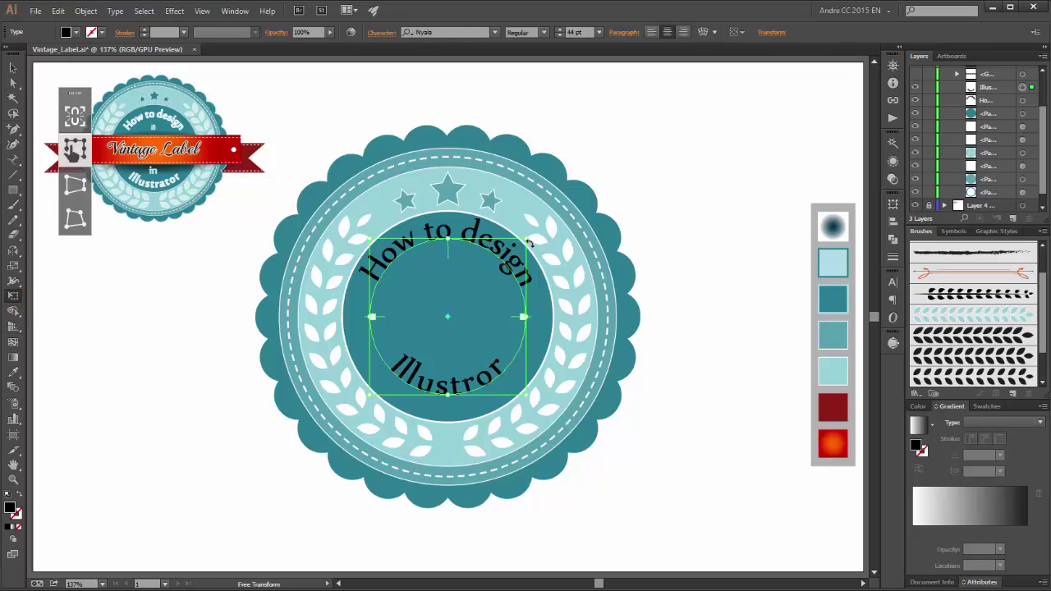
pyautogui.moveTo(526, 238); pyautogui.dragTo(549, 227)
pyautogui.hotkey('ctrl', 'z')
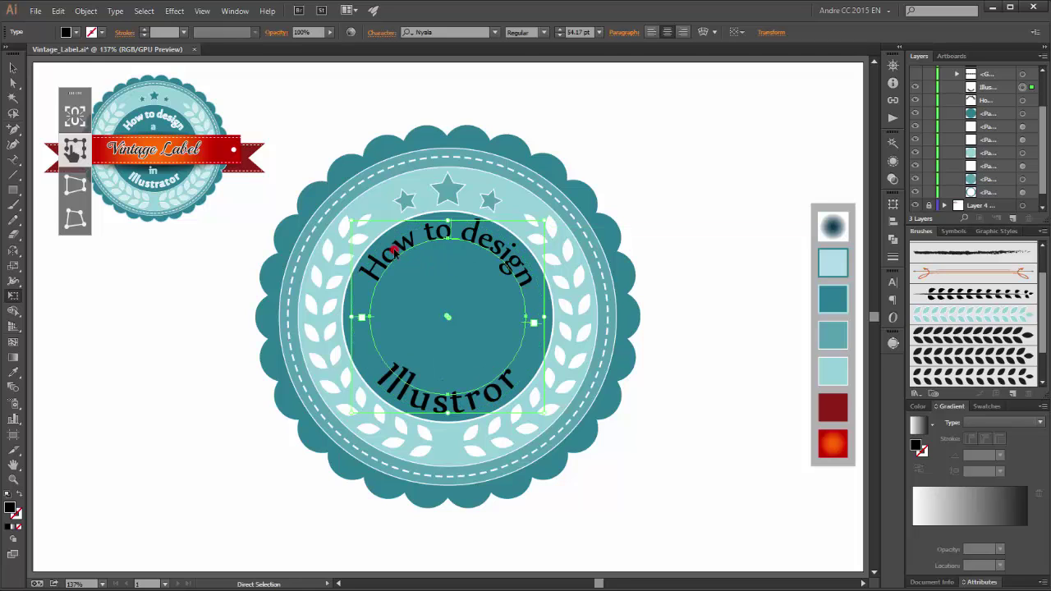
pyautogui.moveTo(526, 238); pyautogui.dragTo(521, 244)
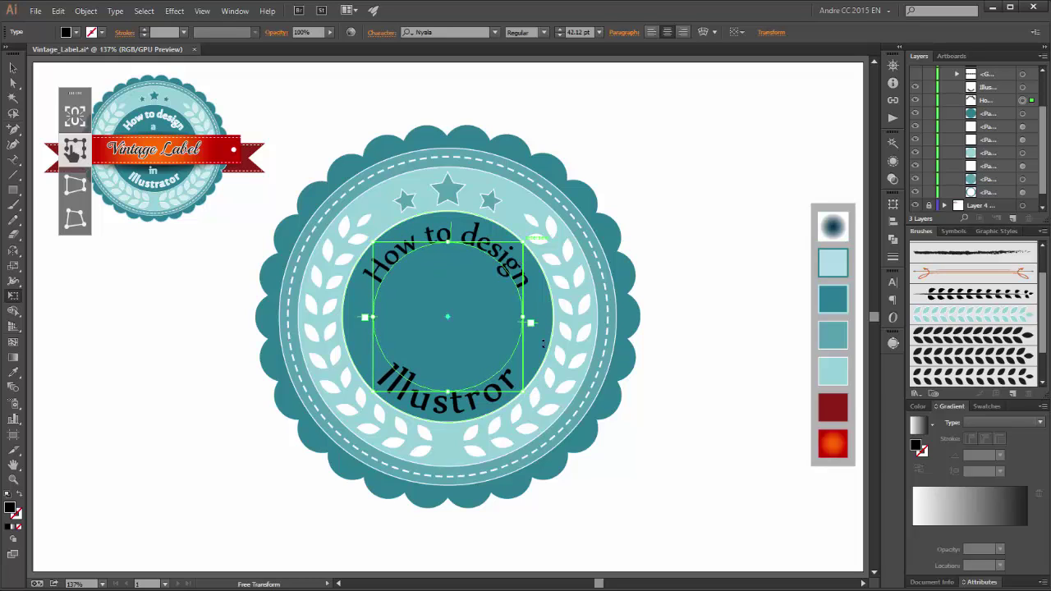
# Set the font size of the lower "Illustror" text to 50 pt, then select "How to design"
pyautogui.click(474, 404)
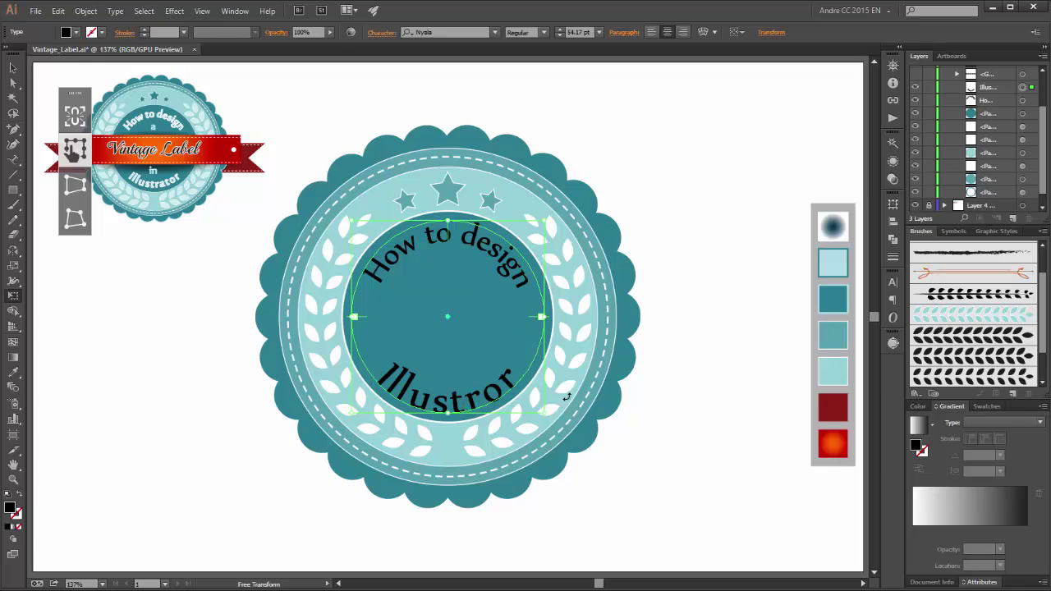
pyautogui.click(572, 32)
pyautogui.moveTo(571, 31); pyautogui.dragTo(580, 30)
pyautogui.write('50')
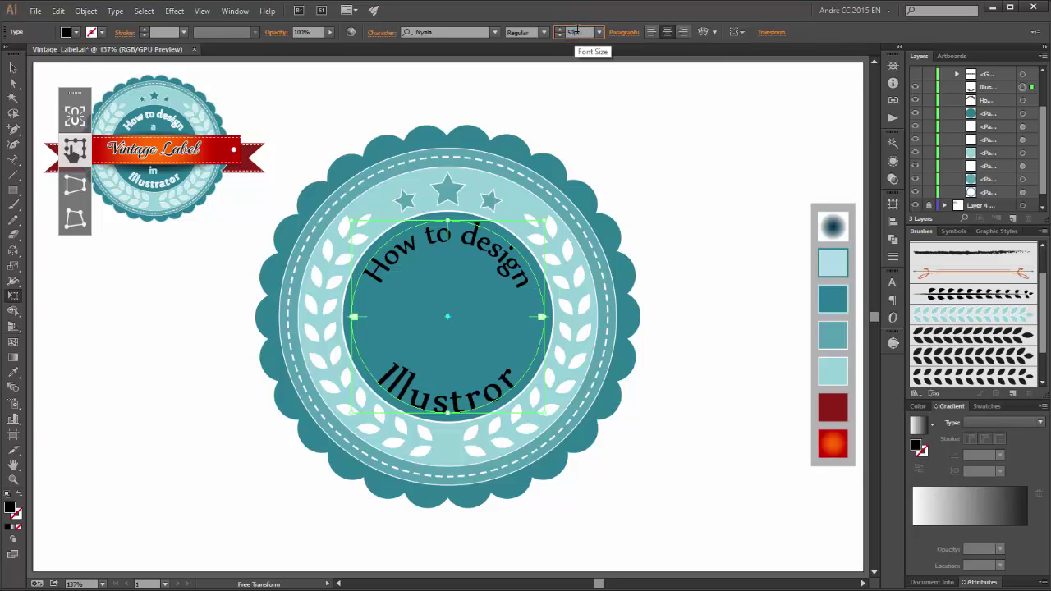
pyautogui.press('Return')
pyautogui.click(425, 243)
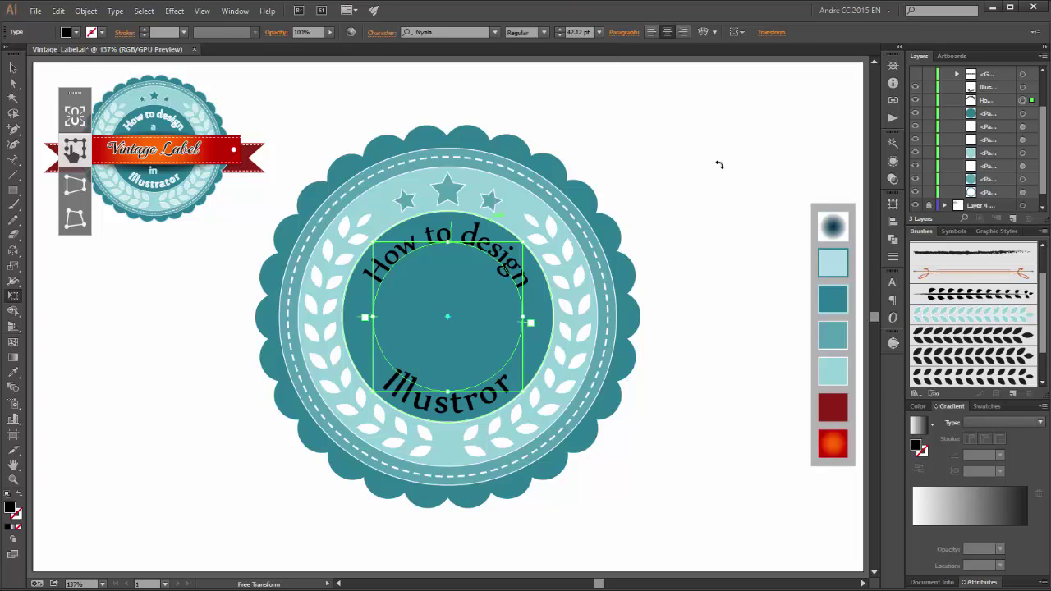
pyautogui.click(14, 69)
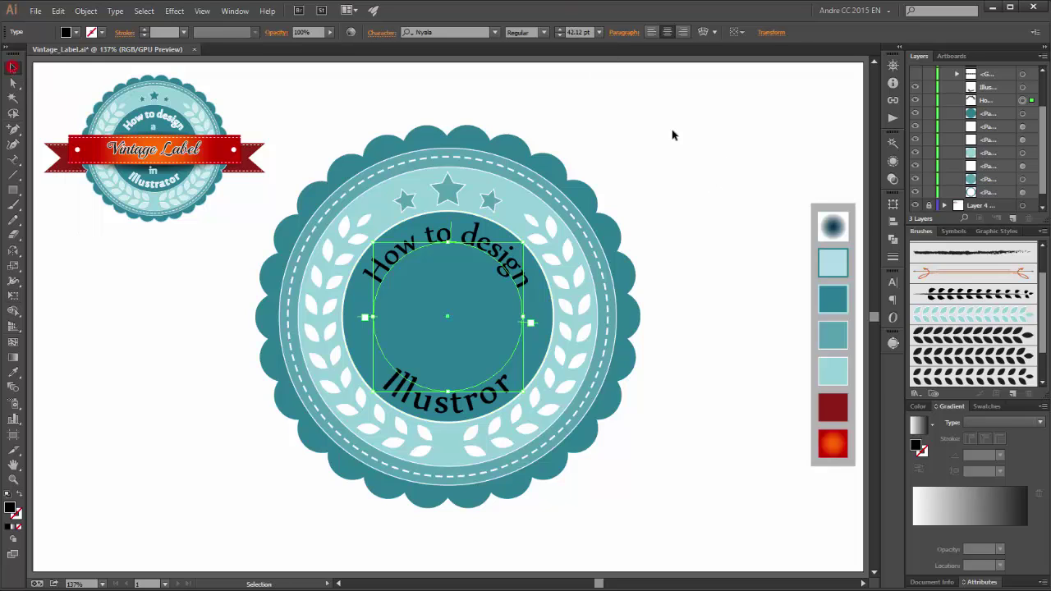
# Add centre-aligned point text inside the dark circle, with "a" beneath "How to design" and "in" above "Illustror"
pyautogui.click(715, 129)
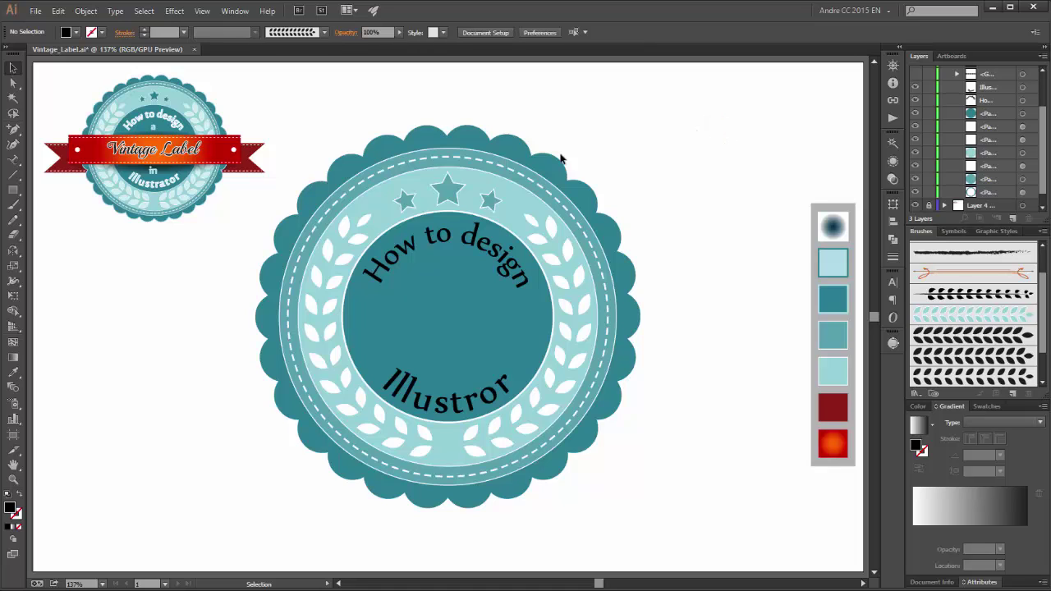
pyautogui.click(11, 162)
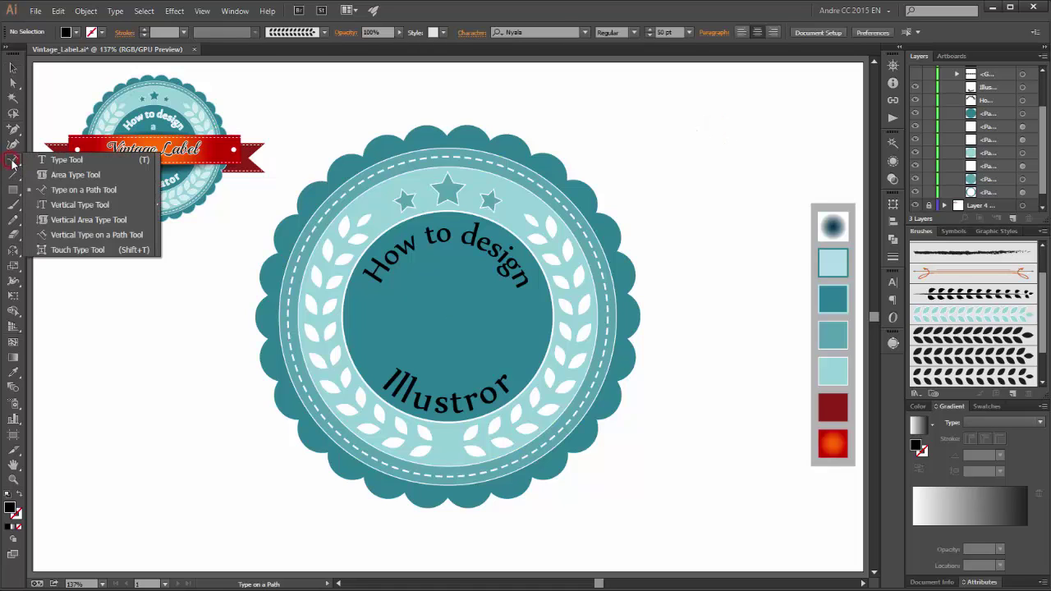
pyautogui.click(74, 161)
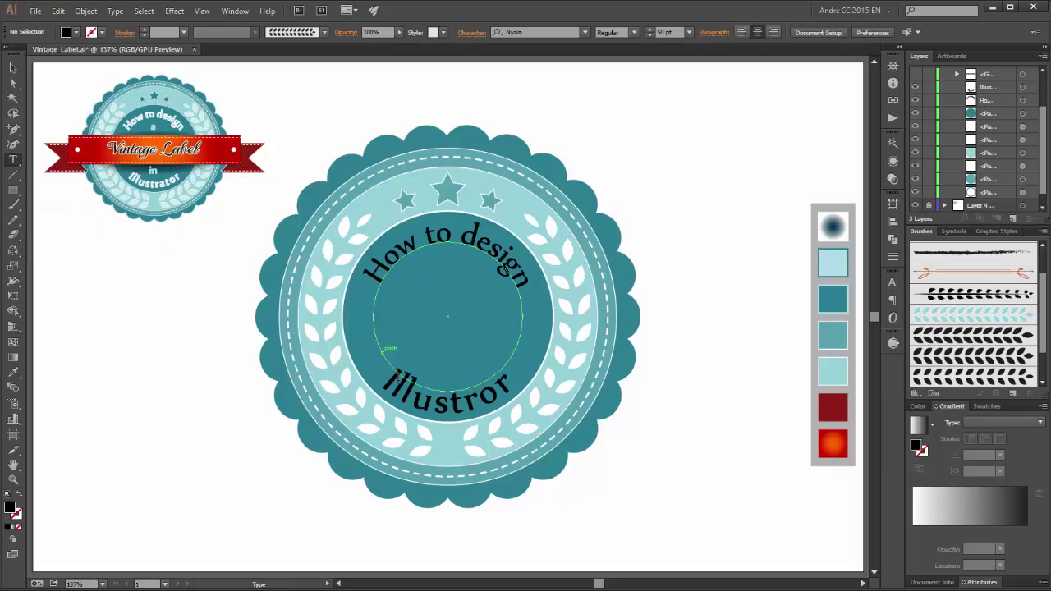
pyautogui.click(443, 277)
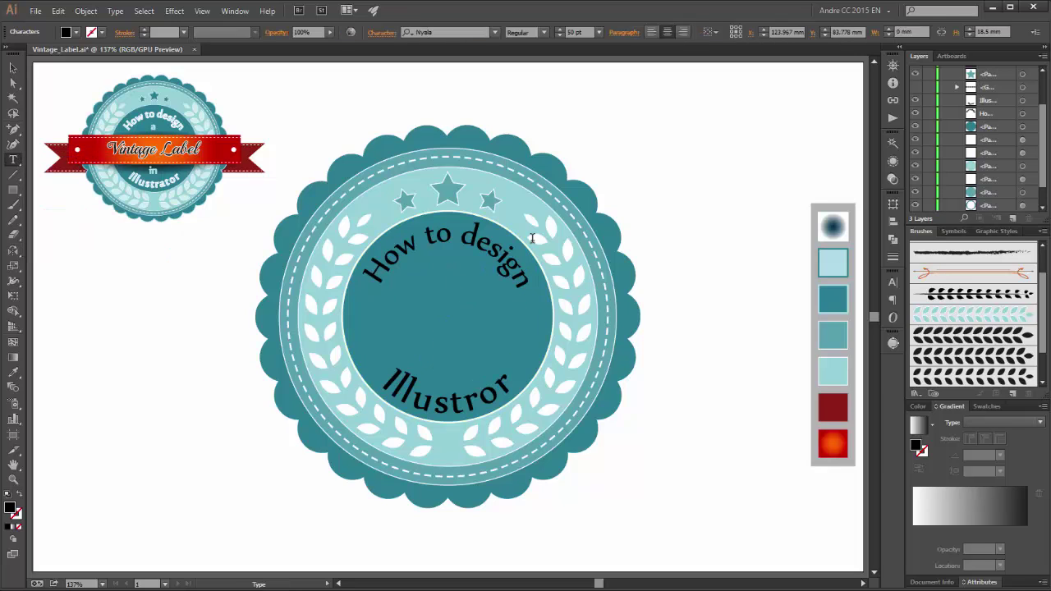
pyautogui.write('a ')
pyautogui.write('in')
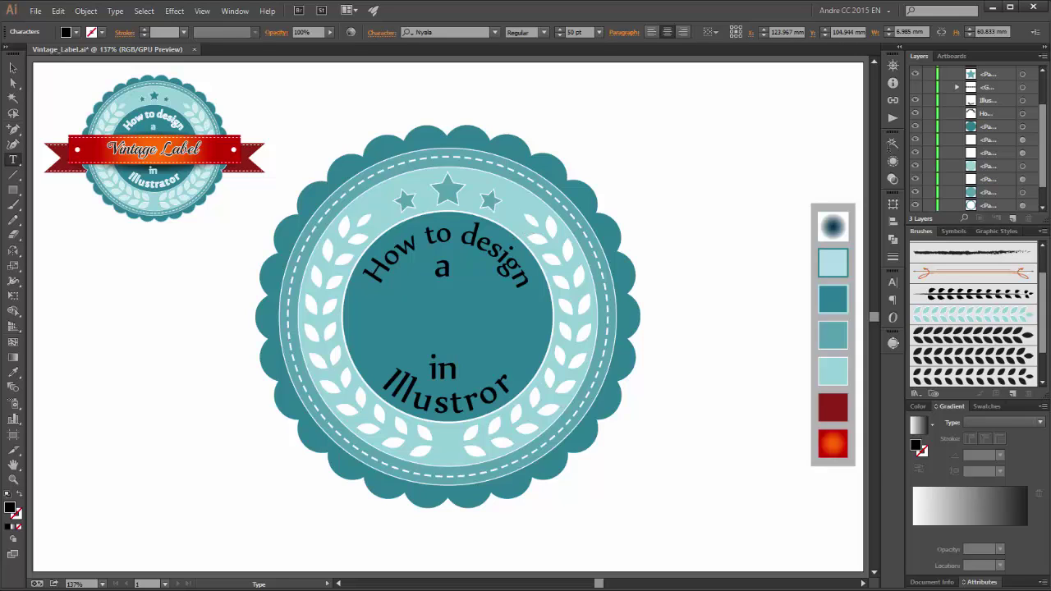
# Select the "a in" text object and set its font size to 44 pt
pyautogui.scroll(2, 1026, 95)
pyautogui.click(1022, 86)
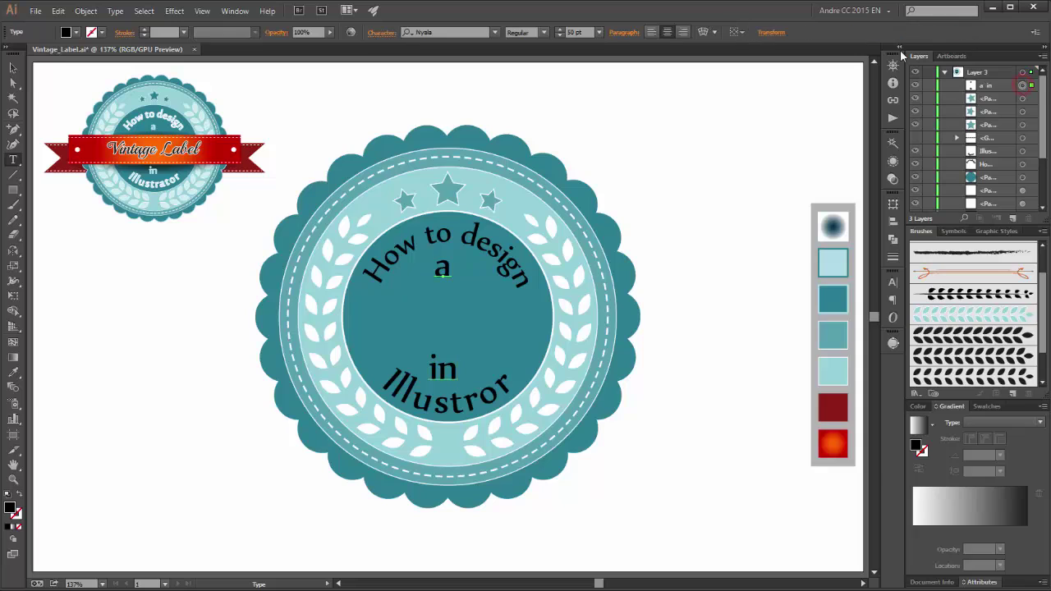
pyautogui.doubleClick(575, 32)
pyautogui.write('44')
pyautogui.press('Return')
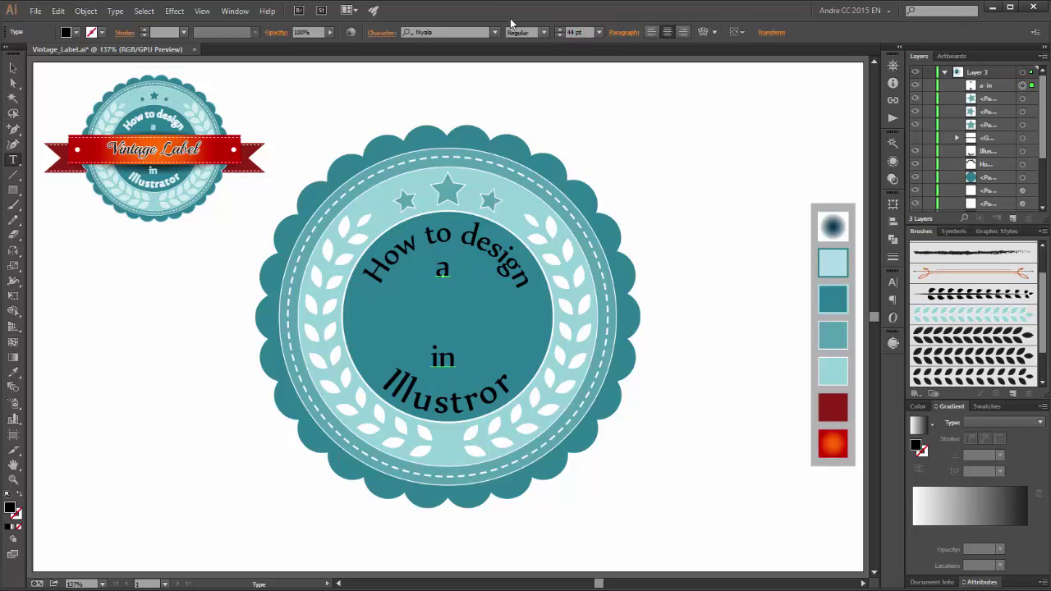
# Apply the medium teal sample square's fill and white 1 pt stroke to the "a in", "How to design" and "Illustror" texts together
pyautogui.click(15, 69)
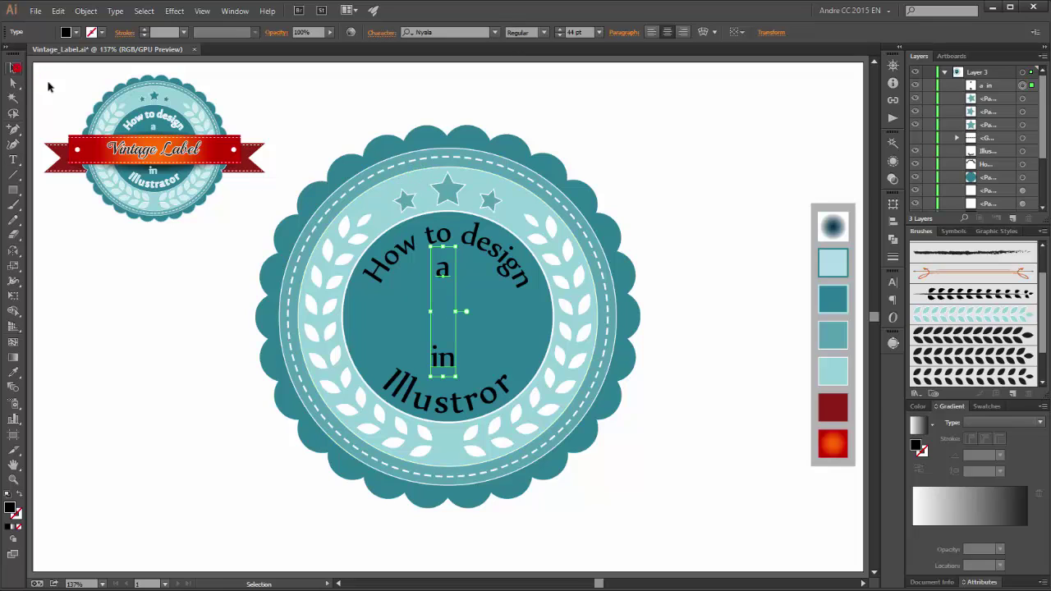
pyautogui.keyDown('shift'); pyautogui.click(467, 236); pyautogui.keyUp('shift')
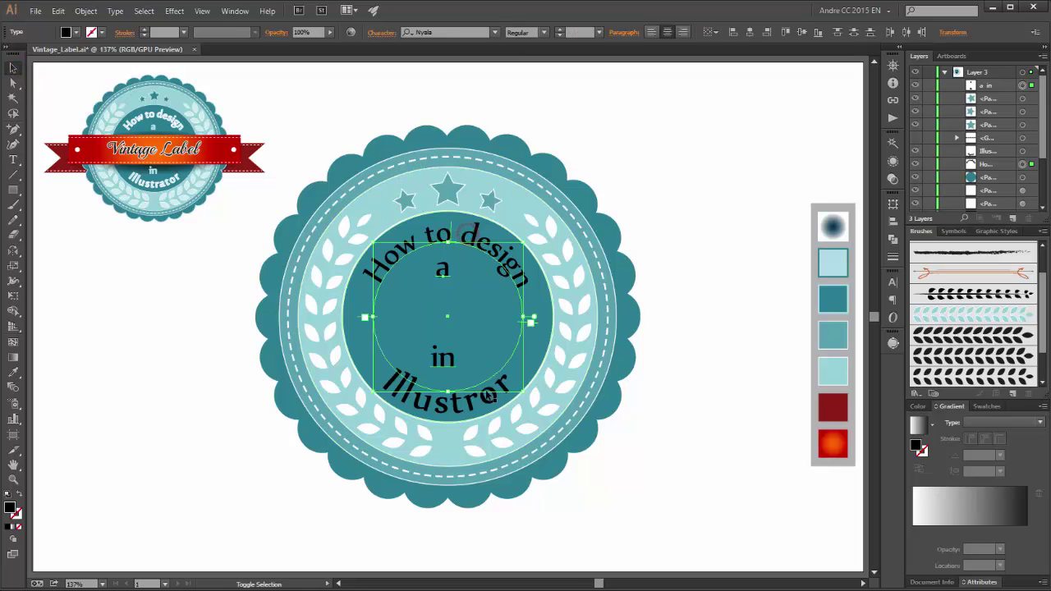
pyautogui.keyDown('shift'); pyautogui.click(474, 407); pyautogui.keyUp('shift')
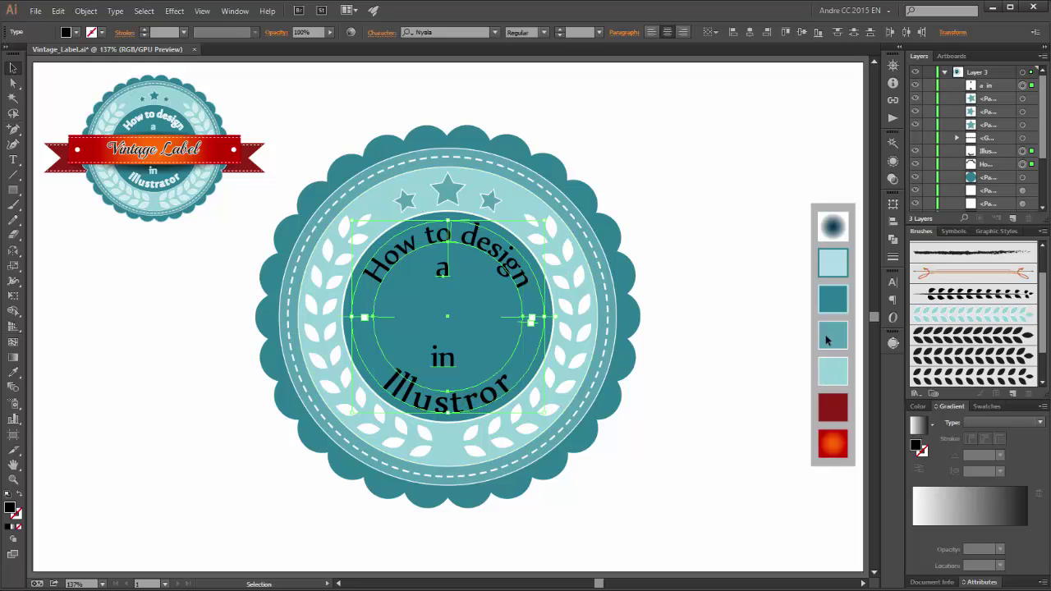
pyautogui.click(12, 374)
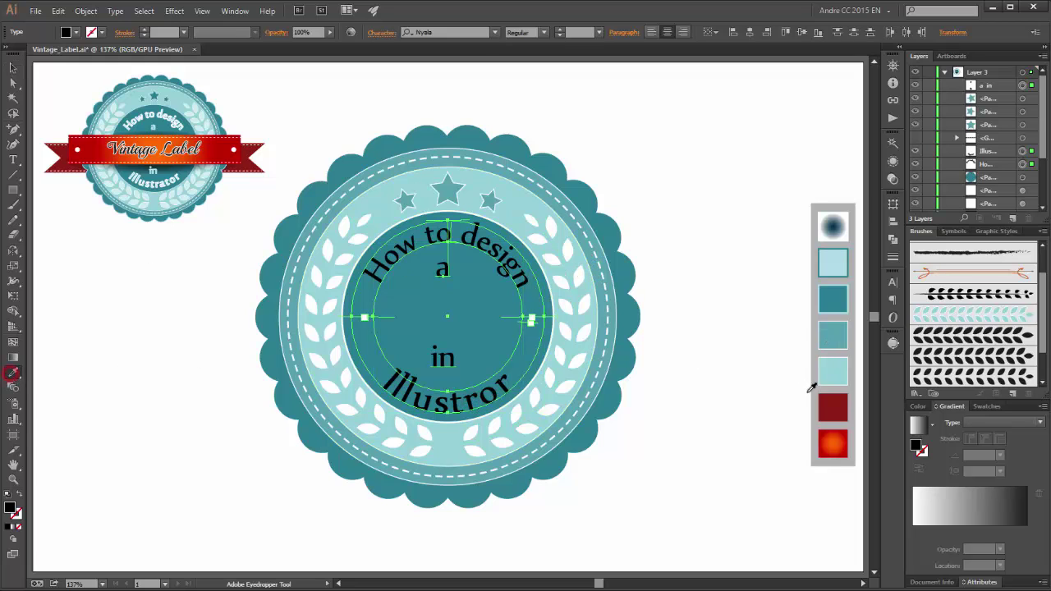
pyautogui.click(835, 333)
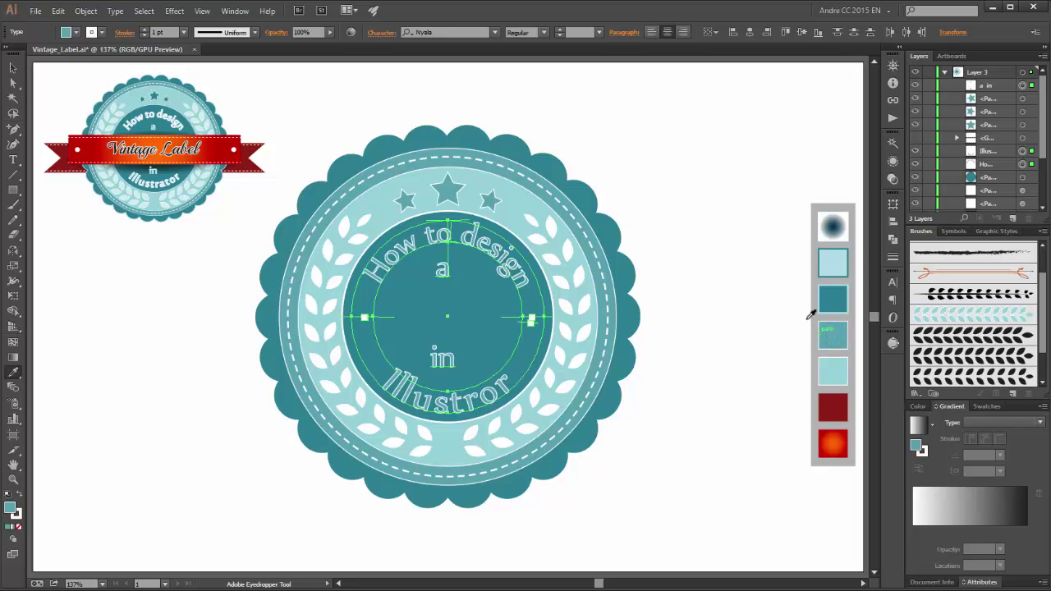
pyautogui.click(13, 68)
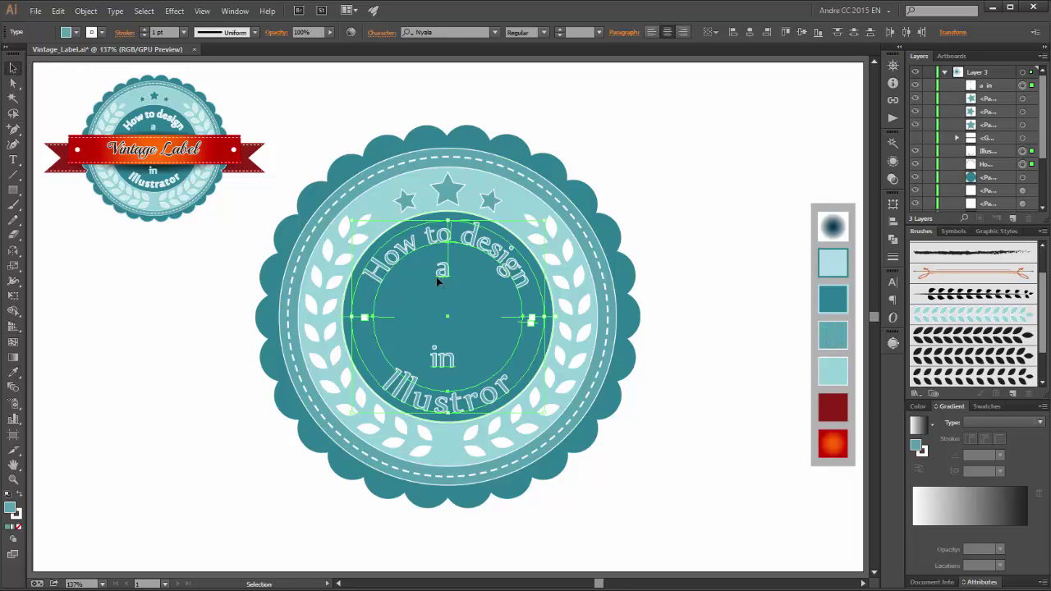
pyautogui.click(690, 168)
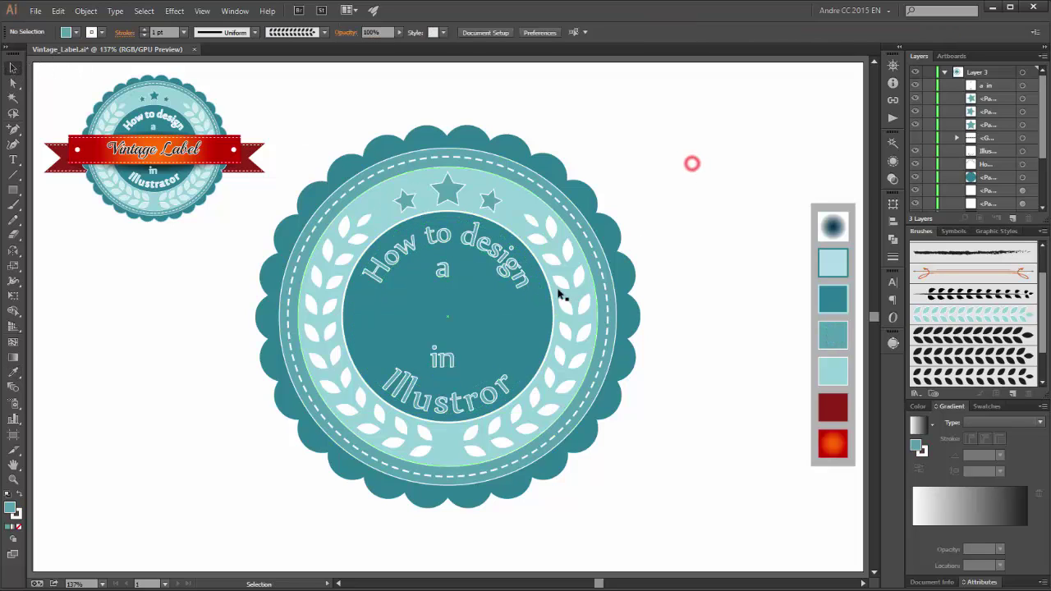
# Change the stroke colour of the "a in" text to a pale aqua with the Color Picker
pyautogui.click(442, 272)
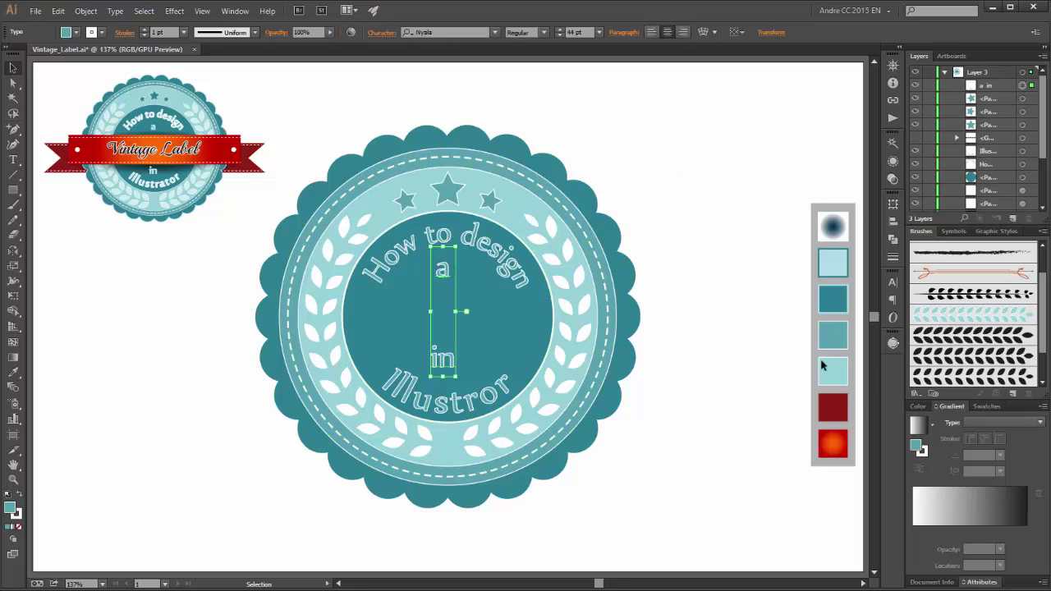
pyautogui.click(101, 34)
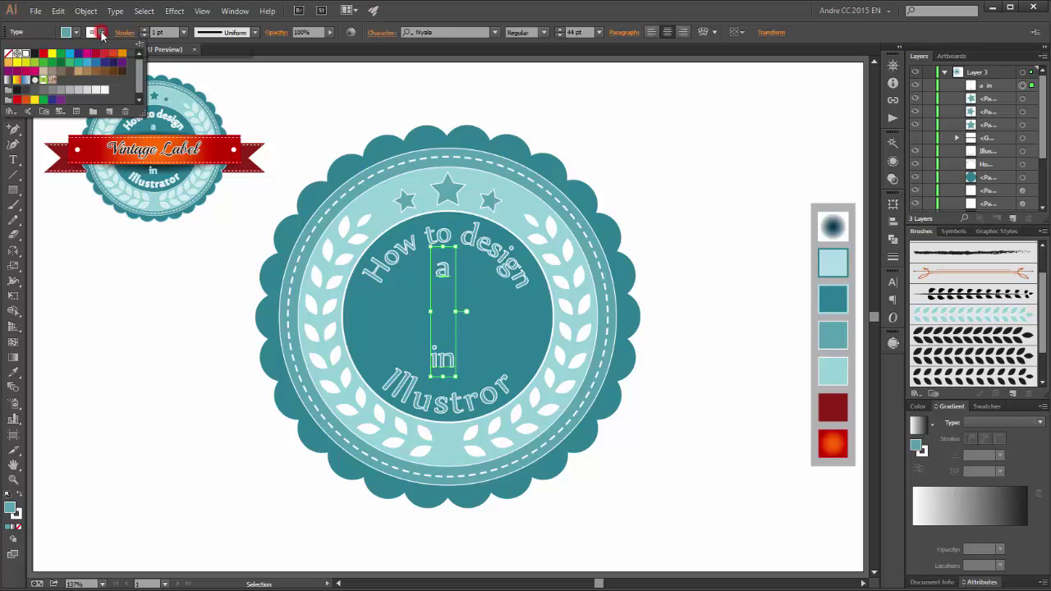
pyautogui.click(93, 33)
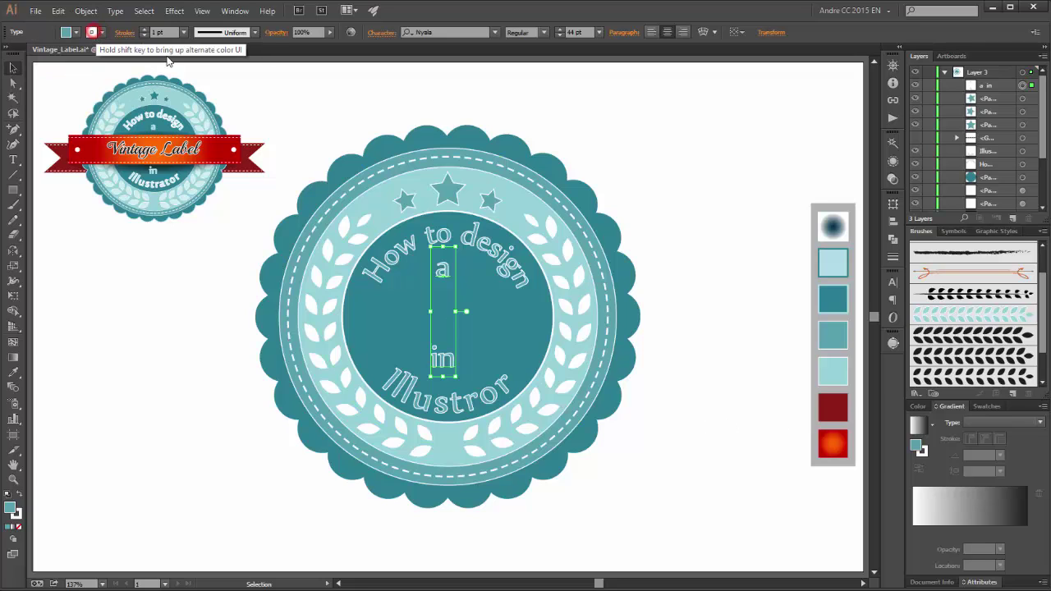
pyautogui.doubleClick(922, 452)
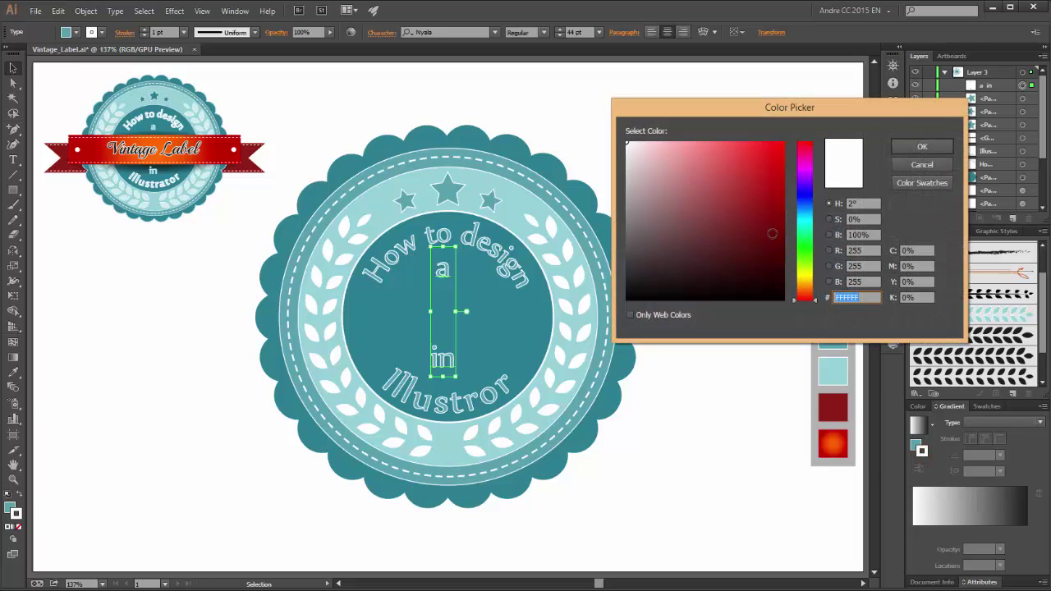
pyautogui.click(802, 223)
pyautogui.moveTo(706, 161); pyautogui.dragTo(679, 147)
pyautogui.click(923, 148)
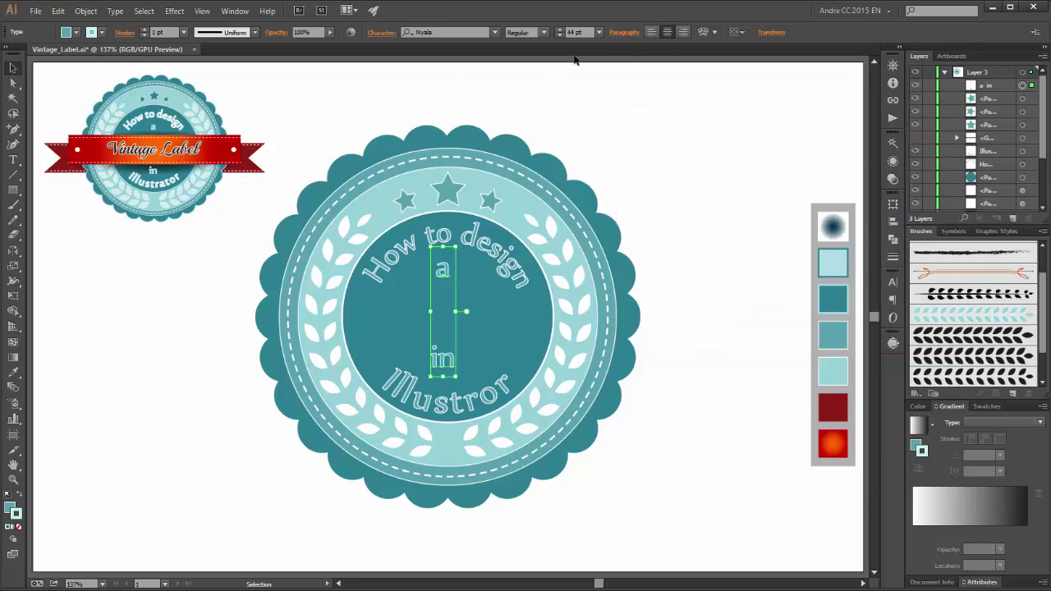
# Centre the "a in" text horizontally on the artboard and deselect it
pyautogui.click(741, 33)
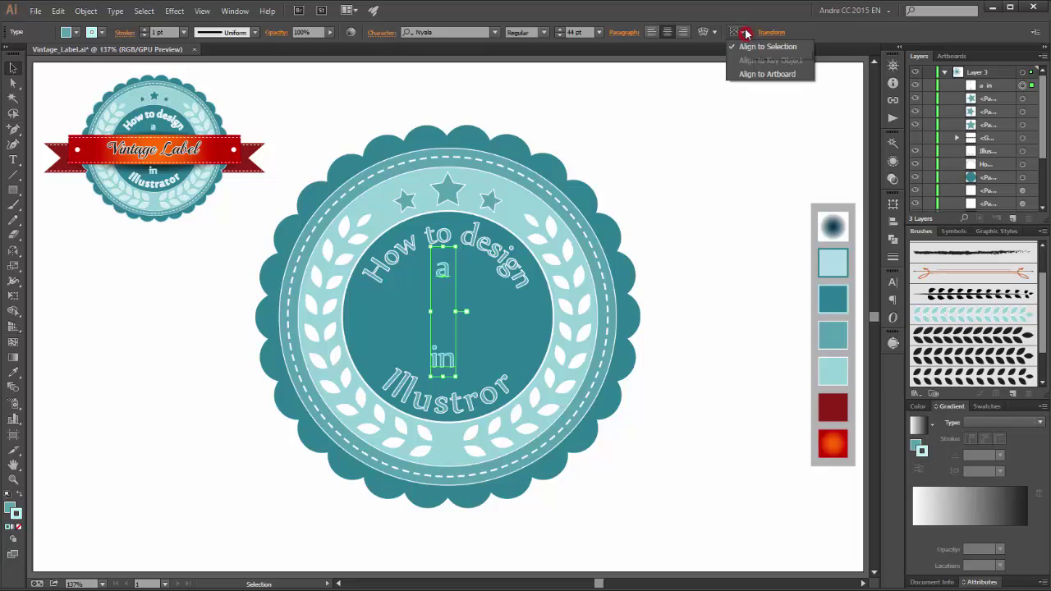
pyautogui.click(749, 74)
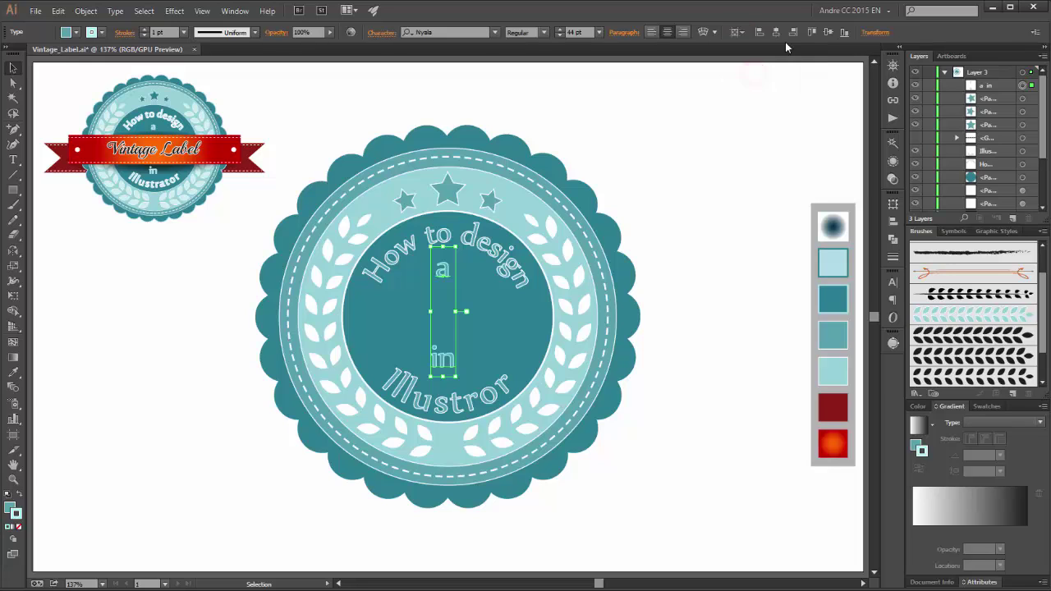
pyautogui.click(776, 33)
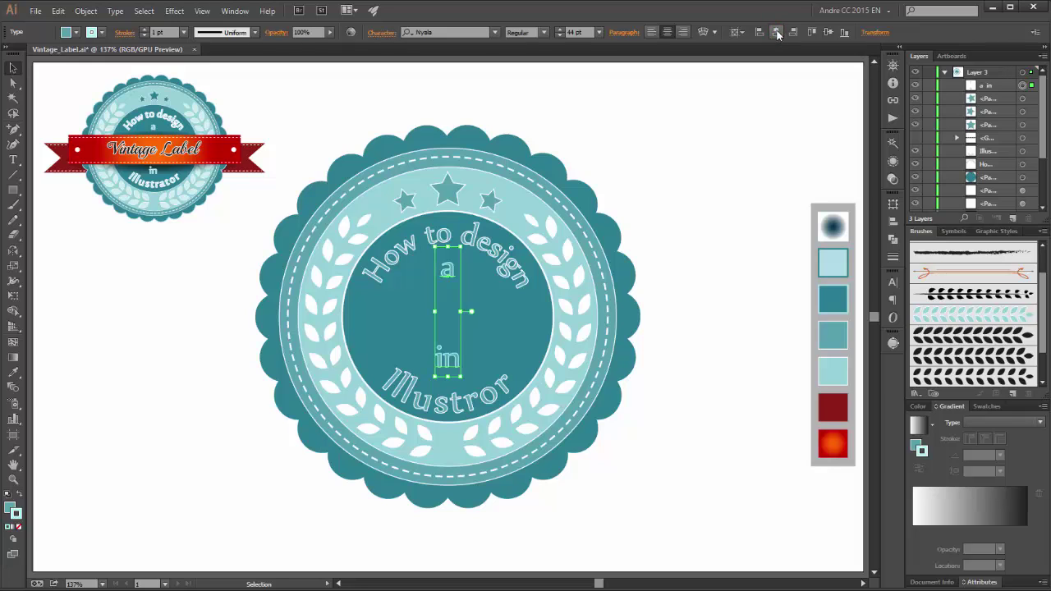
pyautogui.click(750, 110)
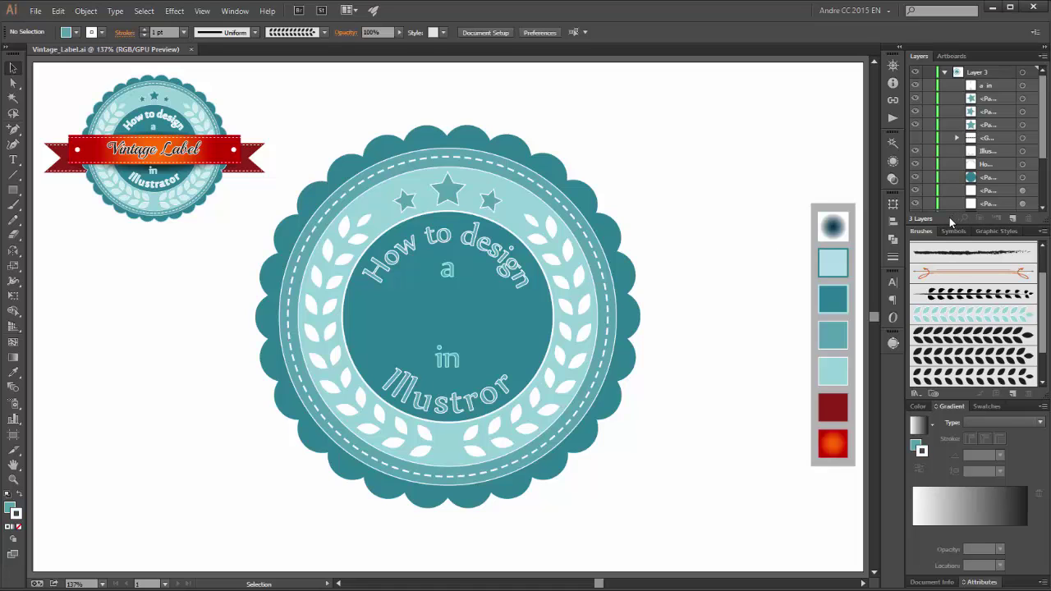
# Correct the lower curved text to read "Illustrator" by inserting the missing "at"
pyautogui.click(460, 407)
pyautogui.press('t')
pyautogui.click(476, 398)
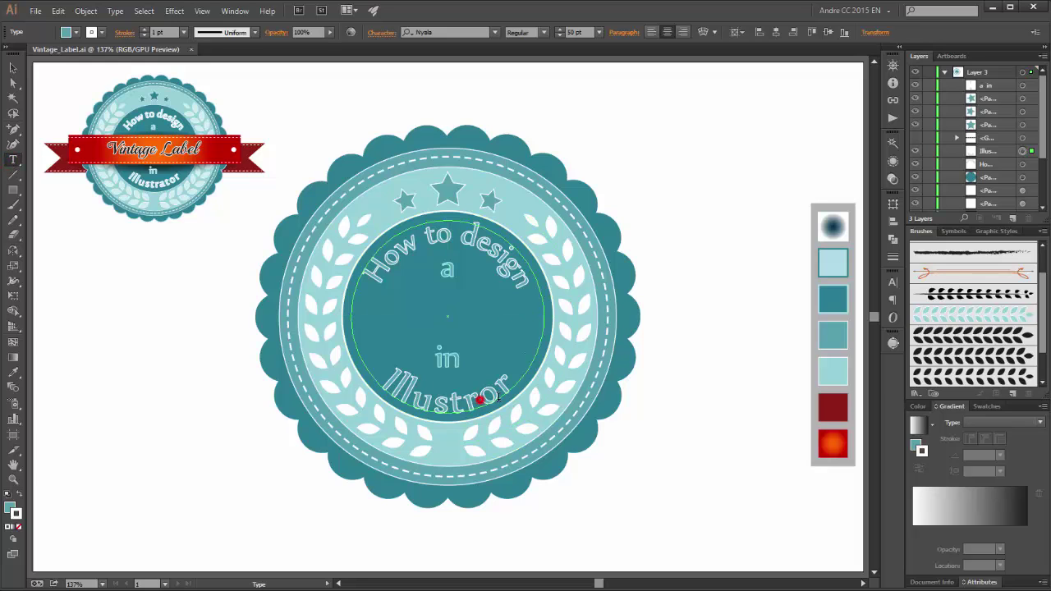
pyautogui.write('at')
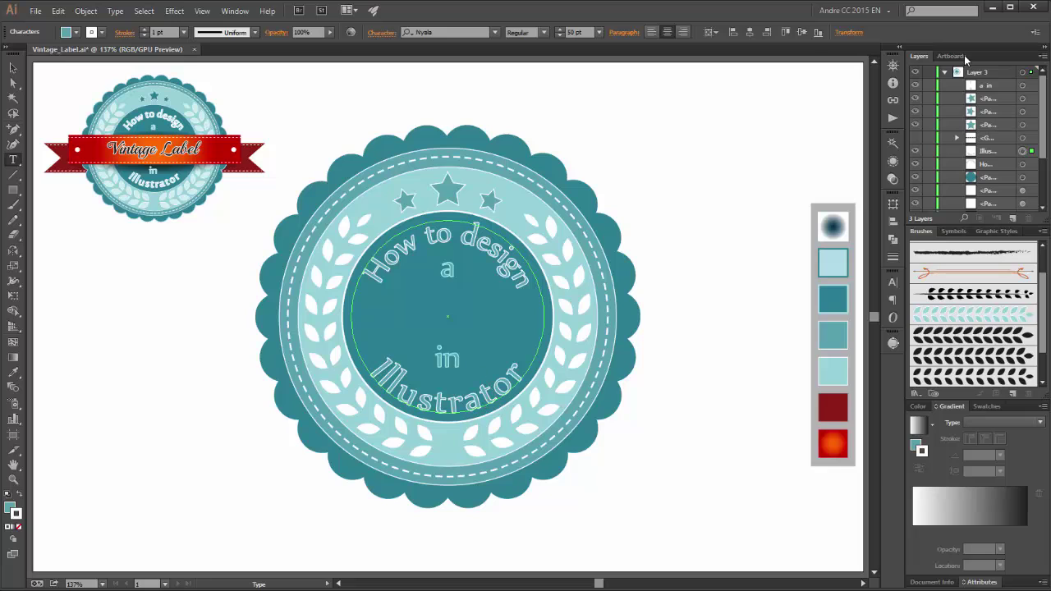
pyautogui.click(1022, 151)
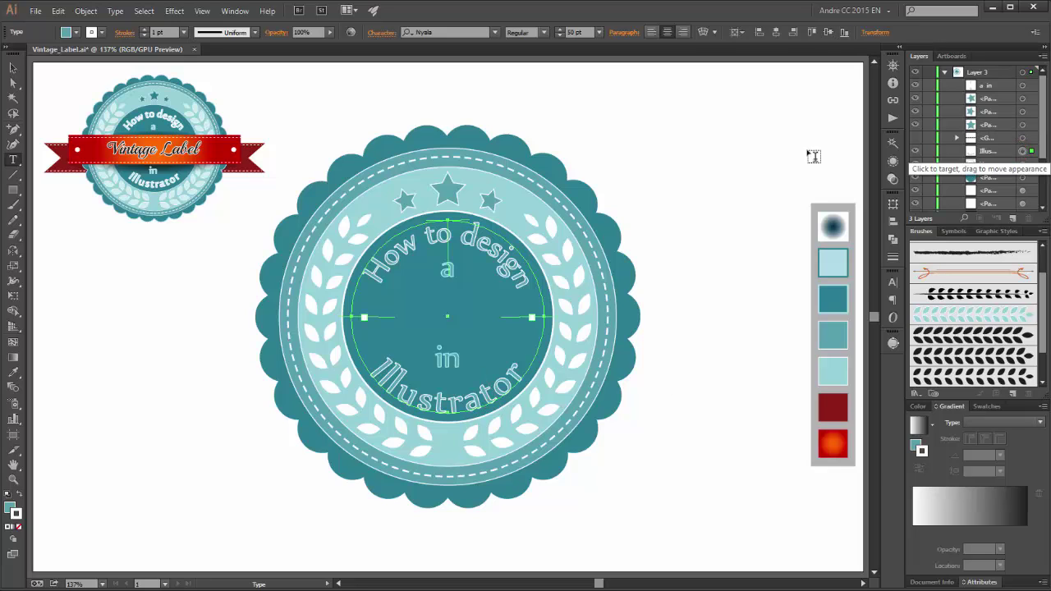
pyautogui.click(12, 67)
pyautogui.click(727, 161)
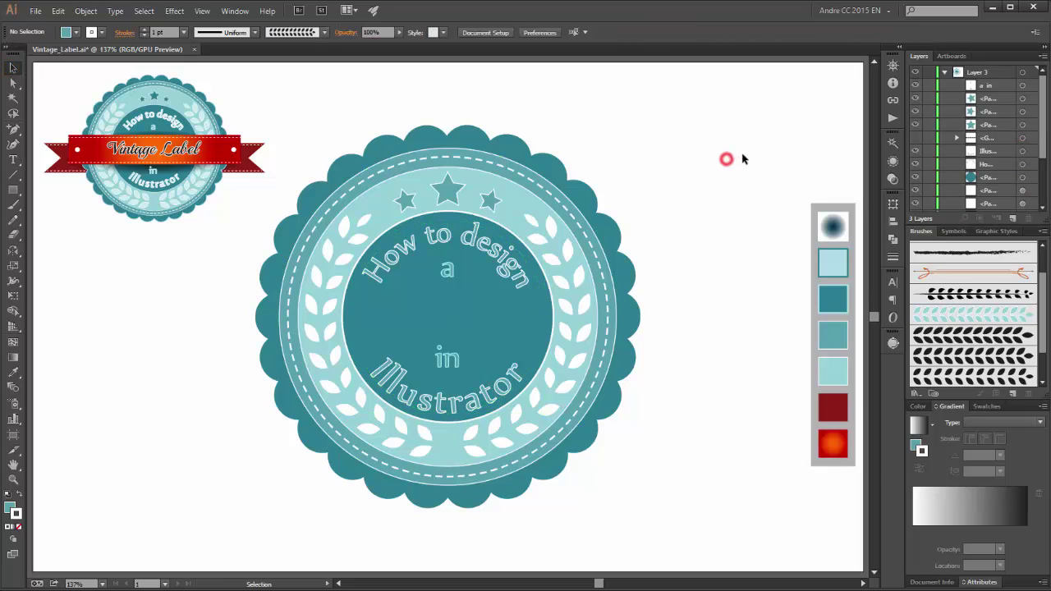
# Select all badge artwork inside the scalloped edge, including the texts and stars, and group it
pyautogui.moveTo(723, 107); pyautogui.dragTo(309, 530)
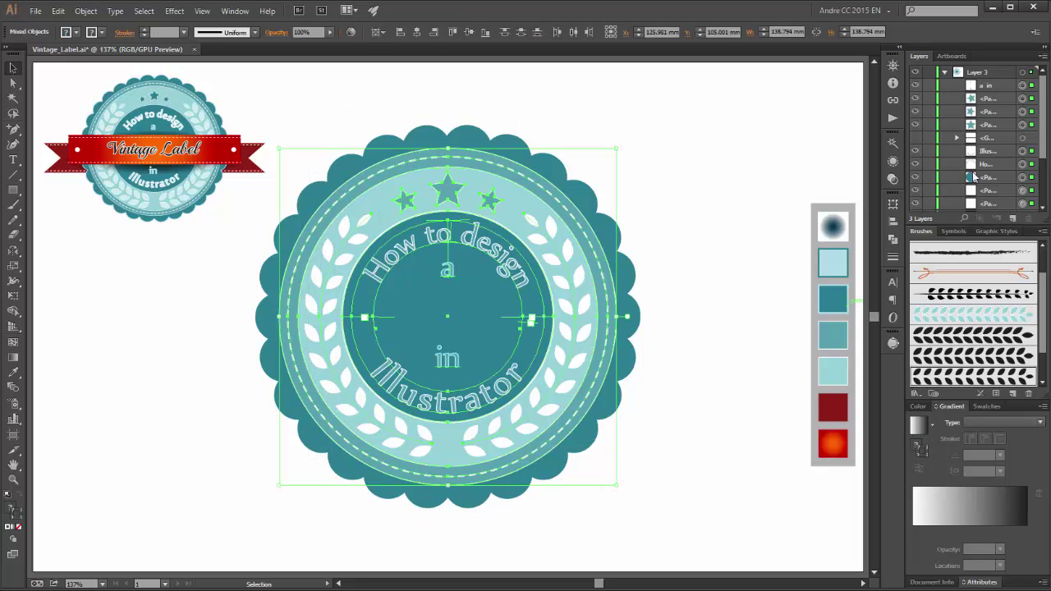
pyautogui.click(85, 10)
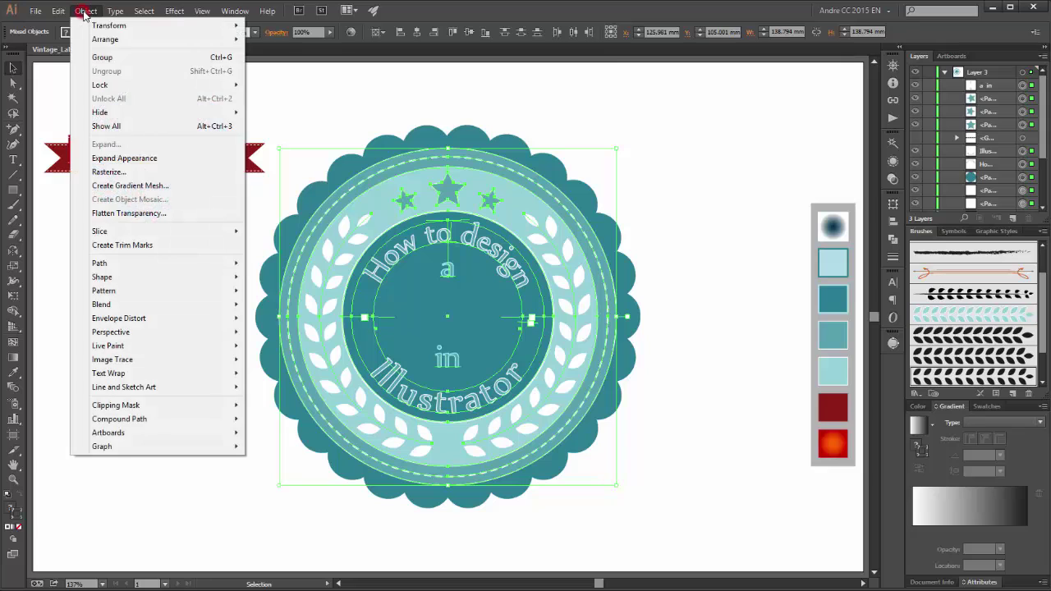
pyautogui.click(103, 58)
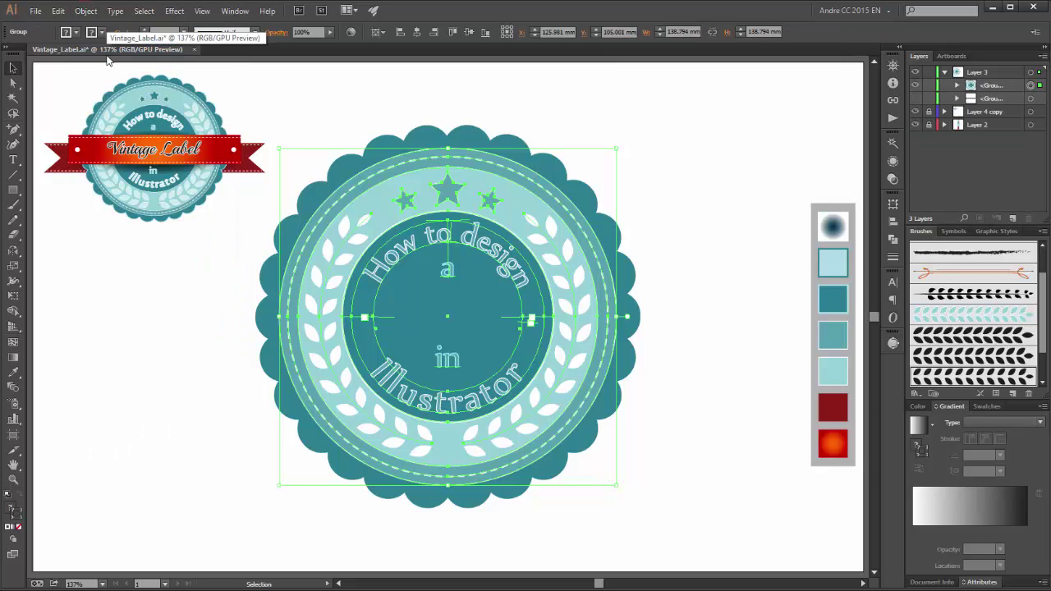
pyautogui.click(828, 121)
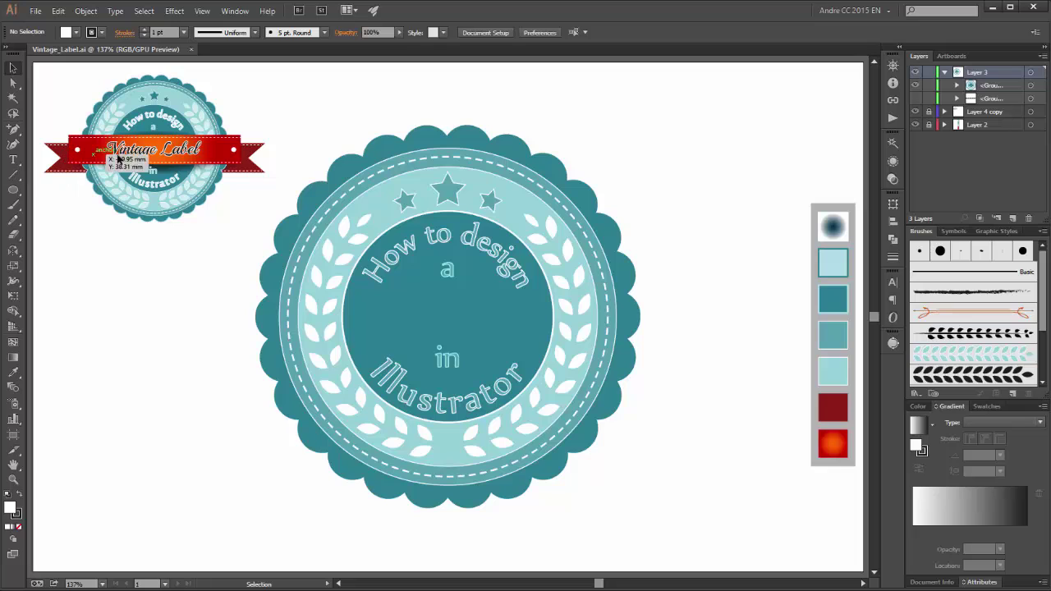
# Draw a banner rectangle about 186 × 35 mm across the badge's middle and fill it with the sampled orange-to-red radial gradient
pyautogui.moveTo(13, 189); pyautogui.dragTo(49, 192)
pyautogui.moveTo(232, 270); pyautogui.dragTo(686, 353)
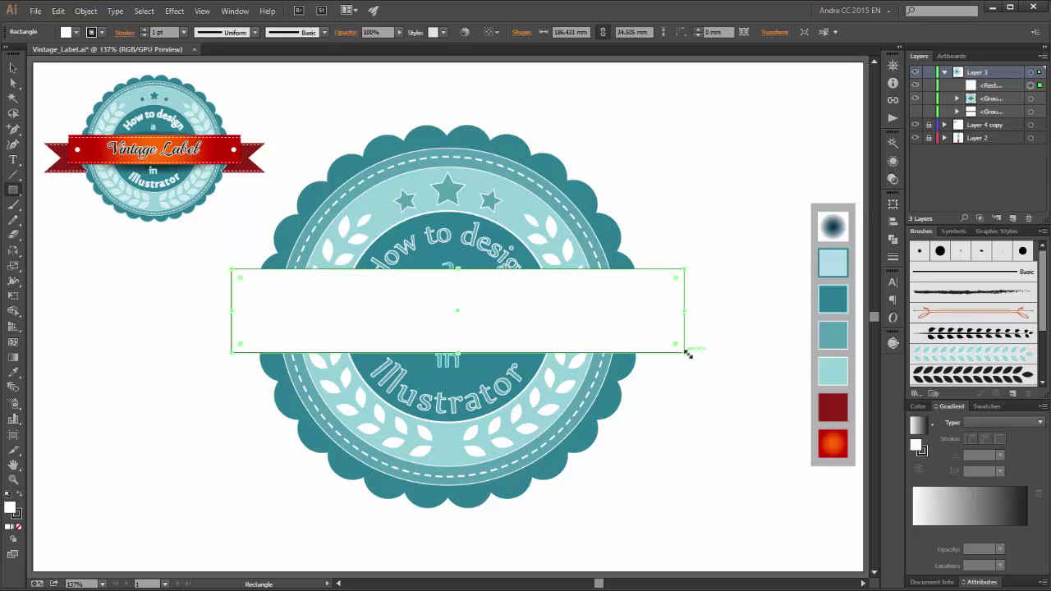
pyautogui.click(12, 373)
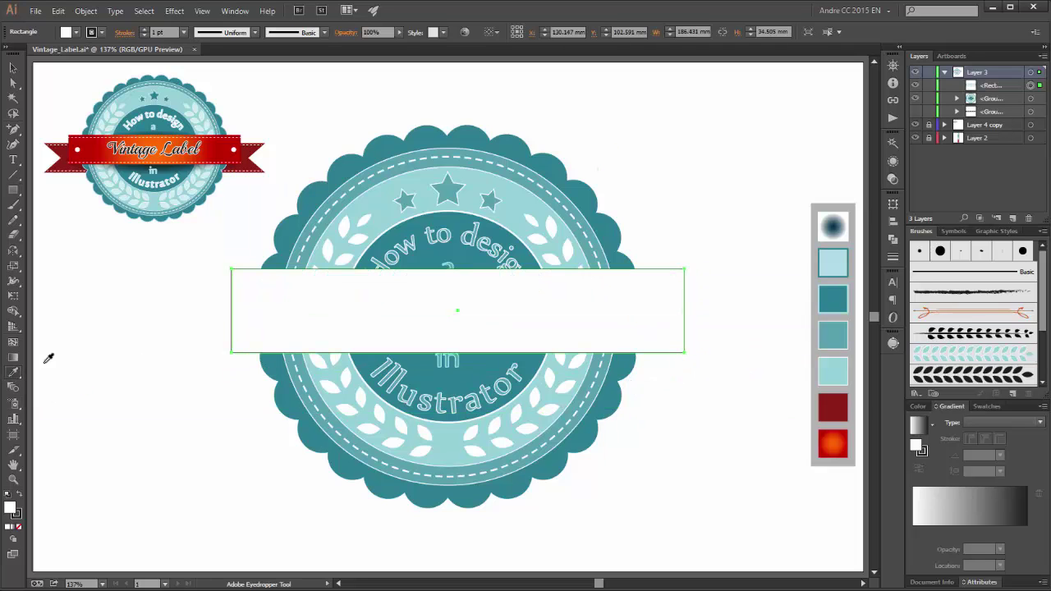
pyautogui.click(832, 443)
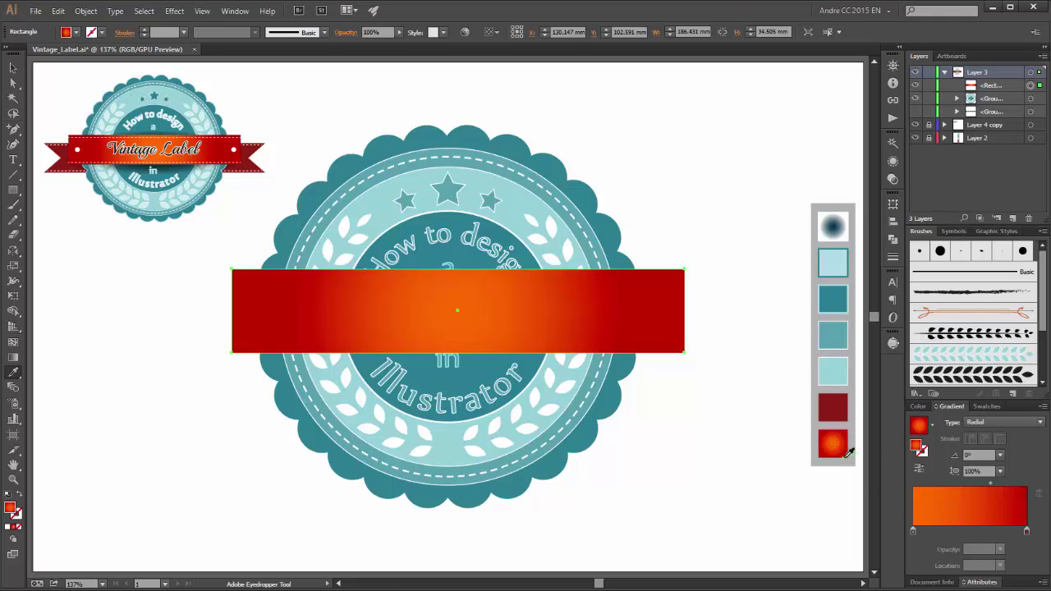
# Inspect the colour values of both end stops in the banner rectangle's radial gradient
pyautogui.doubleClick(913, 532)
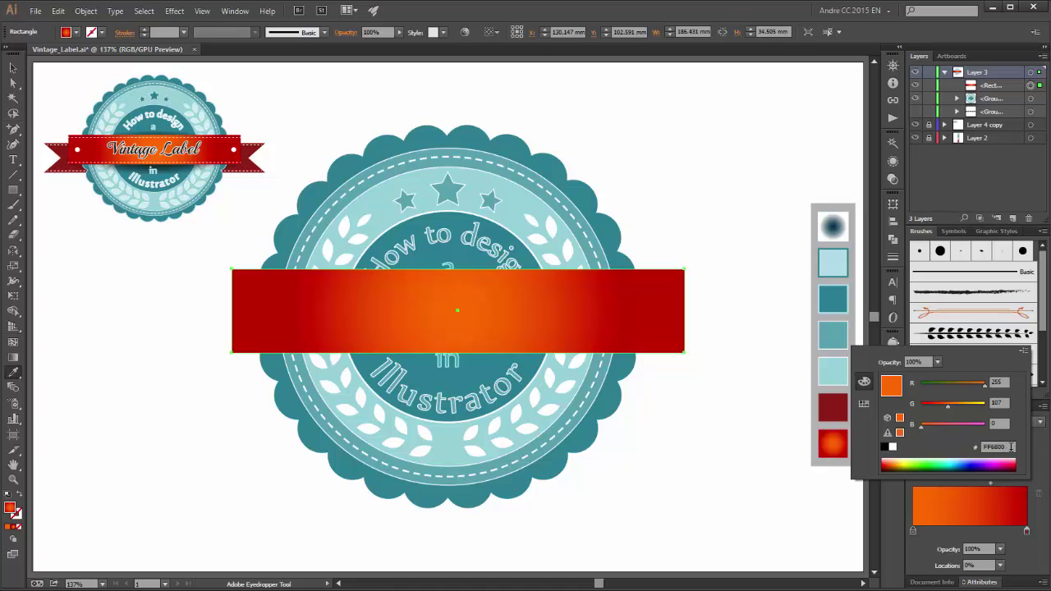
pyautogui.click(1026, 531)
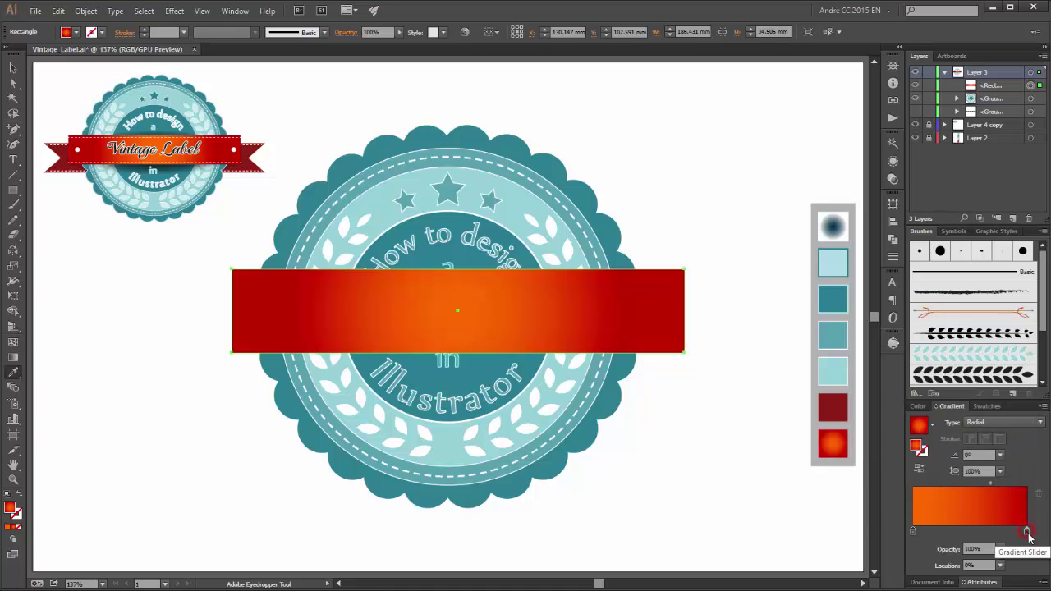
pyautogui.doubleClick(1027, 532)
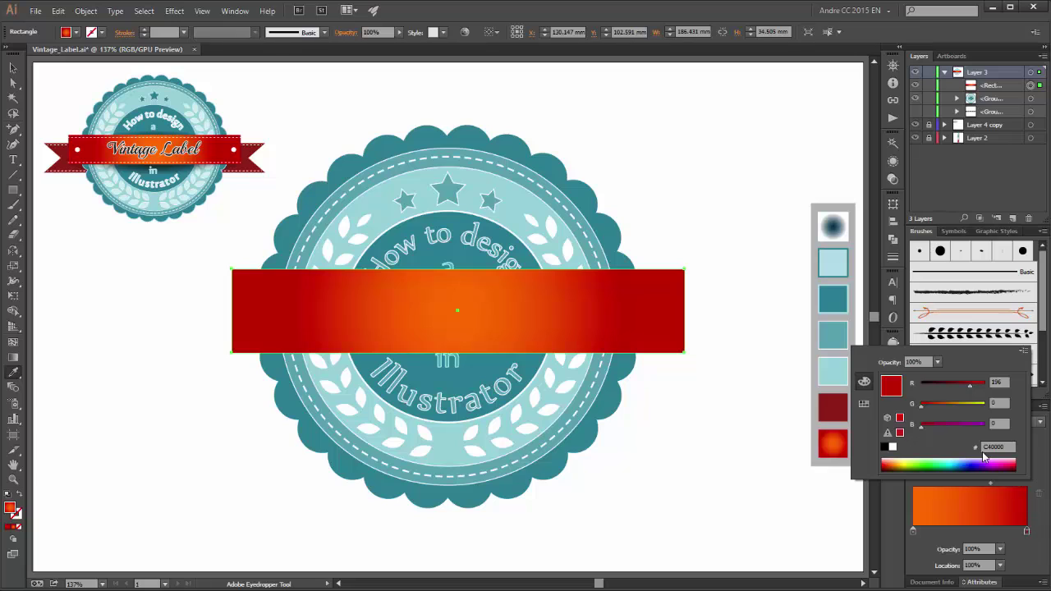
pyautogui.click(1047, 527)
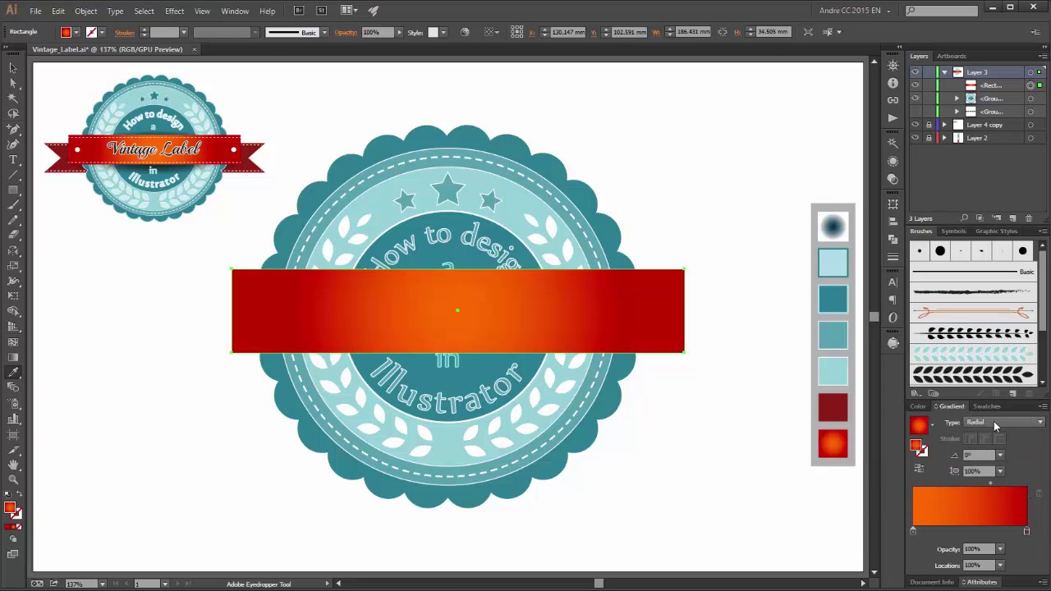
# Widen the radial gradient on the ribbon rectangle so the orange centre spreads farther toward both ends
pyautogui.click(13, 358)
pyautogui.moveTo(512, 315)
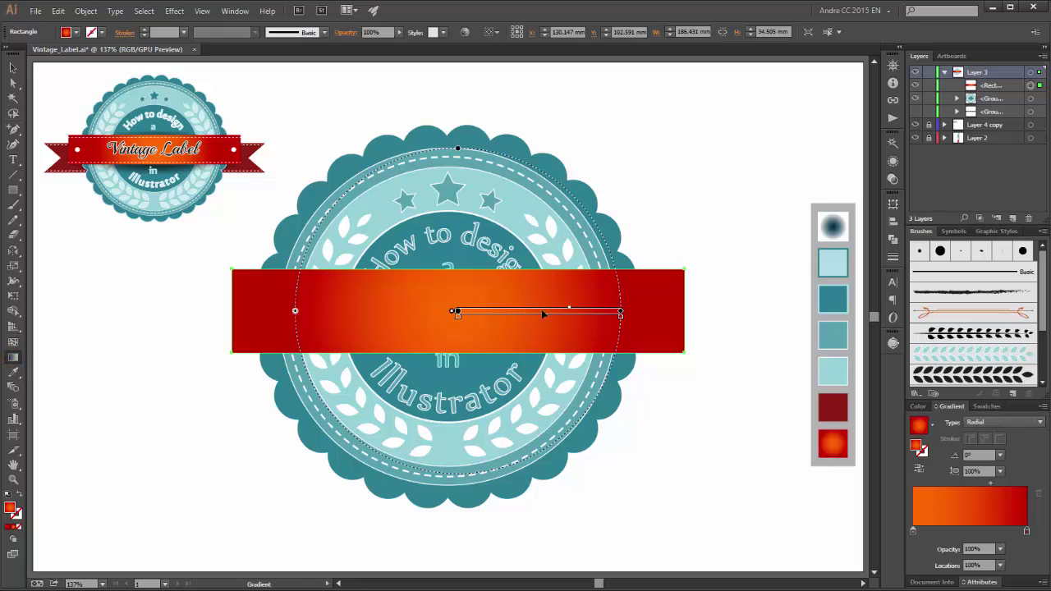
pyautogui.moveTo(627, 319); pyautogui.dragTo(650, 321)
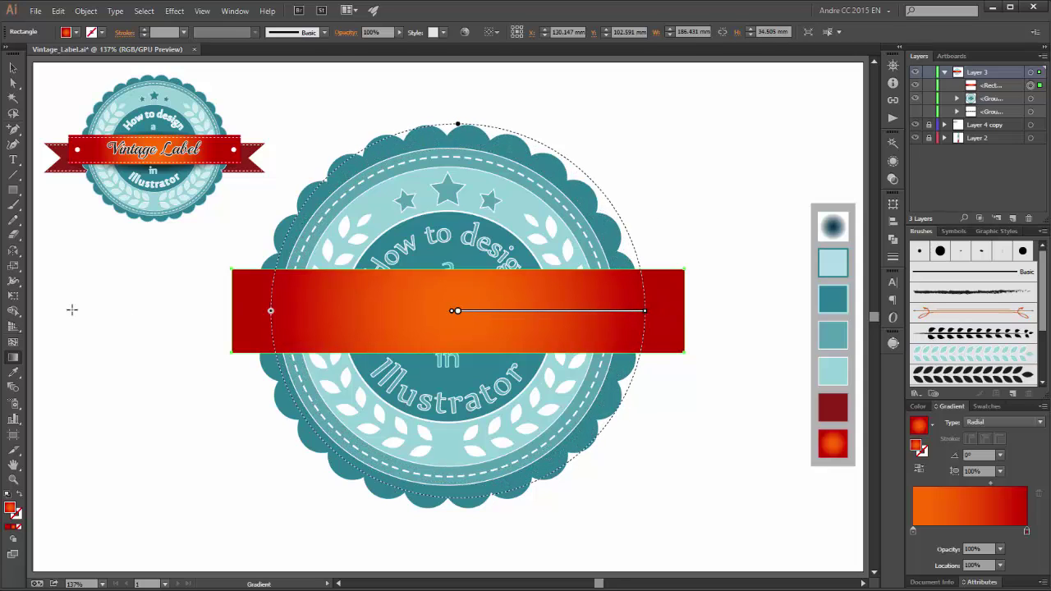
# Align the ribbon rectangle to the artboard, centring it both vertically and horizontally
pyautogui.click(14, 68)
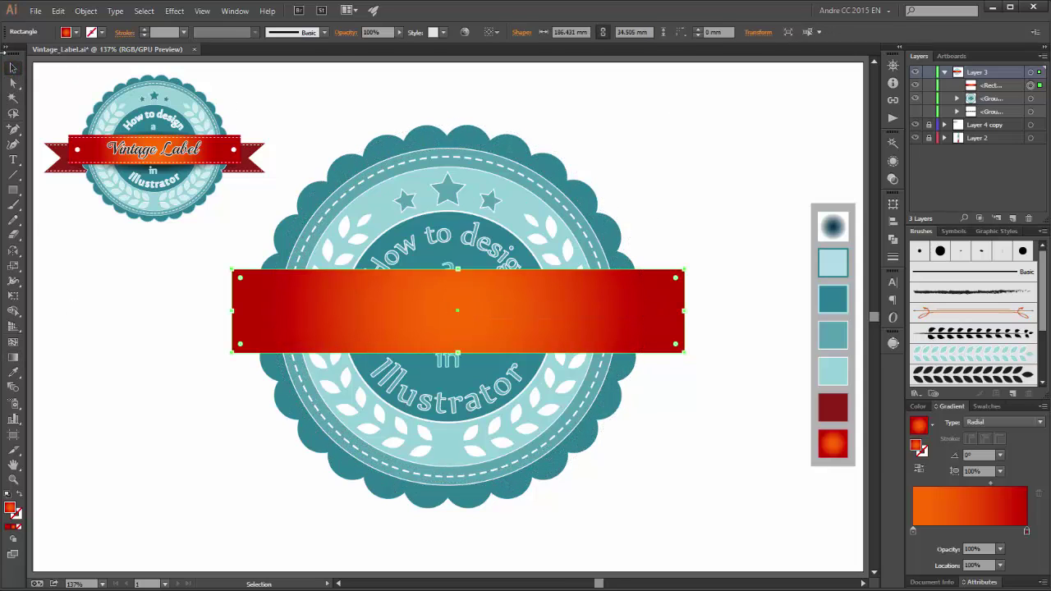
pyautogui.click(490, 32)
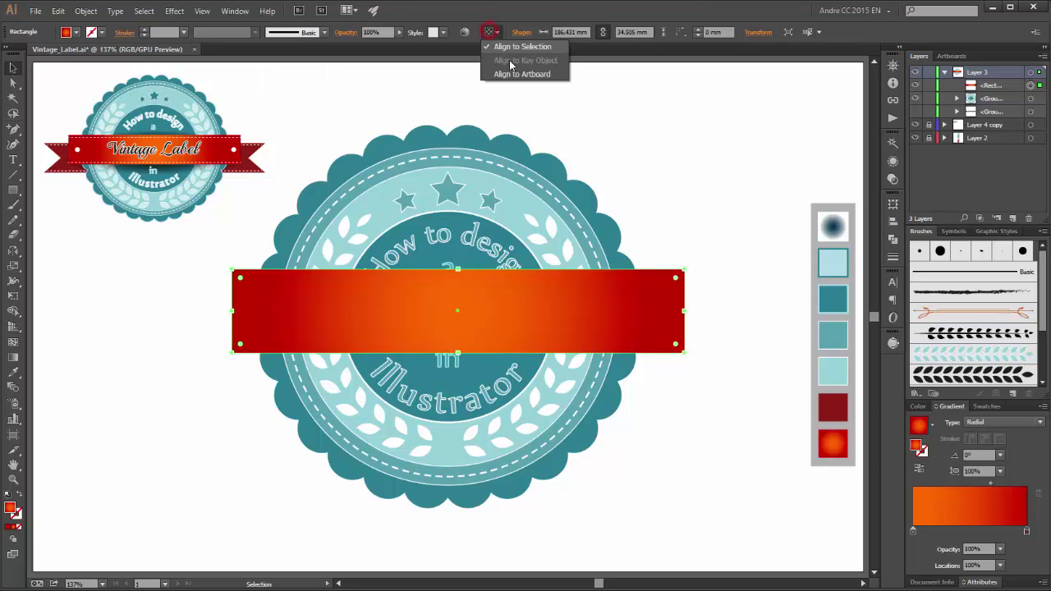
pyautogui.click(524, 74)
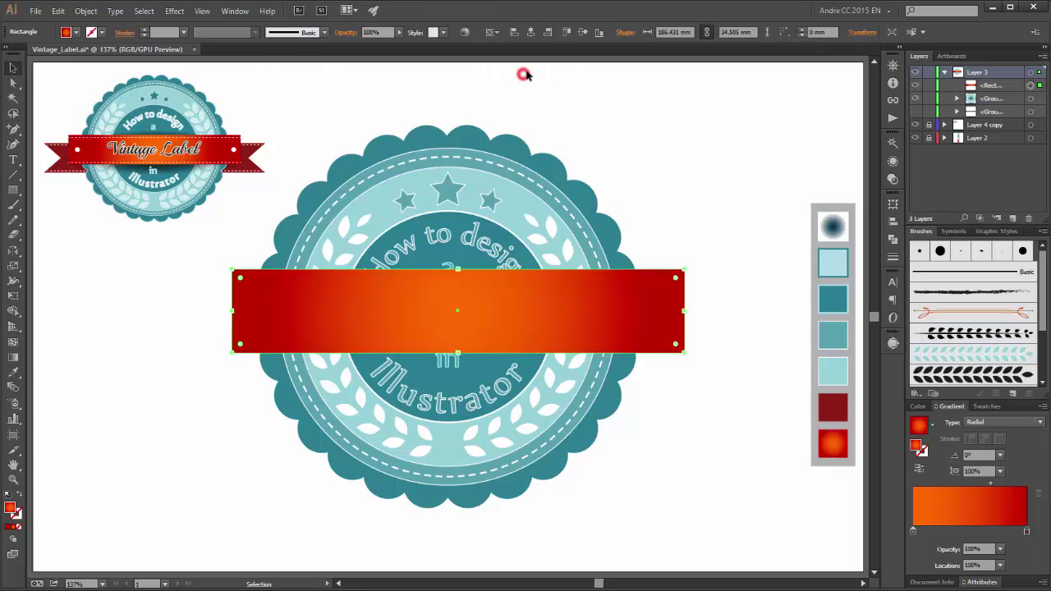
pyautogui.click(582, 32)
pyautogui.click(531, 32)
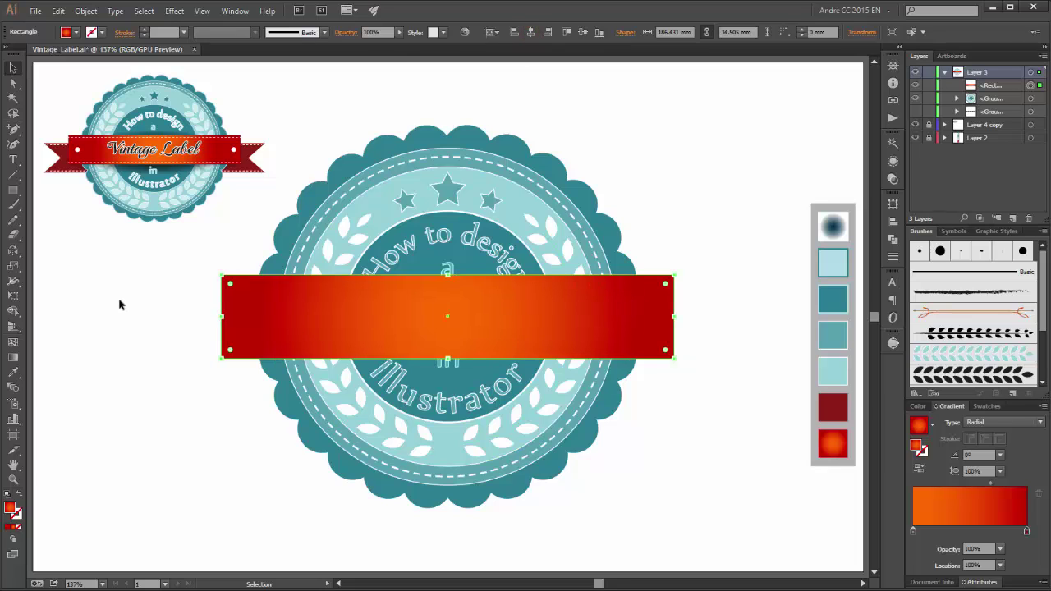
# Free-transform the ribbon rectangle into a right half starting at the badge's centre, about 102.5 mm wide
pyautogui.click(13, 295)
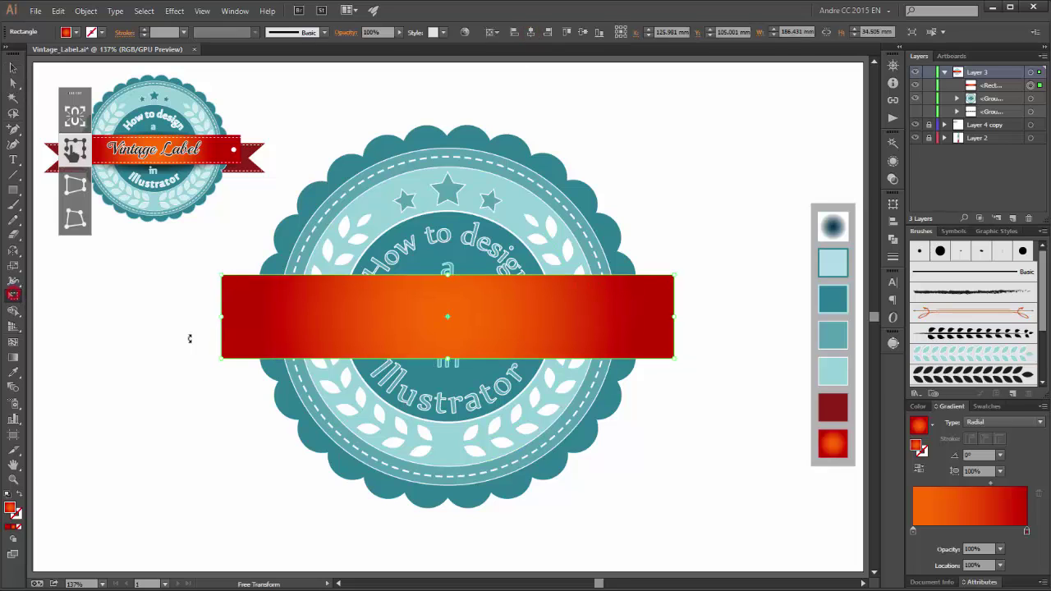
pyautogui.moveTo(218, 317); pyautogui.dragTo(448, 317)
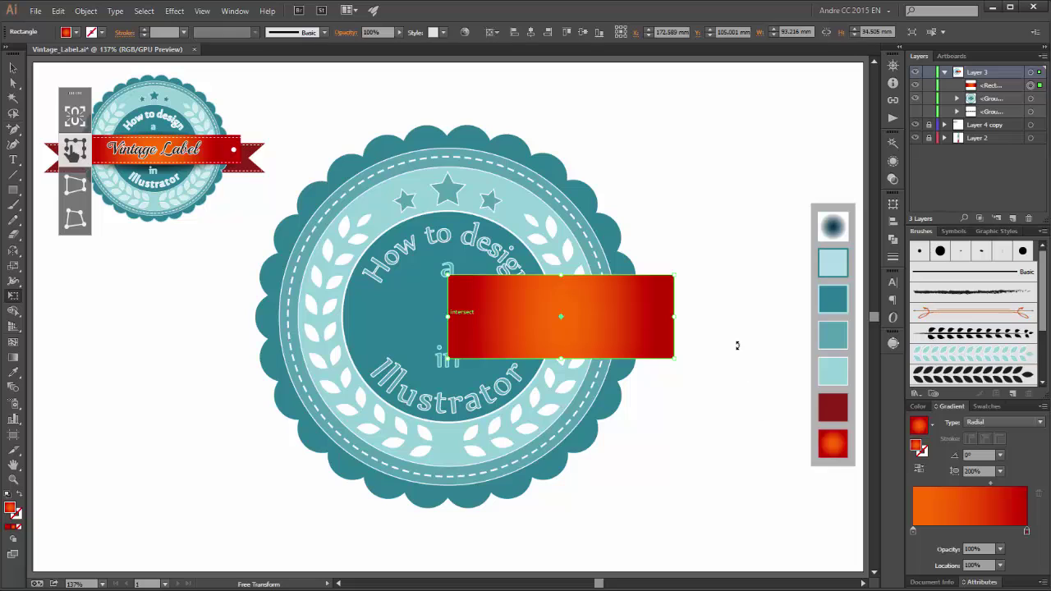
pyautogui.moveTo(674, 315); pyautogui.dragTo(696, 315)
# Duplicate the half ribbon in its layer and offset the lower copy about 39 mm right and 10.6 mm down
pyautogui.moveTo(1005, 90); pyautogui.dragTo(1012, 217)
pyautogui.click(1030, 99)
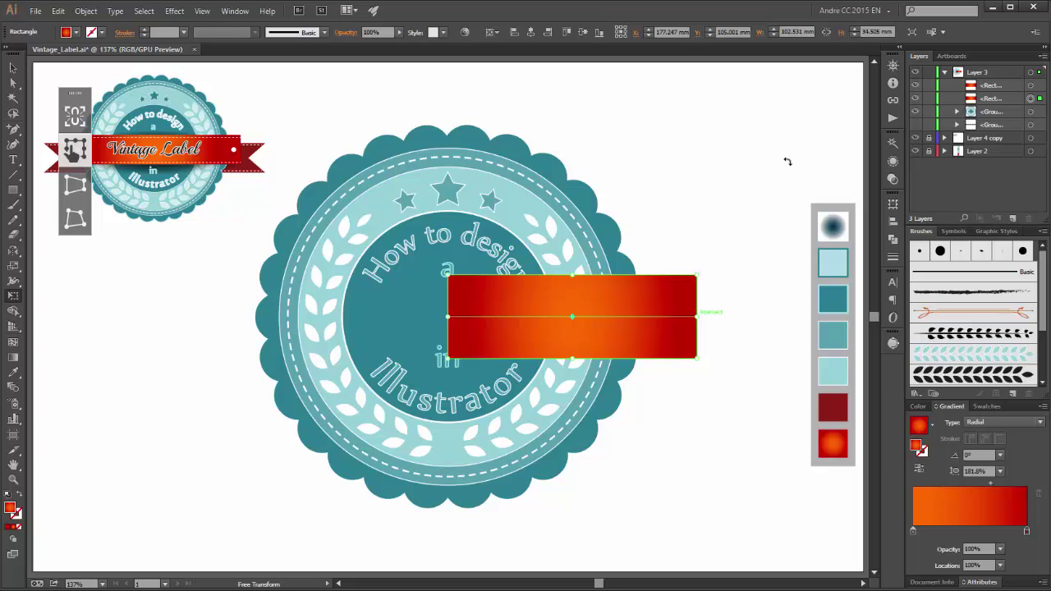
pyautogui.hotkey('shift', 'Down')
pyautogui.hotkey('shift', 'Down')
pyautogui.hotkey('shift', 'Right')
pyautogui.hotkey('shift', 'Right')
pyautogui.hotkey('shift', 'Right')
pyautogui.hotkey('shift', 'Right')
pyautogui.hotkey('shift', 'Right')
pyautogui.hotkey('shift', 'Right')
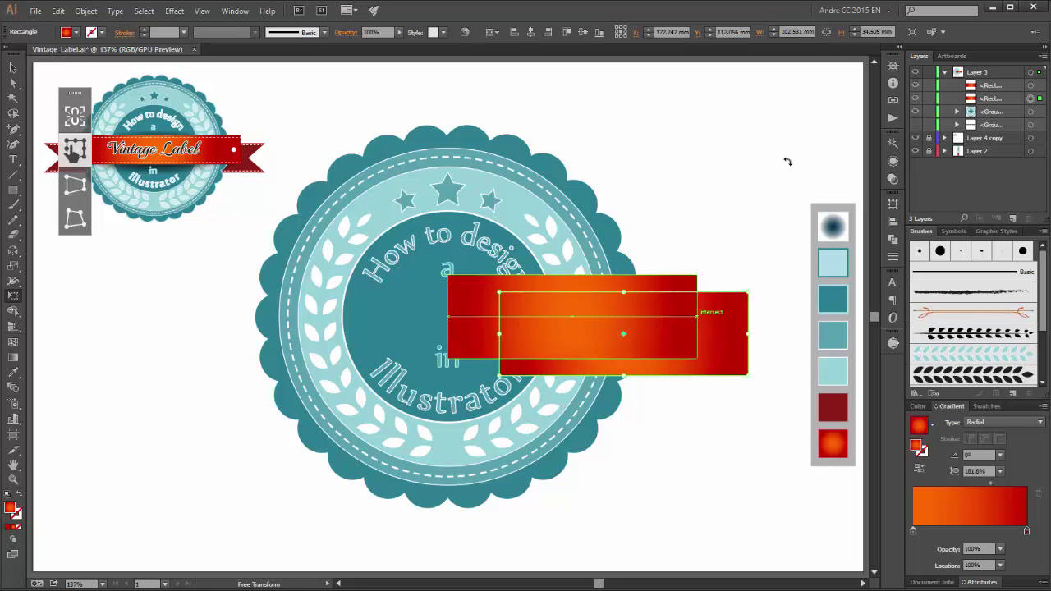
pyautogui.hotkey('shift', 'Right')
pyautogui.hotkey('shift', 'Right')
pyautogui.hotkey('shift', 'Right')
pyautogui.hotkey('shift', 'Right')
pyautogui.hotkey('shift', 'Down')
pyautogui.hotkey('shift', 'Right')
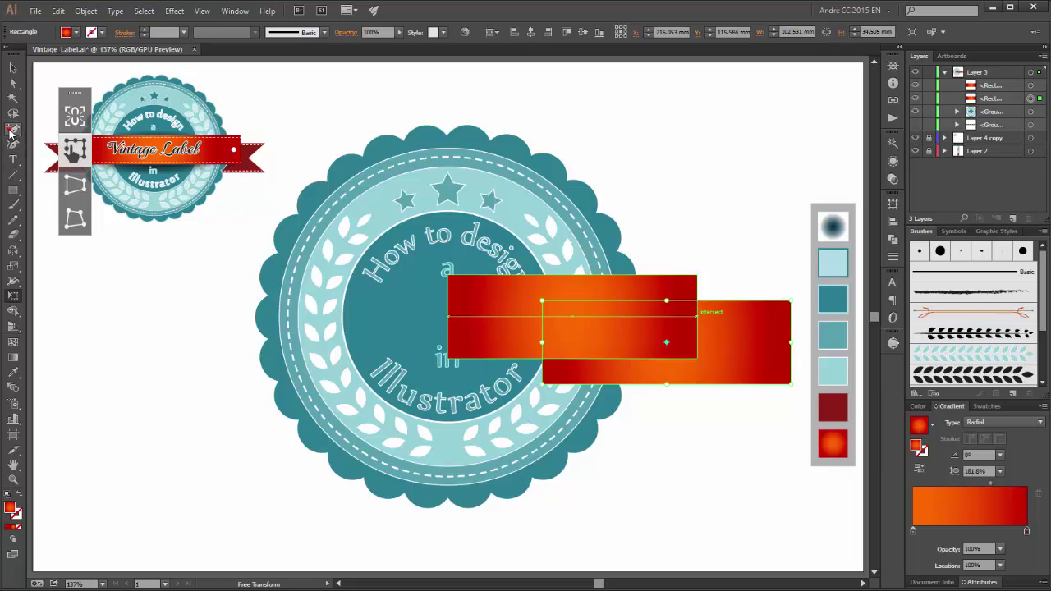
# Add an anchor point on the back ribbon's right edge and centre it vertically between the corner points
pyautogui.click(12, 130)
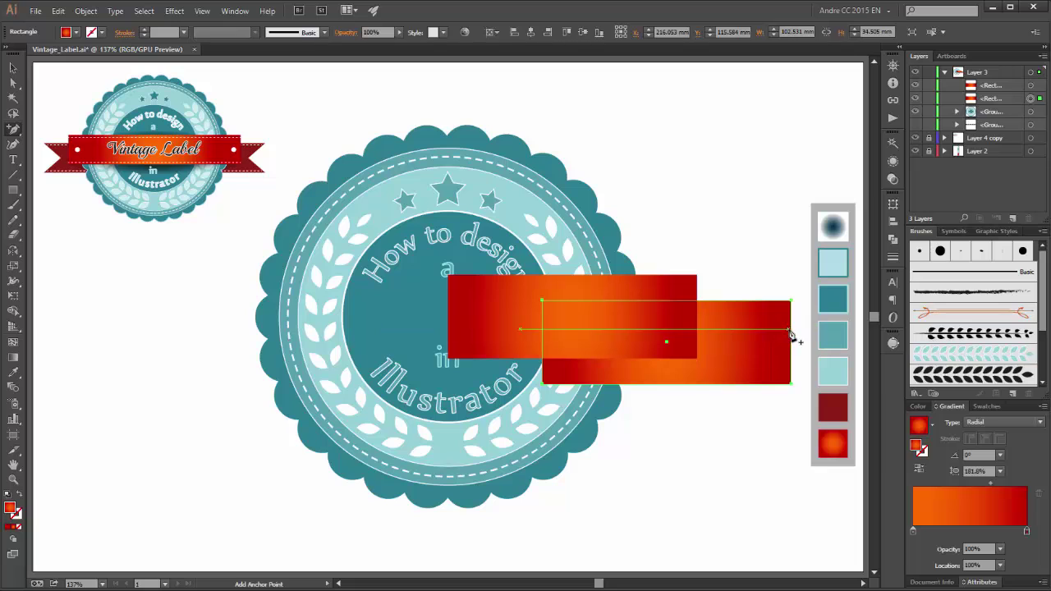
pyautogui.click(791, 329)
pyautogui.click(13, 82)
pyautogui.moveTo(770, 269); pyautogui.dragTo(797, 425)
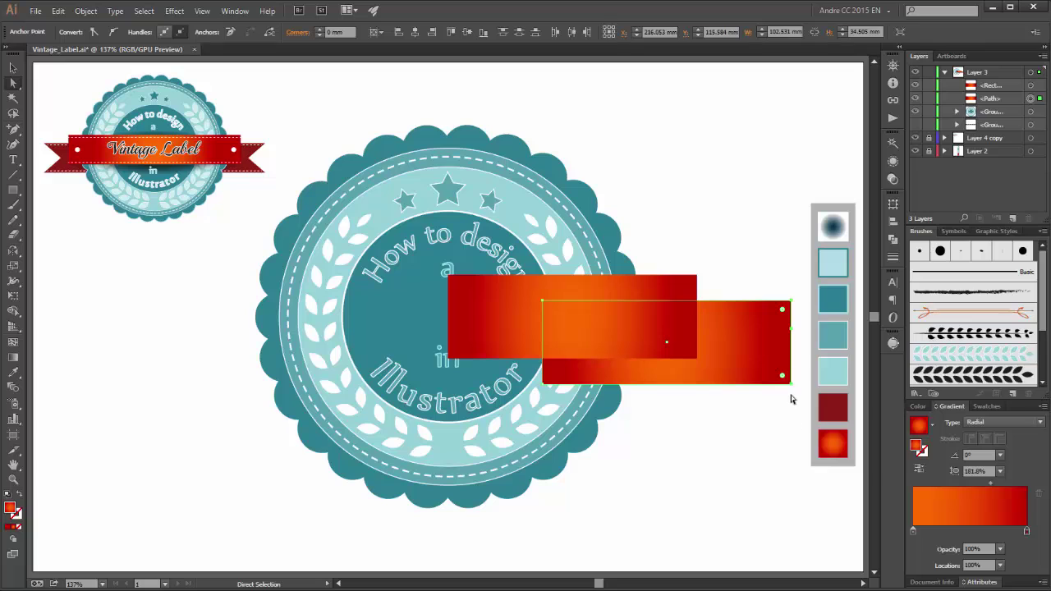
pyautogui.click(376, 32)
pyautogui.click(403, 47)
# Move the new anchor point about 25 mm inward to form a swallowtail notch in the ribbon tail
pyautogui.moveTo(792, 343); pyautogui.dragTo(782, 343)
pyautogui.hotkey('shift', 'Left')
pyautogui.hotkey('shift', 'Left')
pyautogui.hotkey('shift', 'Left')
pyautogui.hotkey('shift', 'Left')
pyautogui.hotkey('shift', 'Left')
pyautogui.hotkey('shift', 'Left')
pyautogui.hotkey('shift', 'Left')
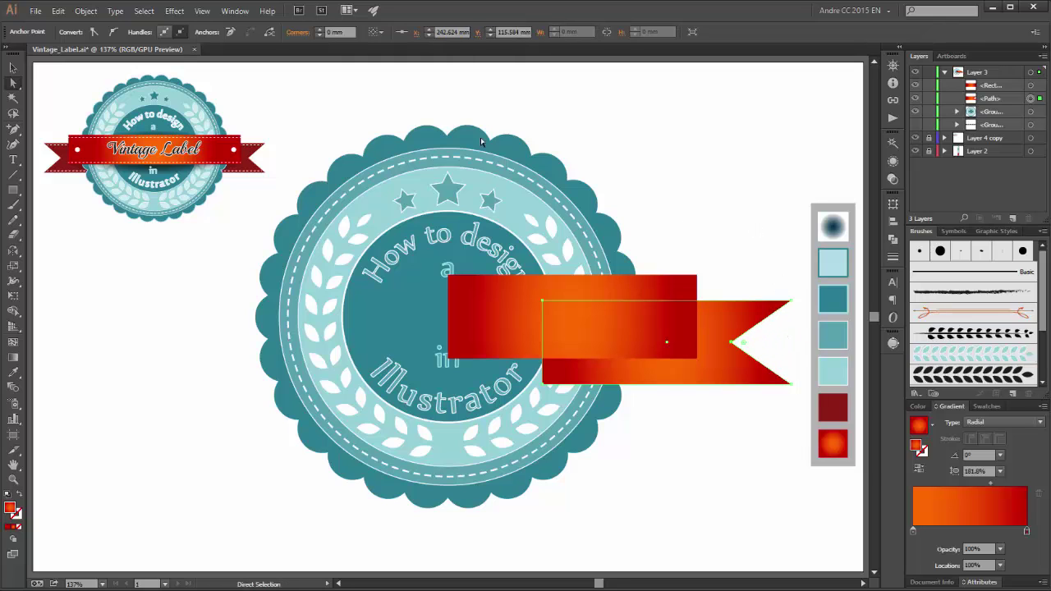
# Shorten the ribbon tail from its inner end to about 81.4 mm by moving both left corner points right
pyautogui.keyDown('shift'); pyautogui.click(539, 315); pyautogui.keyUp('shift')
pyautogui.click(541, 301)
pyautogui.keyDown('shift'); pyautogui.click(546, 380); pyautogui.keyUp('shift')
pyautogui.hotkey('shift', 'Right')
pyautogui.hotkey('shift', 'Right')
pyautogui.hotkey('shift', 'Right')
pyautogui.hotkey('shift', 'Right')
pyautogui.hotkey('shift', 'Right')
pyautogui.hotkey('shift', 'Right')
pyautogui.hotkey('shift', 'Right')
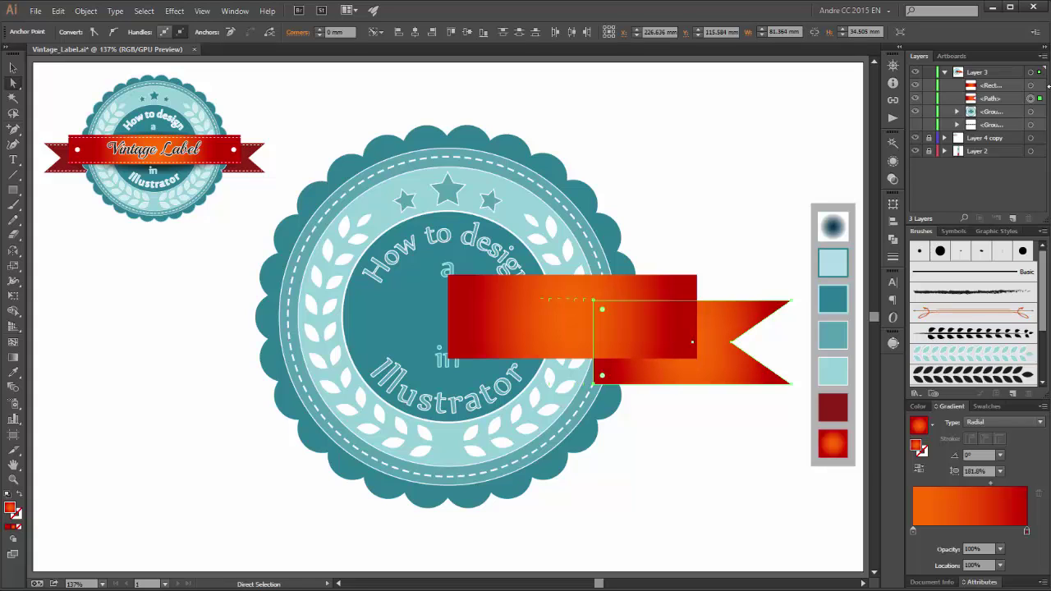
# Duplicate the front half ribbon and narrow the lower copy to about 42.6 mm, starting at the tail's inner edge
pyautogui.moveTo(1012, 86); pyautogui.dragTo(1013, 220)
pyautogui.click(1029, 98)
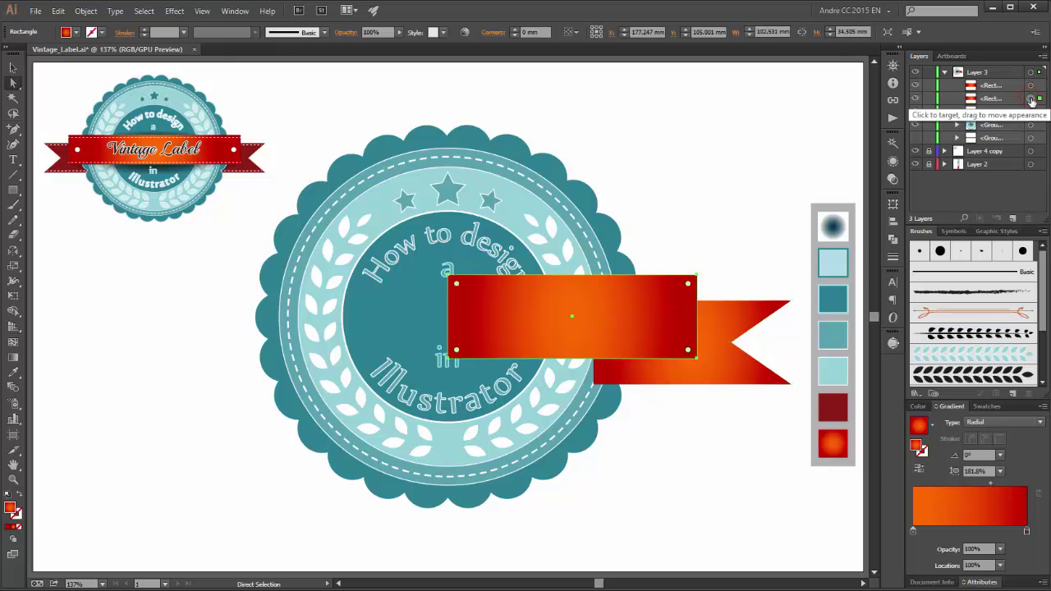
pyautogui.click(14, 296)
pyautogui.moveTo(447, 316); pyautogui.dragTo(593, 317)
# Lower the narrow copy's two left corner points onto the tail's inner corners to form a slanted fold
pyautogui.click(13, 83)
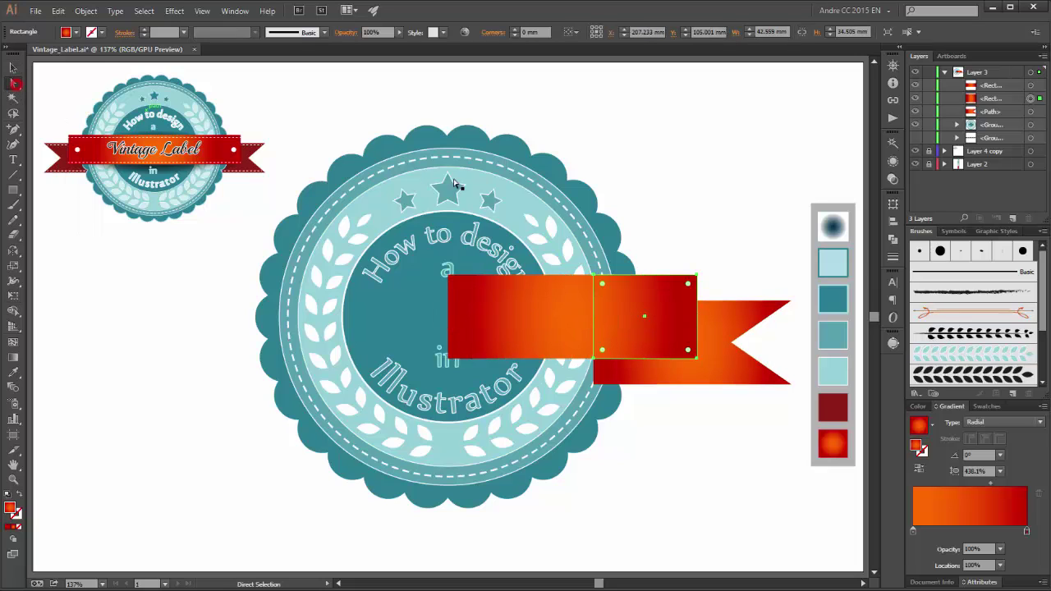
pyautogui.click(602, 283)
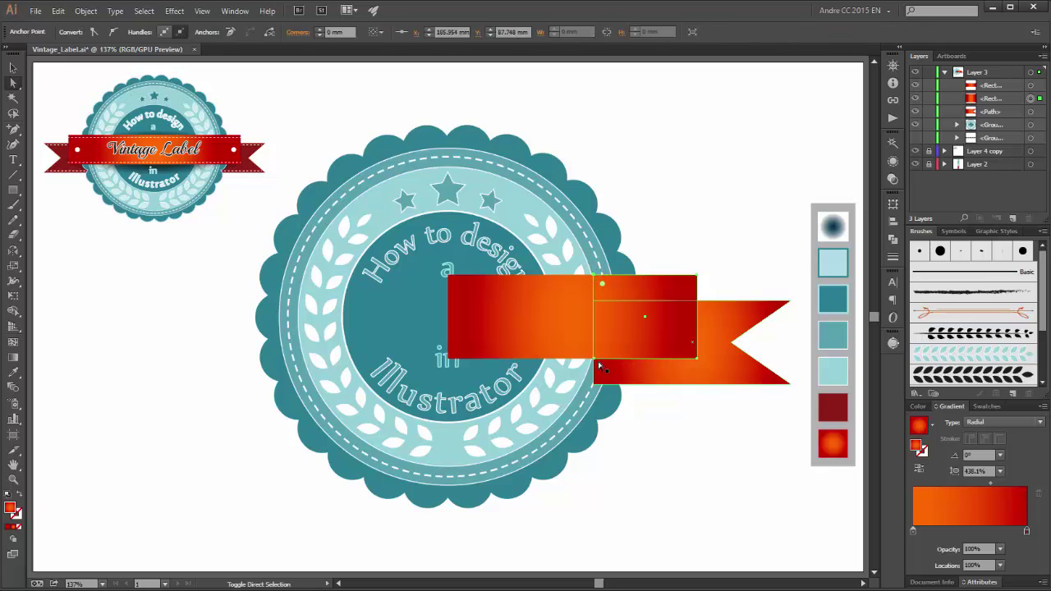
pyautogui.click(597, 354)
pyautogui.keyDown('ctrl'); pyautogui.click(600, 362); pyautogui.keyUp('ctrl')
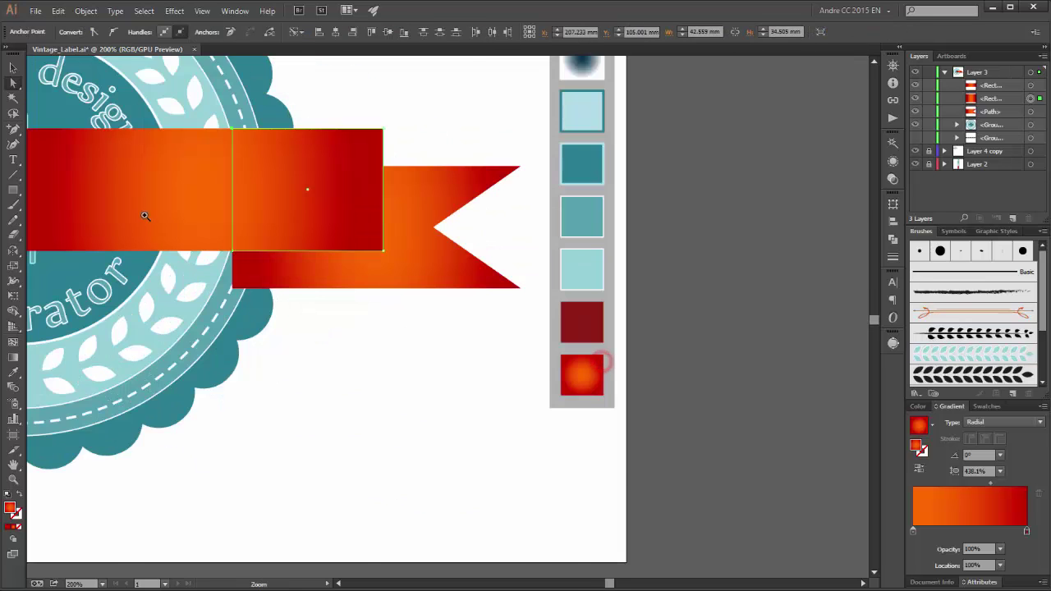
pyautogui.click(142, 214)
pyautogui.click(579, 361)
pyautogui.moveTo(583, 364); pyautogui.dragTo(580, 427)
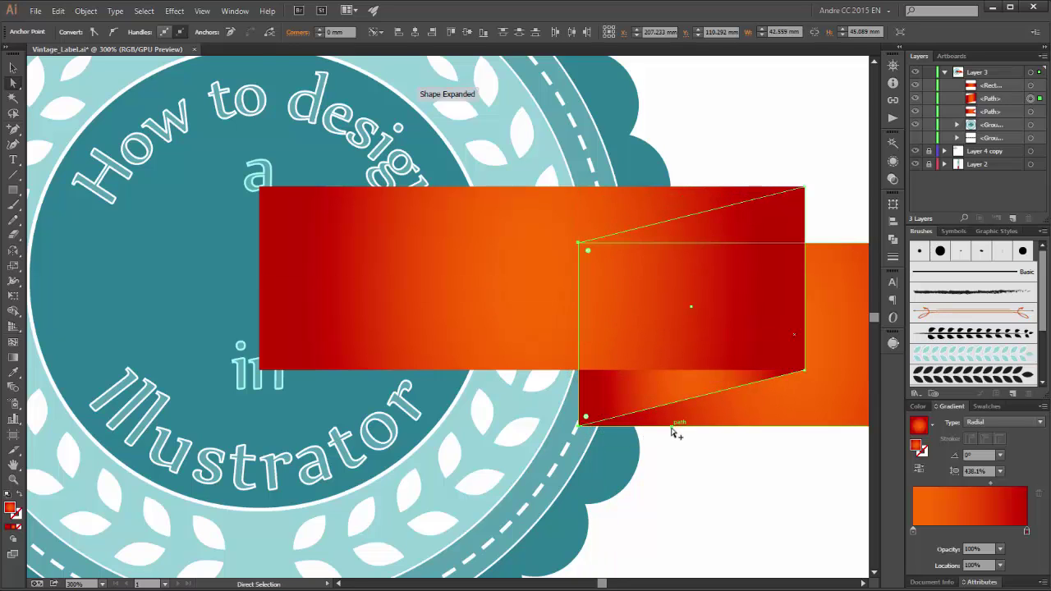
pyautogui.hotkey('ctrl', '1')
pyautogui.scroll(1, 685, 411)
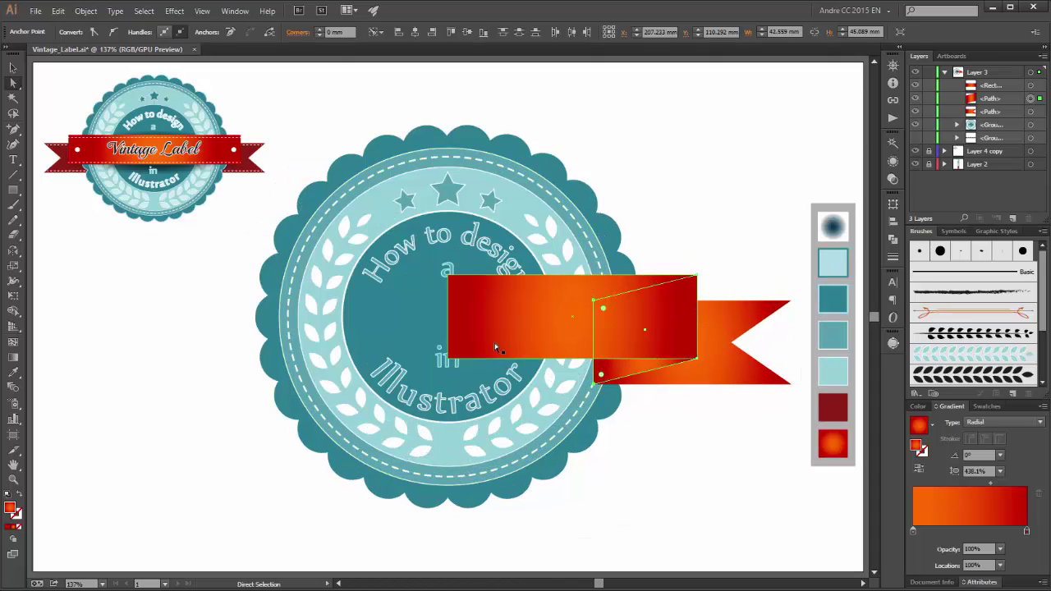
# Sample the dark red swatch onto the fold shape, then darken its fill to 631C1B
pyautogui.click(13, 371)
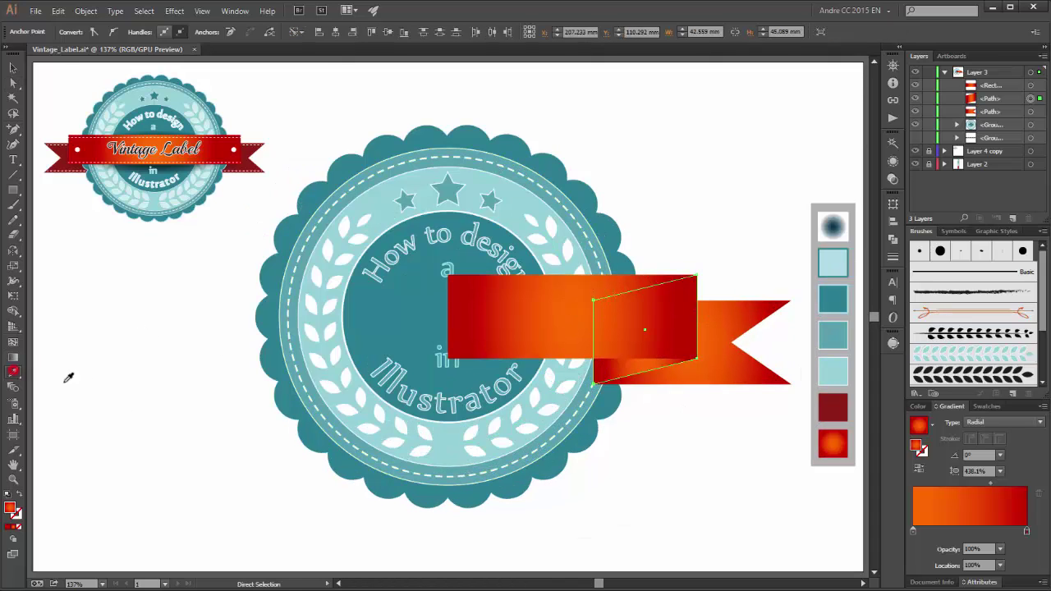
pyautogui.click(832, 408)
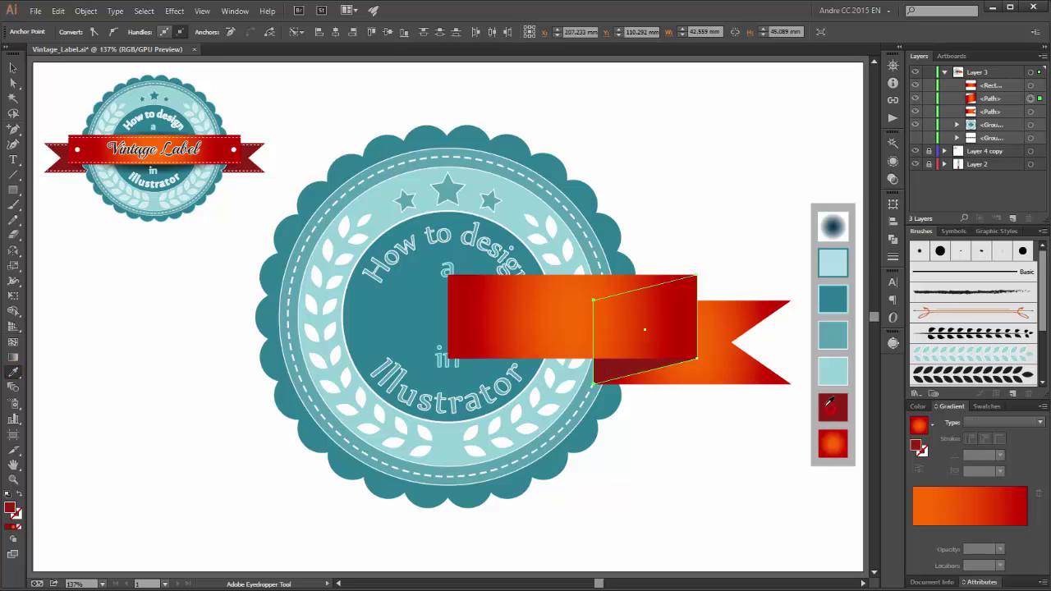
pyautogui.doubleClick(916, 444)
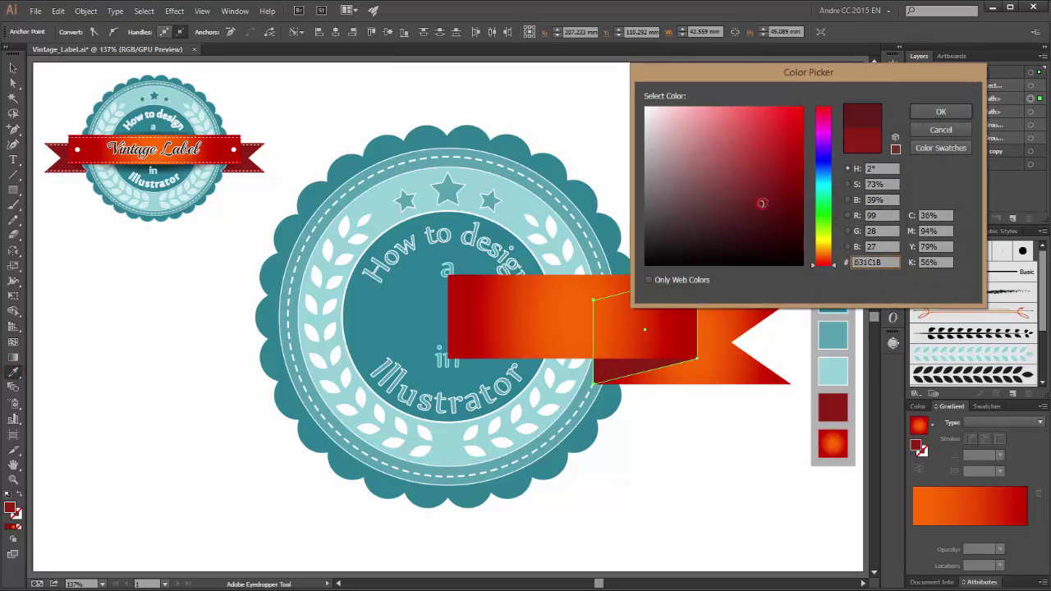
pyautogui.click(940, 111)
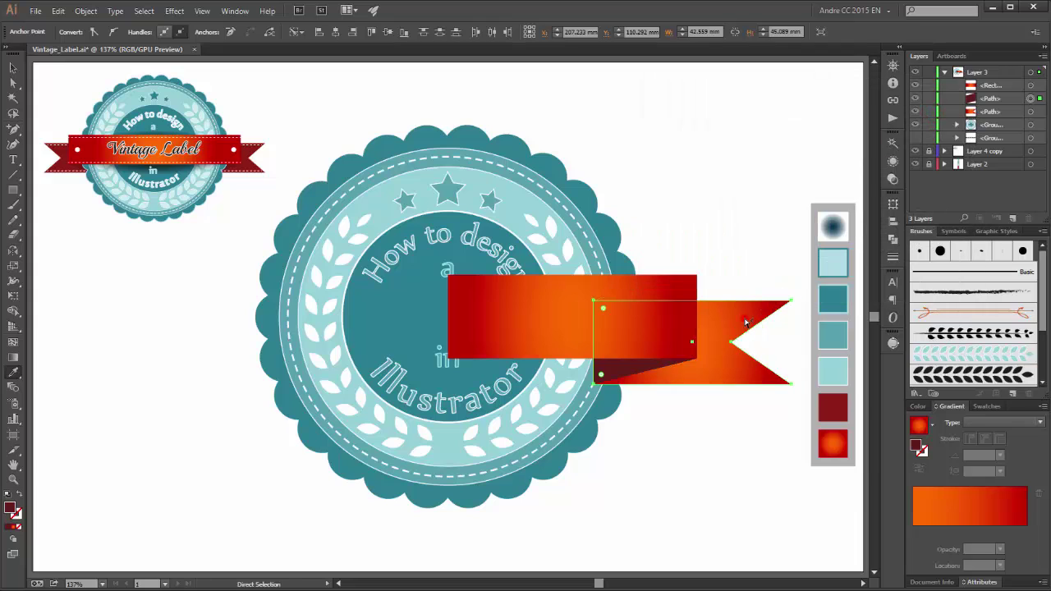
# Fill the swallowtail piece with the dark red sampled from the palette swatch
pyautogui.keyDown('ctrl'); pyautogui.click(748, 320); pyautogui.keyUp('ctrl')
pyautogui.click(832, 405)
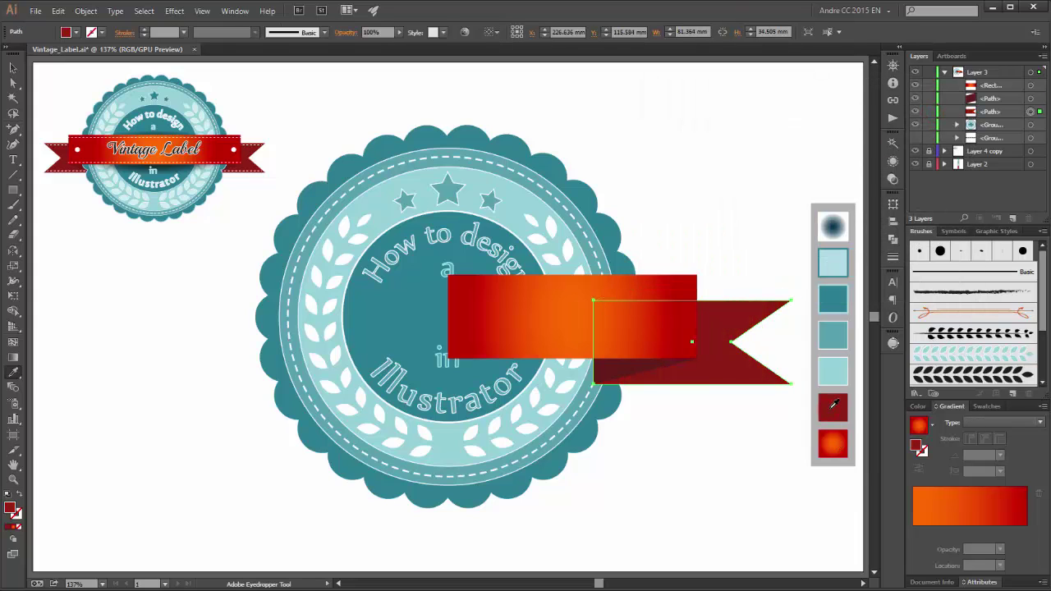
pyautogui.keyDown('ctrl'); pyautogui.click(754, 164); pyautogui.keyUp('ctrl')
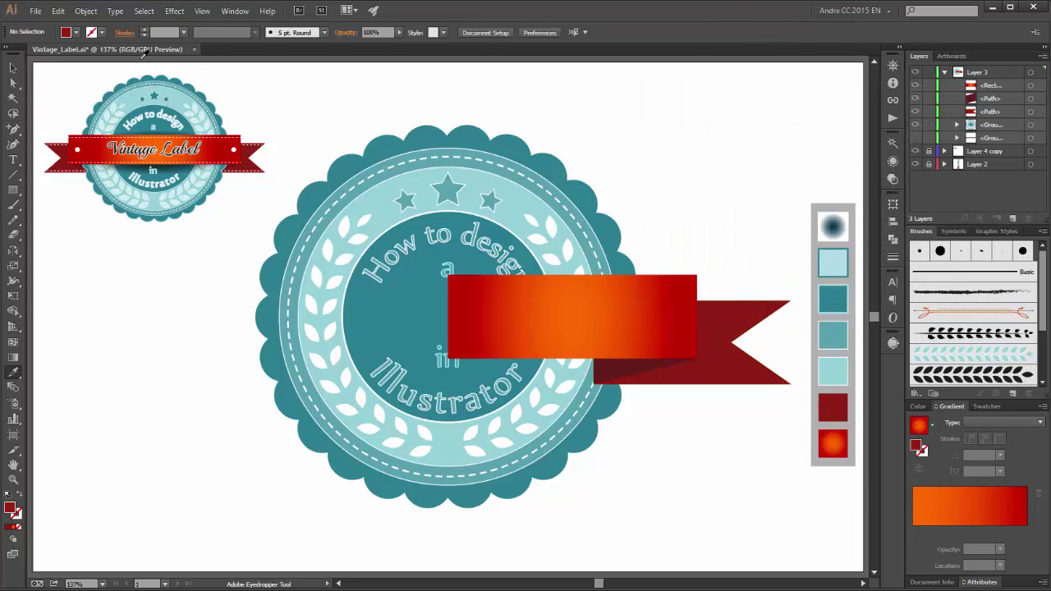
# Reflect a copy of the band, fold and tail across a vertical axis at the band's left edge
pyautogui.click(12, 69)
pyautogui.moveTo(746, 223); pyautogui.dragTo(680, 455)
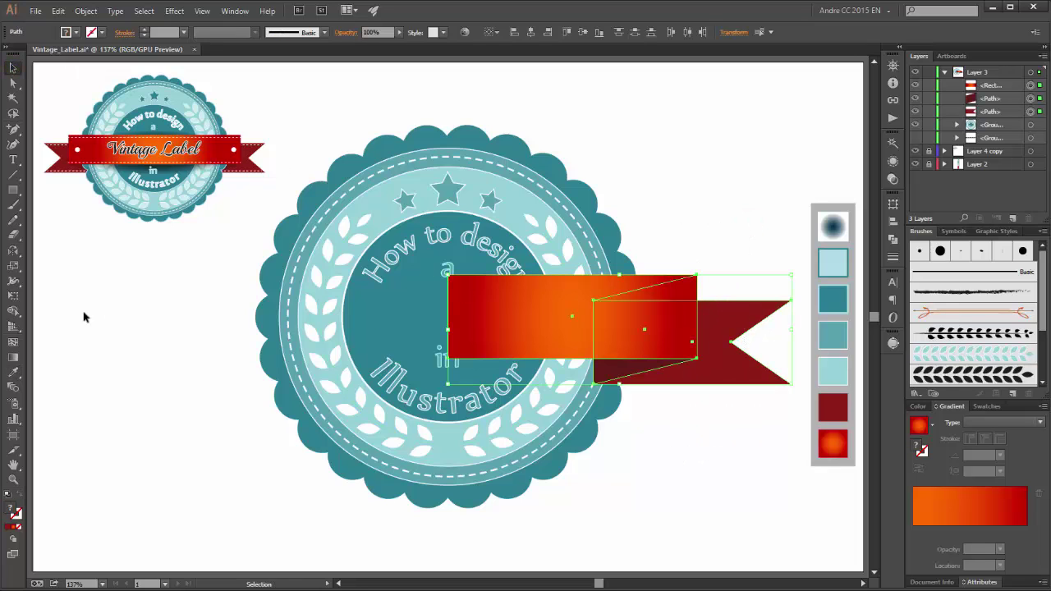
pyautogui.click(13, 250)
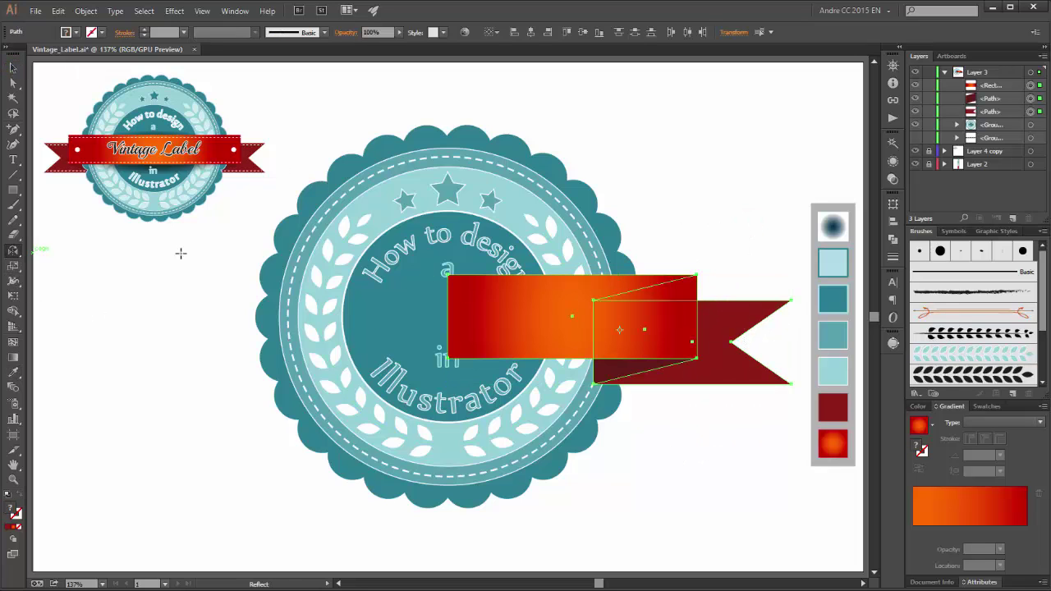
pyautogui.keyDown('alt'); pyautogui.click(444, 356); pyautogui.keyUp('alt')
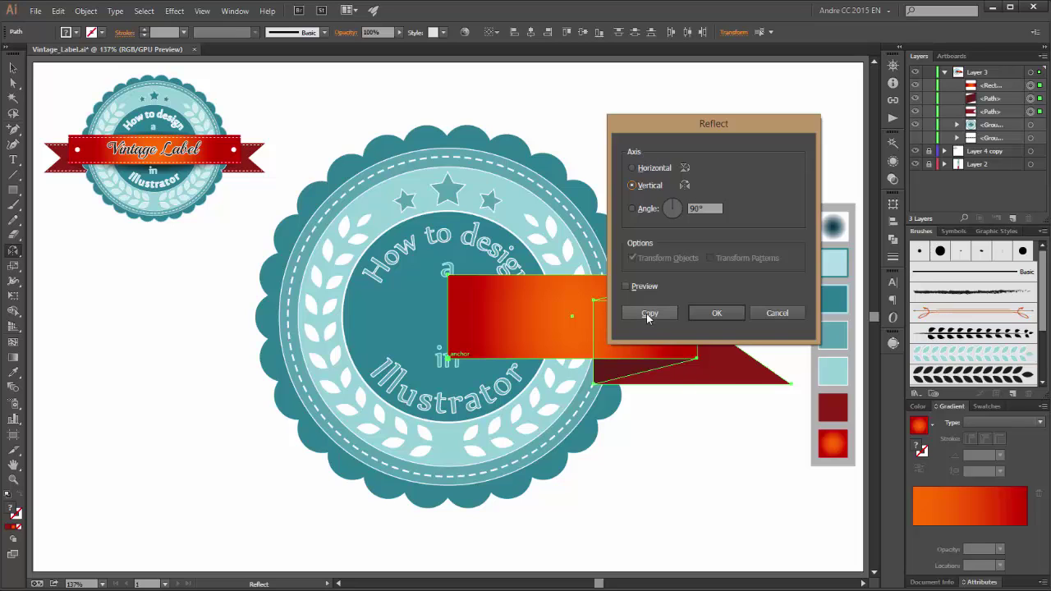
pyautogui.click(649, 315)
# Unite the two front band halves into a single shape with Pathfinder
pyautogui.click(13, 67)
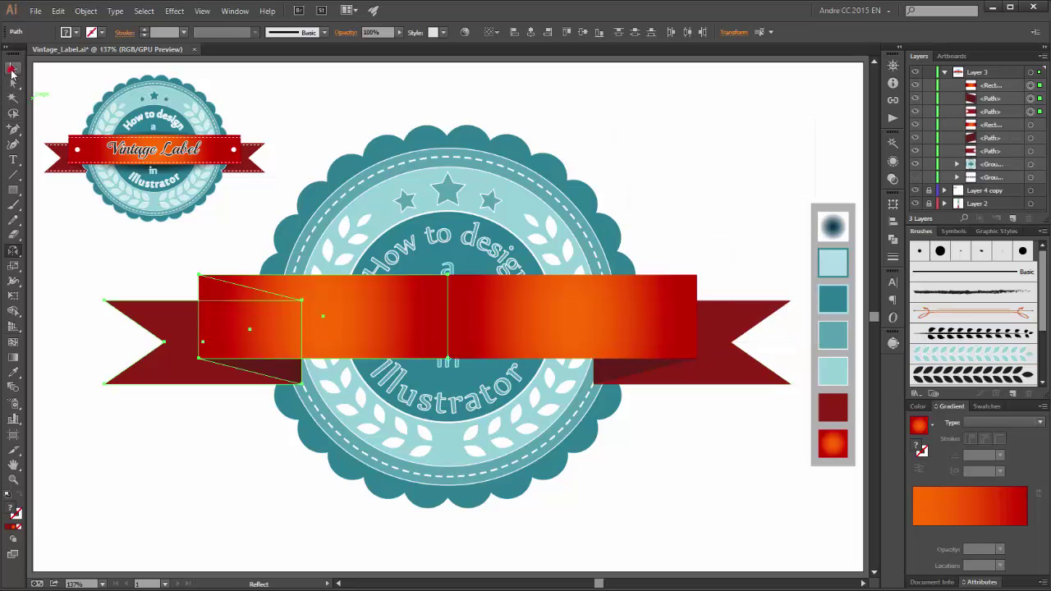
pyautogui.keyDown('shift'); pyautogui.click(361, 295); pyautogui.keyUp('shift')
pyautogui.moveTo(687, 196); pyautogui.dragTo(399, 287)
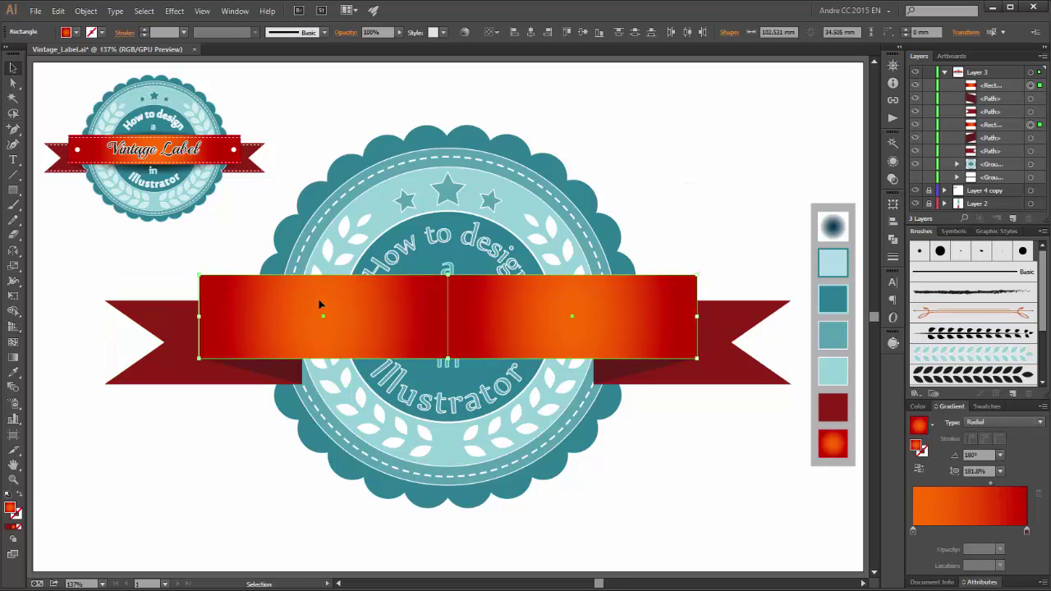
pyautogui.click(892, 238)
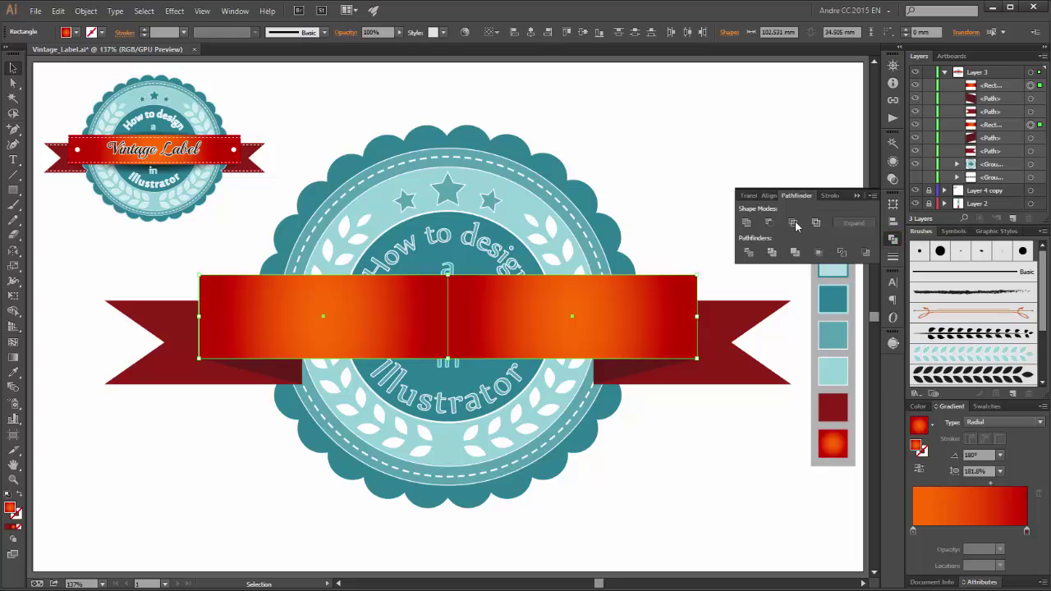
pyautogui.click(746, 223)
pyautogui.click(724, 131)
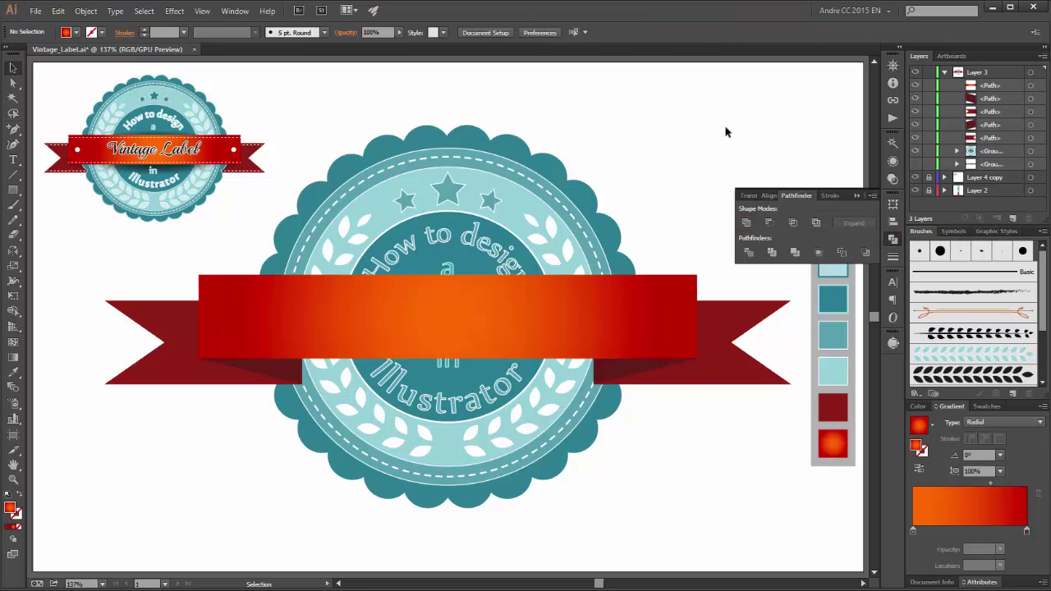
# Select the front band, both folds and both swallowtail pieces of the ribbon and group them
pyautogui.moveTo(726, 133); pyautogui.dragTo(678, 474)
pyautogui.keyDown('shift'); pyautogui.click(246, 345); pyautogui.keyUp('shift')
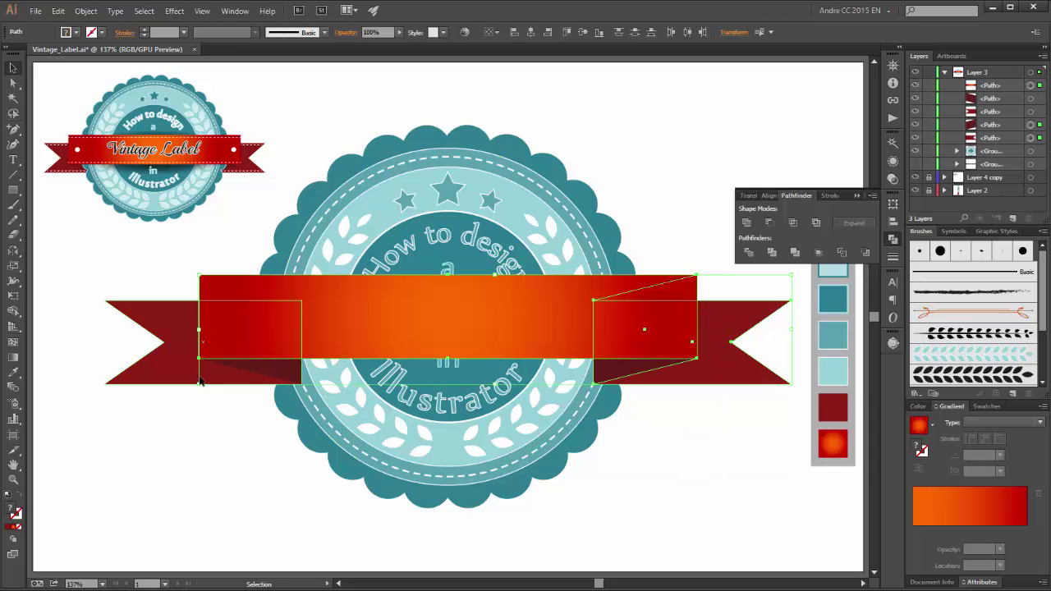
pyautogui.keyDown('shift'); pyautogui.click(158, 353); pyautogui.keyUp('shift')
pyautogui.keyDown('shift'); pyautogui.click(281, 375); pyautogui.keyUp('shift')
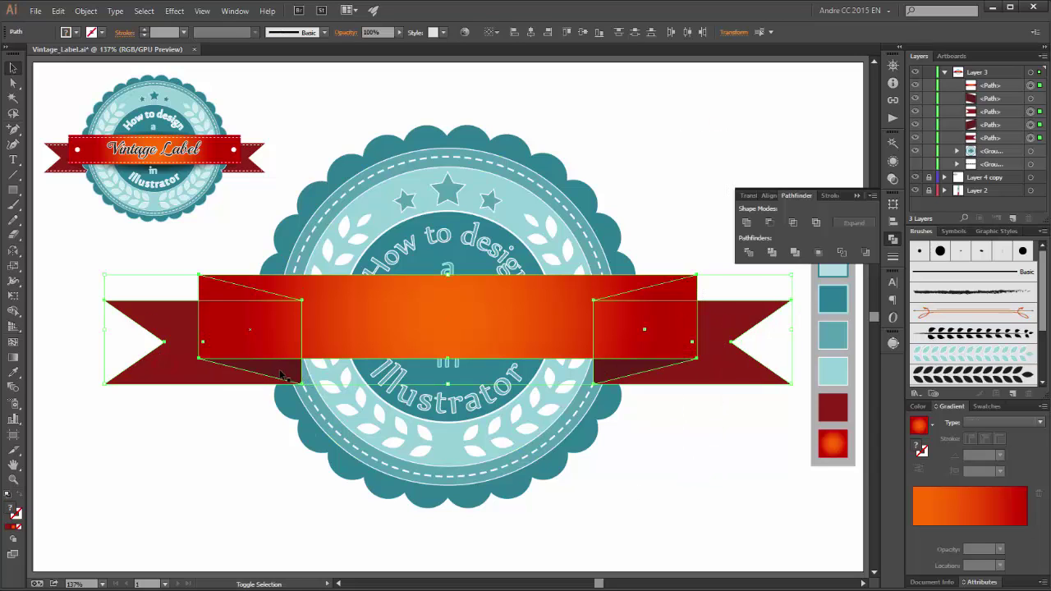
pyautogui.click(85, 11)
pyautogui.click(97, 56)
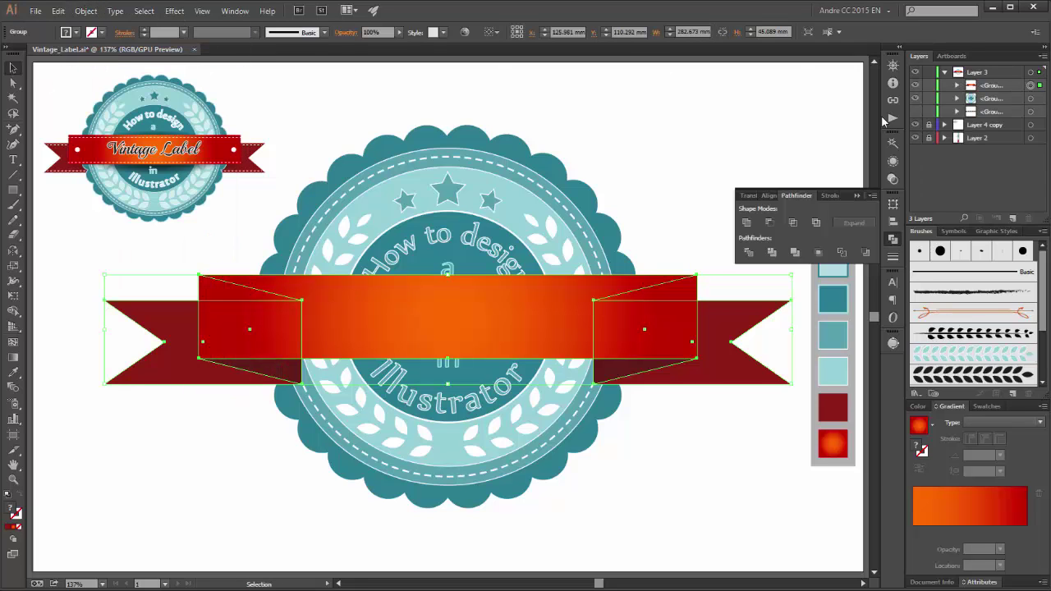
# Align the ribbon group to the artboard and centre it vertically
pyautogui.click(498, 33)
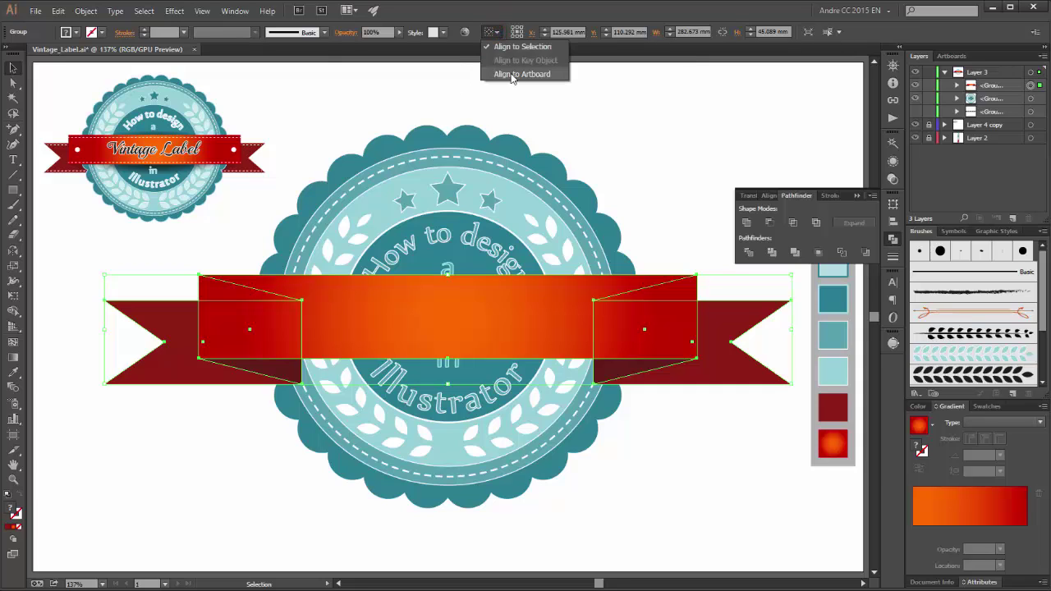
pyautogui.click(519, 74)
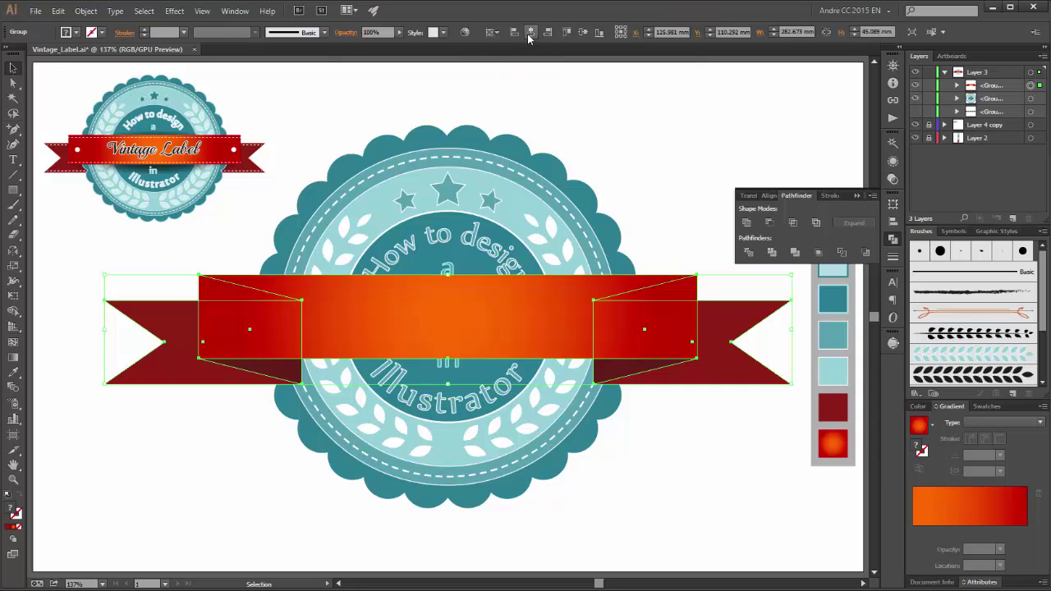
pyautogui.click(583, 34)
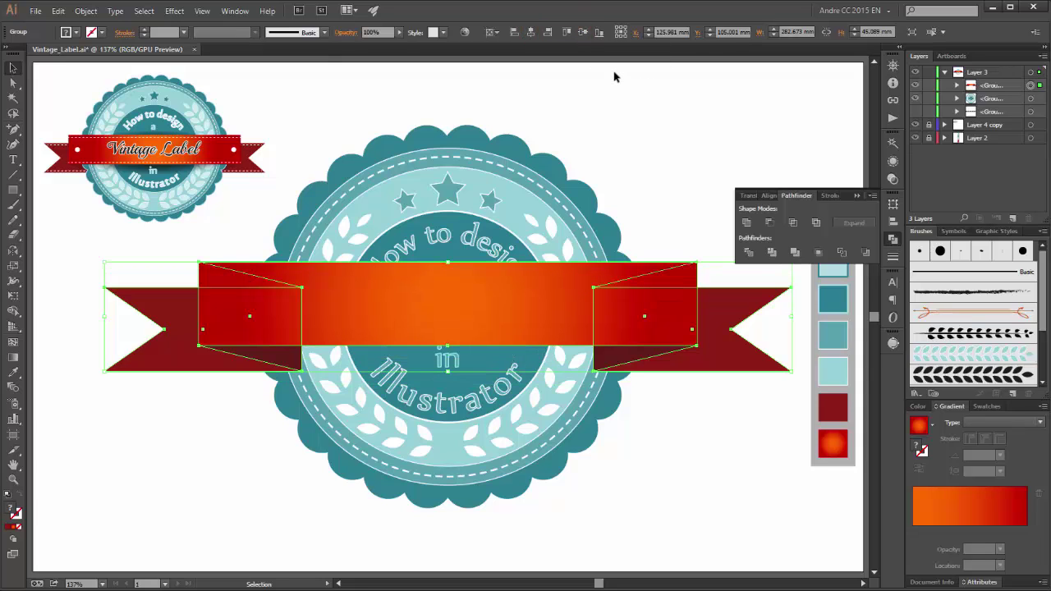
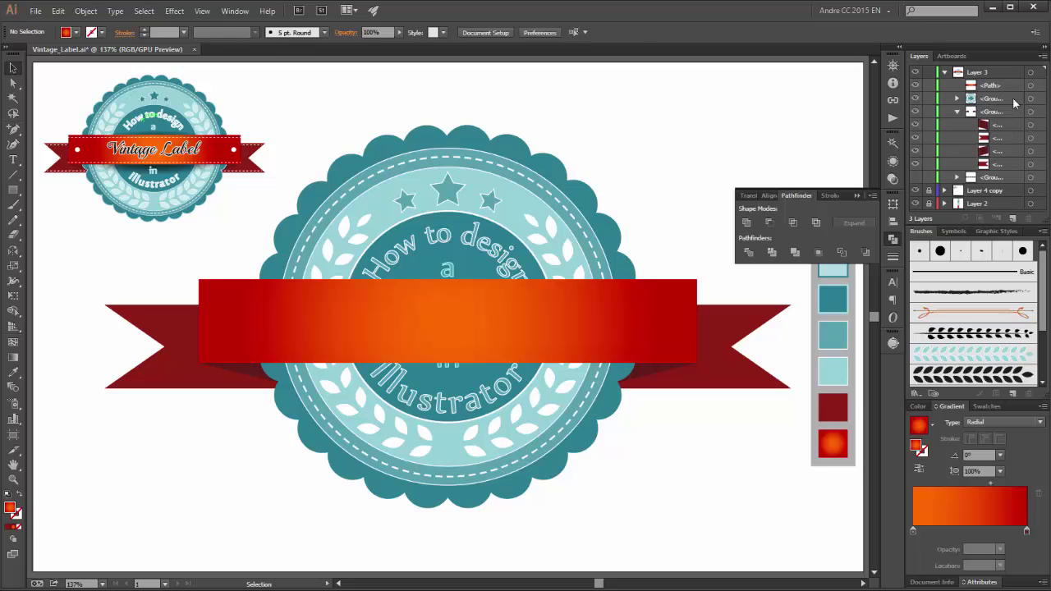
# Add the point text "Vintege Label" on the front of the red band
pyautogui.click(956, 112)
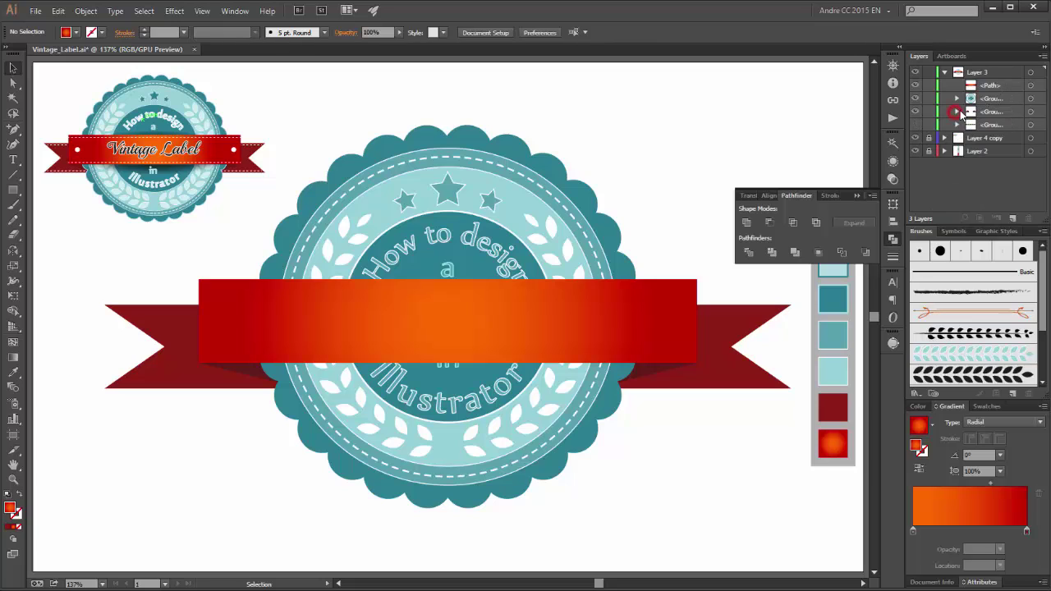
pyautogui.click(857, 197)
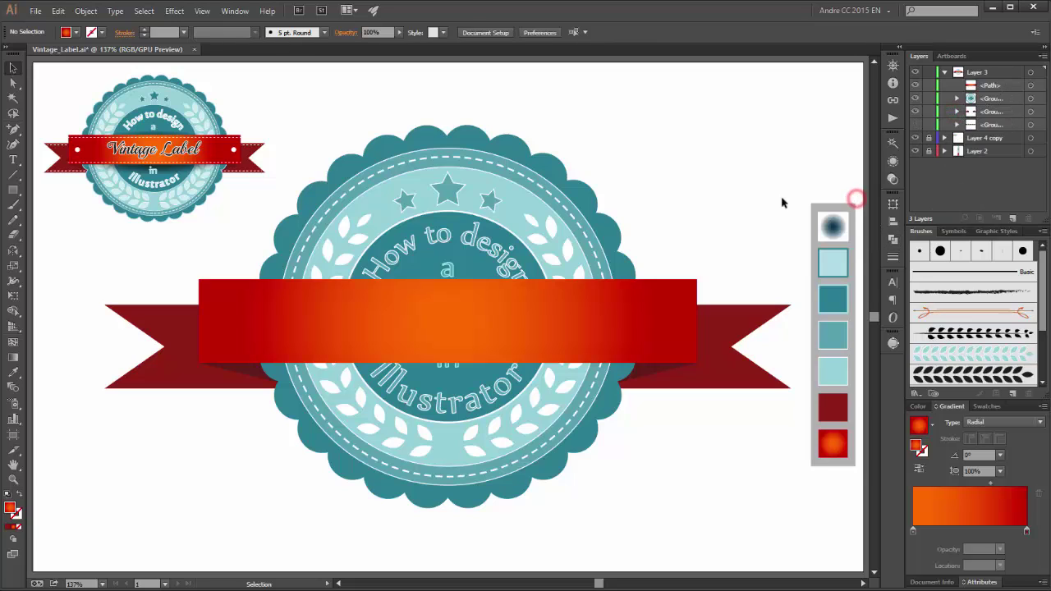
pyautogui.click(13, 161)
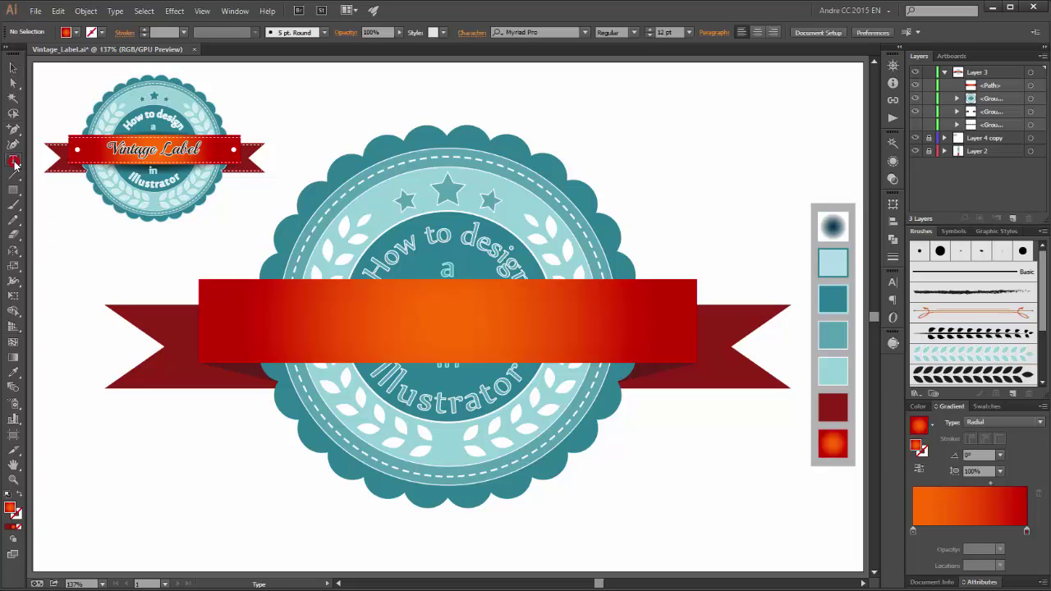
pyautogui.click(329, 326)
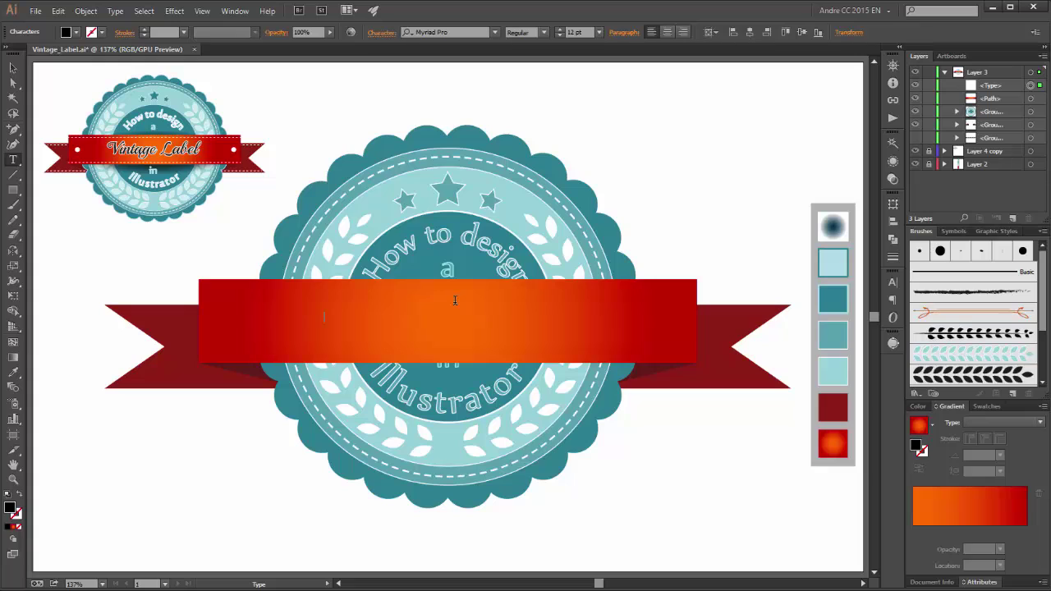
pyautogui.write('Vintege Label')
# Set the band text to 50 pt in the PlayballPro-Regular font
pyautogui.click(1031, 85)
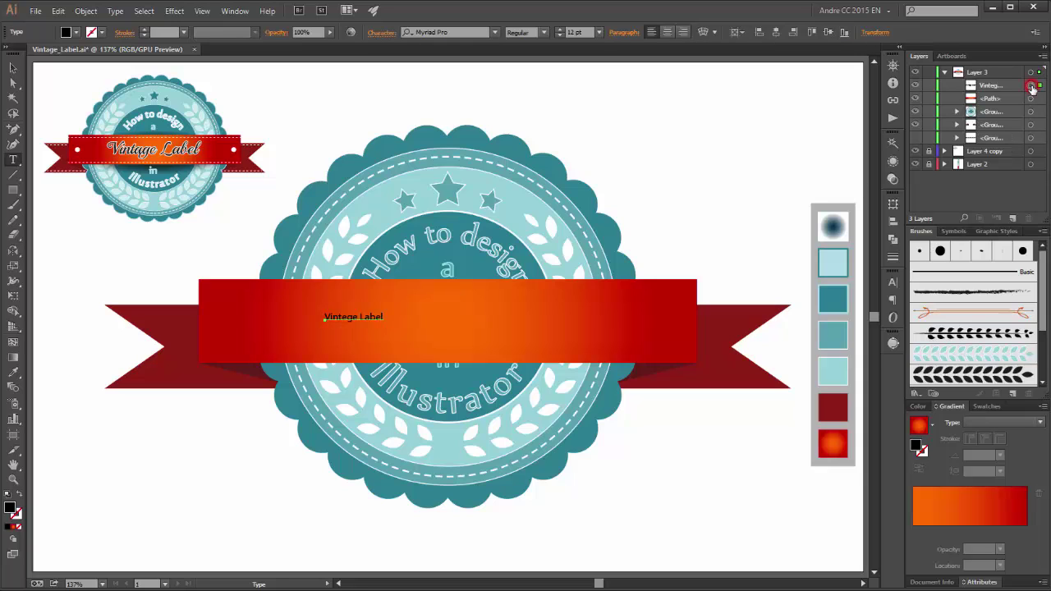
pyautogui.click(574, 31)
pyautogui.press('Return')
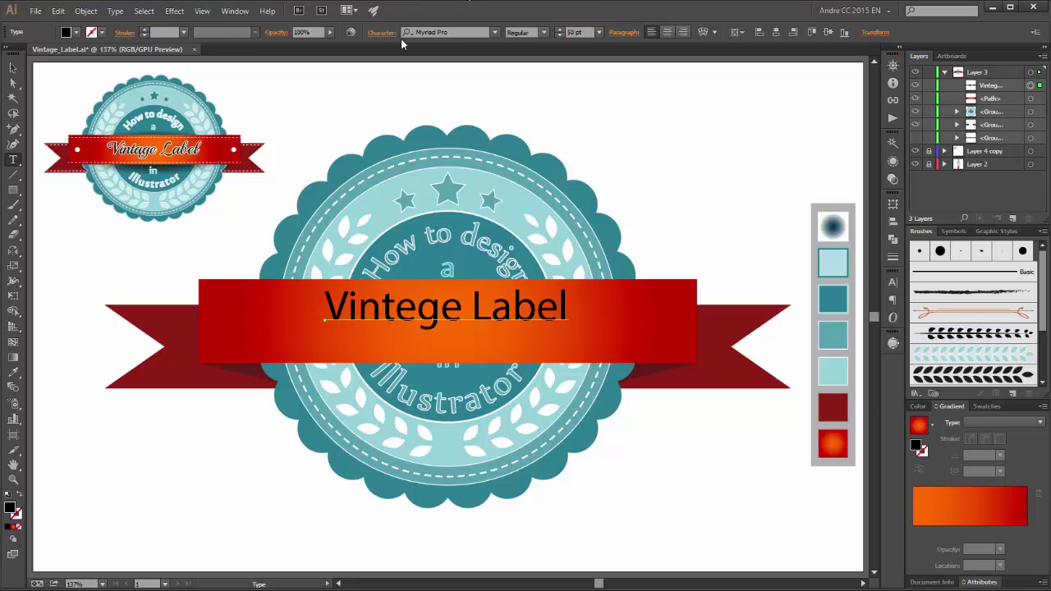
pyautogui.click(464, 31)
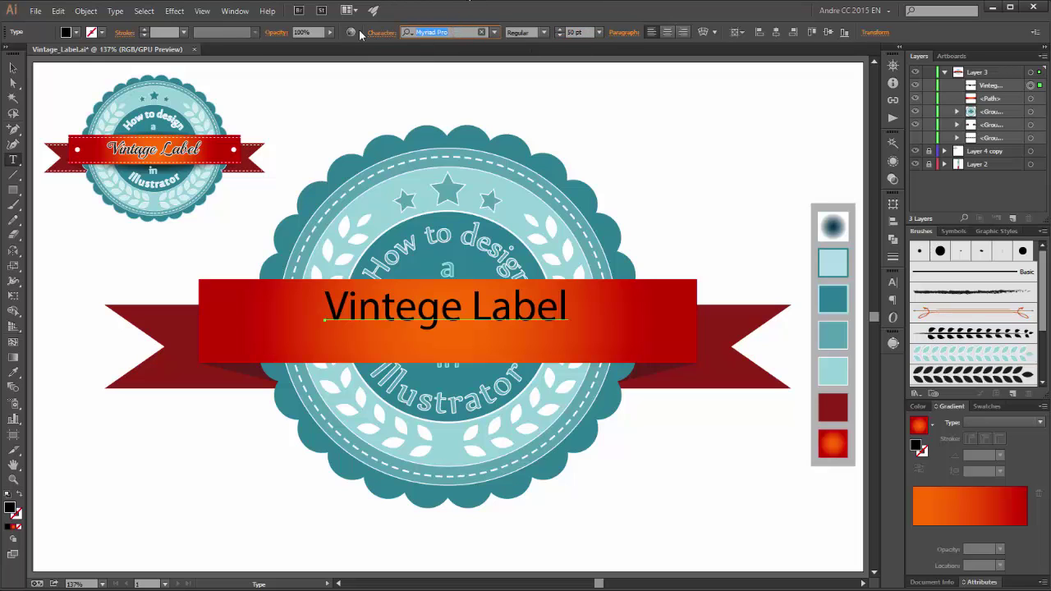
pyautogui.write('play')
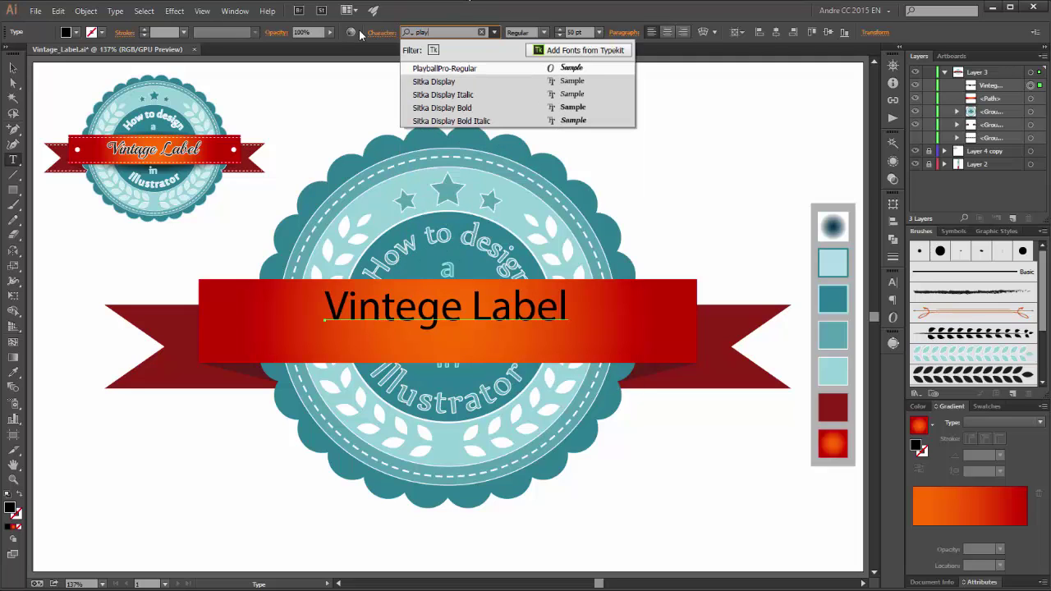
pyautogui.press('Down')
pyautogui.press('Up')
pyautogui.press('Return')
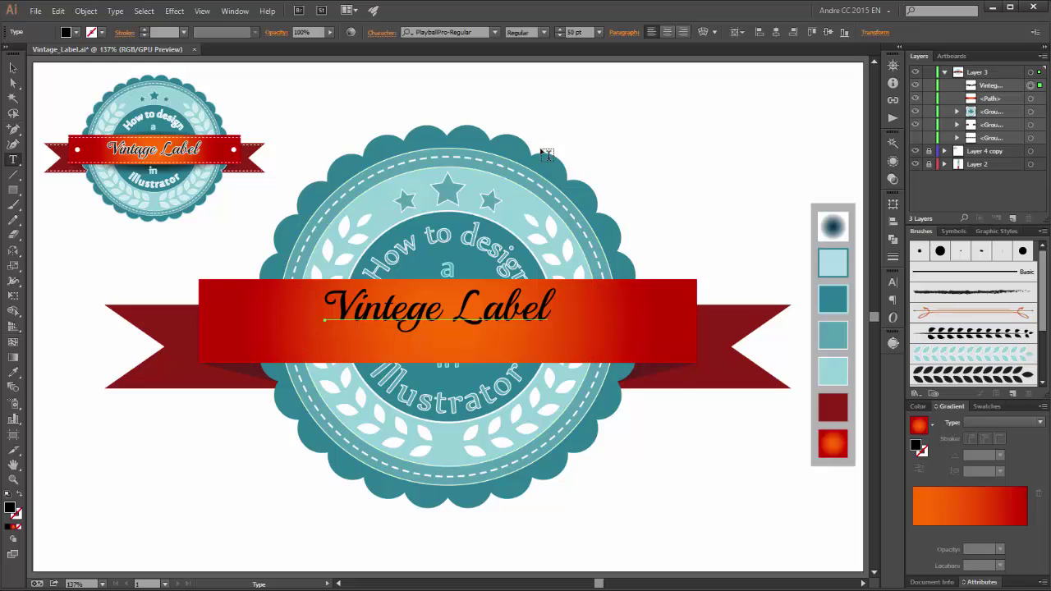
# Centre the band text horizontally on the artboard
pyautogui.click(12, 67)
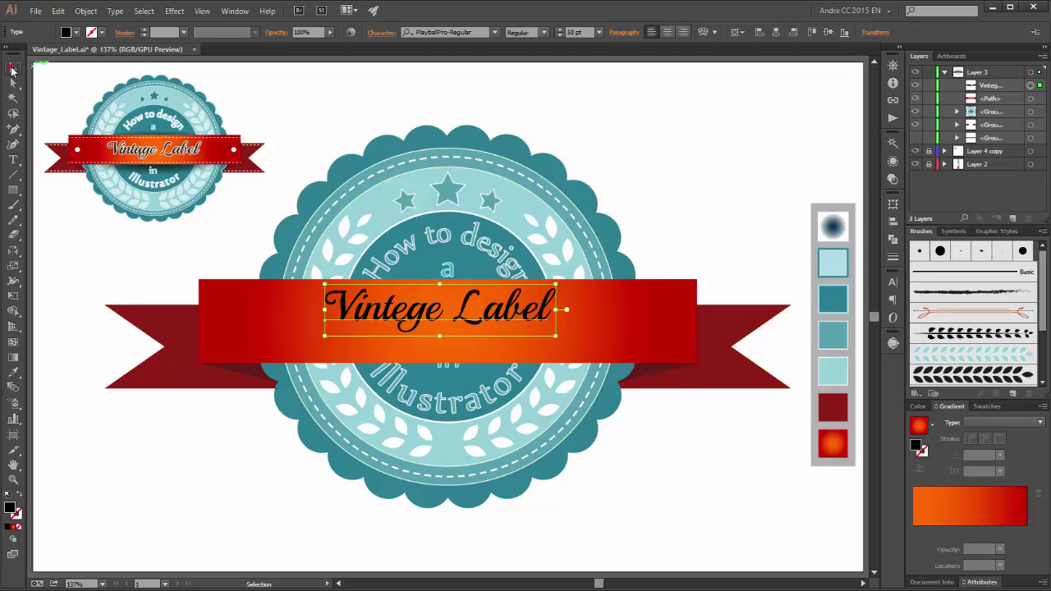
pyautogui.click(736, 33)
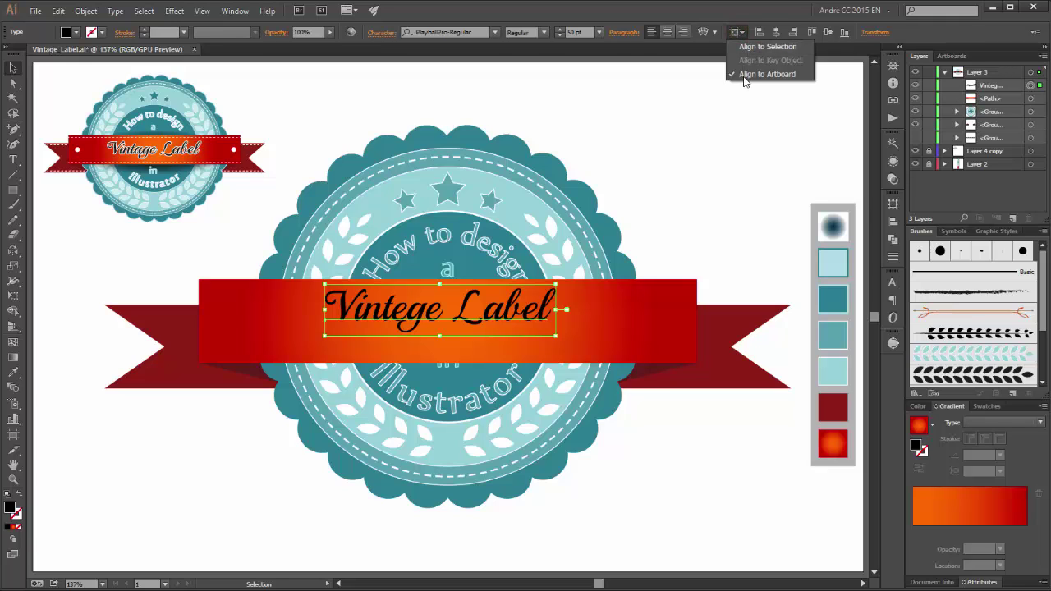
pyautogui.click(763, 14)
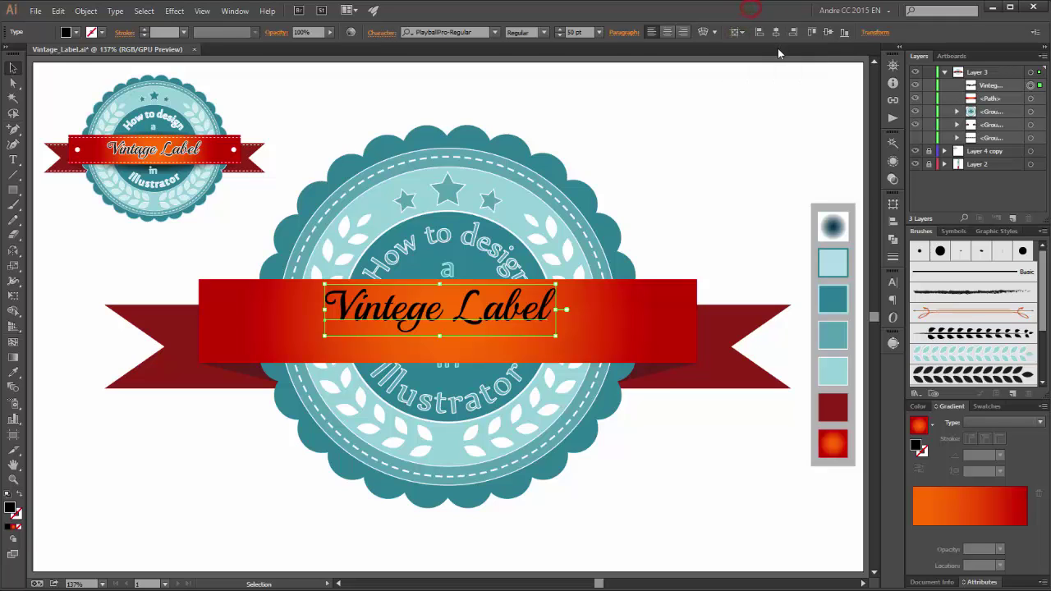
pyautogui.click(776, 33)
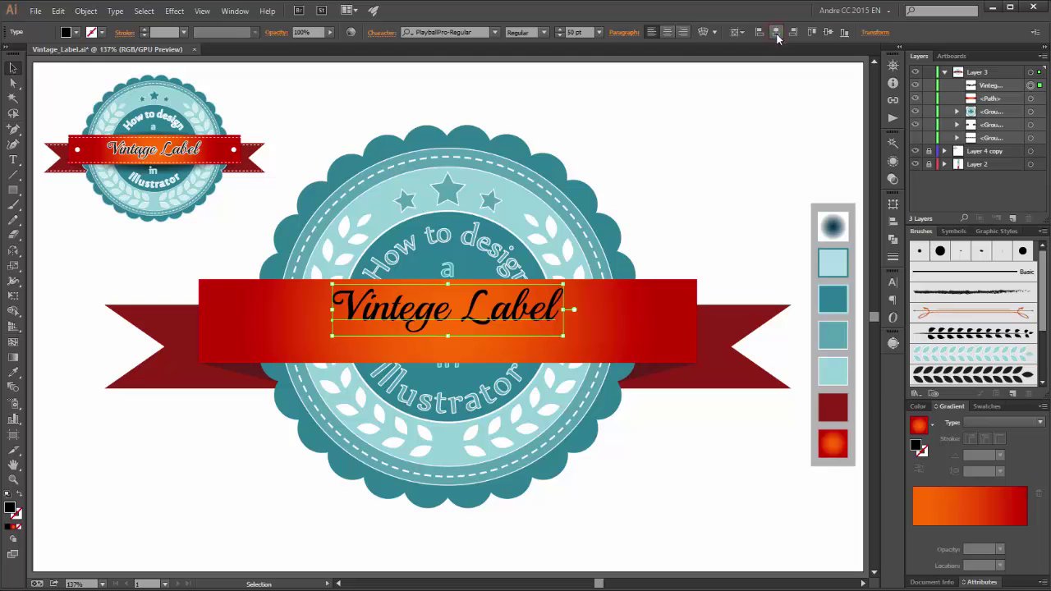
# Nudge the text down to the vertical middle of the red band
pyautogui.press('Down')
pyautogui.press('Down')
pyautogui.press('Down')
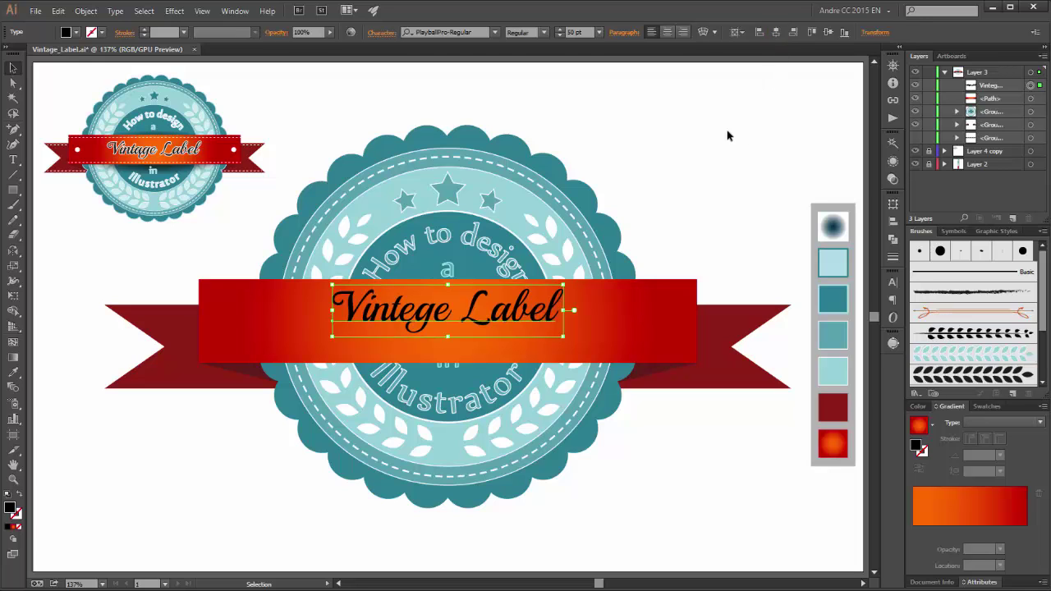
pyautogui.press('Down')
pyautogui.press('Down')
pyautogui.press('Down')
pyautogui.press('Down')
pyautogui.press('Down')
pyautogui.press('Down')
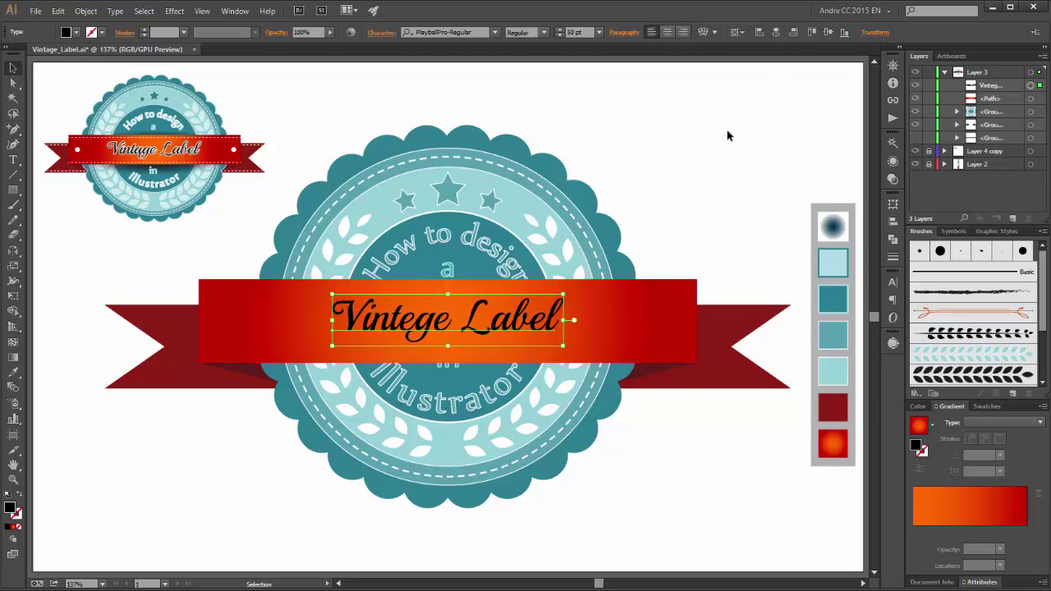
pyautogui.keyDown('shift'); pyautogui.click(559, 294); pyautogui.keyUp('shift')
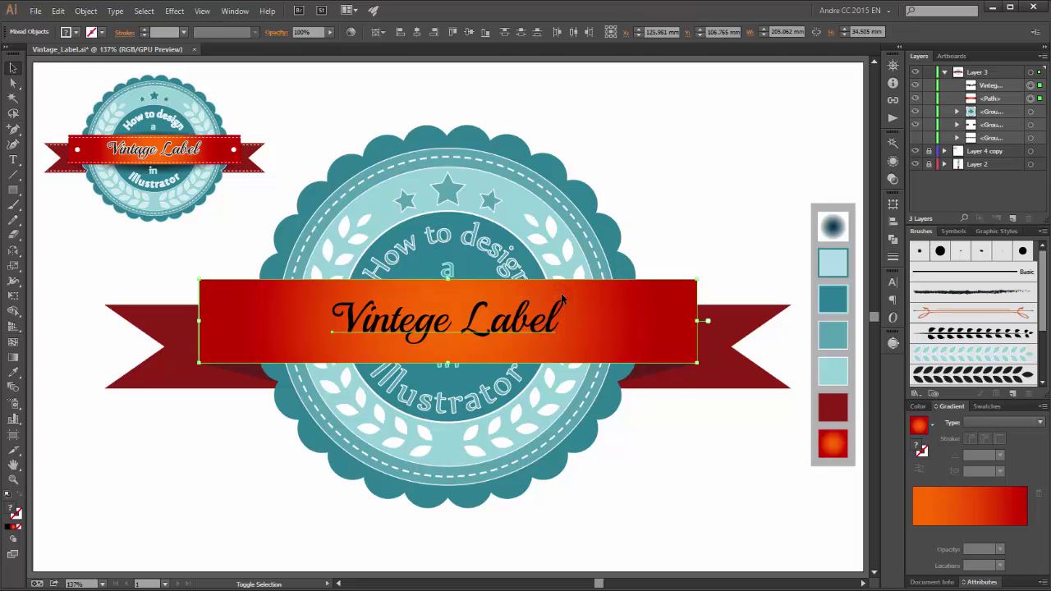
pyautogui.hotkey('ctrl', 'shift', 'o')
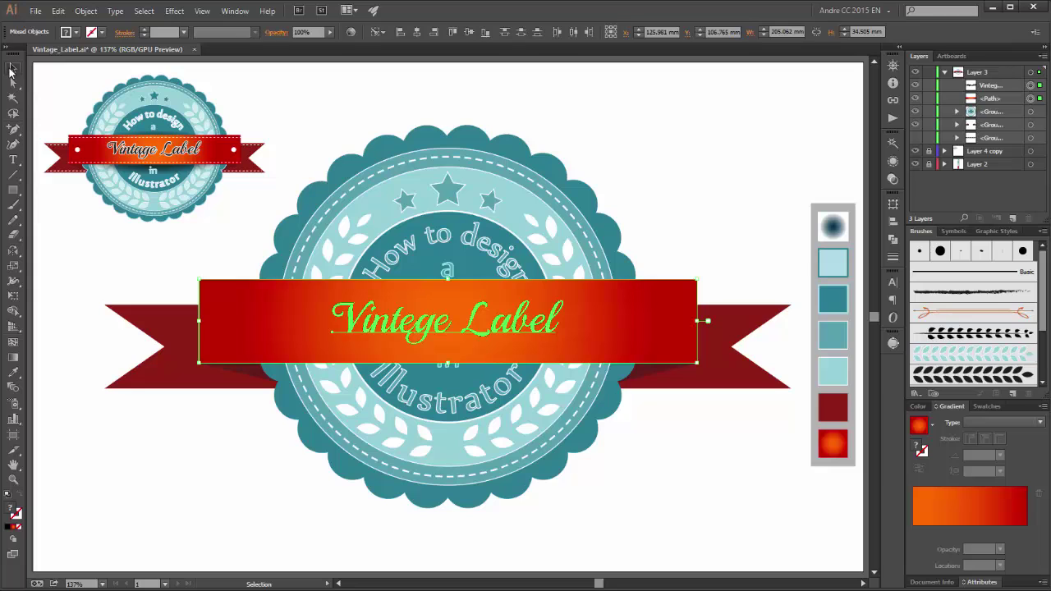
# Enlarge the band text proportionally from its centre to about 58 pt with Free Transform
pyautogui.click(13, 297)
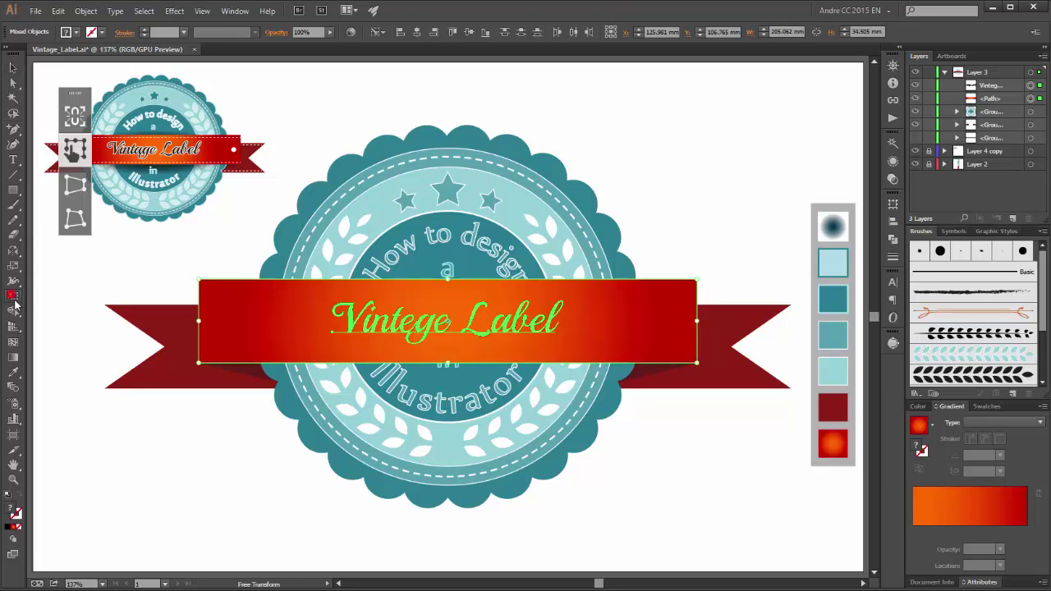
pyautogui.click(171, 497)
pyautogui.click(435, 325)
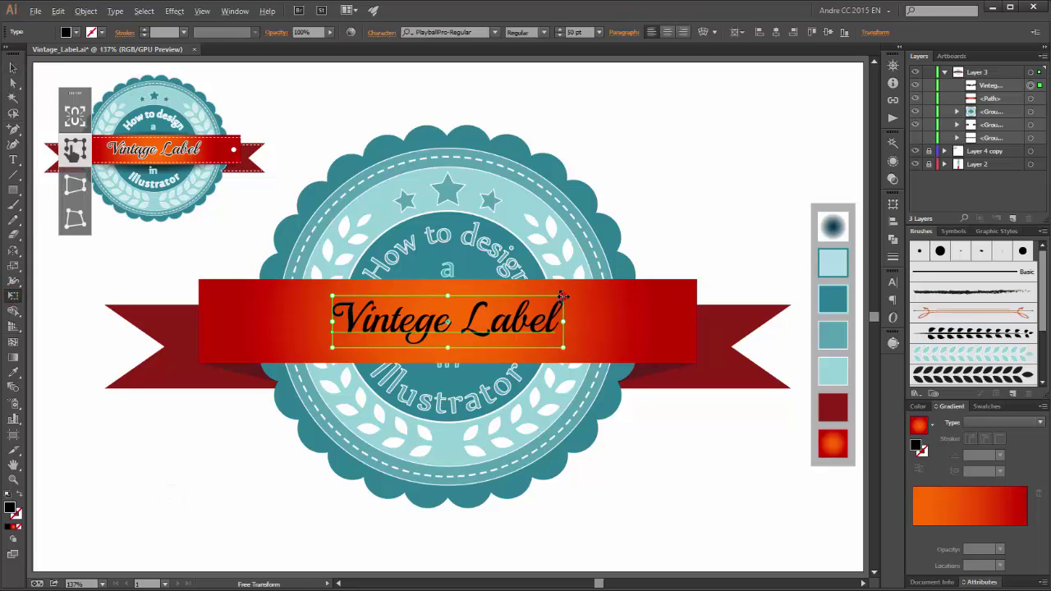
pyautogui.moveTo(561, 296); pyautogui.dragTo(580, 291)
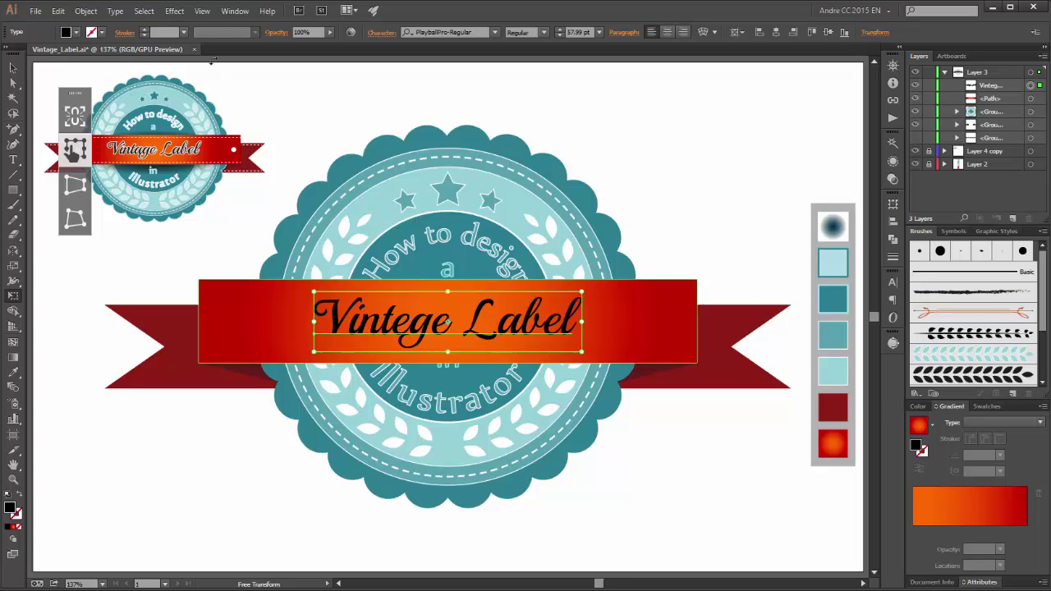
# Correct the spelling of the band text to "Vintage Label"
pyautogui.click(115, 10)
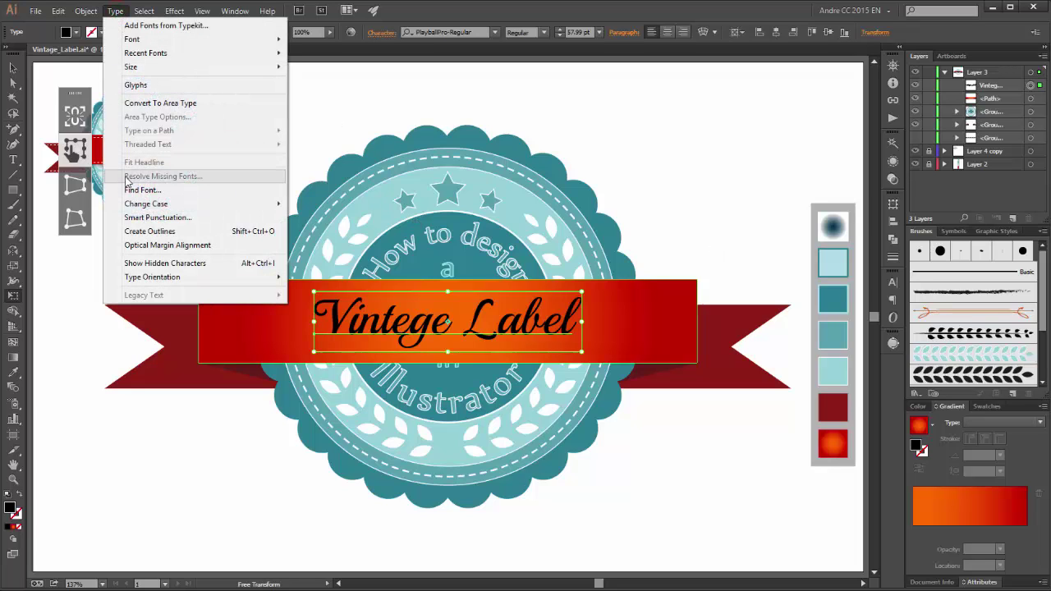
pyautogui.click(586, 9)
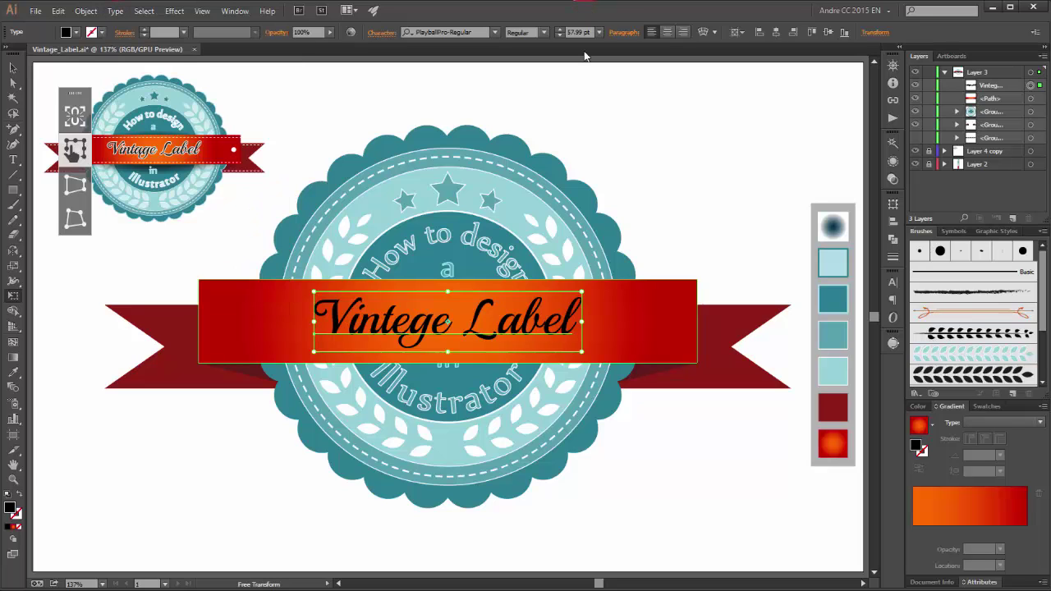
pyautogui.click(13, 160)
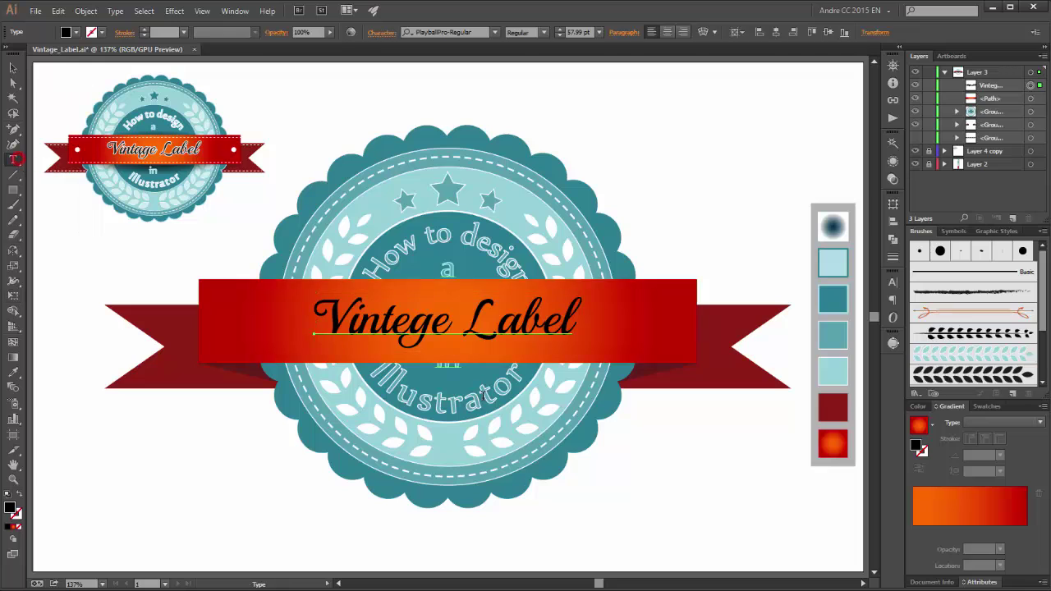
pyautogui.click(409, 325)
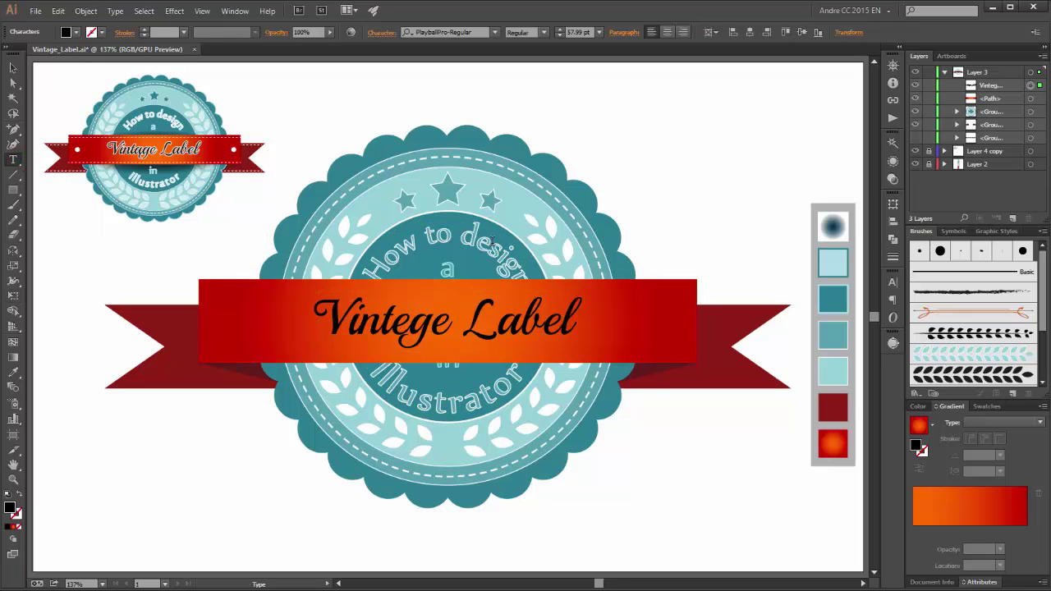
pyautogui.press('BackSpace')
pyautogui.write('a')
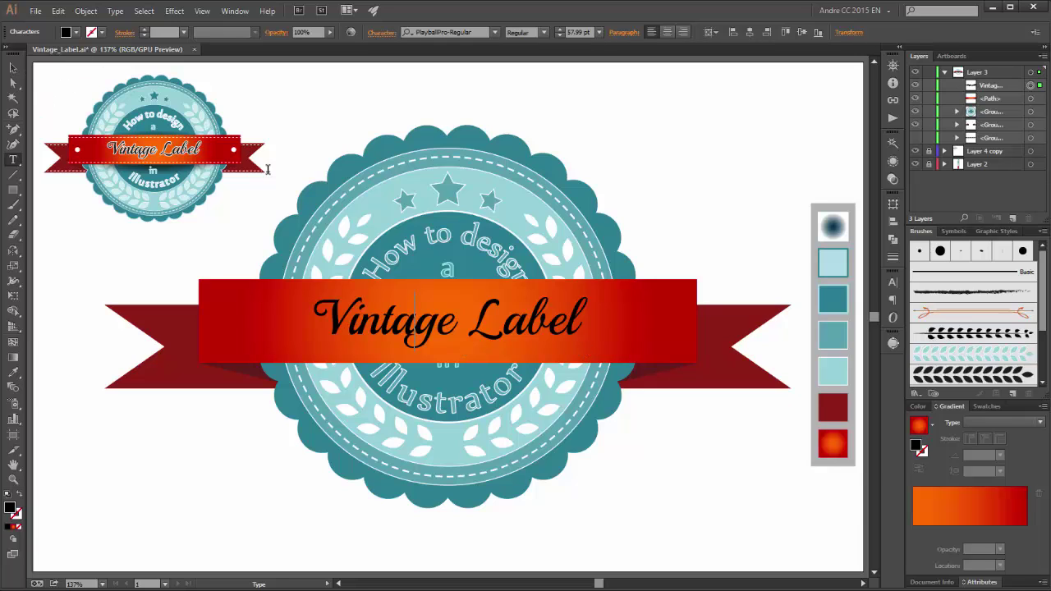
# Convert the "Vintage Label" text to outlines
pyautogui.press('Escape')
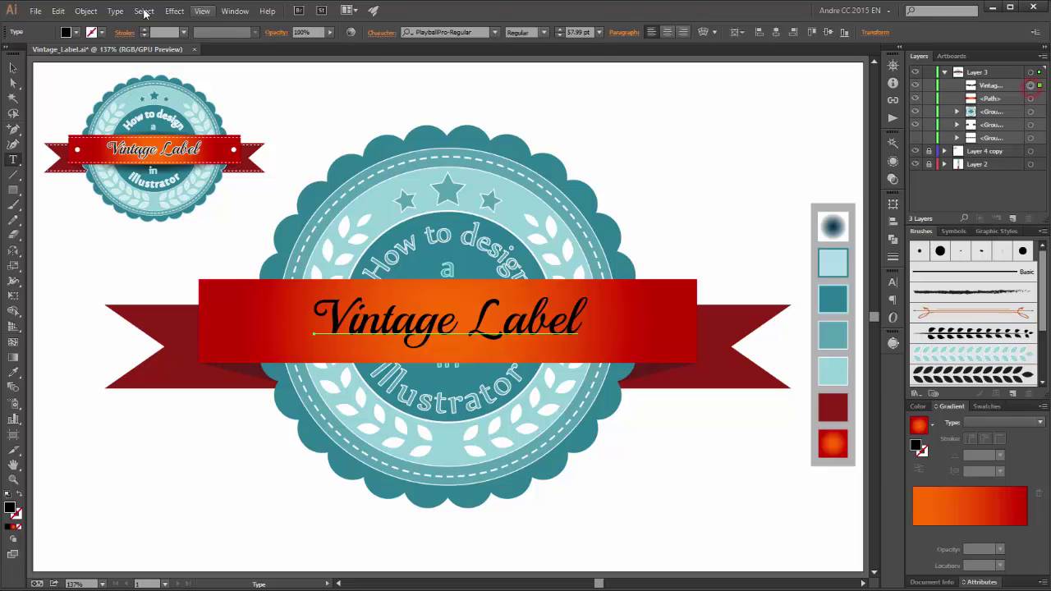
pyautogui.click(115, 11)
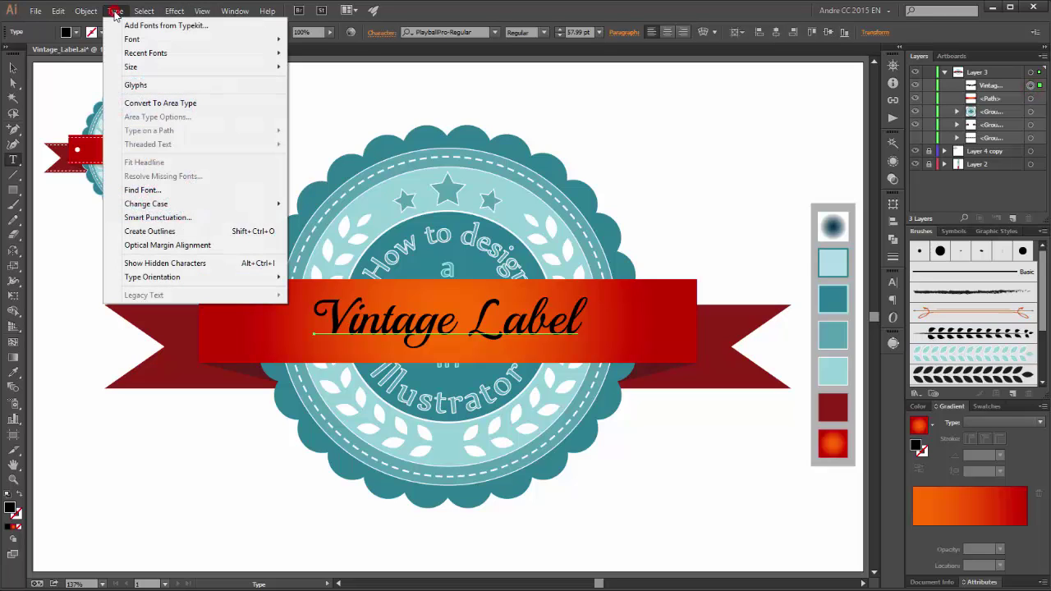
pyautogui.click(152, 231)
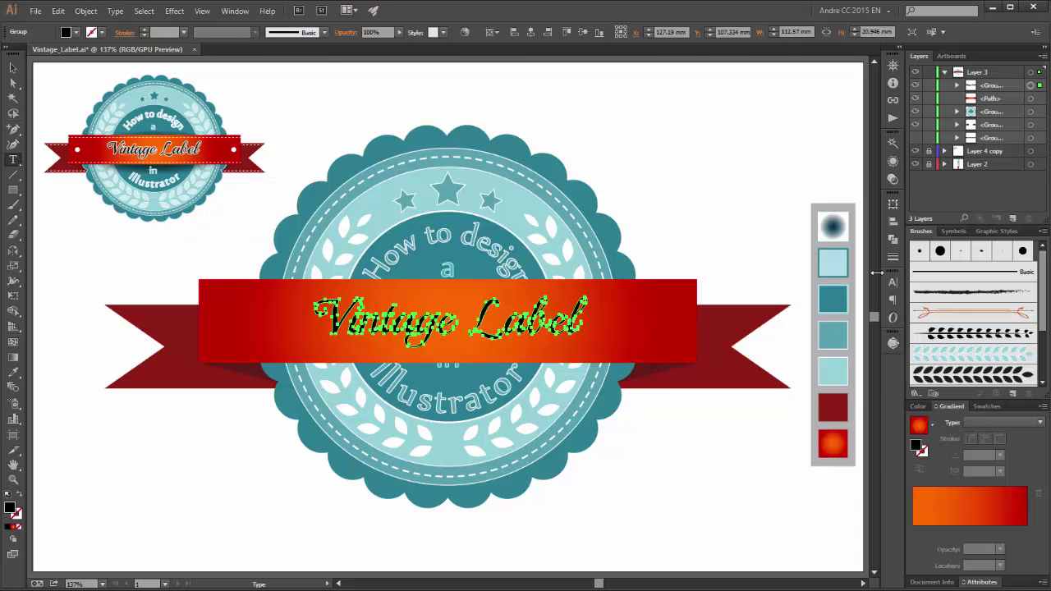
# Unite the outlined "Vintage Label" letter shapes with Pathfinder and give the lettering a white stroke
pyautogui.click(892, 239)
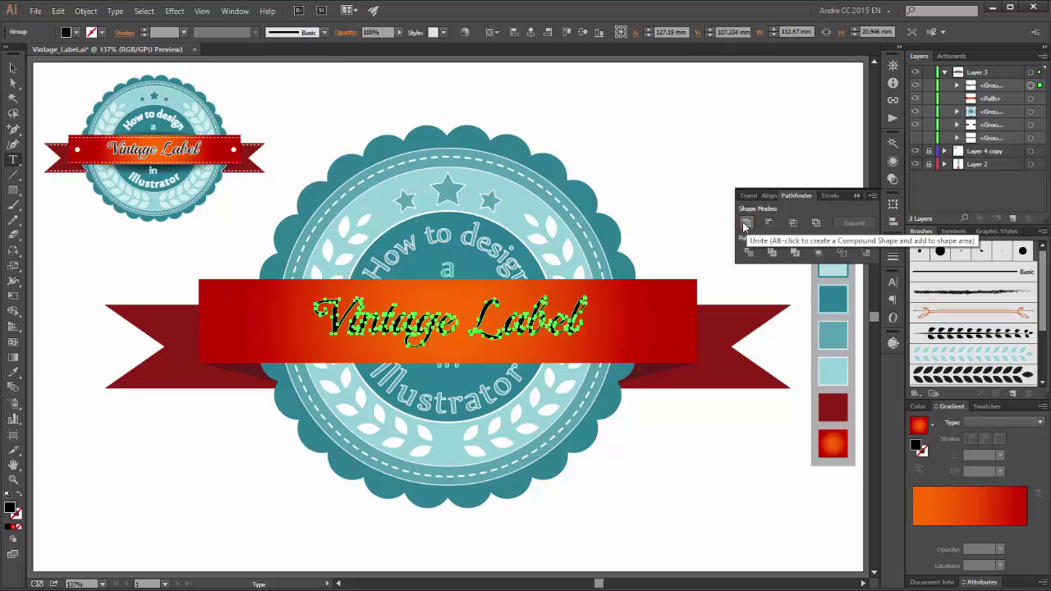
pyautogui.click(855, 197)
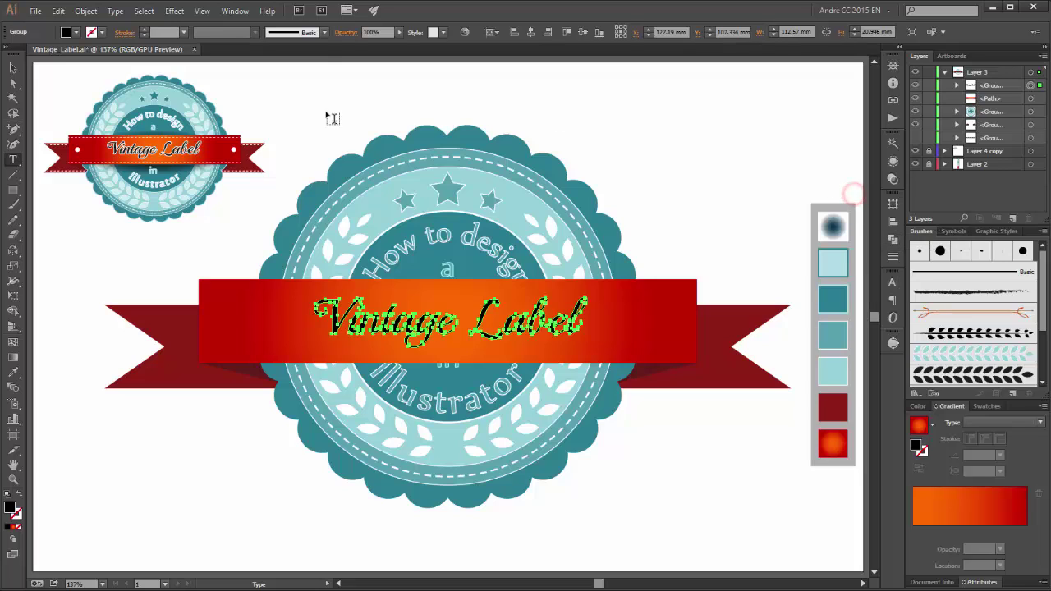
pyautogui.click(101, 33)
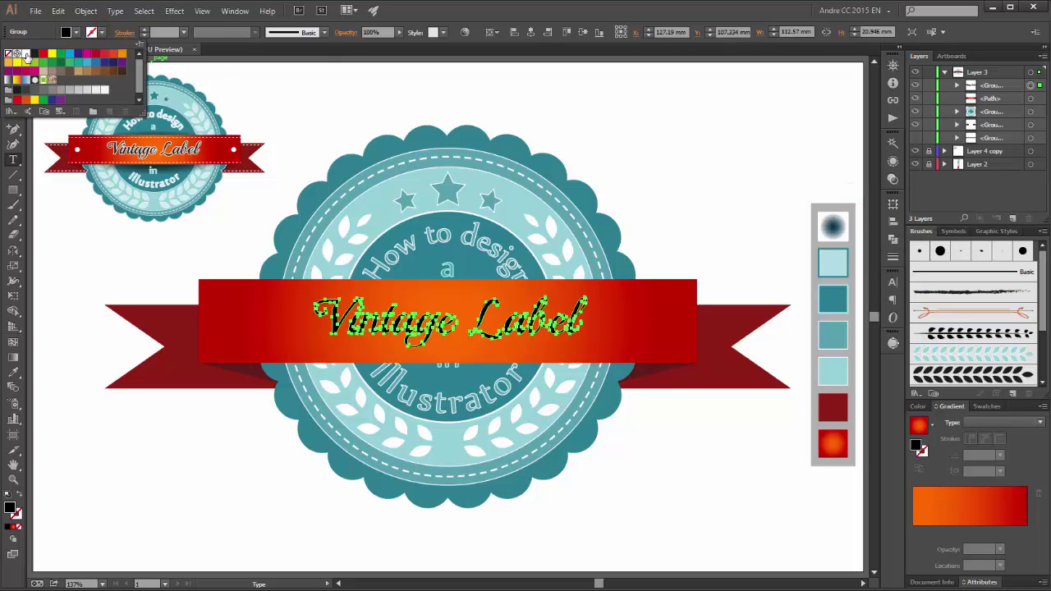
pyautogui.click(24, 54)
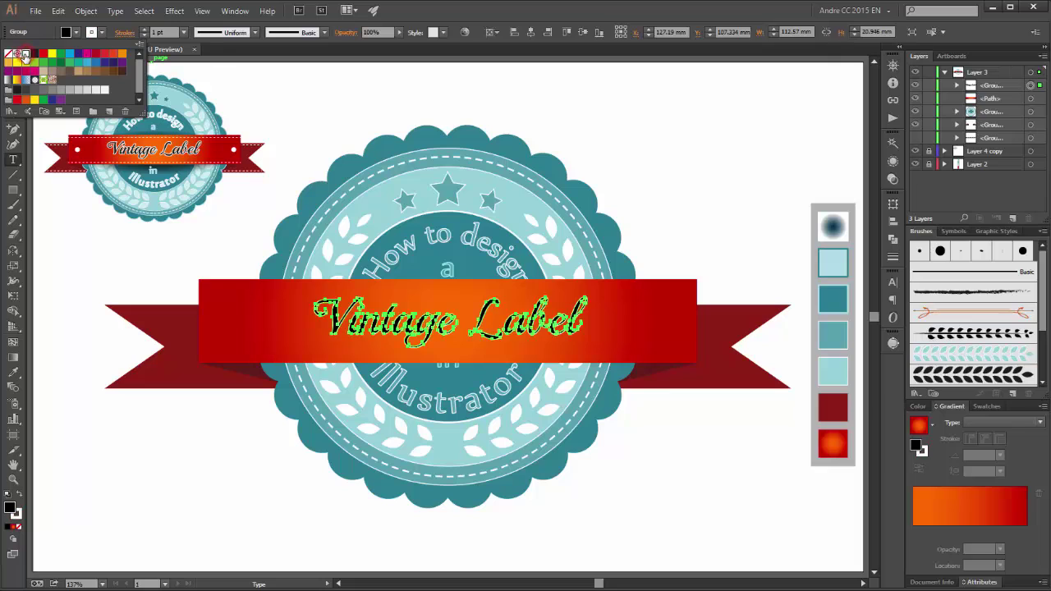
pyautogui.click(497, 14)
pyautogui.hotkey('ctrl', 'shift', 'a')
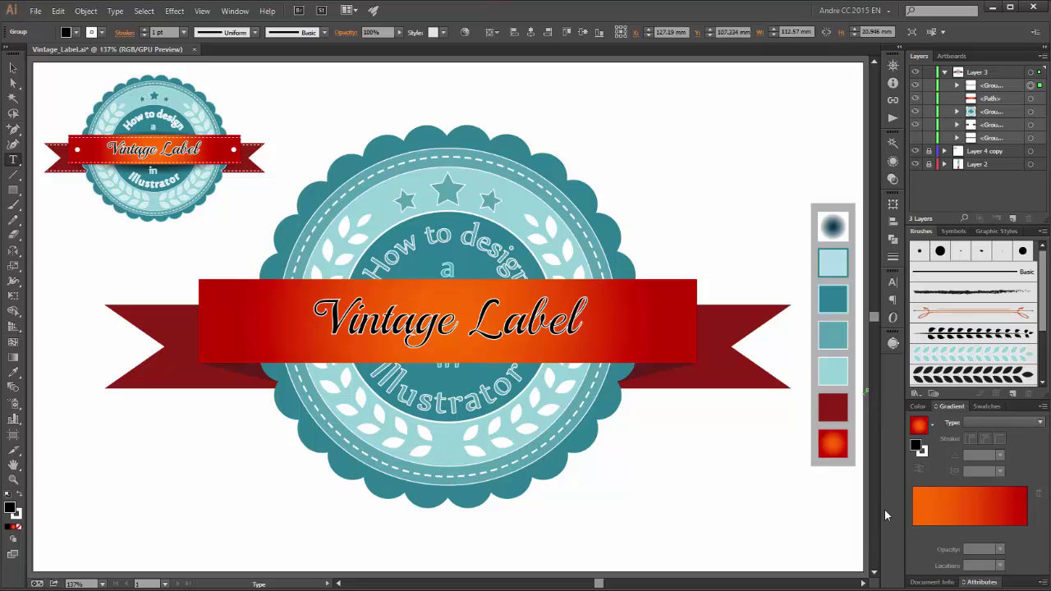
# Set the lettering's stroke to 2 pt, aligned to the outside with round joins, and deselect it
pyautogui.click(894, 256)
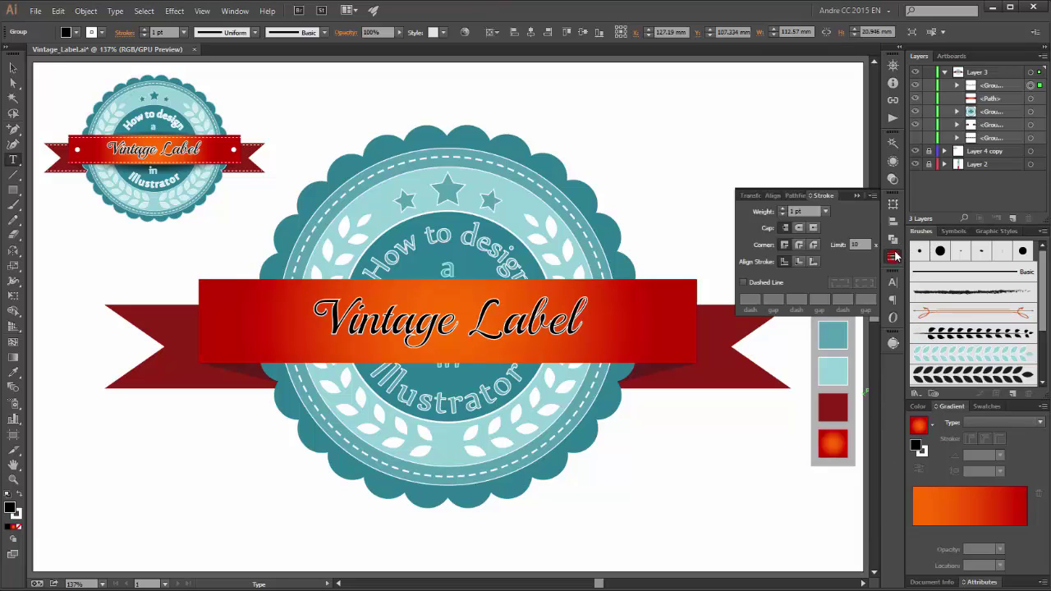
pyautogui.click(782, 210)
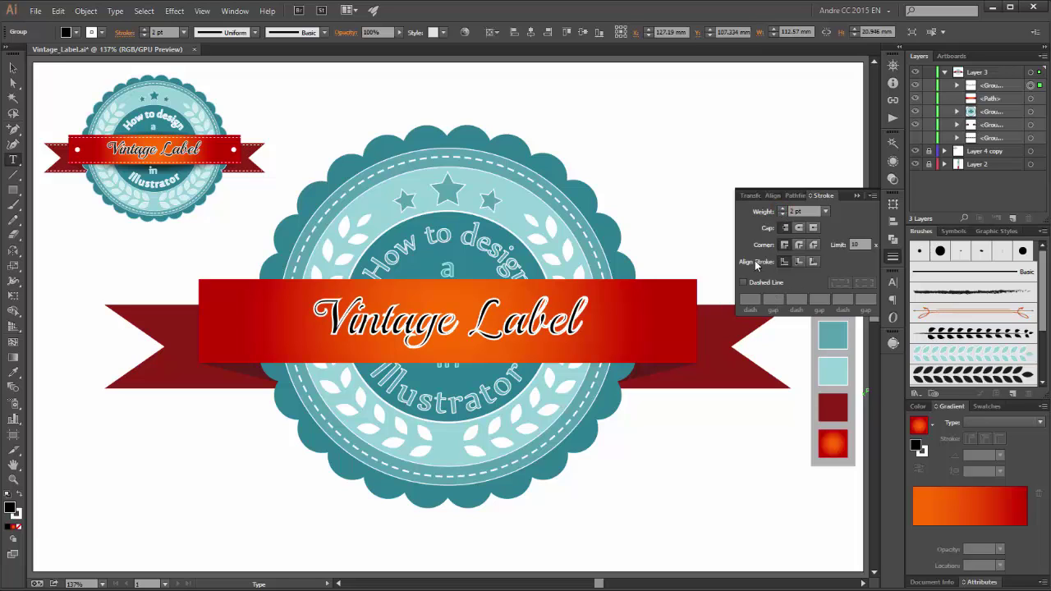
pyautogui.click(814, 262)
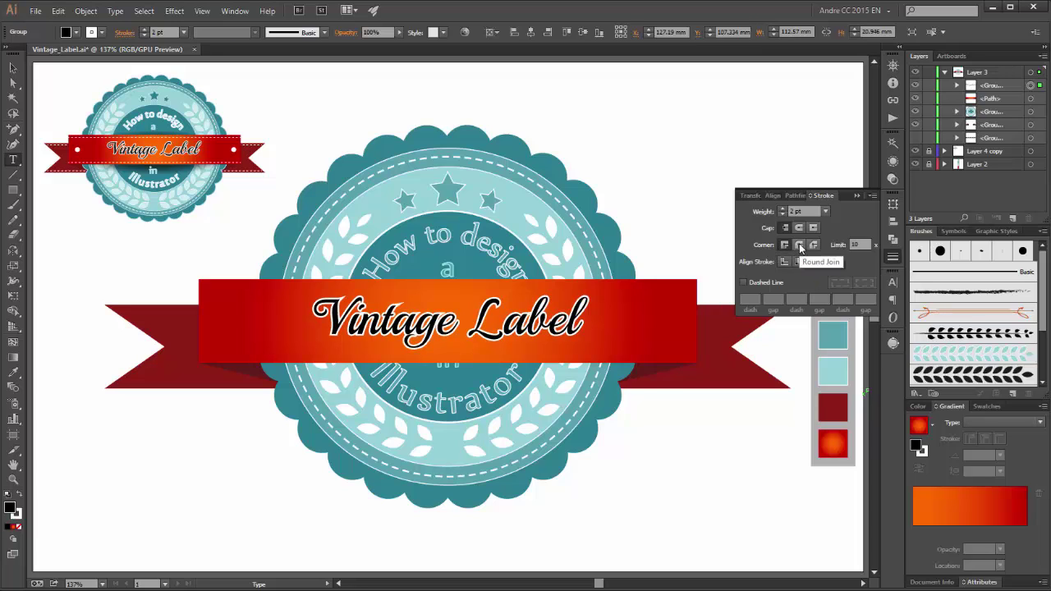
pyautogui.click(800, 245)
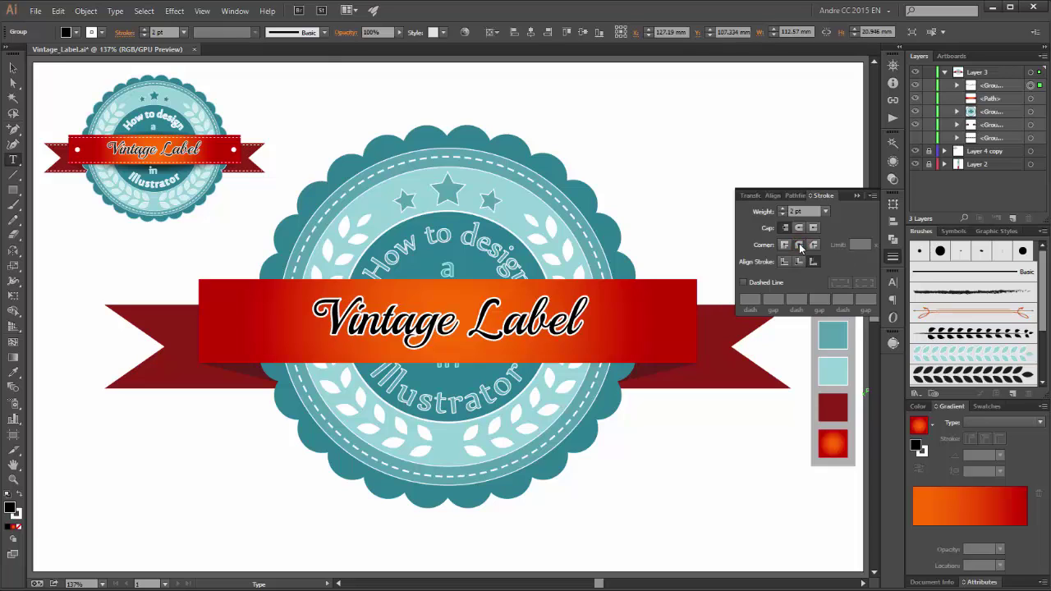
pyautogui.click(856, 198)
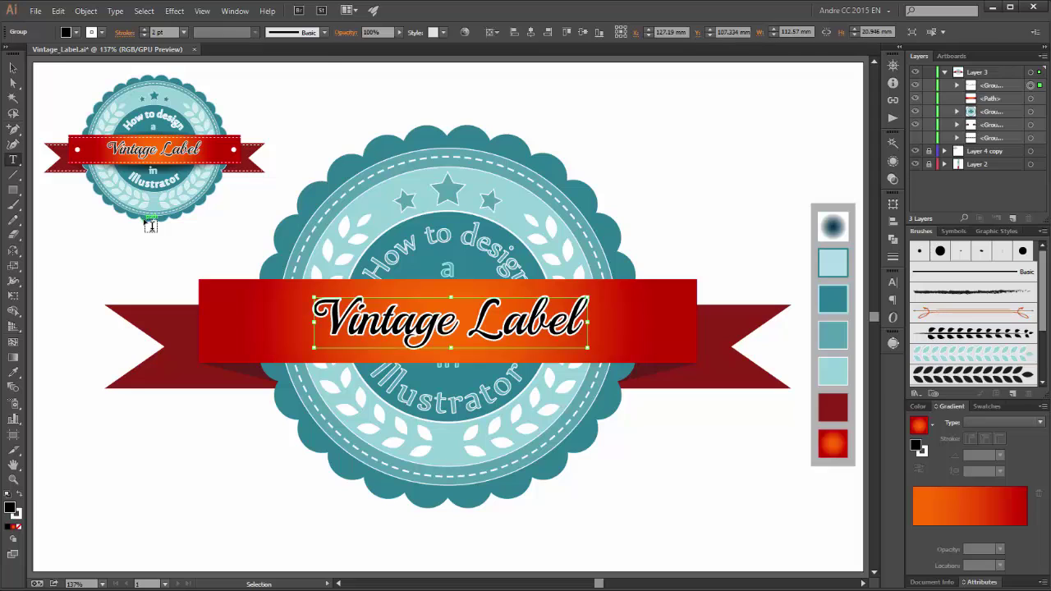
pyautogui.tripleClick(507, 311)
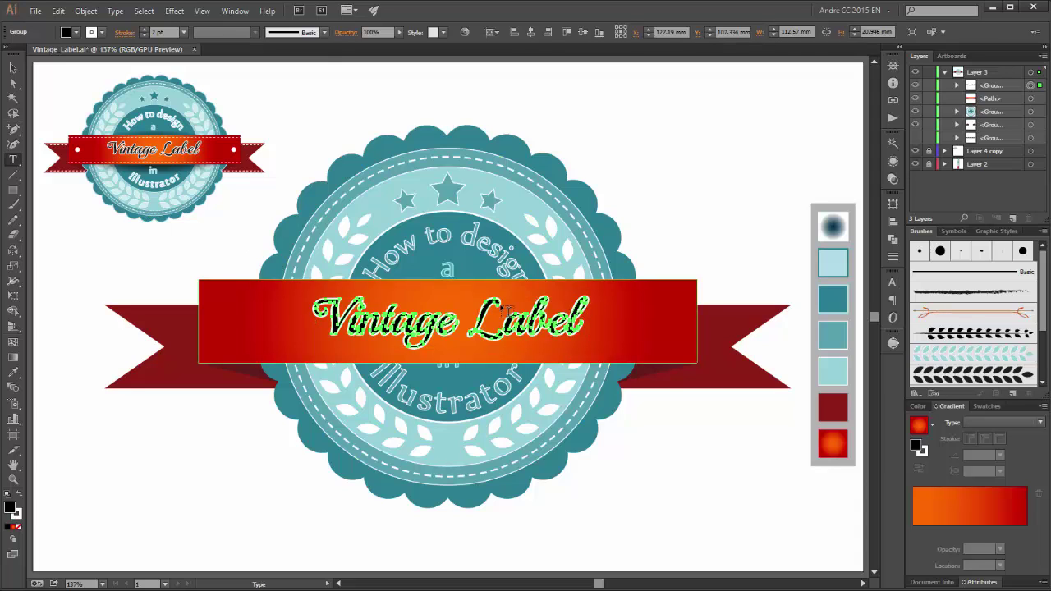
pyautogui.click(12, 67)
pyautogui.click(792, 183)
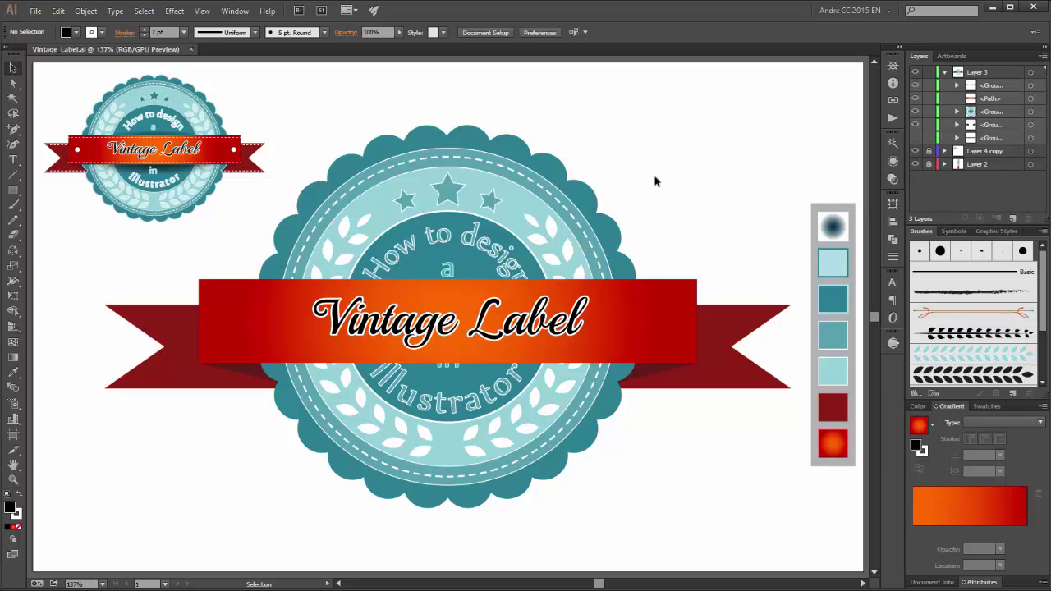
# Draw a white line about 205 mm long across the red band near its upper edge, make it dashed and nudge it up
pyautogui.click(12, 178)
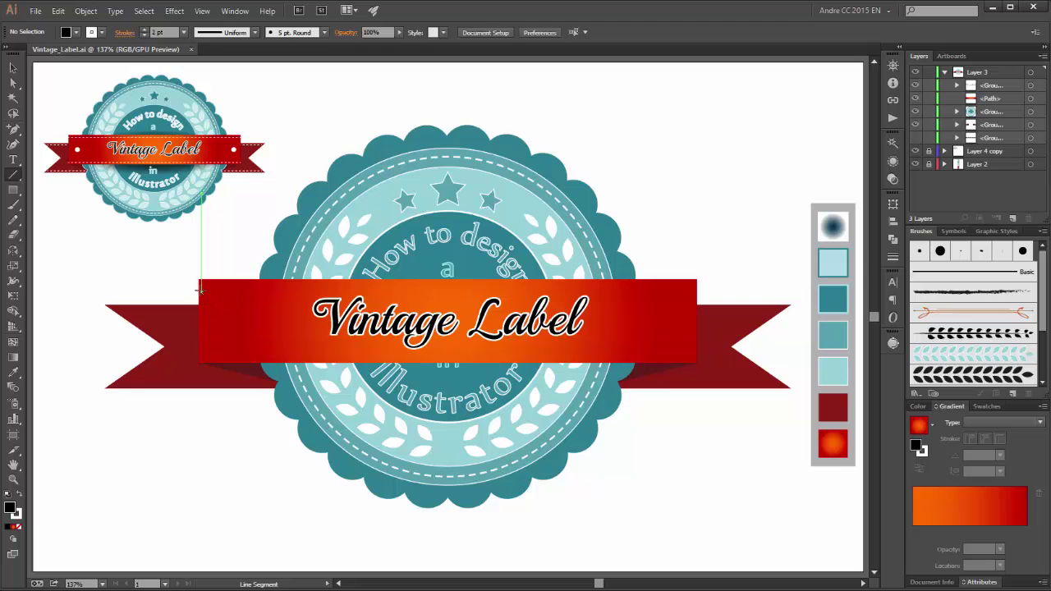
pyautogui.moveTo(198, 282); pyautogui.dragTo(696, 282)
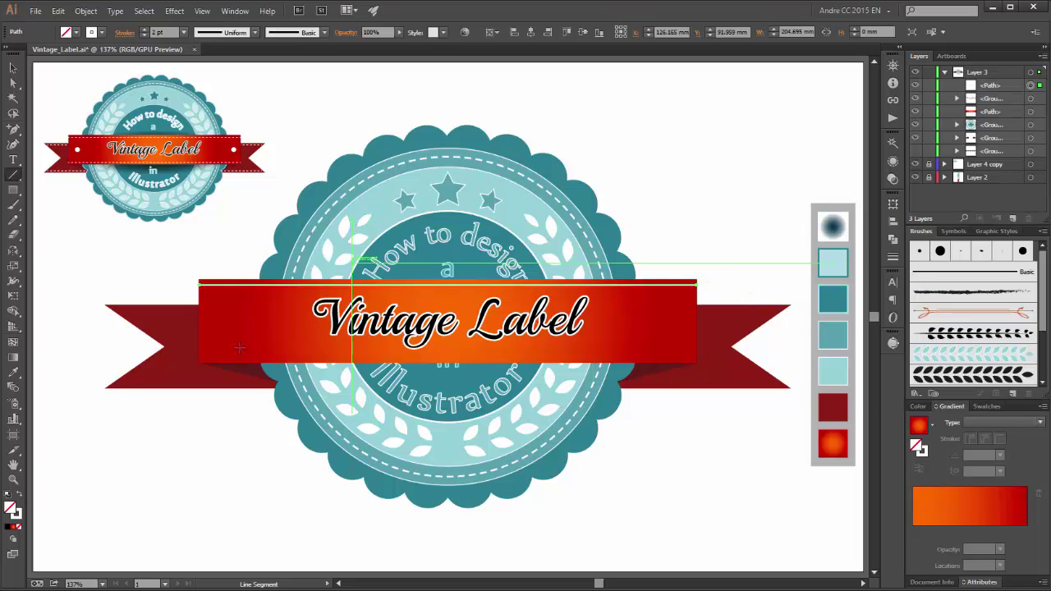
pyautogui.click(893, 256)
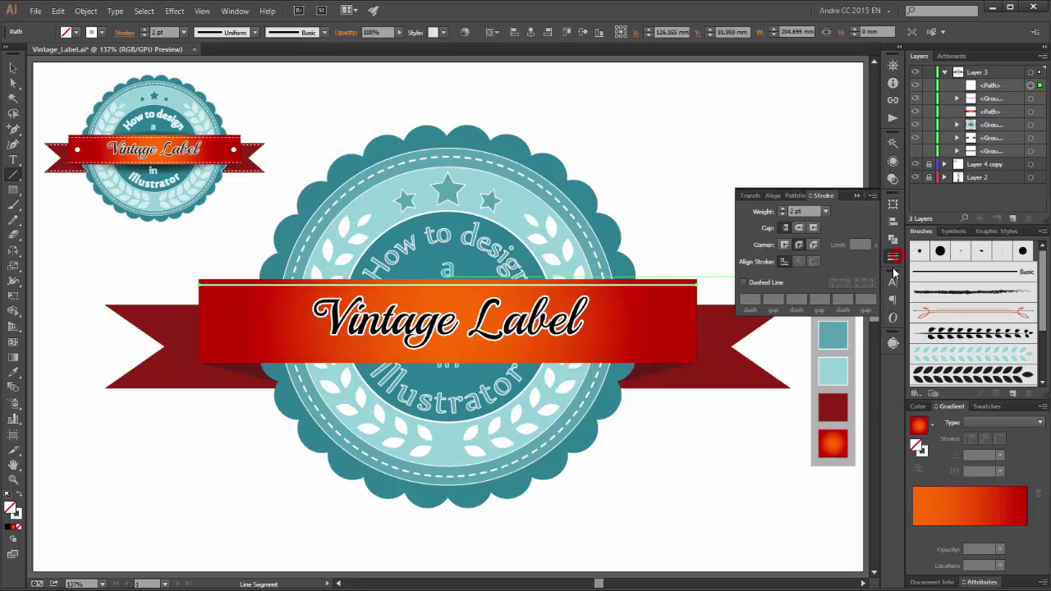
pyautogui.click(745, 283)
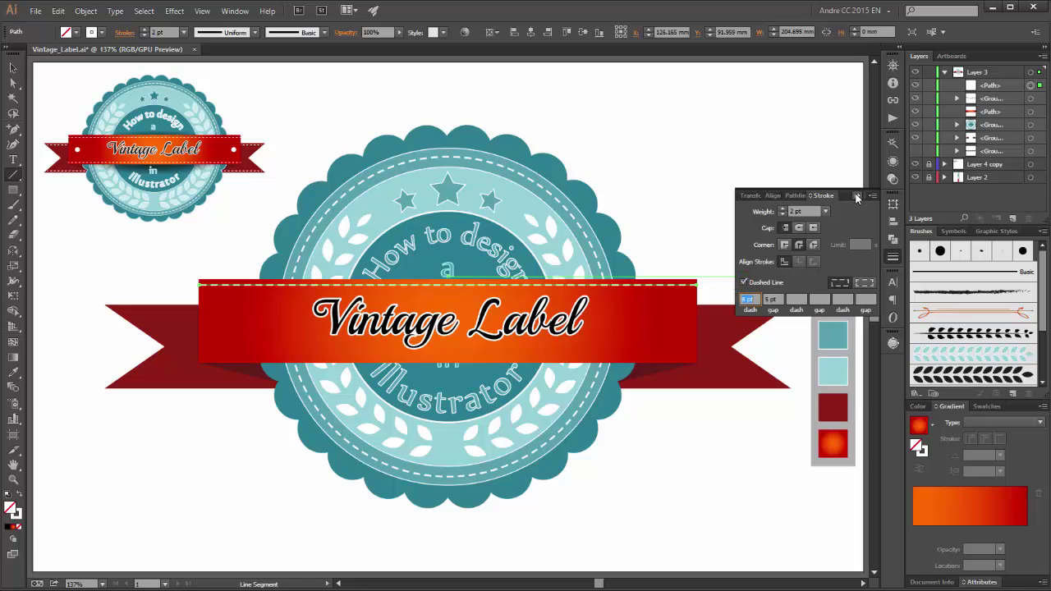
pyautogui.click(856, 195)
pyautogui.press('Up')
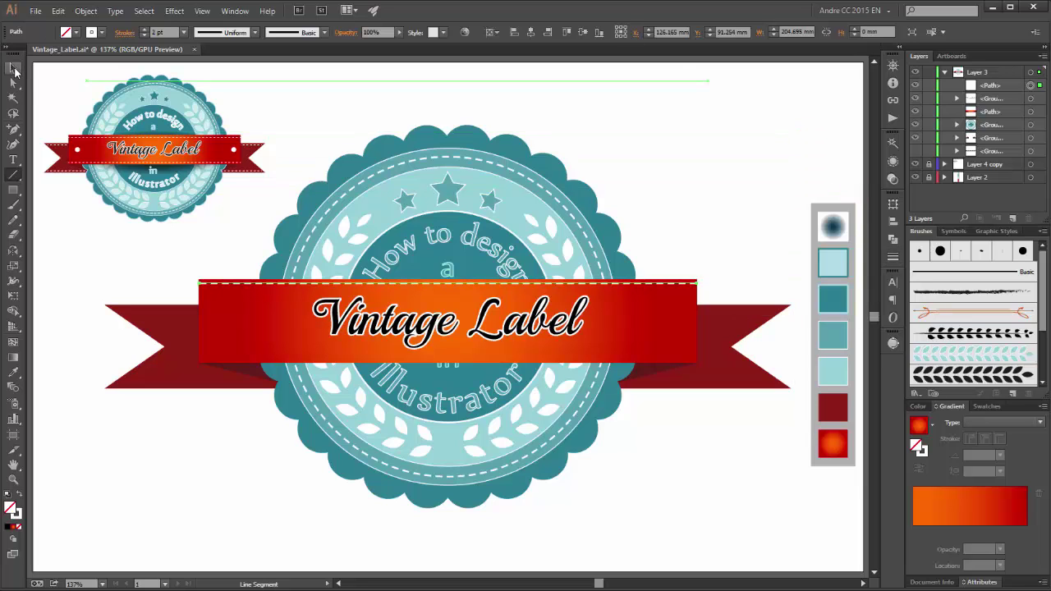
# Duplicate the dashed line straight down to just inside the red band's lower edge
pyautogui.click(13, 70)
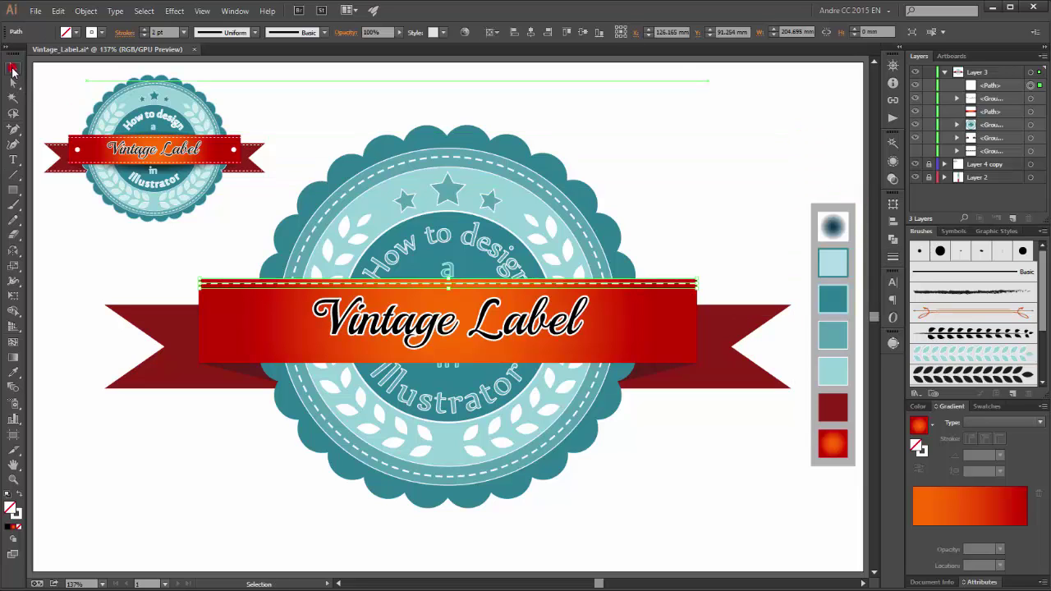
pyautogui.keyDown('alt'); pyautogui.click(657, 286); pyautogui.keyUp('alt')
pyautogui.moveTo(657, 286); pyautogui.dragTo(657, 361)
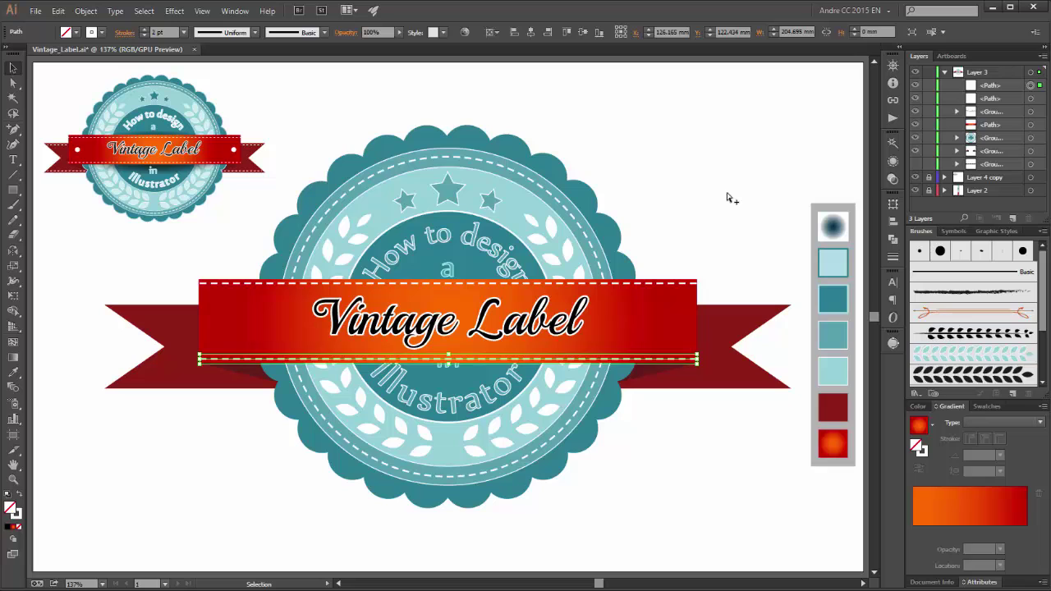
pyautogui.press('Down')
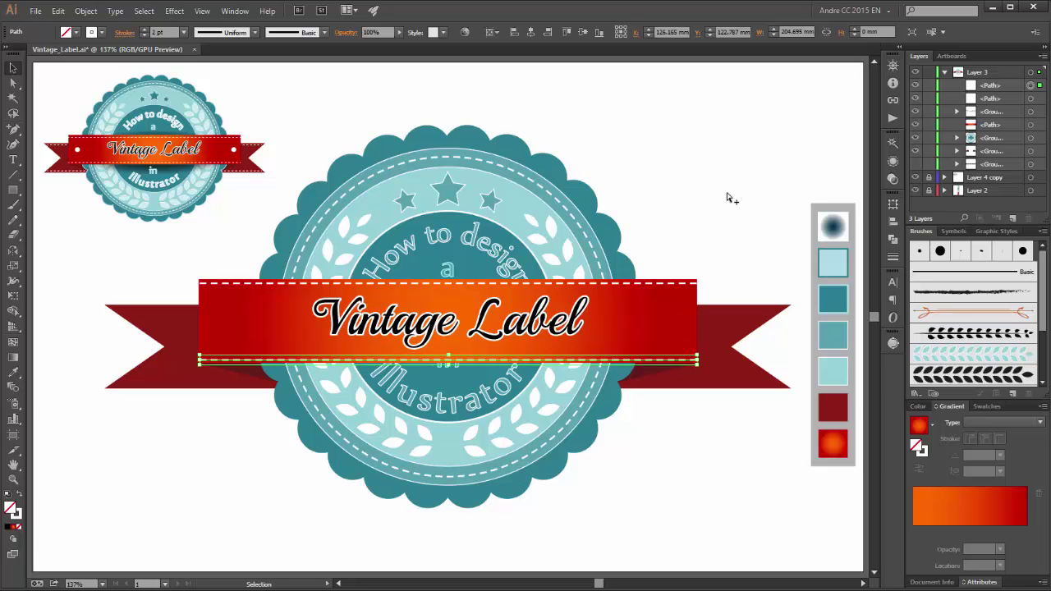
pyautogui.press('Up')
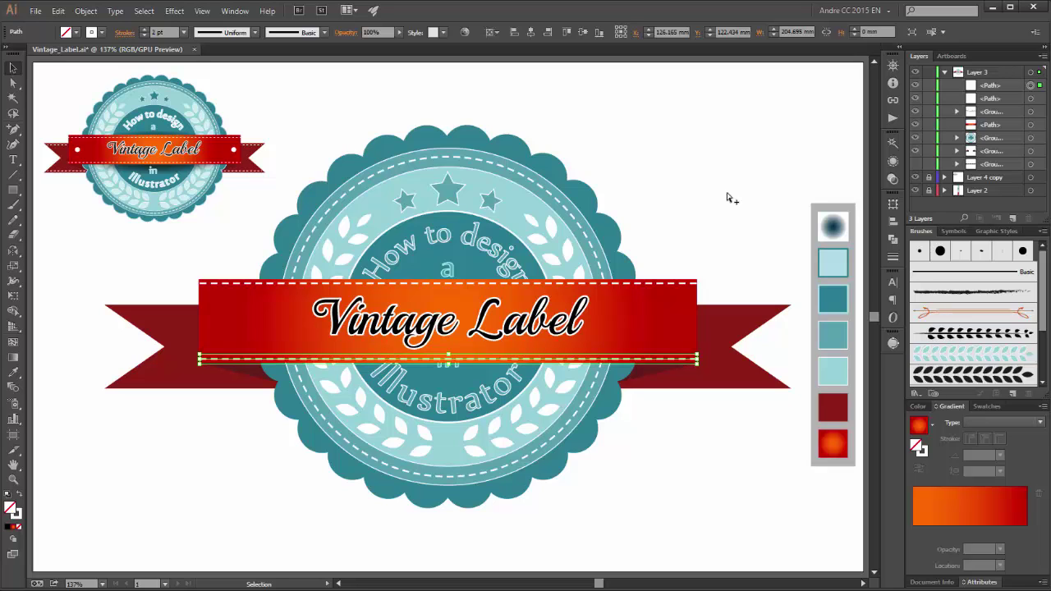
# Group the two dashed lines on the red band and deselect them
pyautogui.click(1031, 99)
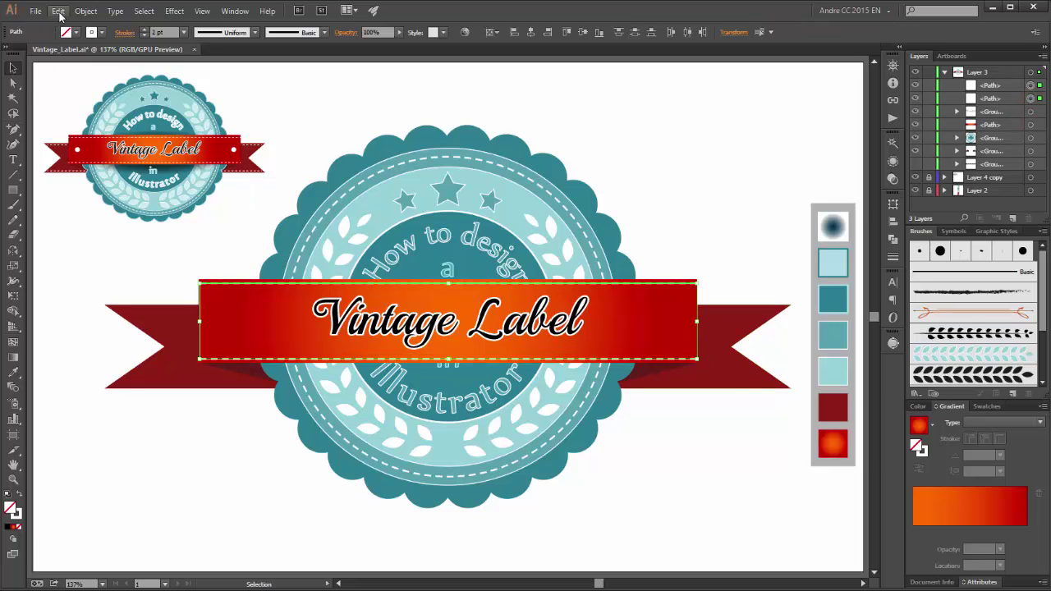
pyautogui.click(85, 11)
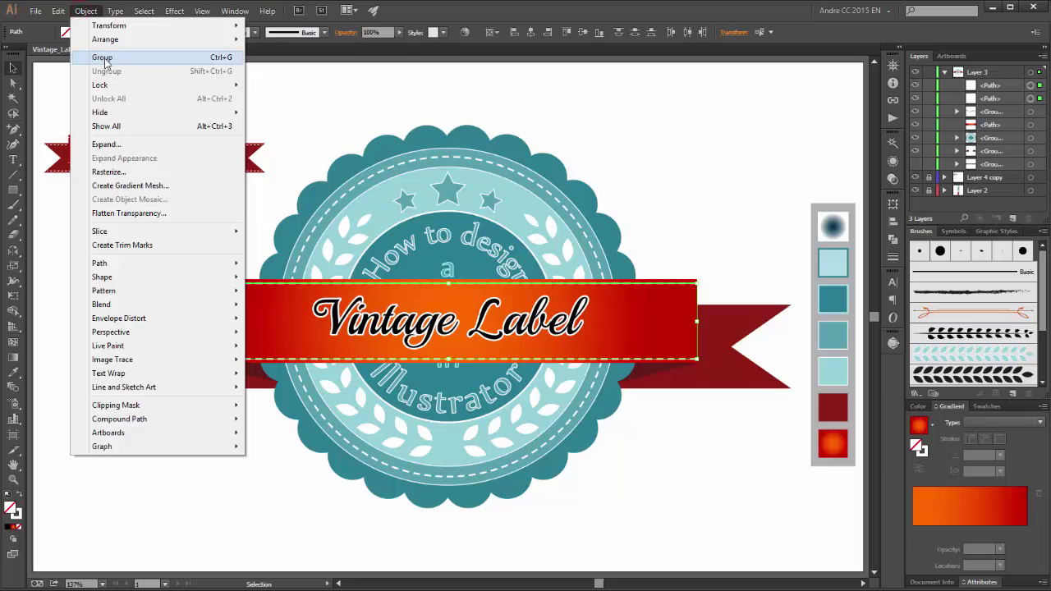
pyautogui.click(104, 55)
pyautogui.click(1001, 87)
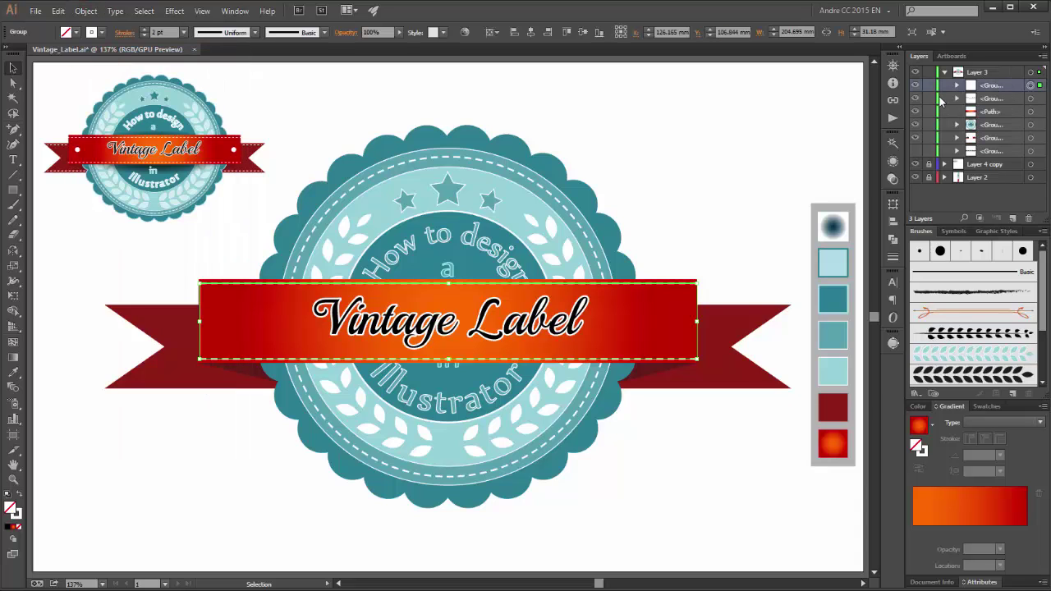
pyautogui.click(915, 85)
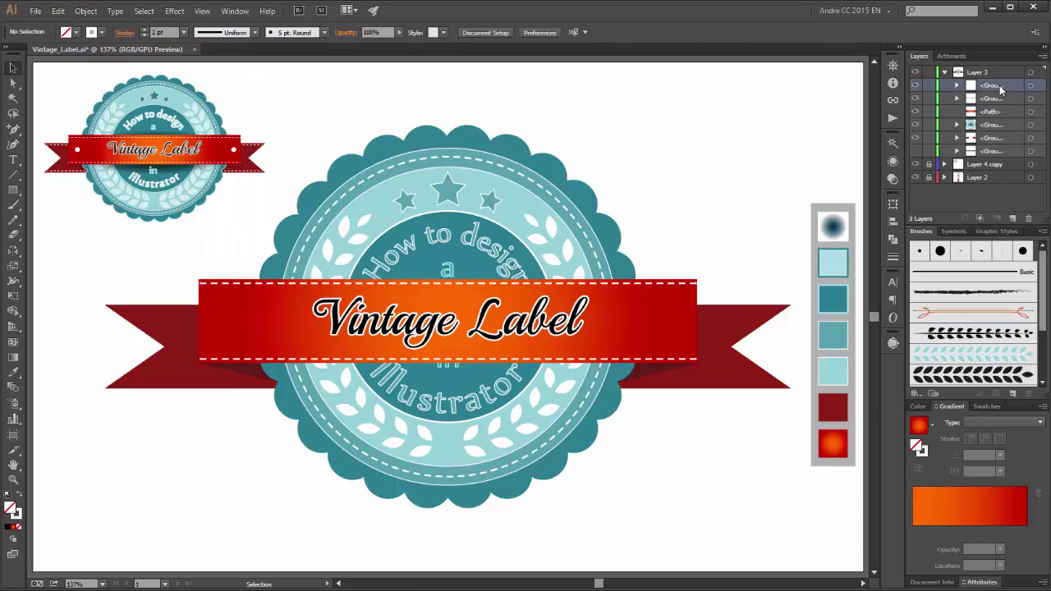
pyautogui.click(915, 85)
pyautogui.click(916, 85)
# Duplicate the dashed-line group beneath the badge in the stacking order and move the copy down to the ribbon tails' edges
pyautogui.moveTo(1010, 88); pyautogui.dragTo(1013, 218)
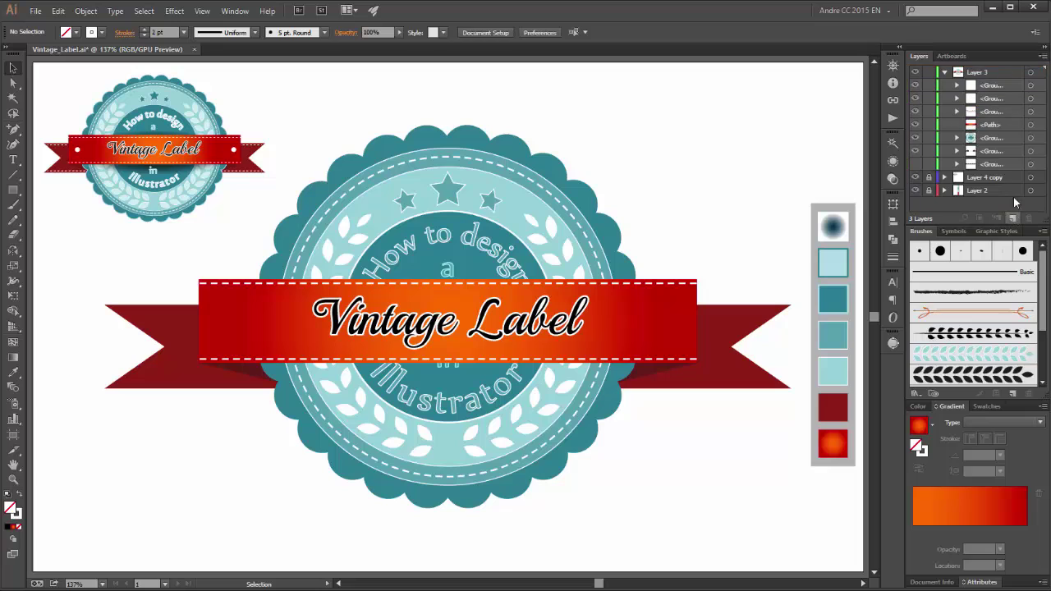
pyautogui.moveTo(996, 99); pyautogui.dragTo(1002, 144)
pyautogui.click(1030, 138)
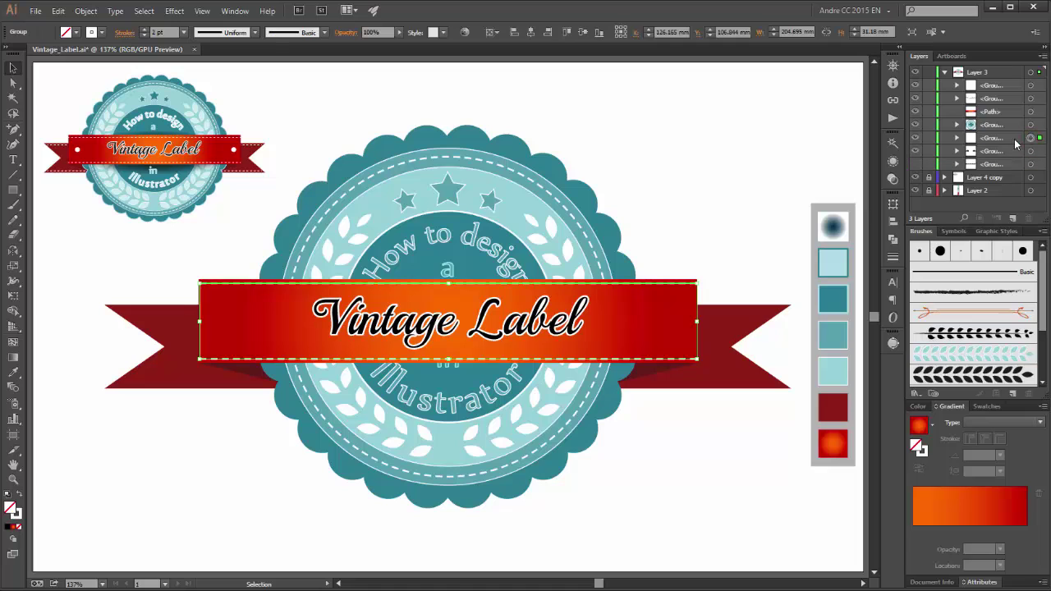
pyautogui.press('Down')
pyautogui.press('Down')
pyautogui.press('Down')
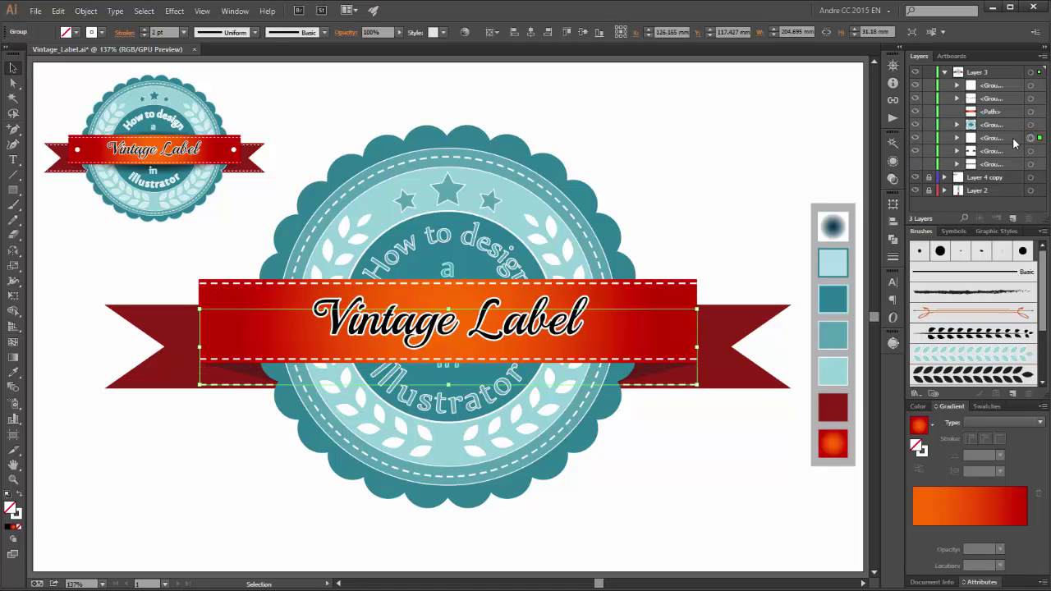
# Widen the copied dashed lines from their centre with Free Transform so they span out to both ribbon tails
pyautogui.press('e')
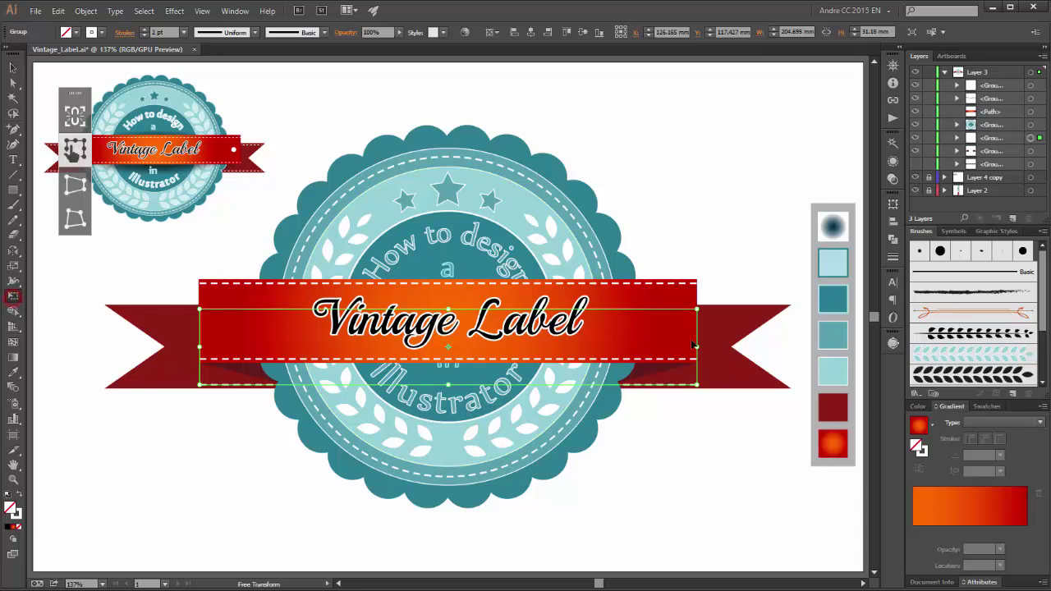
pyautogui.moveTo(697, 347); pyautogui.dragTo(715, 348)
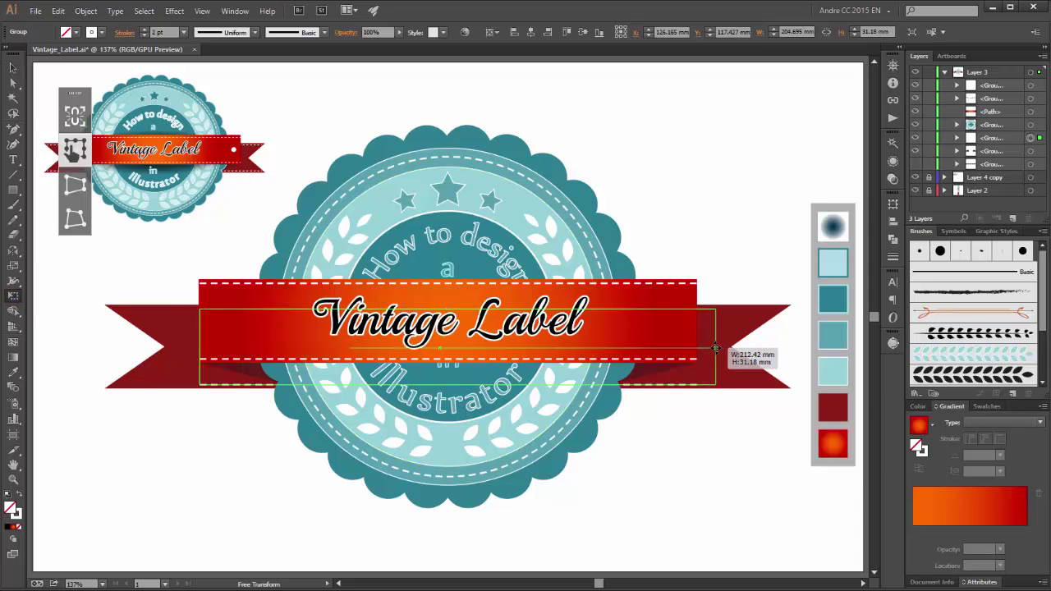
pyautogui.moveTo(715, 348); pyautogui.dragTo(781, 349)
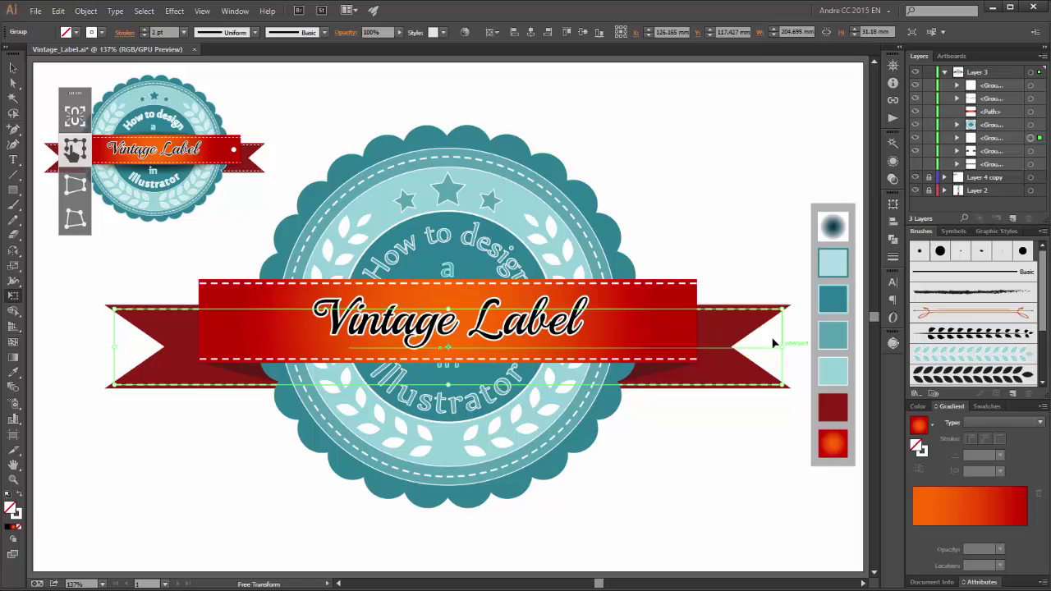
pyautogui.click(742, 175)
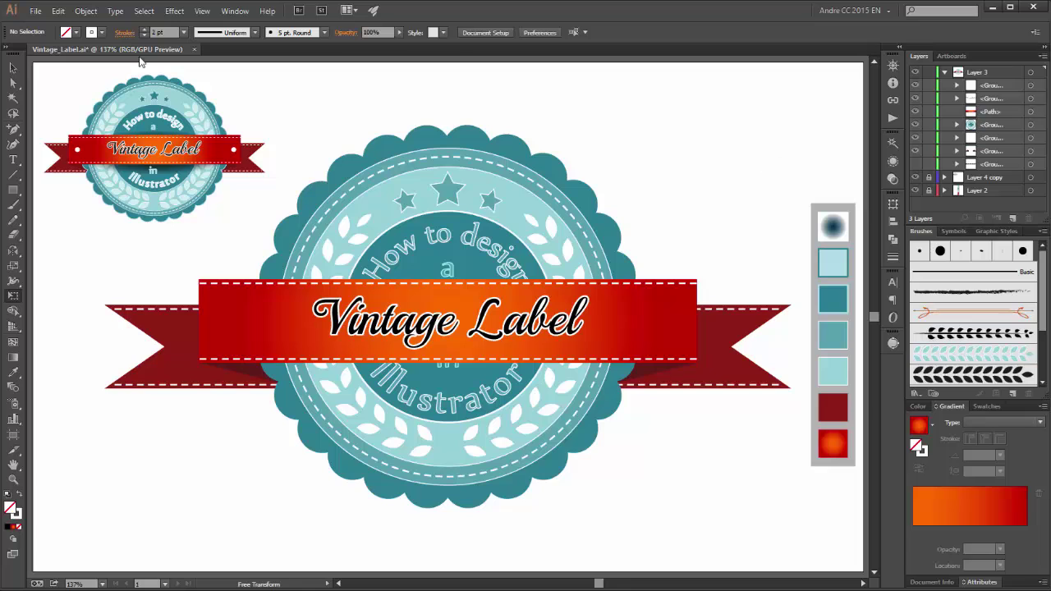
# Draw a circle about 7.7 mm across near the left end of the red band and remove its stroke
pyautogui.moveTo(13, 196); pyautogui.dragTo(61, 223)
pyautogui.press('l')
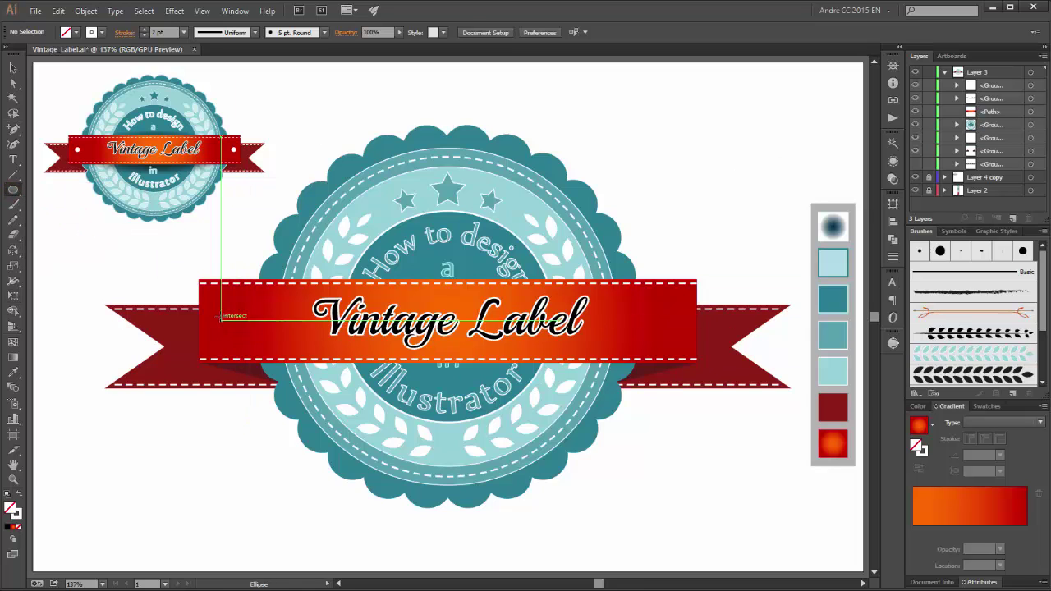
pyautogui.moveTo(223, 311); pyautogui.dragTo(240, 328)
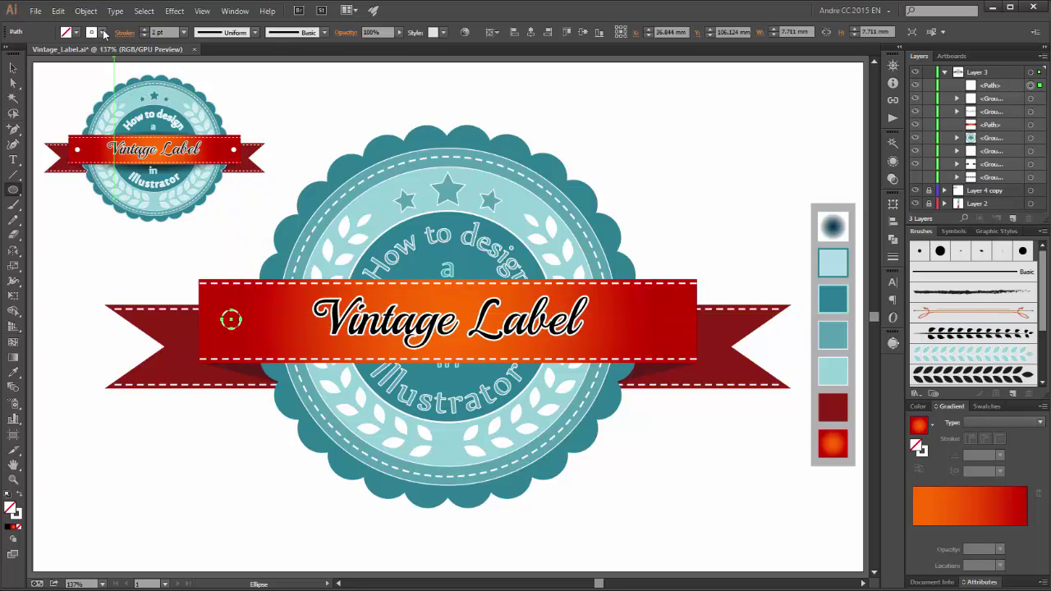
pyautogui.click(103, 33)
pyautogui.click(10, 56)
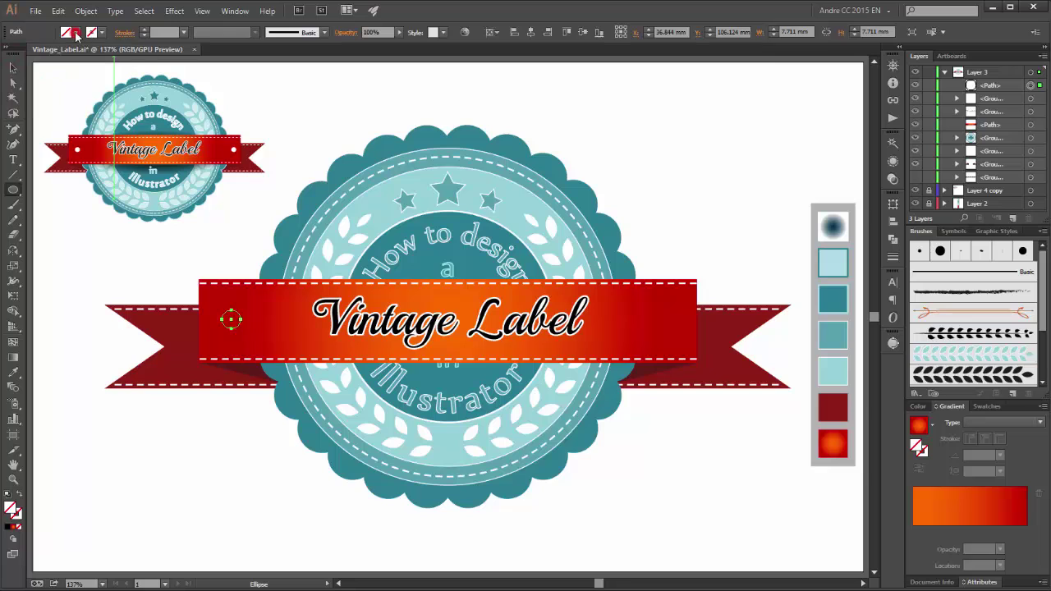
# Fill the small circle with white and place a copy of it near the right end of the red band
pyautogui.click(75, 33)
pyautogui.click(26, 55)
pyautogui.click(524, 15)
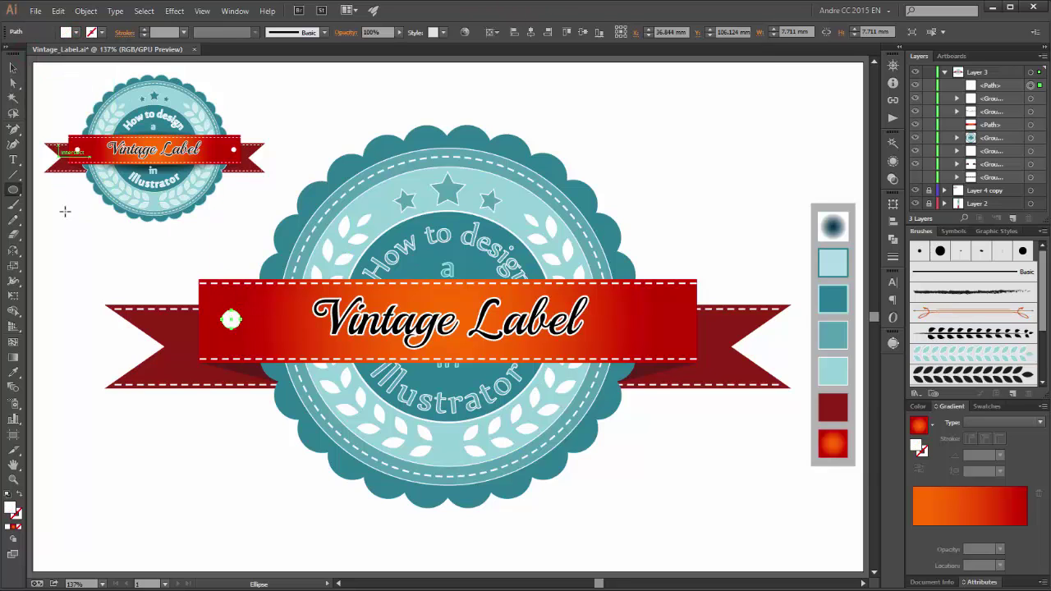
pyautogui.click(13, 67)
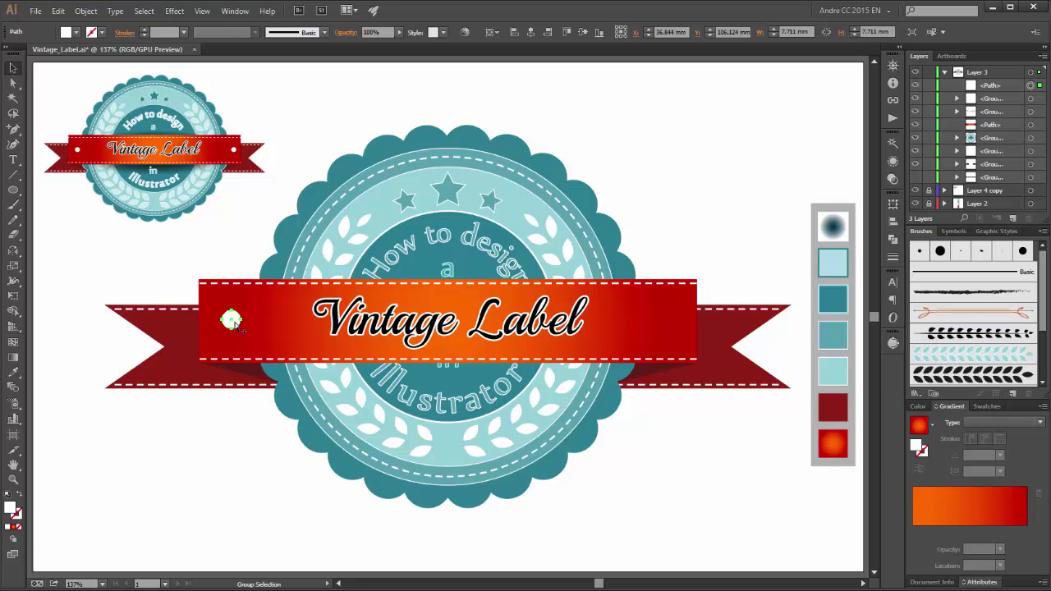
pyautogui.moveTo(231, 320); pyautogui.dragTo(680, 323)
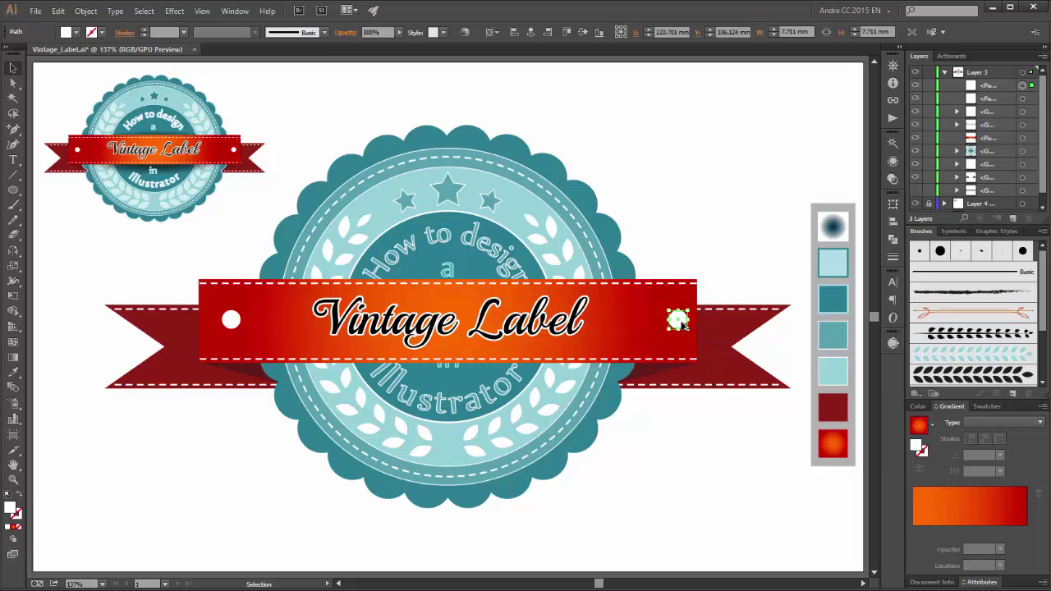
# Group the two white circles on the red band
pyautogui.keyDown('shift'); pyautogui.click(233, 325); pyautogui.keyUp('shift')
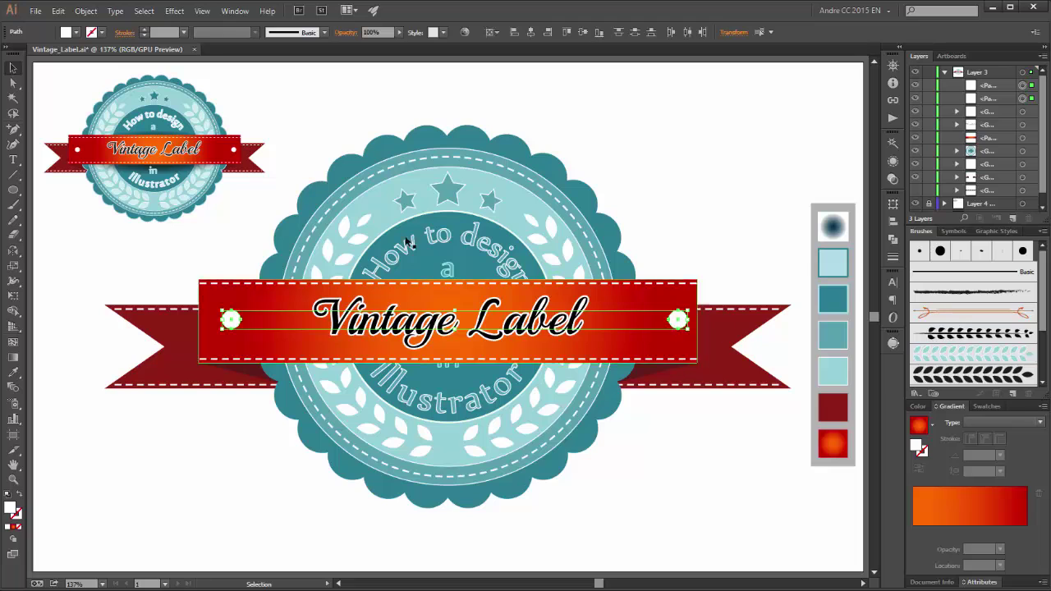
pyautogui.click(85, 12)
pyautogui.click(100, 56)
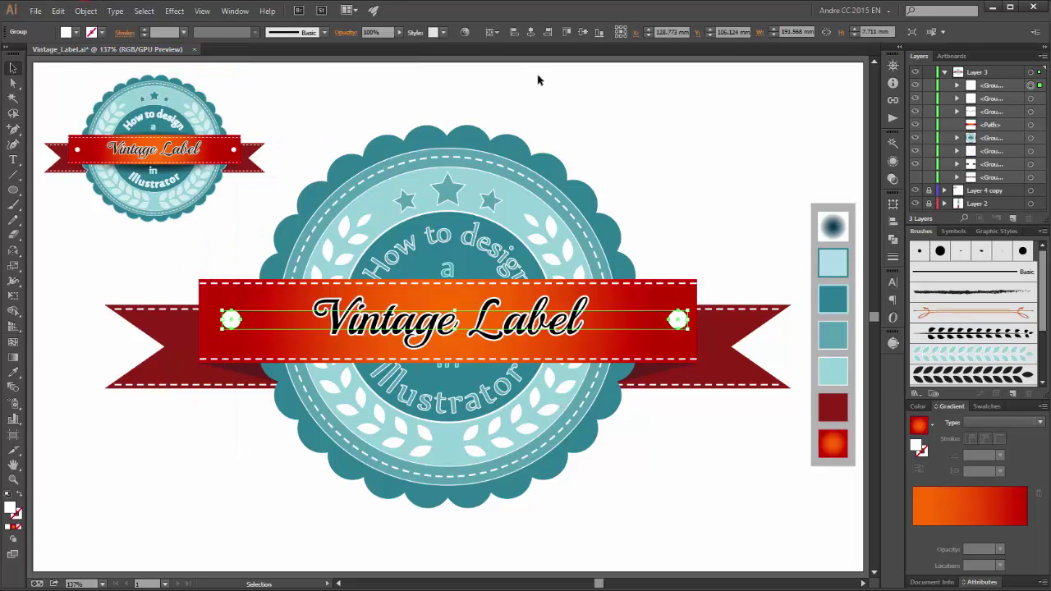
# Centre the circle group horizontally and vertically on the red band, using the band as key object, and deselect
pyautogui.click(492, 32)
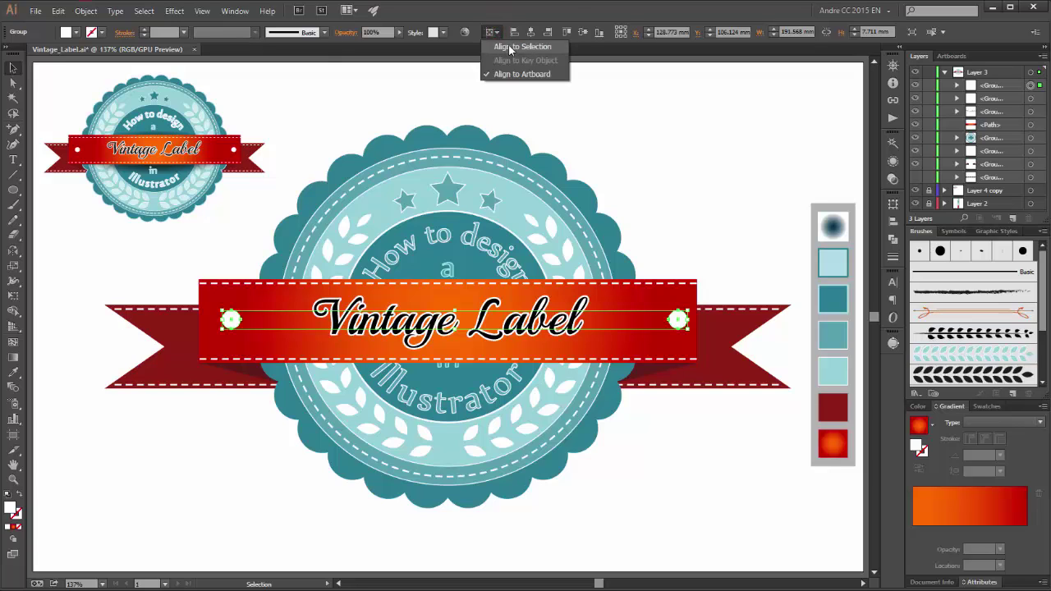
pyautogui.click(509, 47)
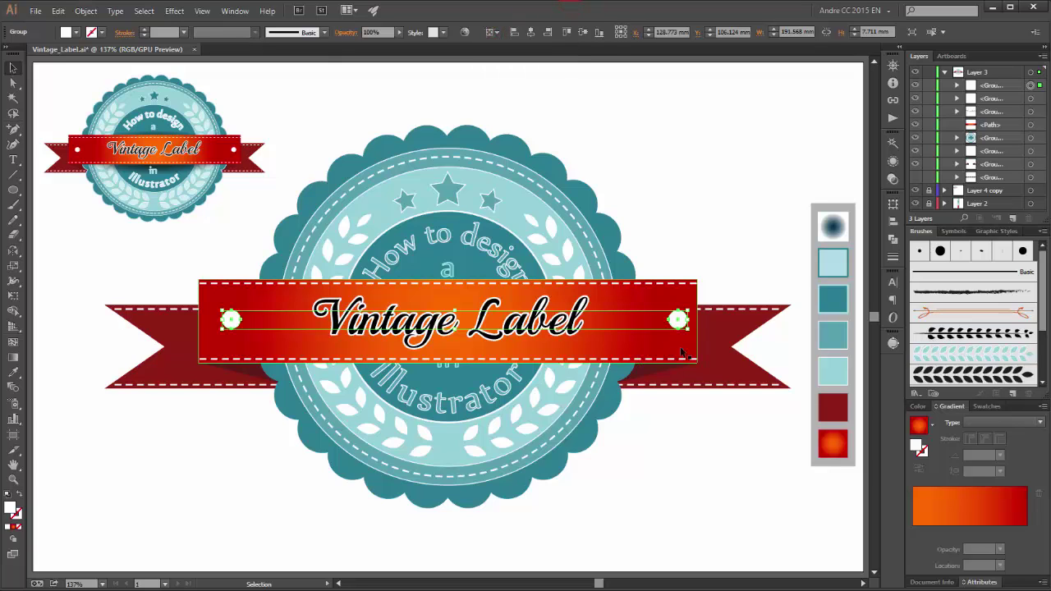
pyautogui.keyDown('shift'); pyautogui.click(687, 297); pyautogui.keyUp('shift')
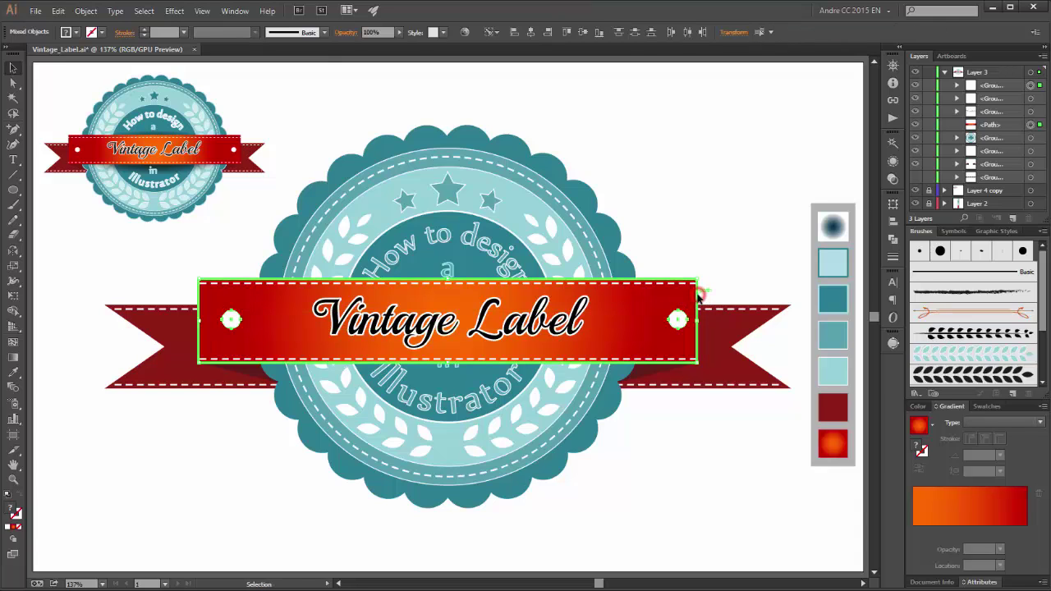
pyautogui.click(495, 31)
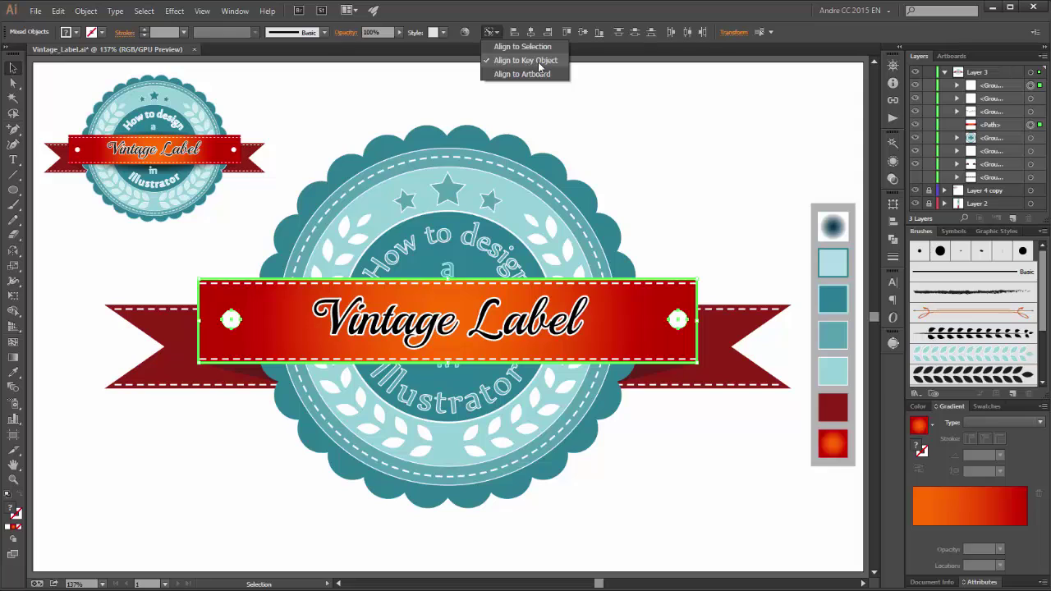
pyautogui.click(617, 8)
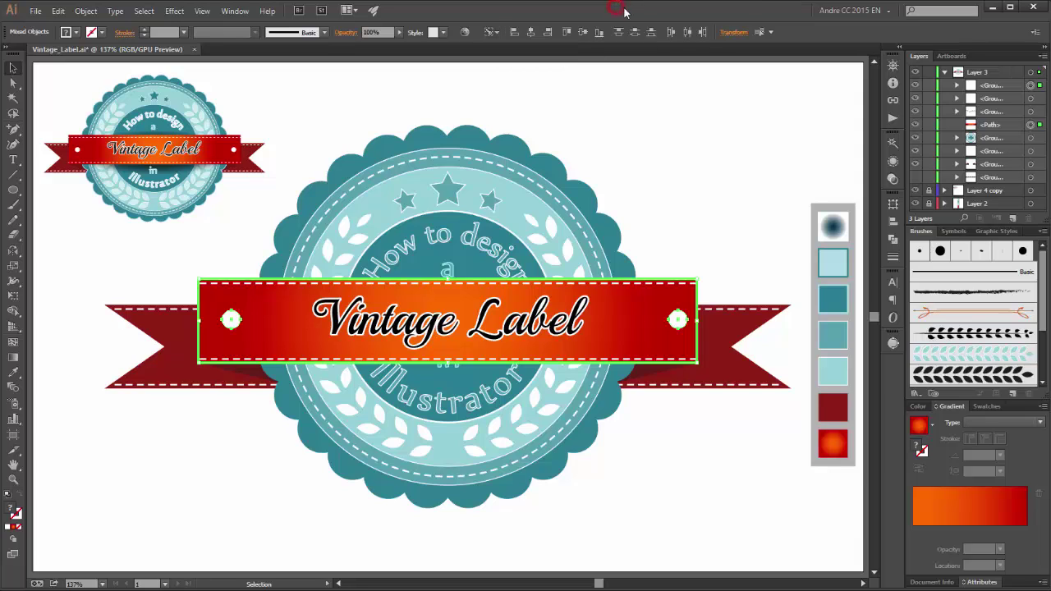
pyautogui.click(583, 34)
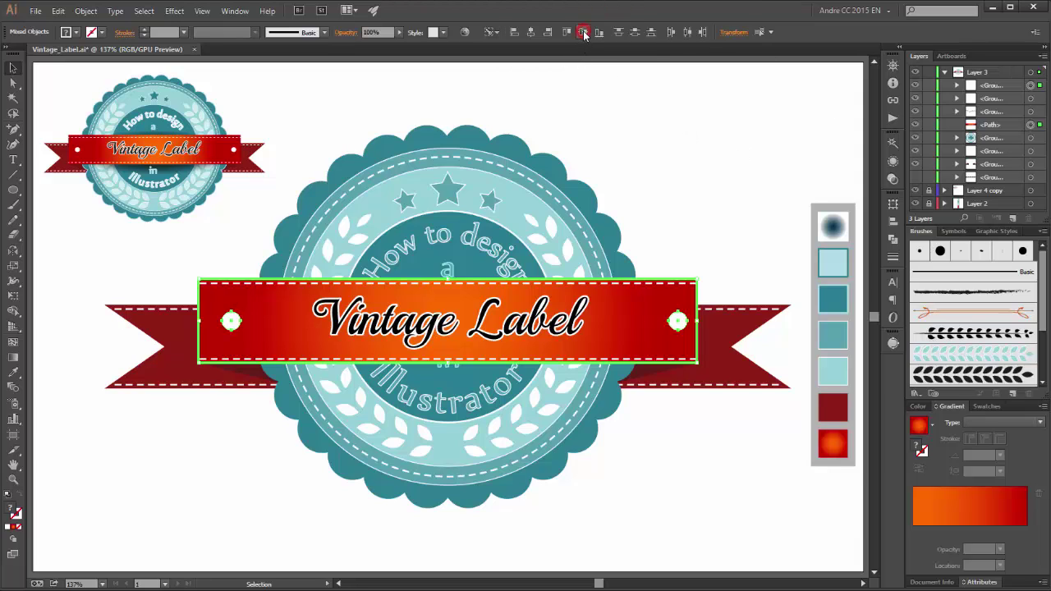
pyautogui.click(530, 32)
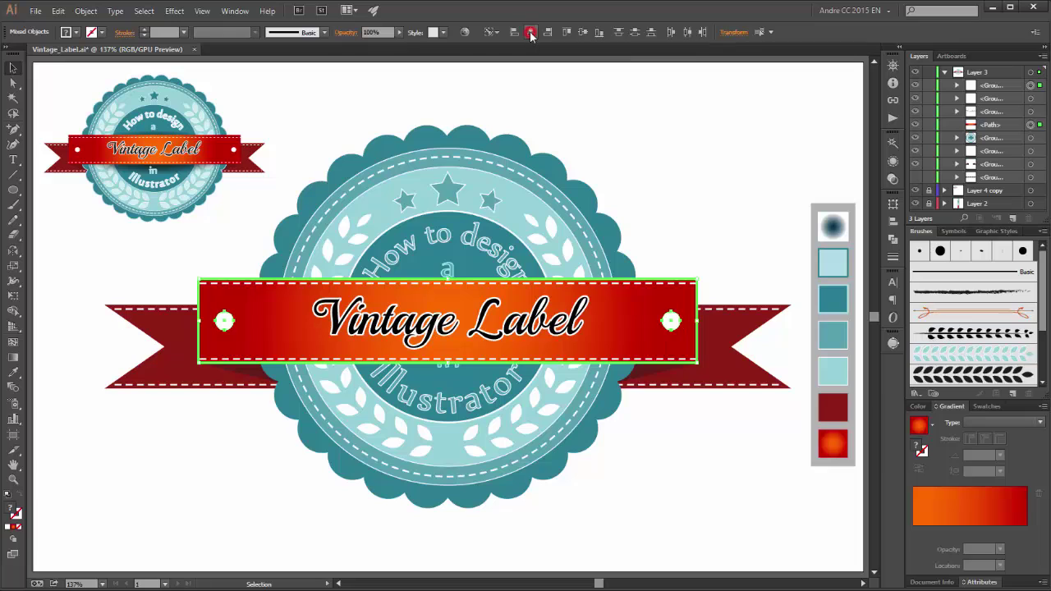
pyautogui.click(702, 100)
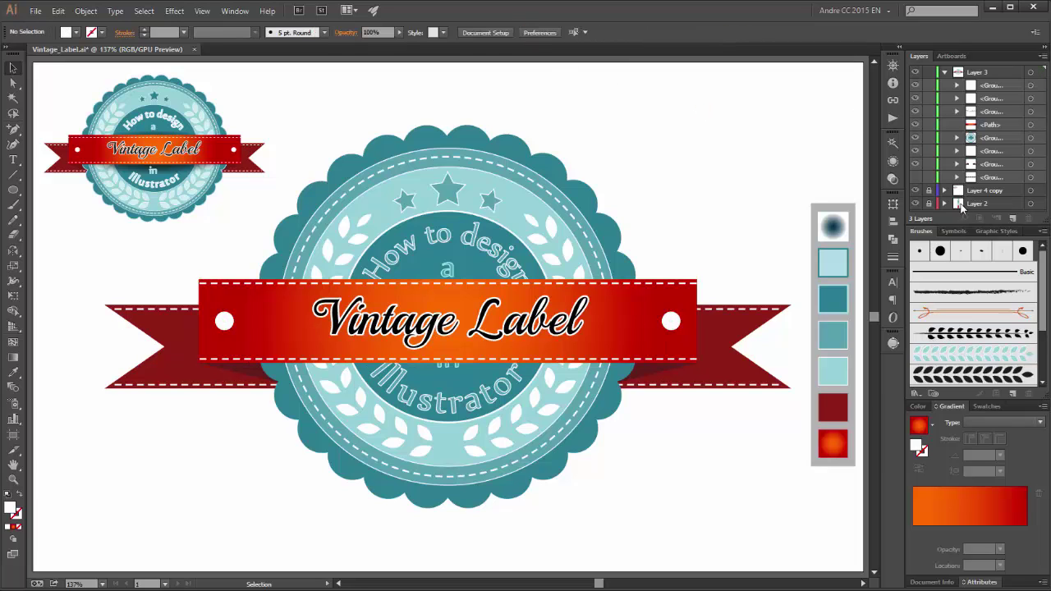
# Enlarge the "Vintage Label" lettering group from its centre with Free Transform to about 137 mm wide, and deselect
pyautogui.press('a')
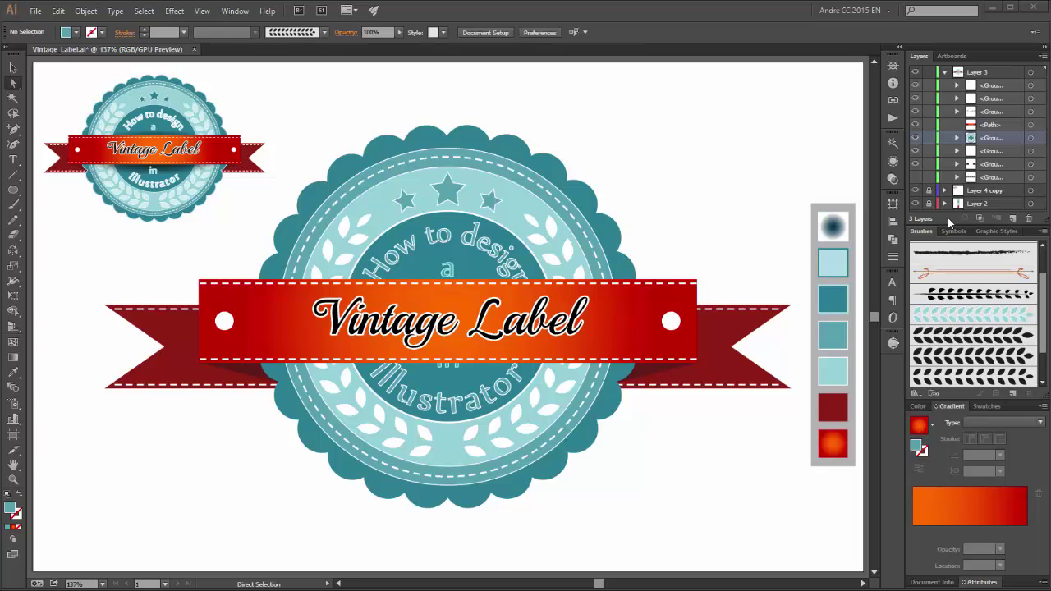
pyautogui.click(916, 111)
pyautogui.click(915, 111)
pyautogui.click(992, 111)
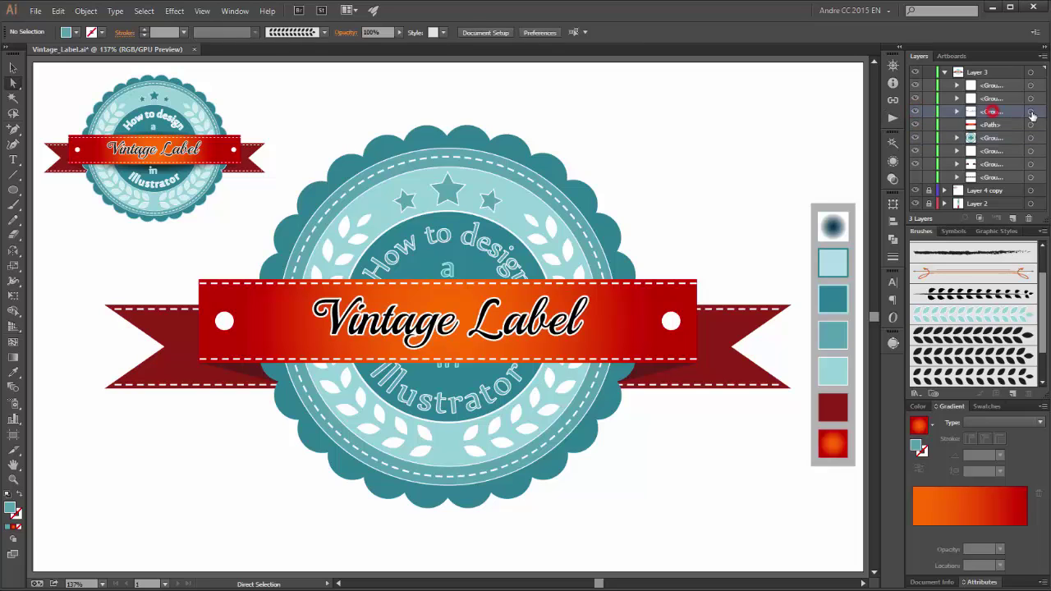
pyautogui.click(1032, 112)
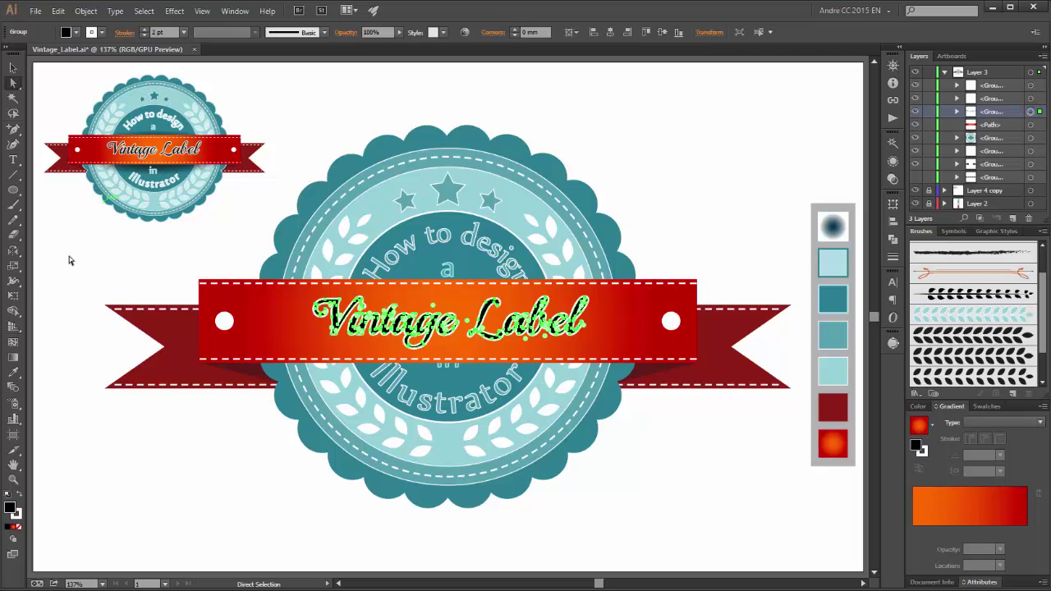
pyautogui.press('e')
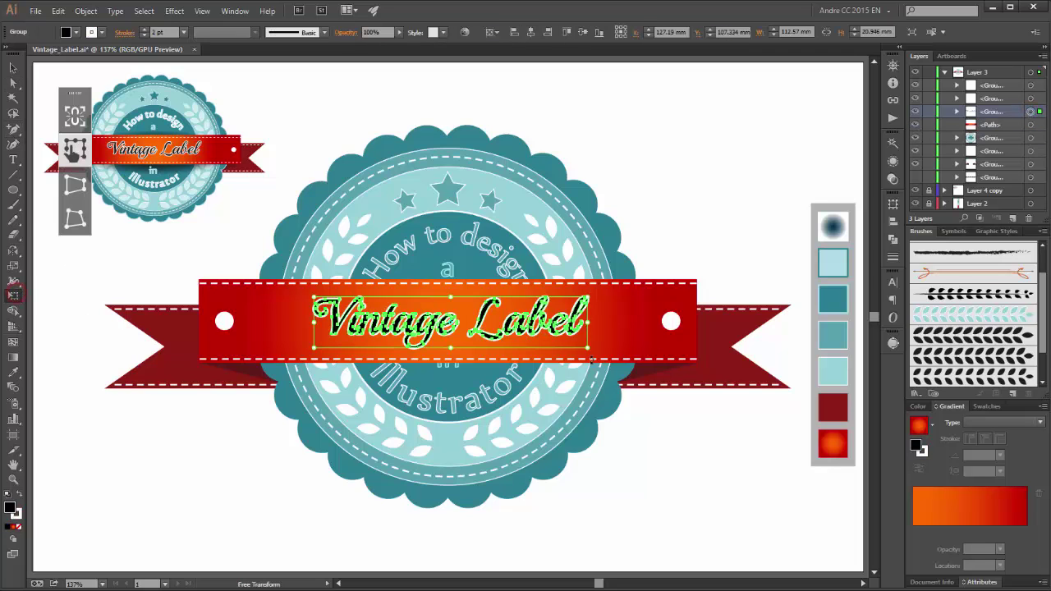
pyautogui.moveTo(588, 295); pyautogui.dragTo(618, 287)
pyautogui.press('a')
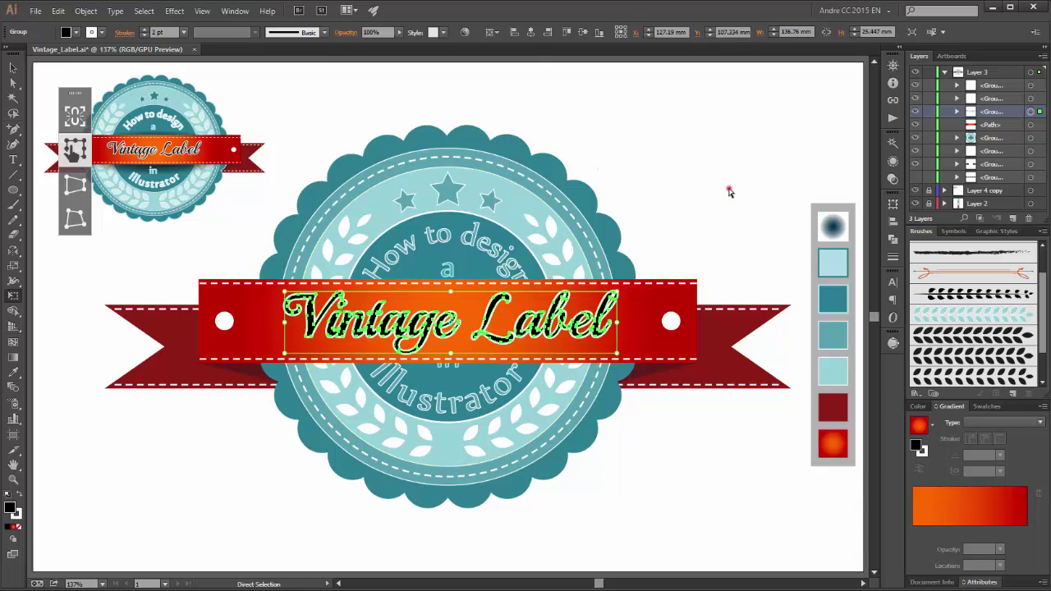
pyautogui.click(729, 190)
pyautogui.press('e')
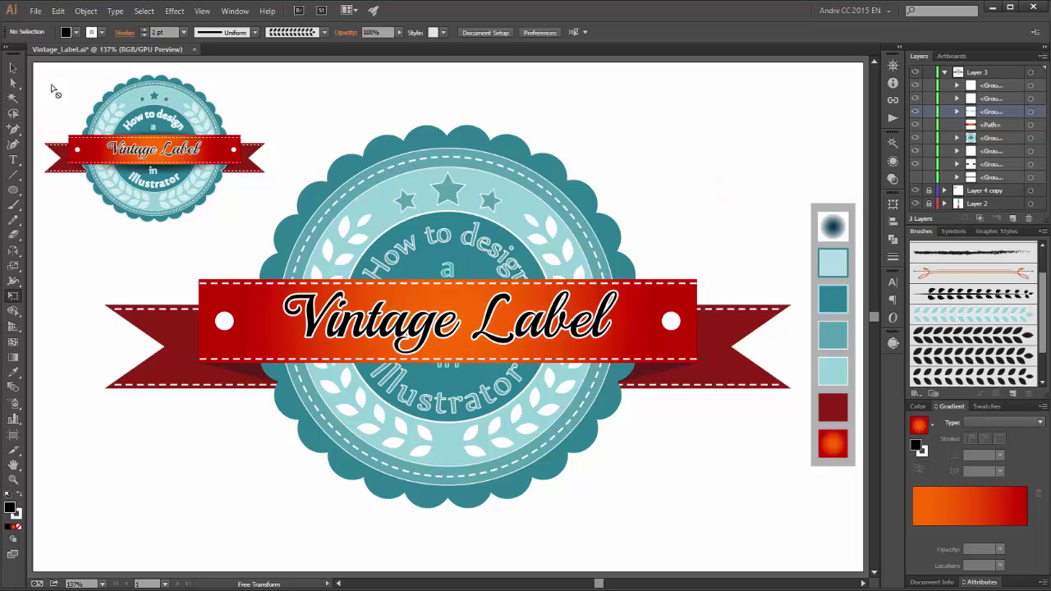
# Select the curved "How to design" text inside the badge group and reduce its font size to 36 pt
pyautogui.click(956, 138)
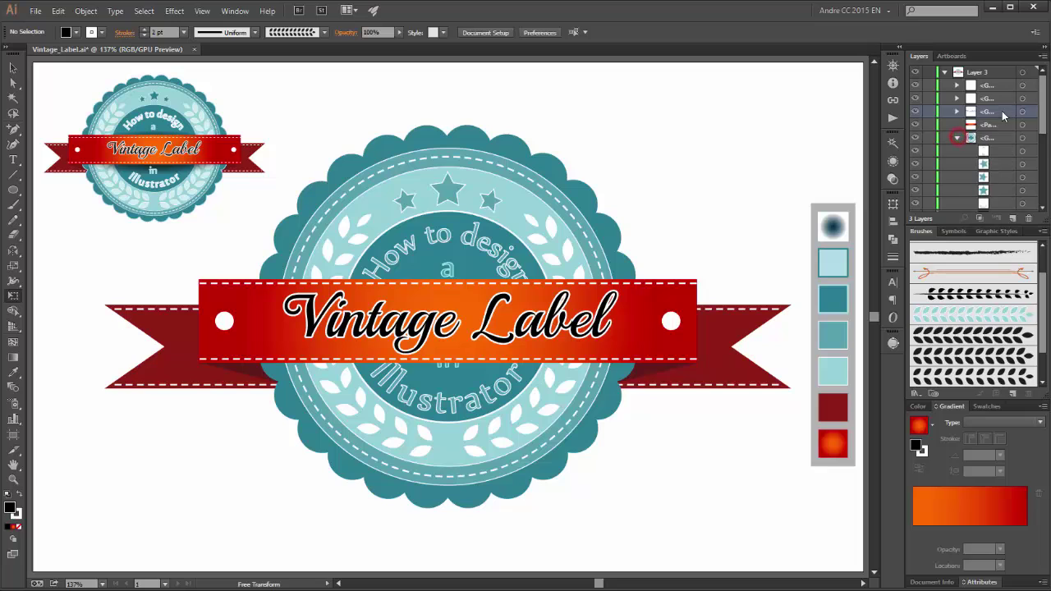
pyautogui.moveTo(1043, 120); pyautogui.dragTo(1011, 146)
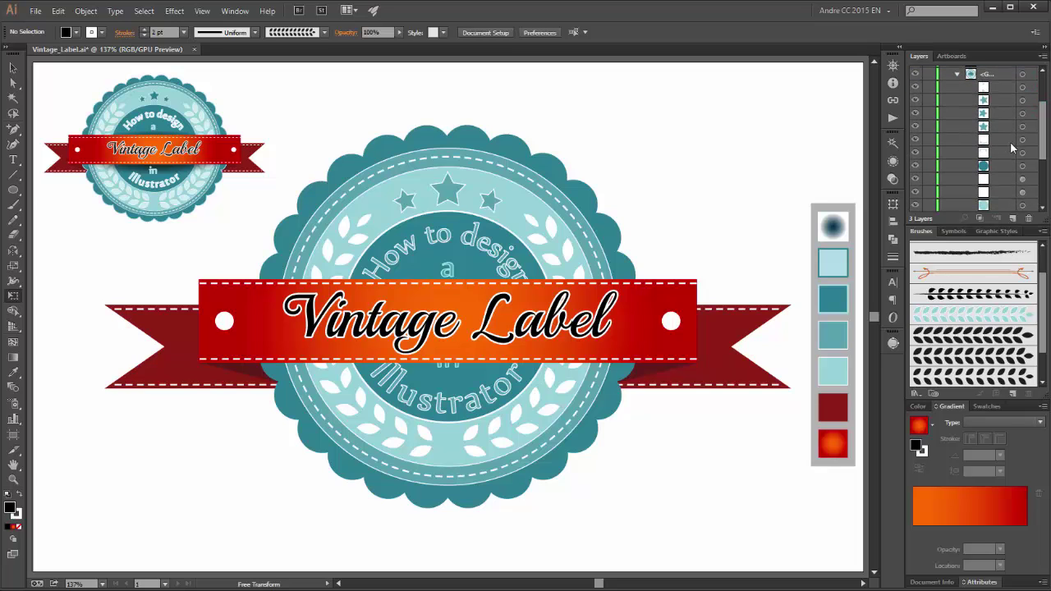
pyautogui.click(1023, 154)
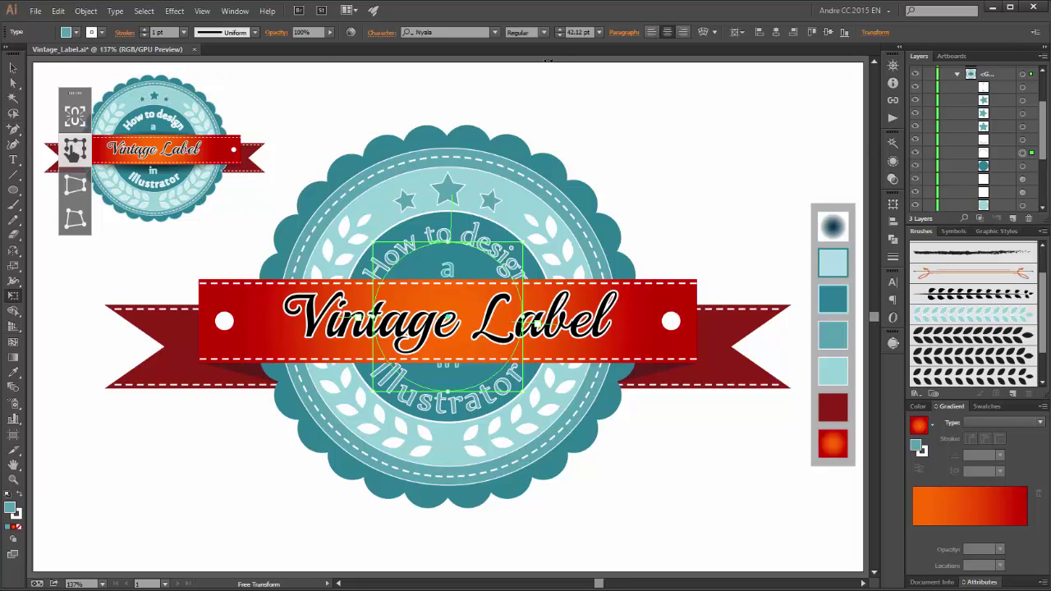
pyautogui.click(559, 35)
pyautogui.click(560, 35)
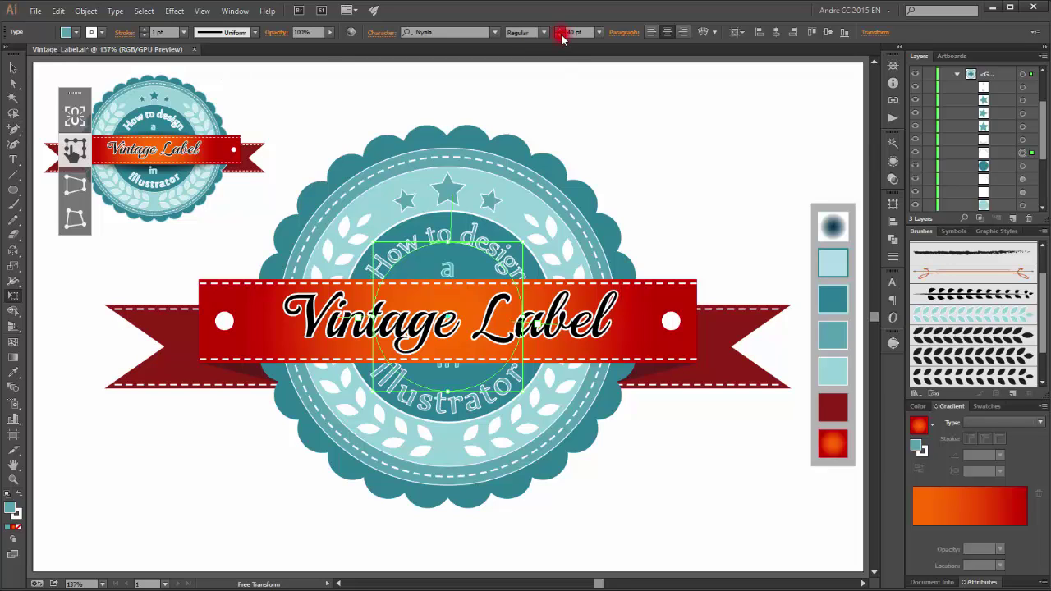
pyautogui.click(559, 35)
pyautogui.click(560, 36)
pyautogui.click(560, 35)
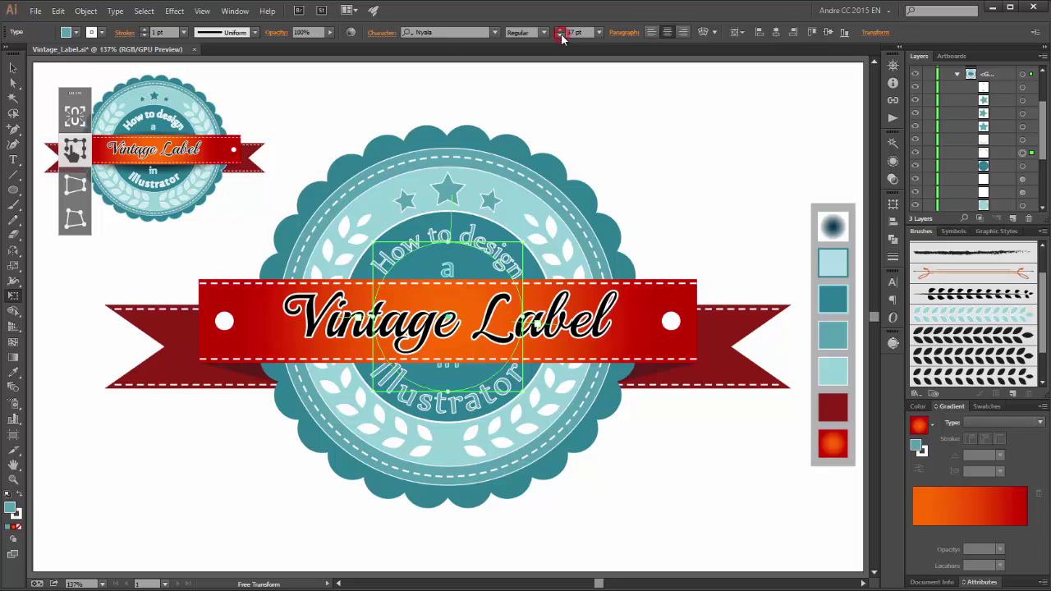
pyautogui.click(560, 35)
# Shift the "How to design" text slightly counterclockwise along its circular path to centre it above the ribbon
pyautogui.scroll(3, 438, 317)
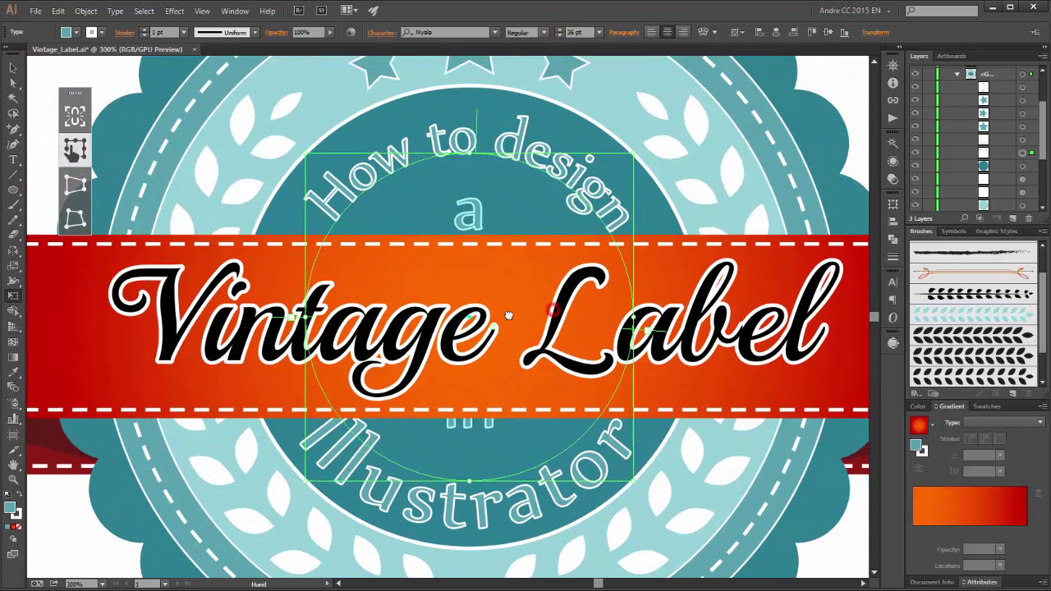
pyautogui.press('a')
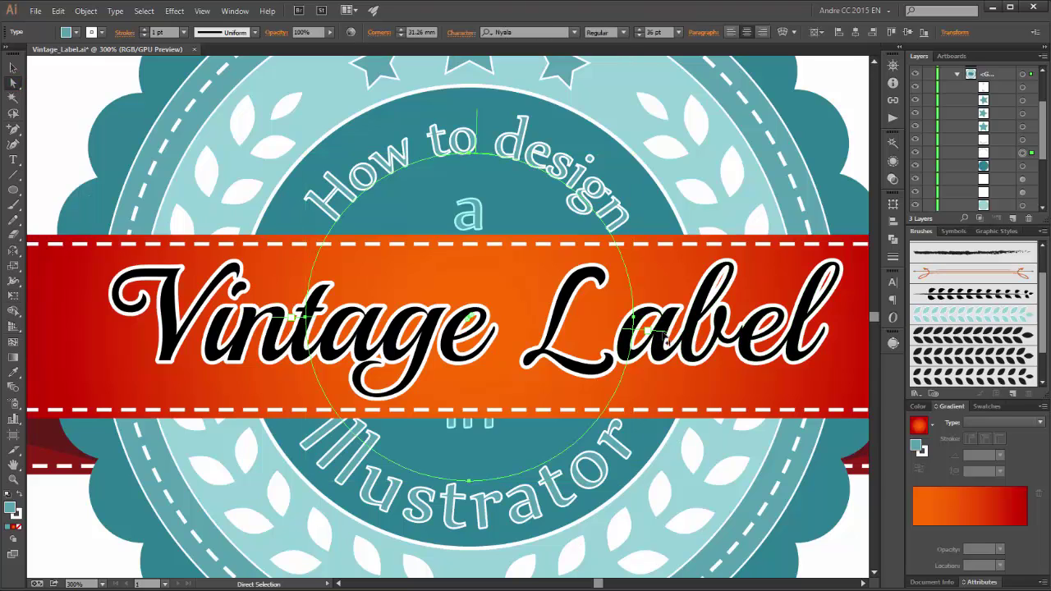
pyautogui.moveTo(641, 330); pyautogui.dragTo(647, 320)
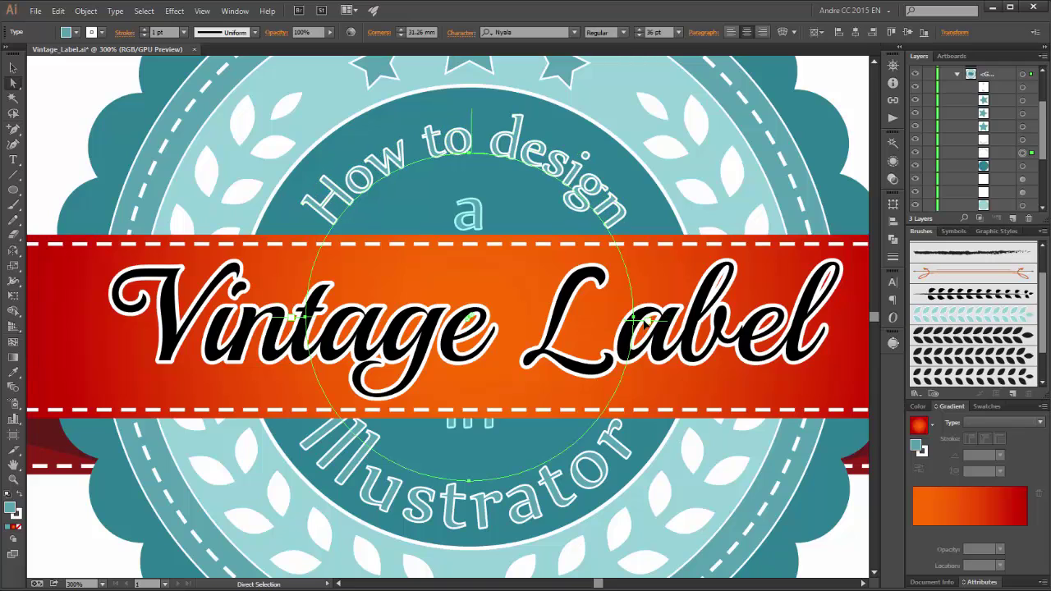
# Reduce the font size of the curved "Illustrator" text to 42 pt
pyautogui.click(526, 514)
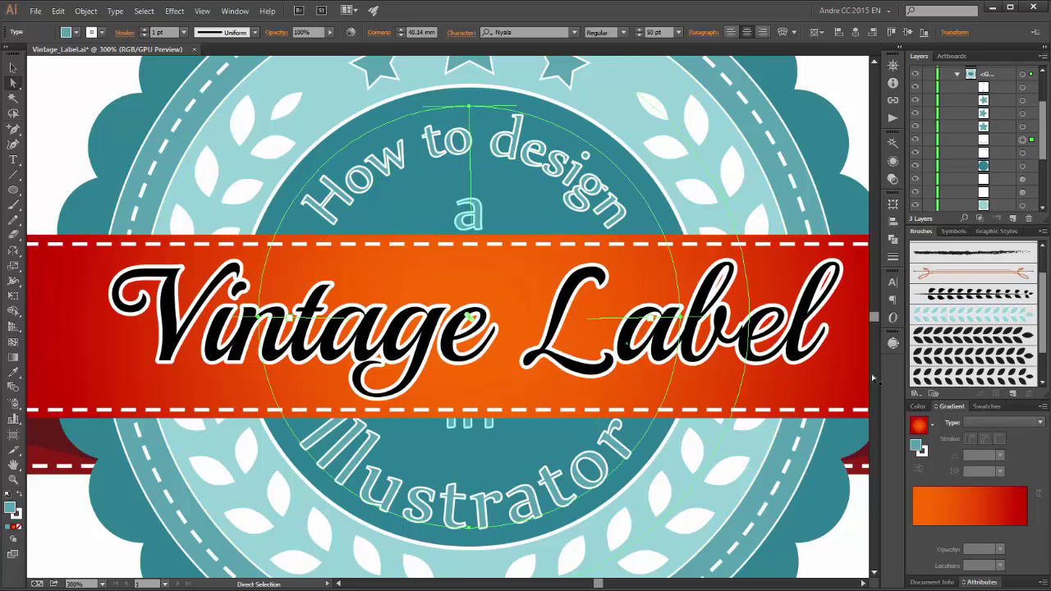
pyautogui.click(640, 37)
pyautogui.click(639, 37)
pyautogui.click(640, 36)
pyautogui.click(640, 37)
pyautogui.click(640, 37)
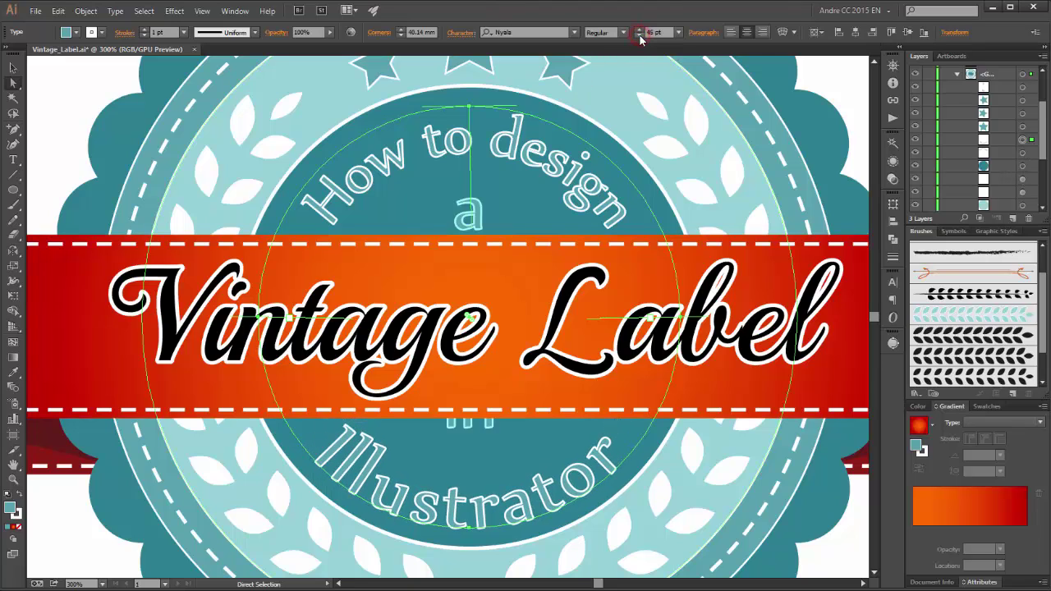
pyautogui.click(639, 37)
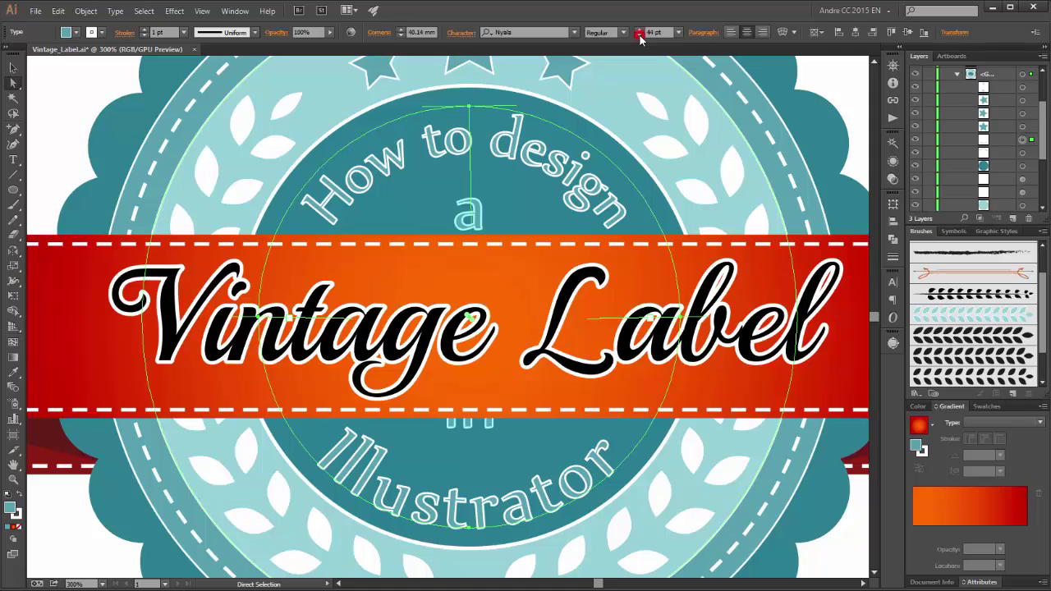
pyautogui.click(640, 37)
pyautogui.click(640, 37)
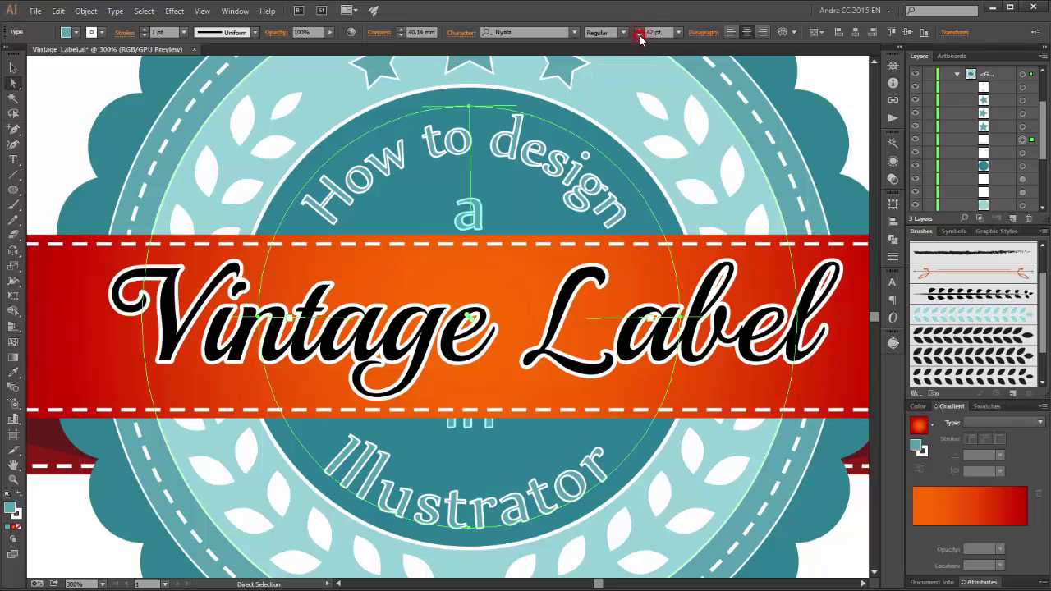
# Nudge the straight centre text containing "a" and "in" upward, closer to "How to design"
pyautogui.click(468, 212)
pyautogui.press('Up')
pyautogui.press('Up')
pyautogui.press('Up')
pyautogui.press('Up')
pyautogui.press('Up')
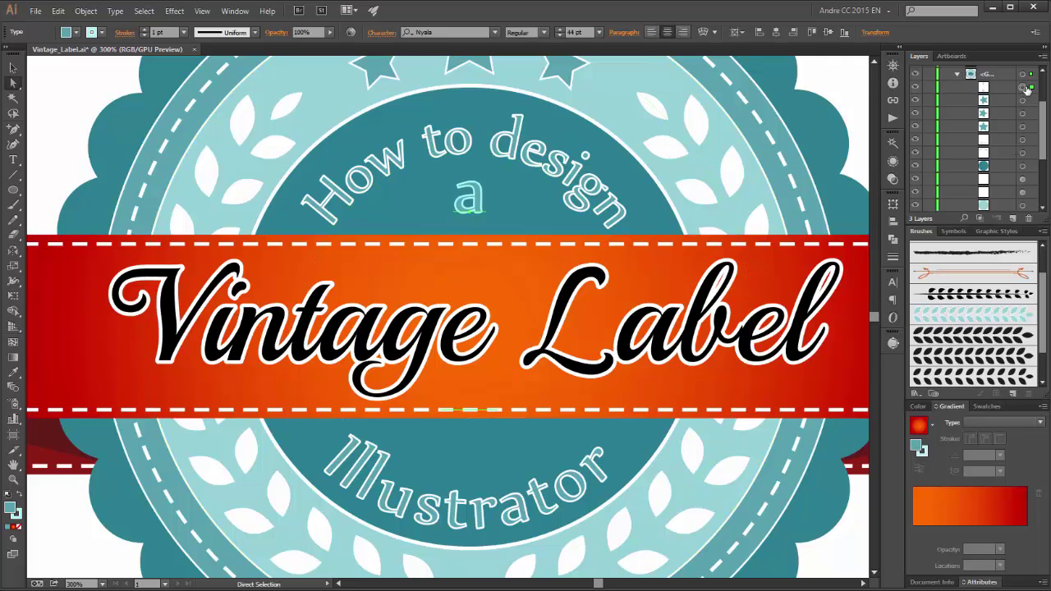
# Reduce the font size of the straight centre text containing "a" and "in" to 40 pt
pyautogui.click(559, 36)
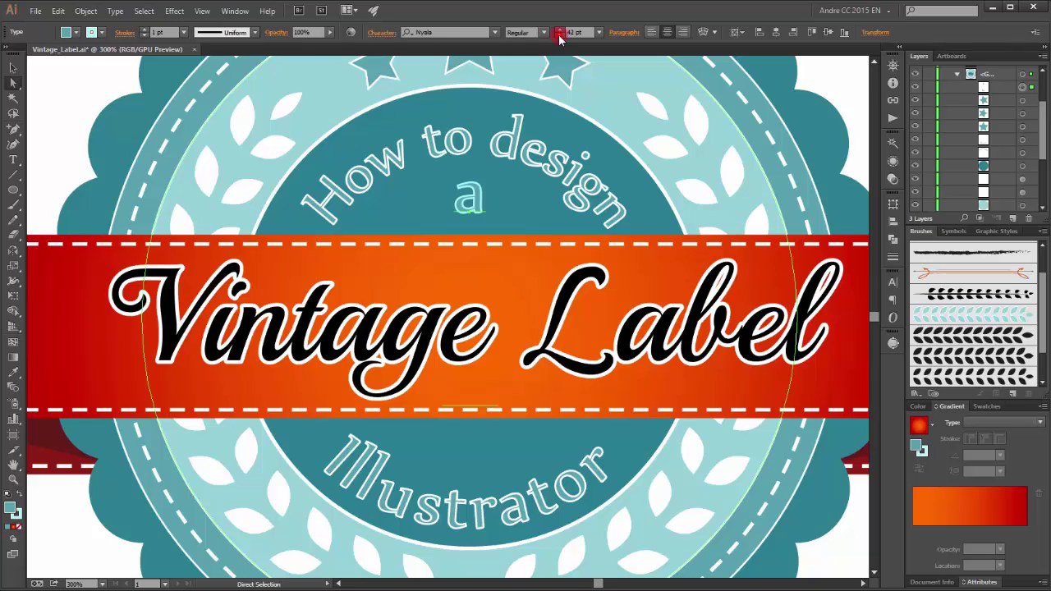
pyautogui.click(558, 36)
pyautogui.click(558, 36)
pyautogui.click(558, 36)
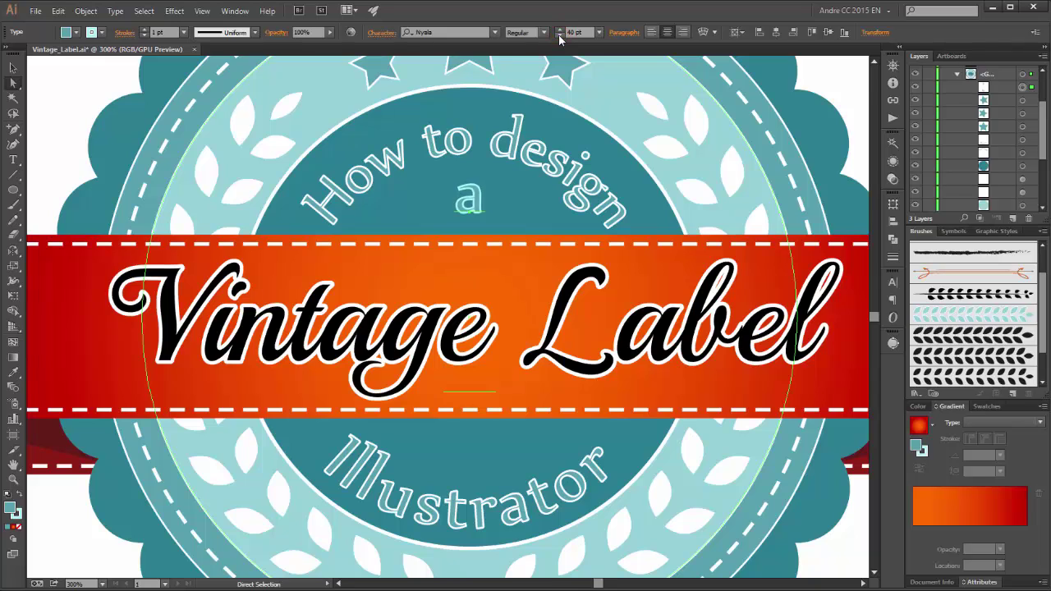
# Increase the centre text's leading to 70 pt so that "in" drops below the ribbon
pyautogui.click(894, 283)
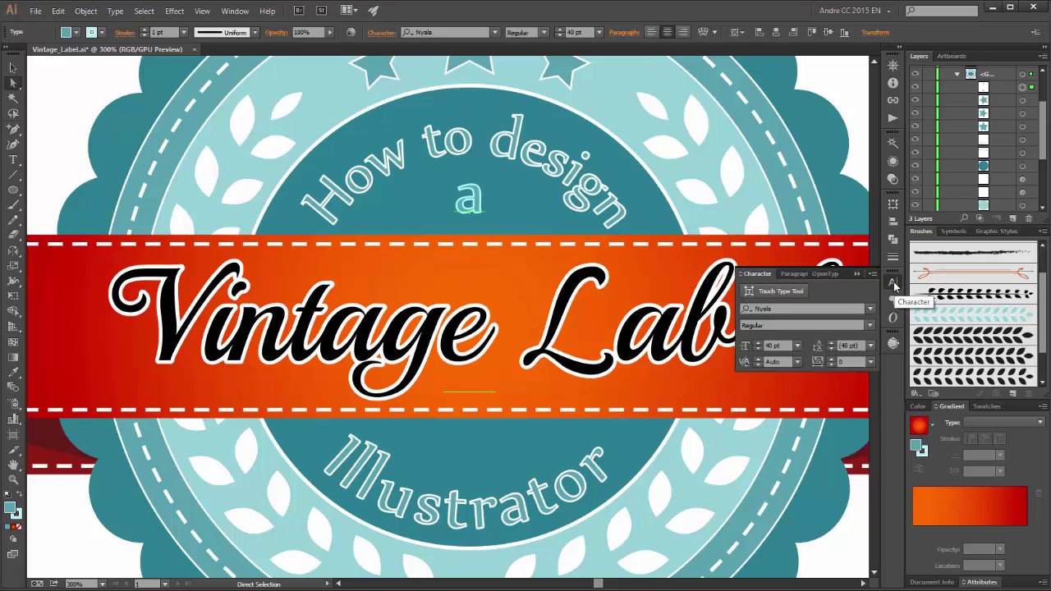
pyautogui.click(831, 344)
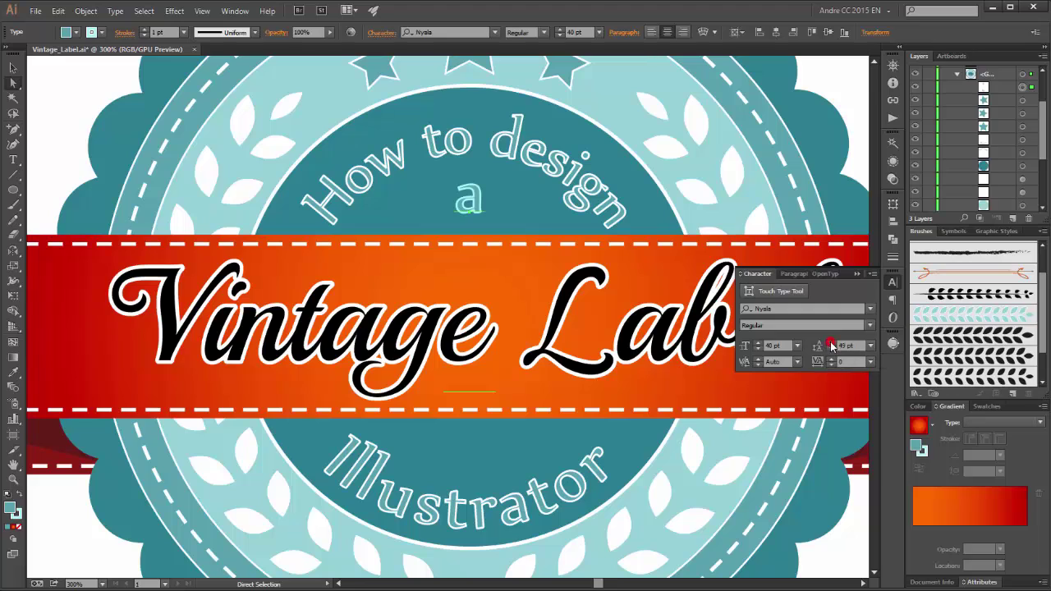
pyautogui.click(831, 344)
pyautogui.click(830, 344)
pyautogui.click(831, 344)
pyautogui.click(831, 344)
pyautogui.click(830, 344)
pyautogui.click(831, 344)
pyautogui.click(831, 344)
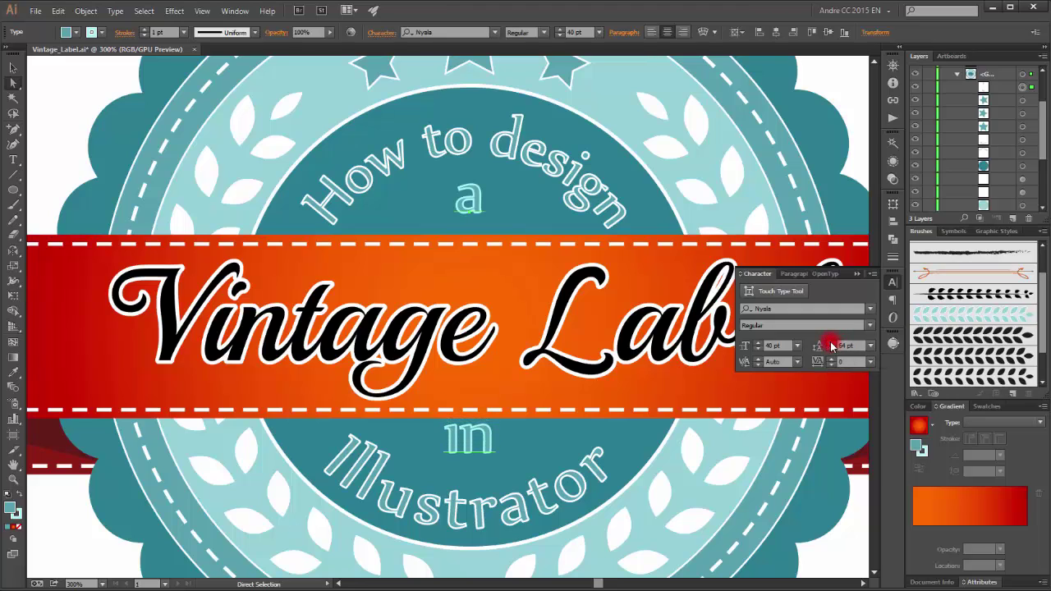
pyautogui.click(831, 344)
pyautogui.click(830, 344)
pyautogui.click(831, 344)
pyautogui.click(831, 344)
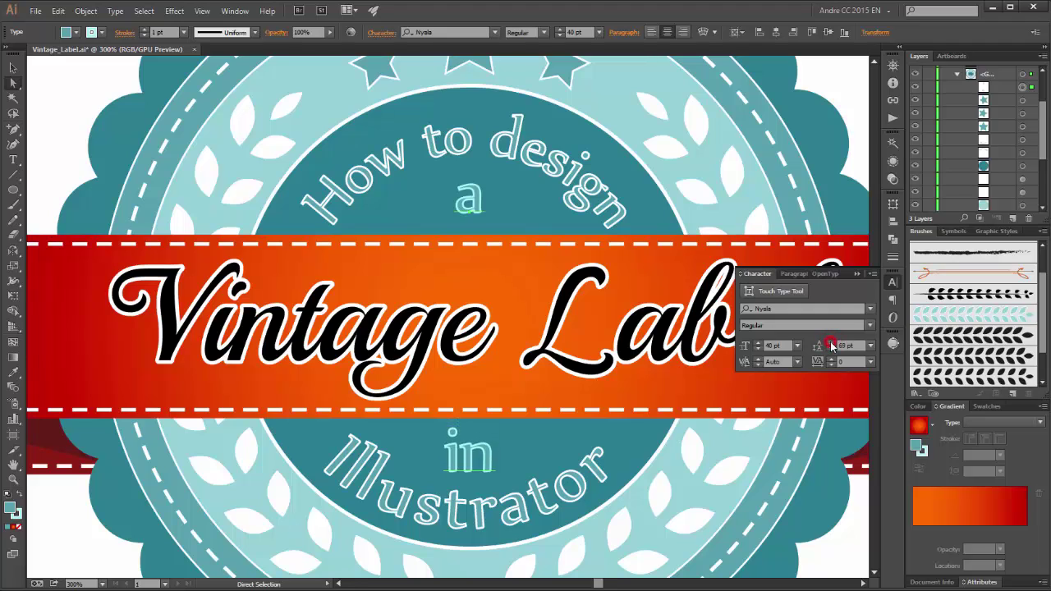
pyautogui.click(831, 344)
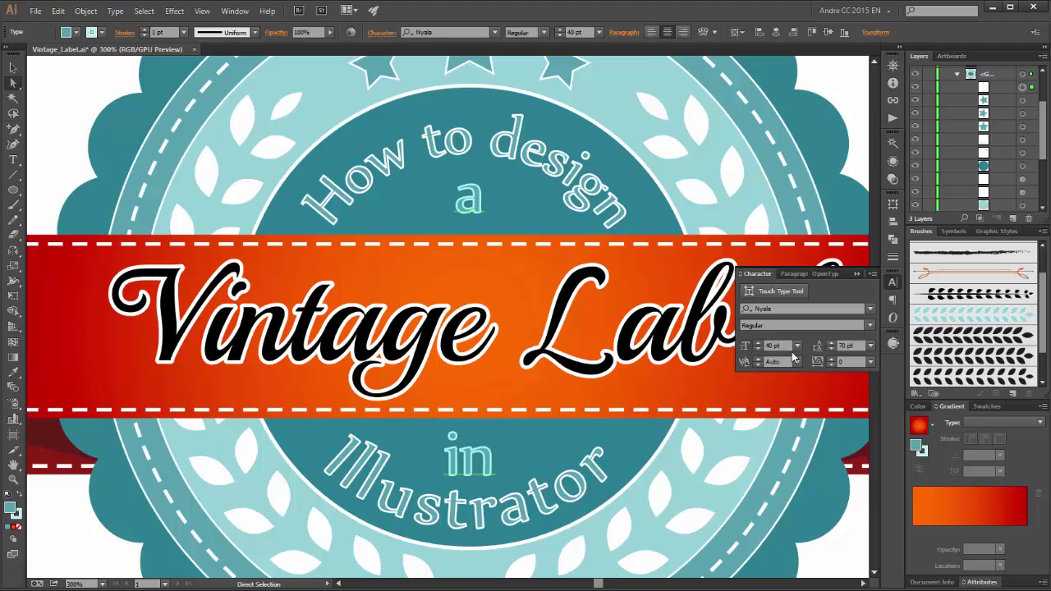
# Reduce the font size of "a" and "in" further to 34 pt
pyautogui.click(758, 349)
pyautogui.click(758, 350)
pyautogui.click(758, 350)
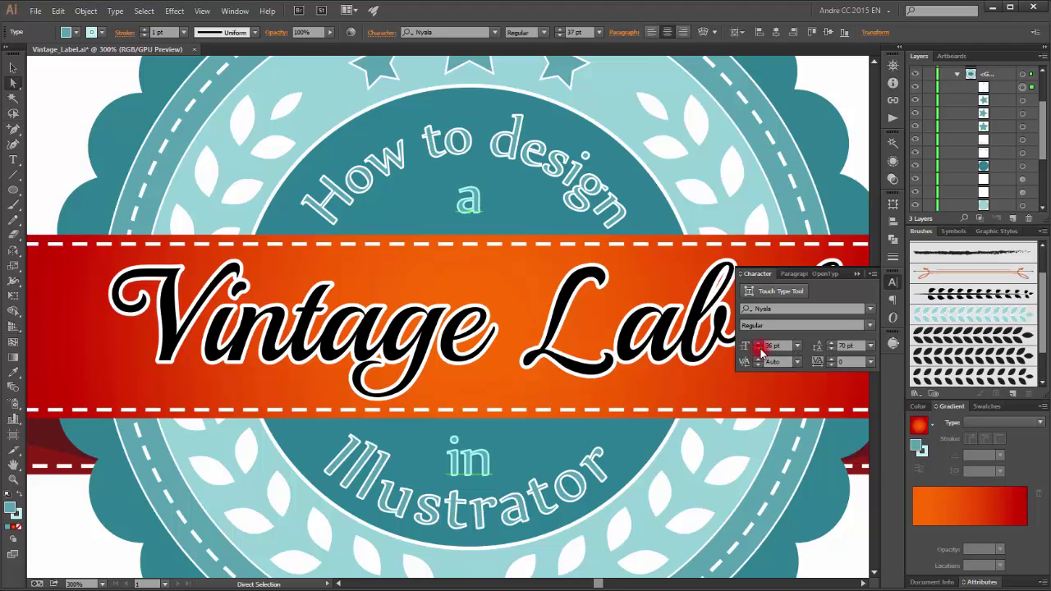
pyautogui.click(758, 349)
pyautogui.click(758, 350)
pyautogui.click(758, 350)
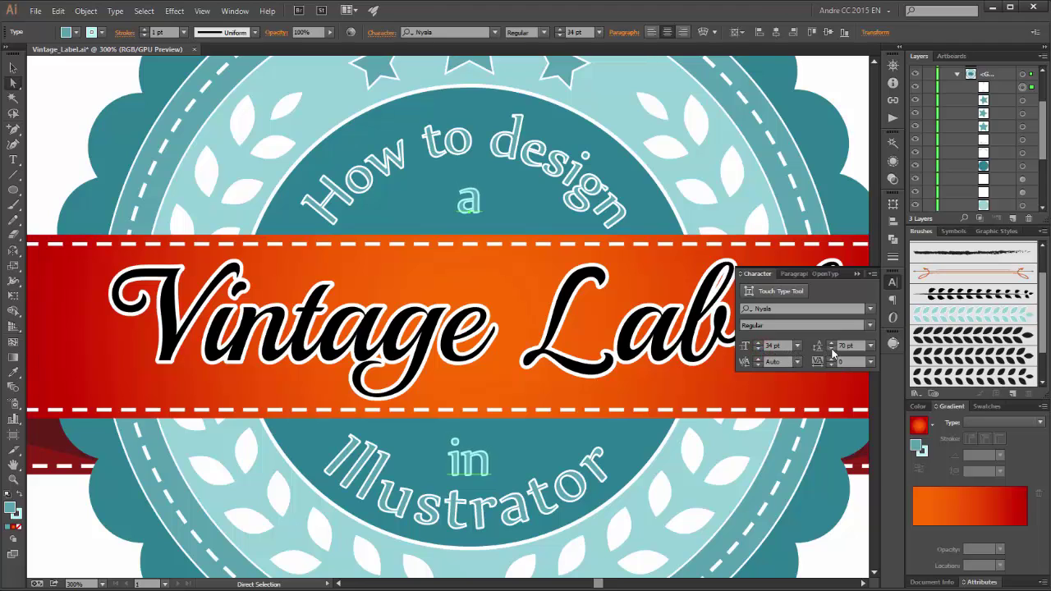
# Fine-tune the leading of the "a" and "in" text to 68 pt and deselect it
pyautogui.click(832, 351)
pyautogui.click(832, 352)
pyautogui.click(831, 351)
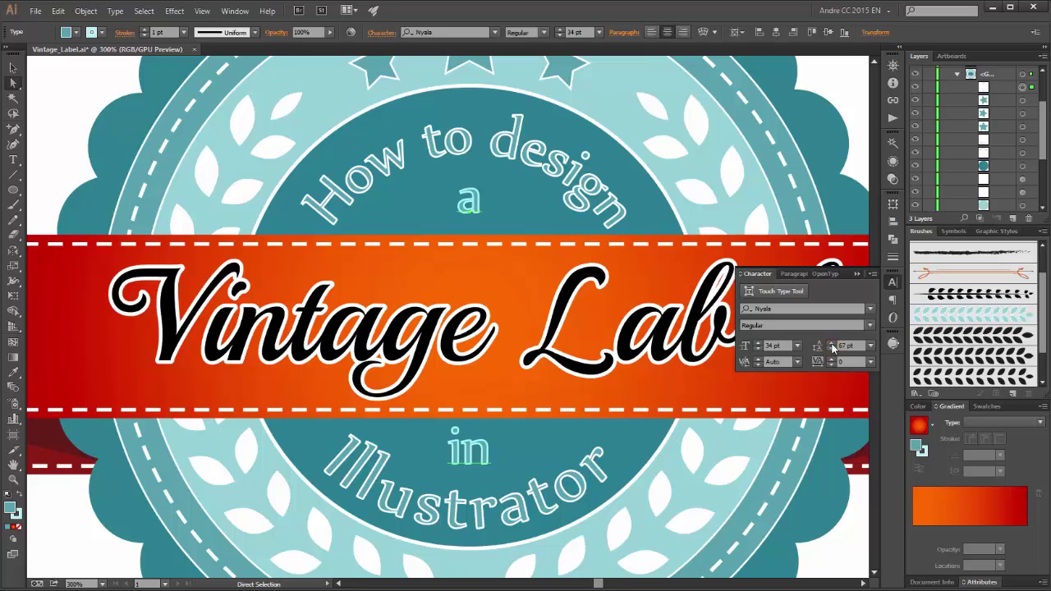
pyautogui.click(832, 343)
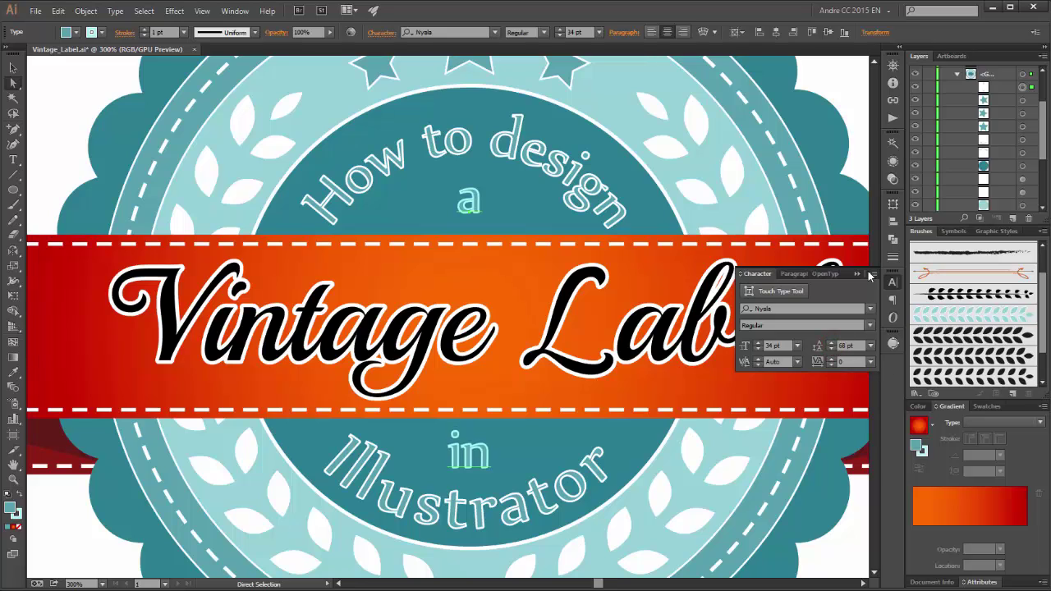
pyautogui.click(871, 275)
pyautogui.hotkey('ctrl', '0')
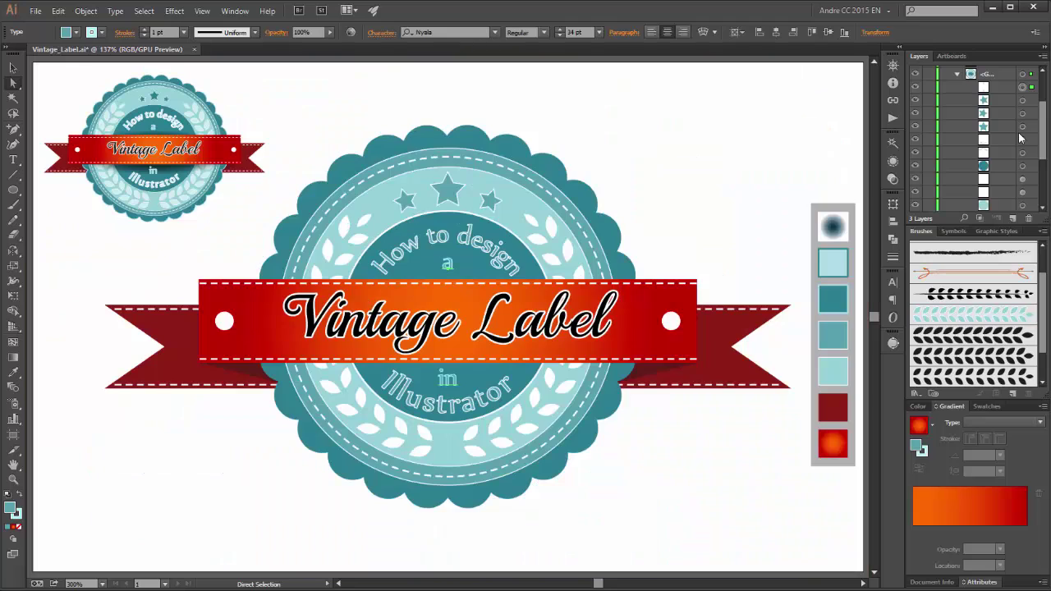
pyautogui.click(847, 114)
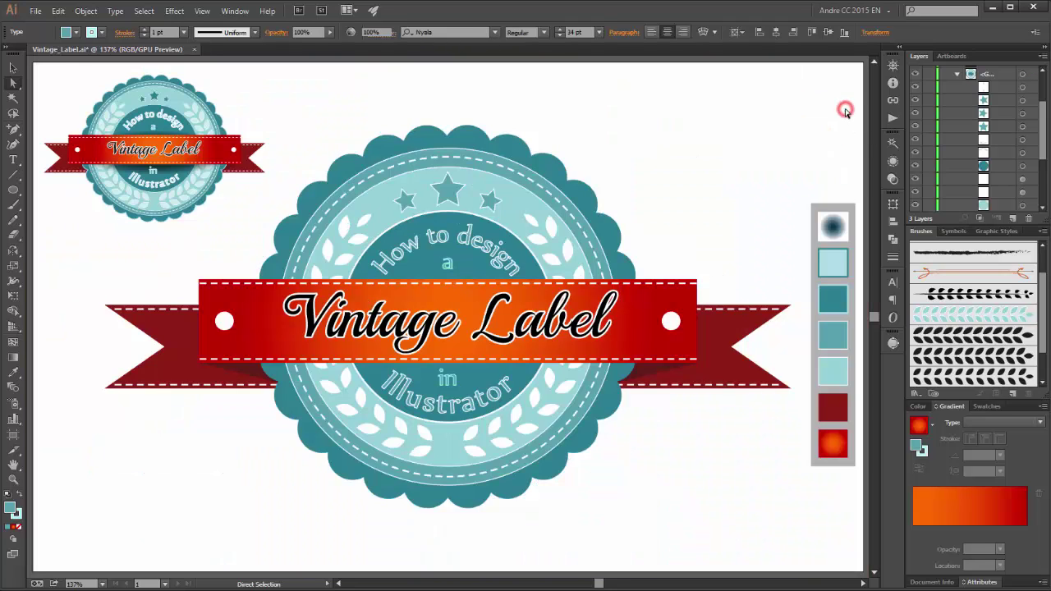
# Identify and select the scalloped outer ring in the badge group, and convert its stroke to outlines
pyautogui.moveTo(1044, 143); pyautogui.dragTo(1045, 184)
pyautogui.click(915, 139)
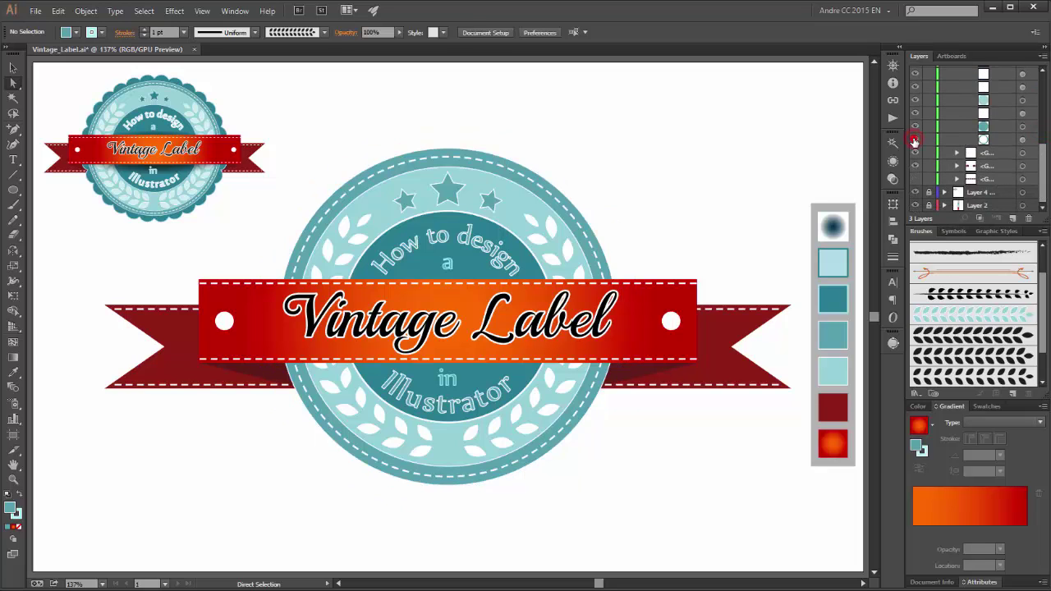
pyautogui.click(915, 140)
pyautogui.click(915, 140)
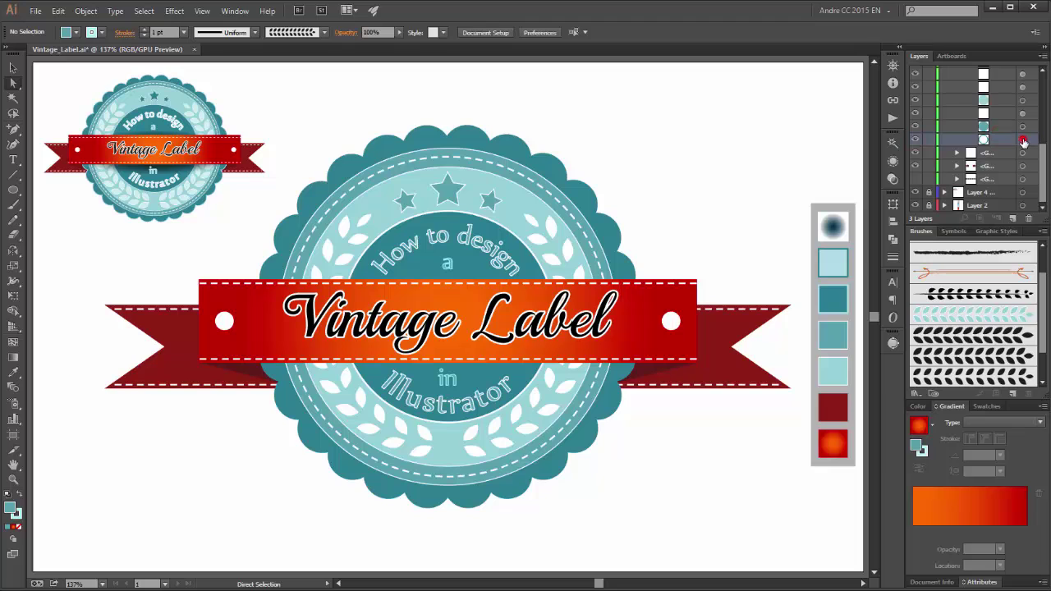
pyautogui.click(1022, 139)
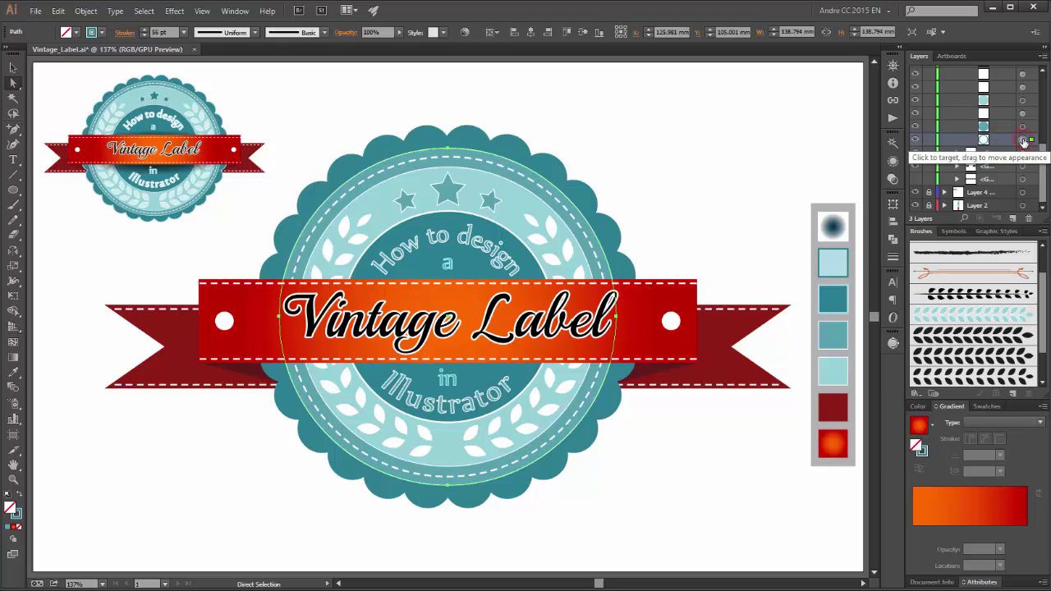
pyautogui.click(85, 11)
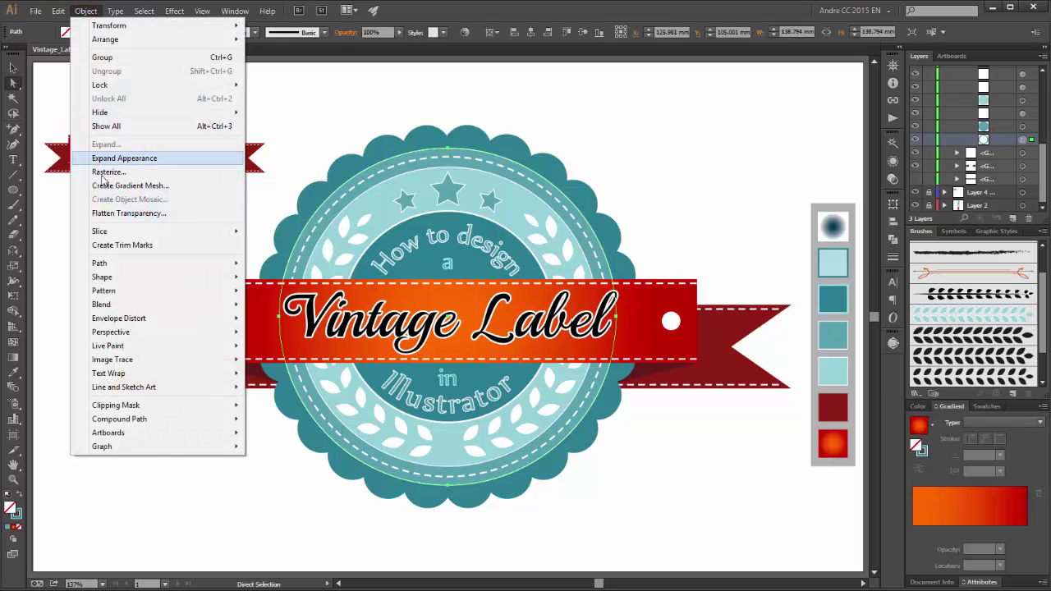
pyautogui.moveTo(224, 264)
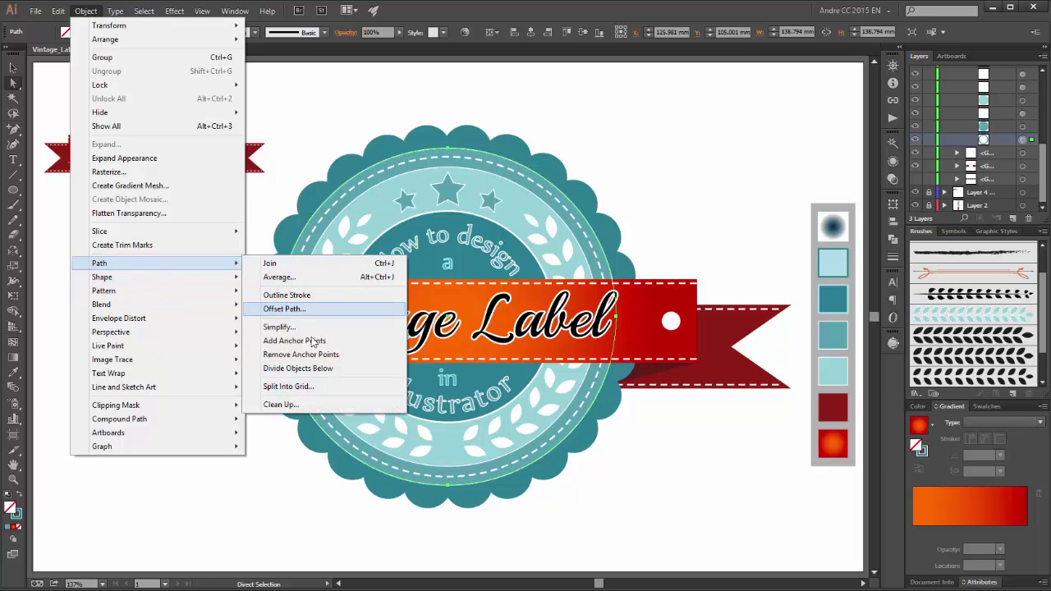
pyautogui.click(280, 294)
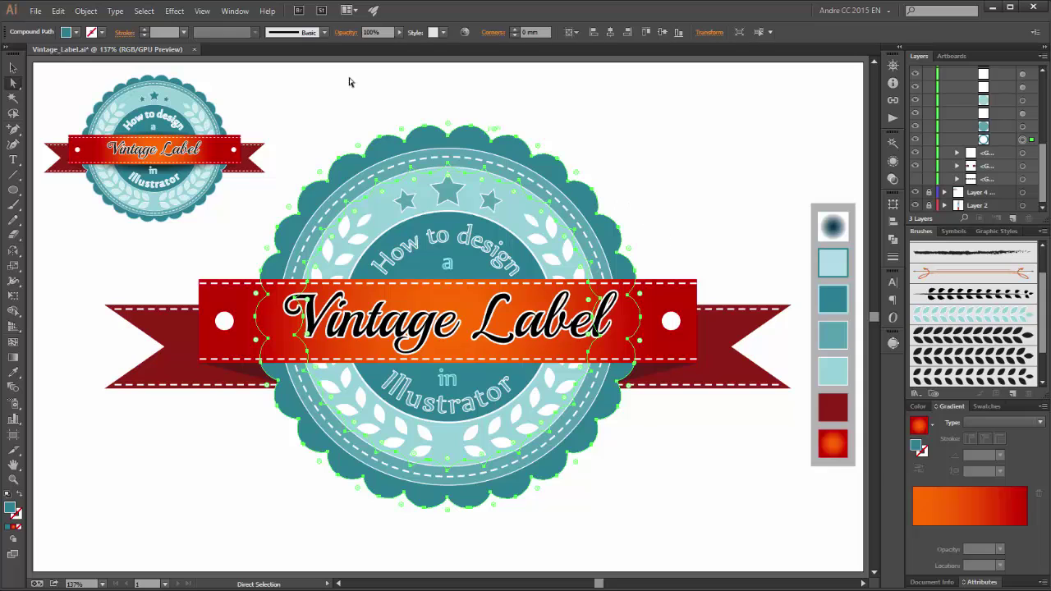
# Give the outlined scalloped ring a 1 pt bright blue stroke
pyautogui.click(101, 33)
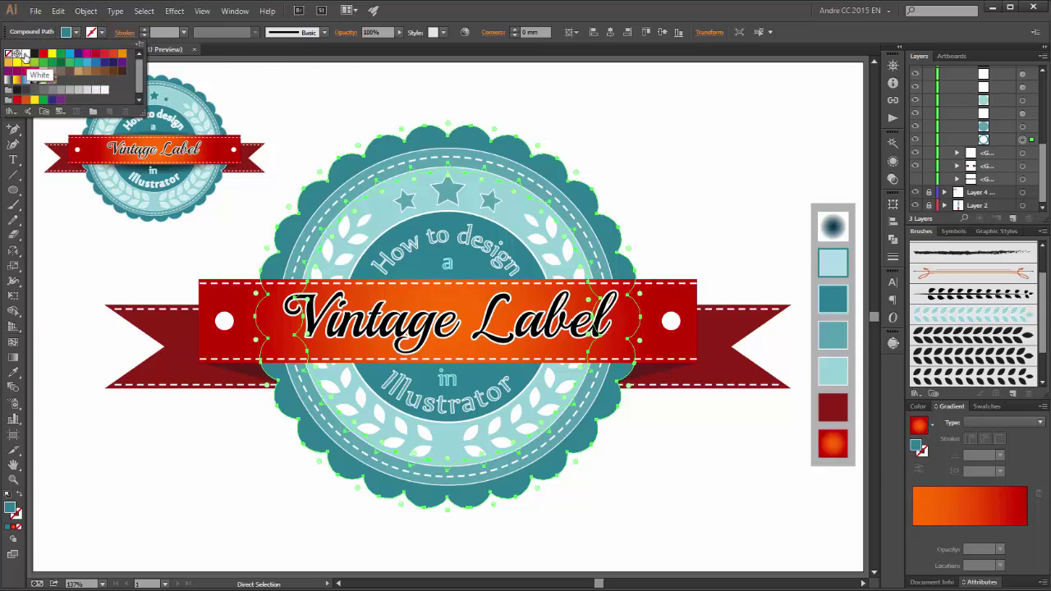
pyautogui.click(70, 54)
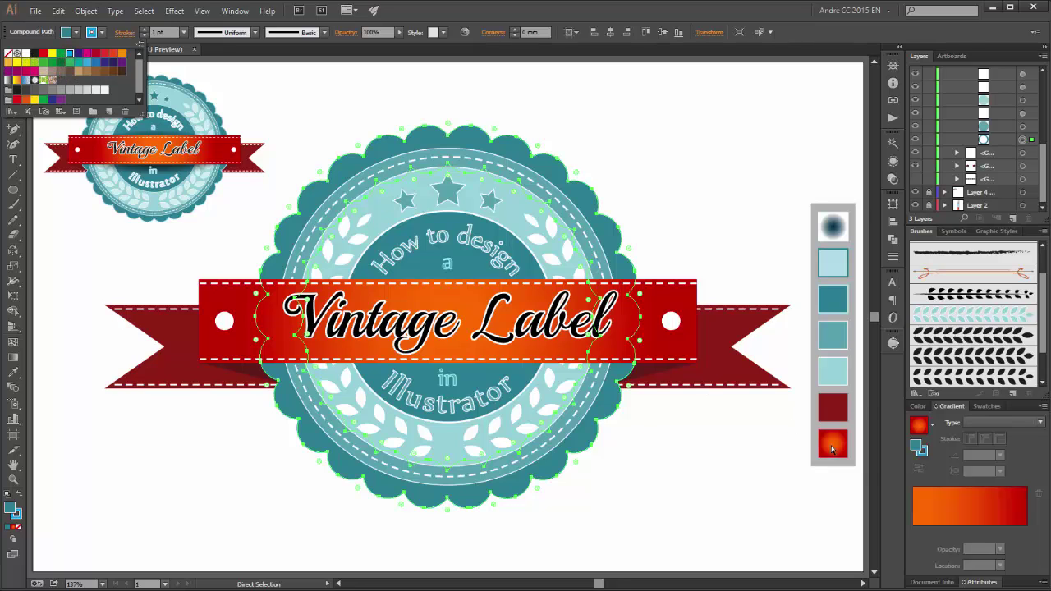
pyautogui.click(646, 7)
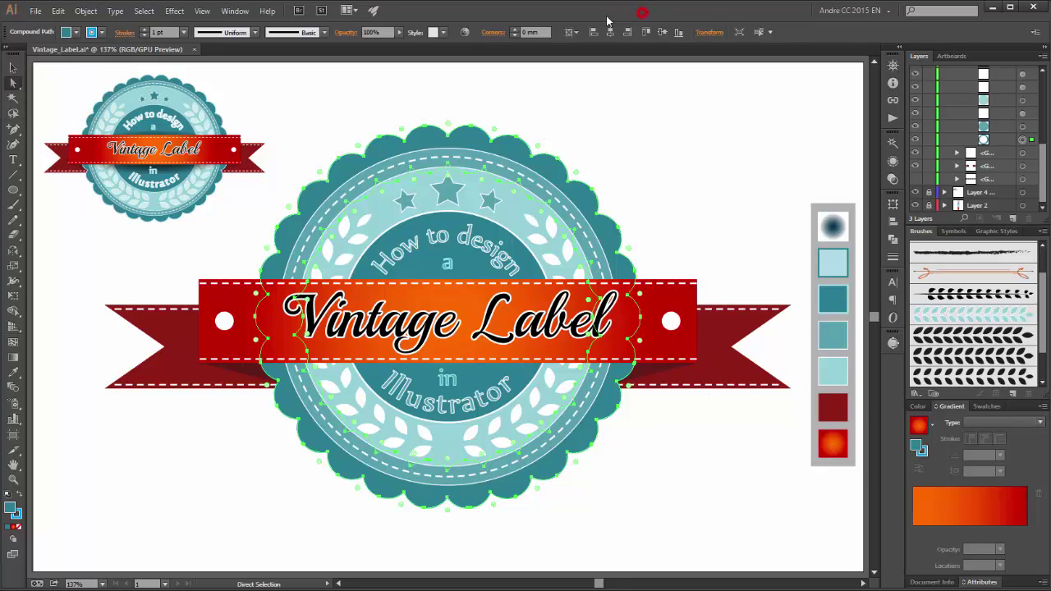
# Copy the dark teal sample square's appearance to the scalloped ring, with fill 2A7F92 and stroke B1DDE8
pyautogui.click(10, 372)
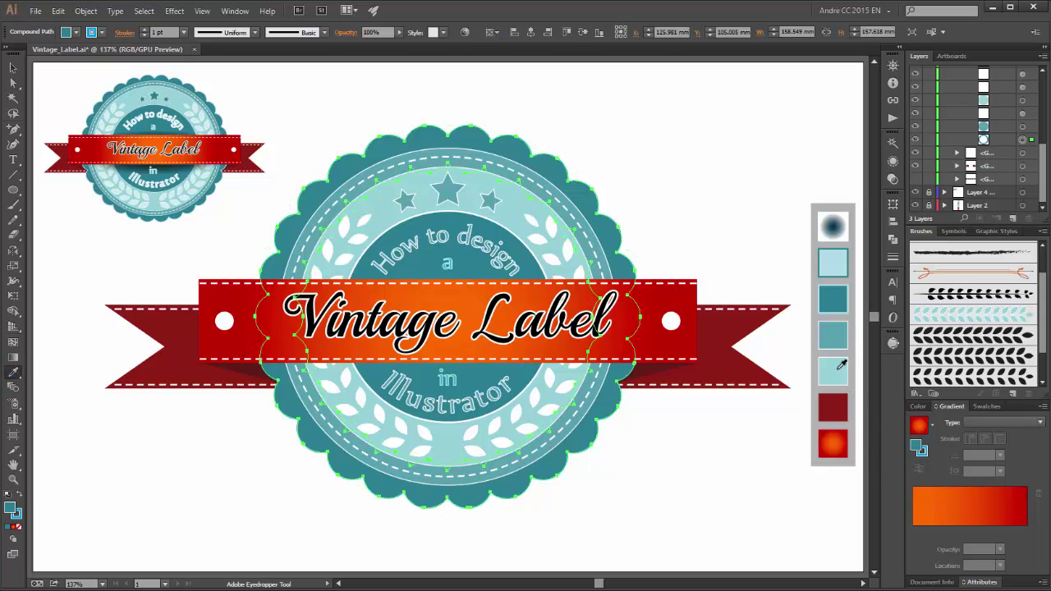
pyautogui.click(834, 302)
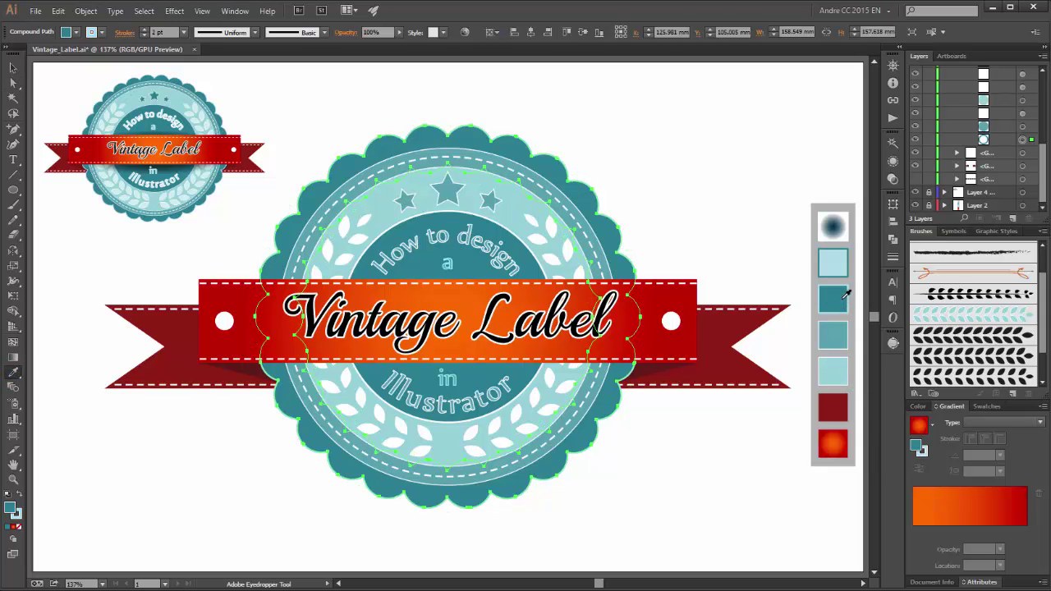
pyautogui.doubleClick(917, 447)
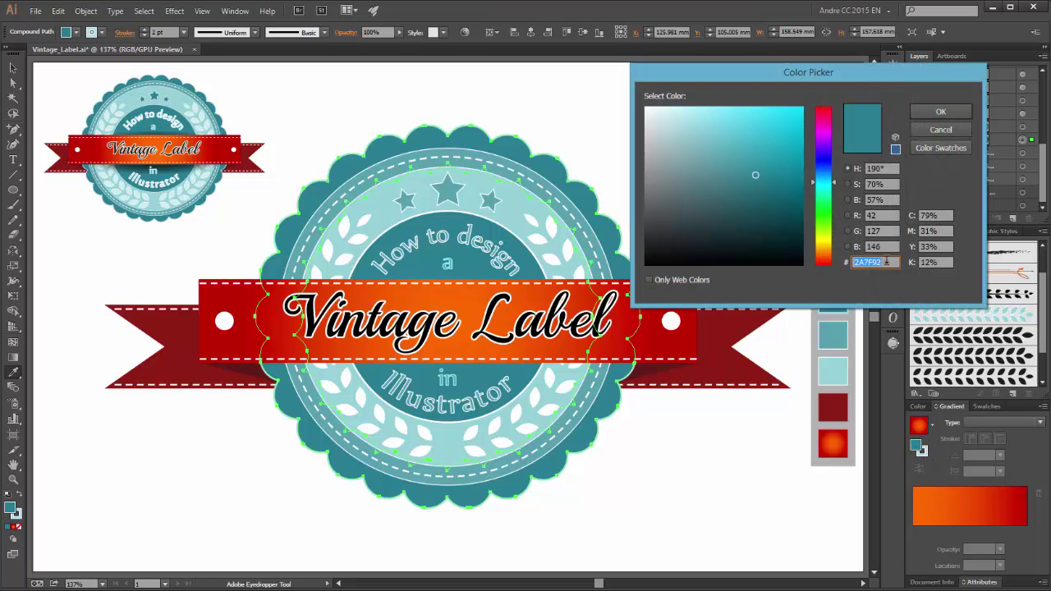
pyautogui.click(940, 111)
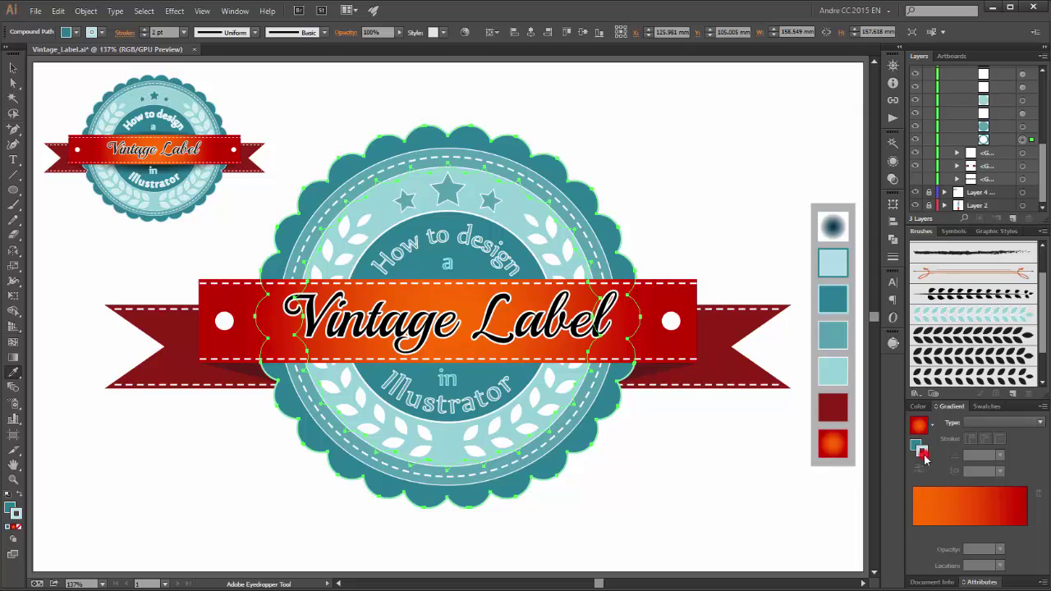
pyautogui.doubleClick(921, 451)
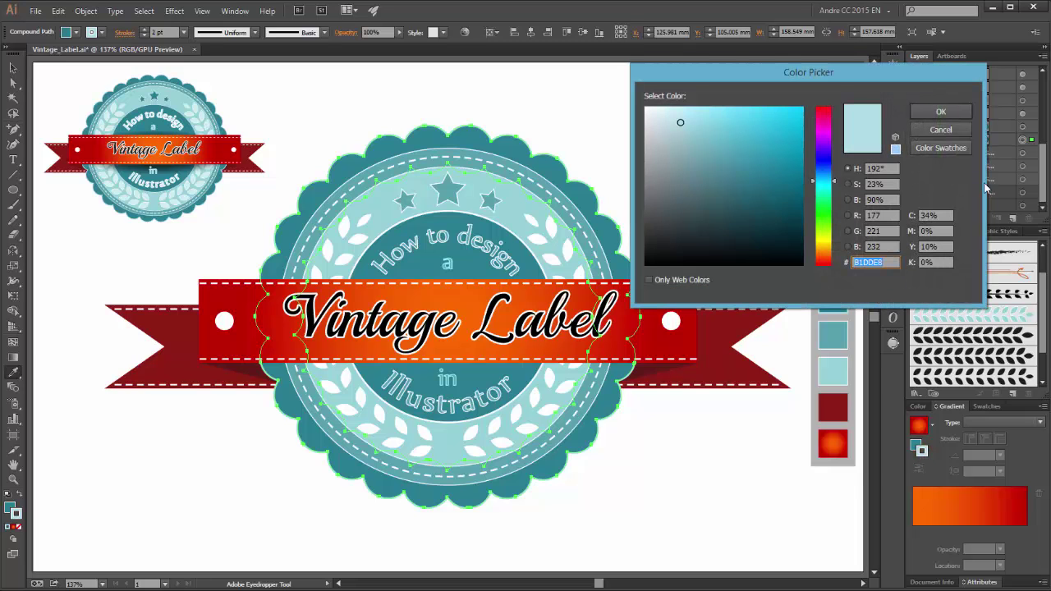
pyautogui.click(955, 111)
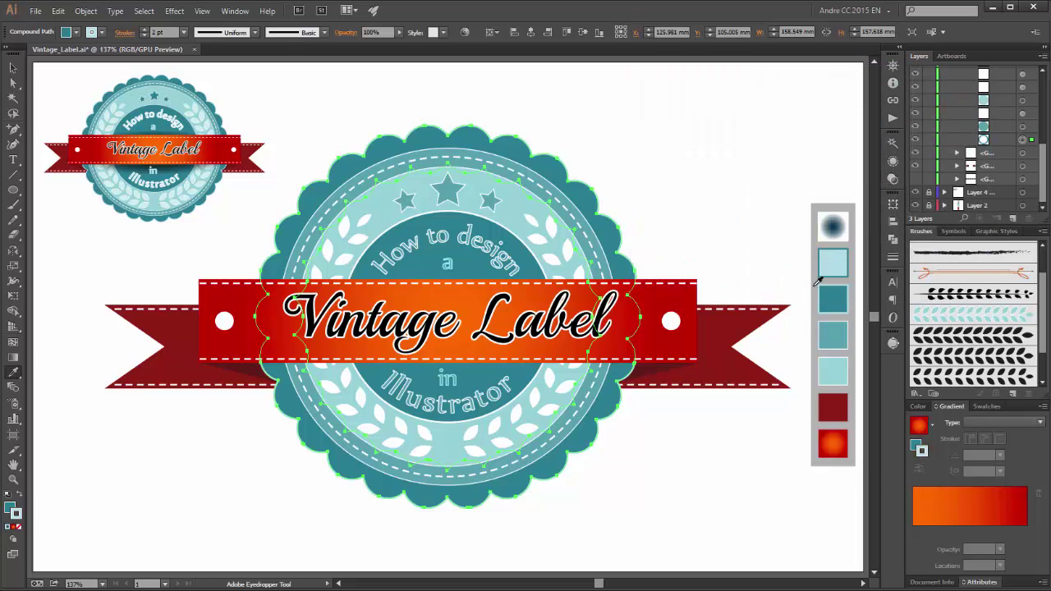
# Set the scalloped ring's stroke weight to 3 pt and deselect it
pyautogui.click(145, 32)
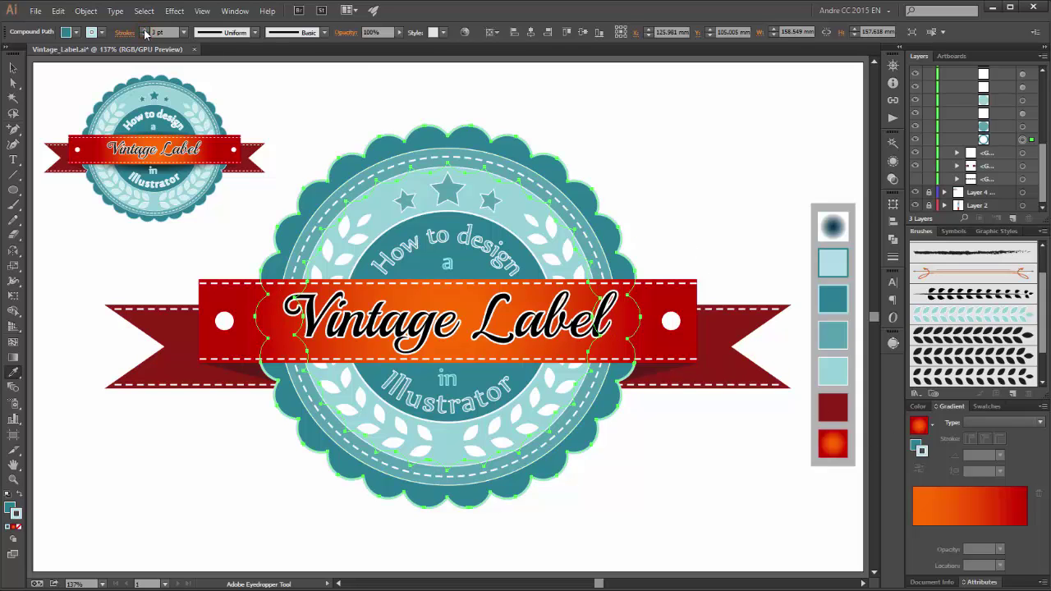
pyautogui.click(12, 65)
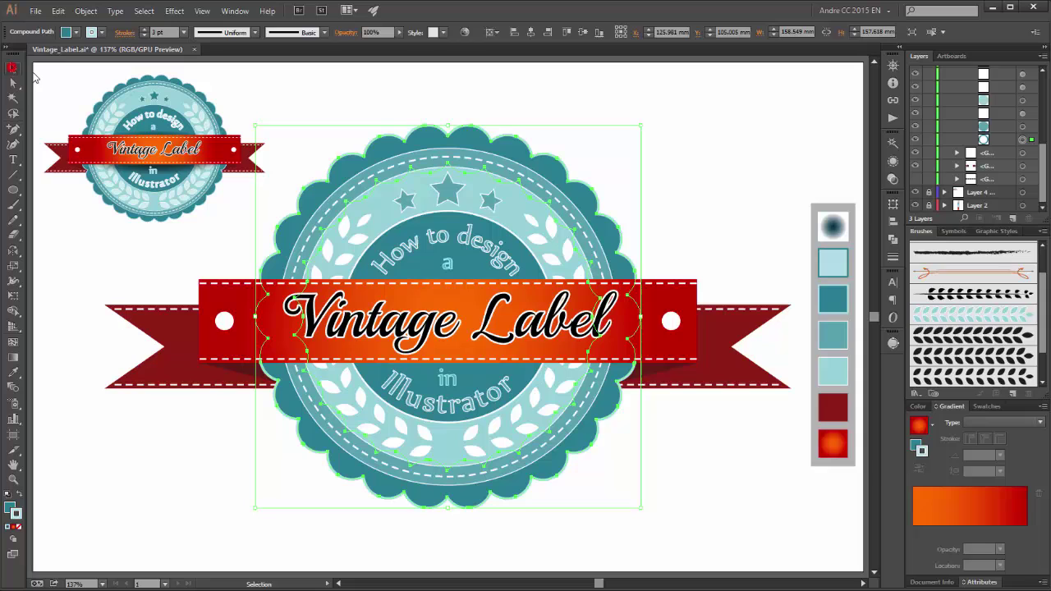
pyautogui.click(711, 148)
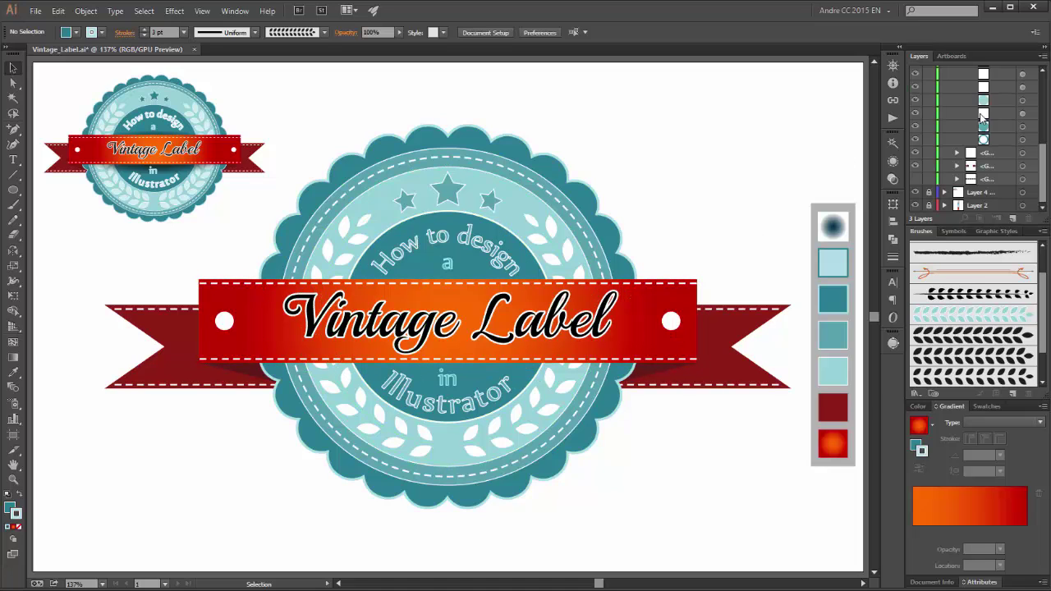
# Identify the dark teal inner circle behind the badge texts, duplicate it within the group and select the upper copy
pyautogui.moveTo(1042, 172); pyautogui.dragTo(1045, 129)
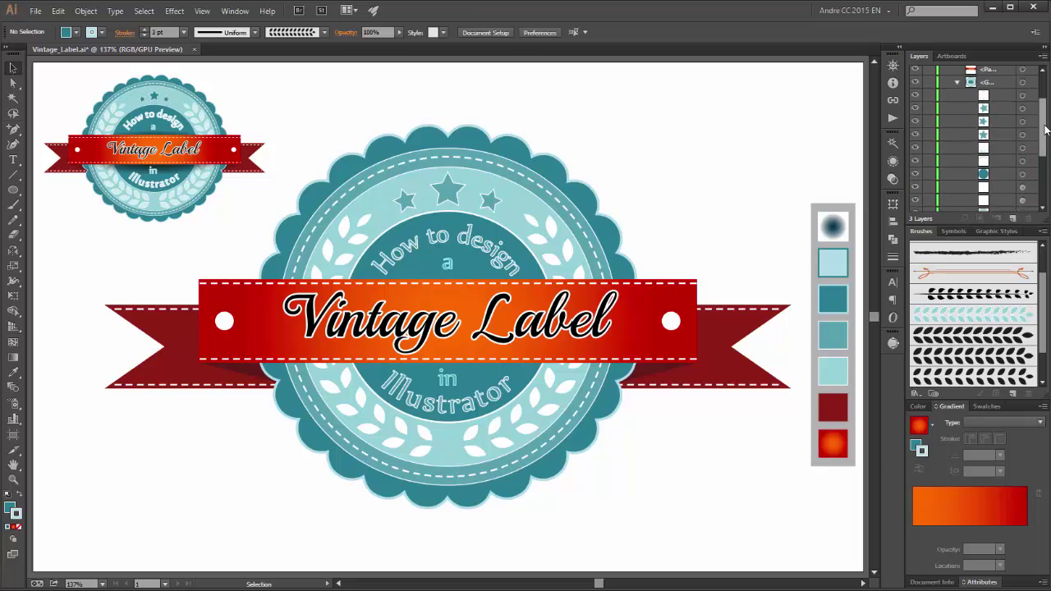
pyautogui.click(915, 174)
pyautogui.click(916, 174)
pyautogui.click(915, 174)
pyautogui.click(915, 174)
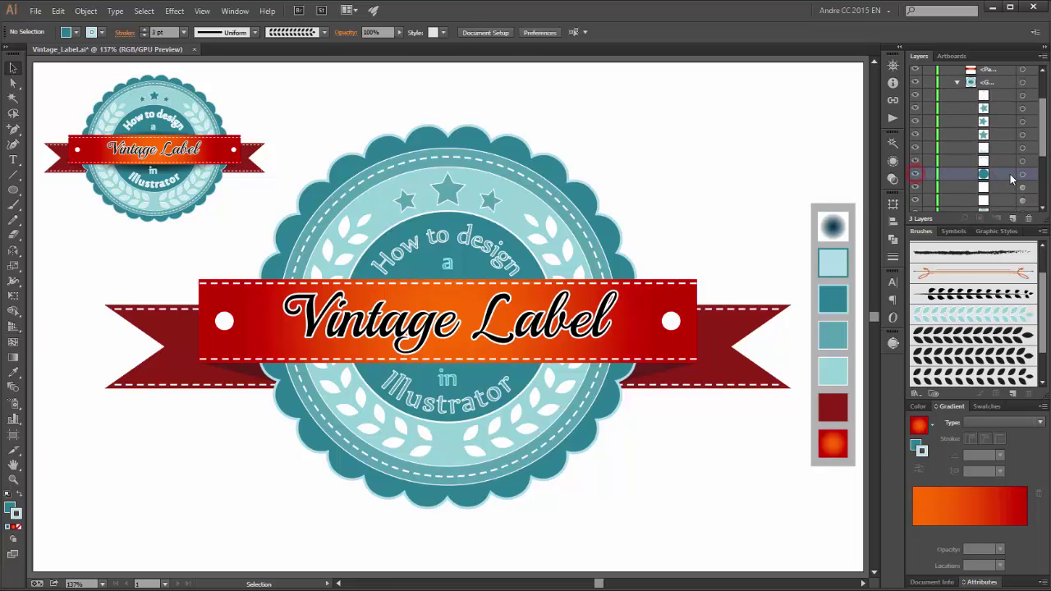
pyautogui.click(1007, 173)
pyautogui.scroll(-2, 1008, 190)
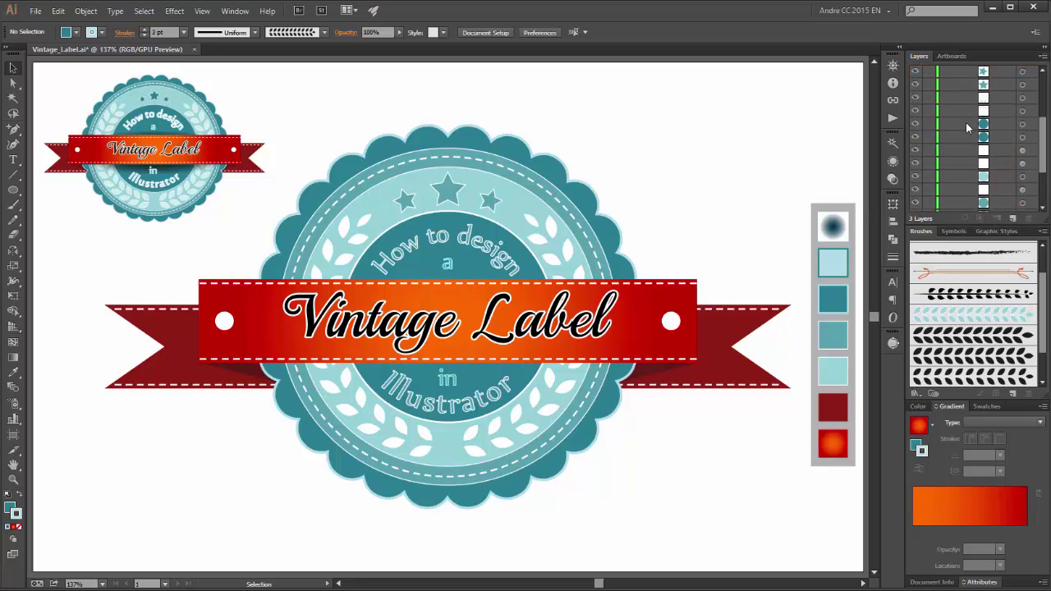
pyautogui.click(1022, 125)
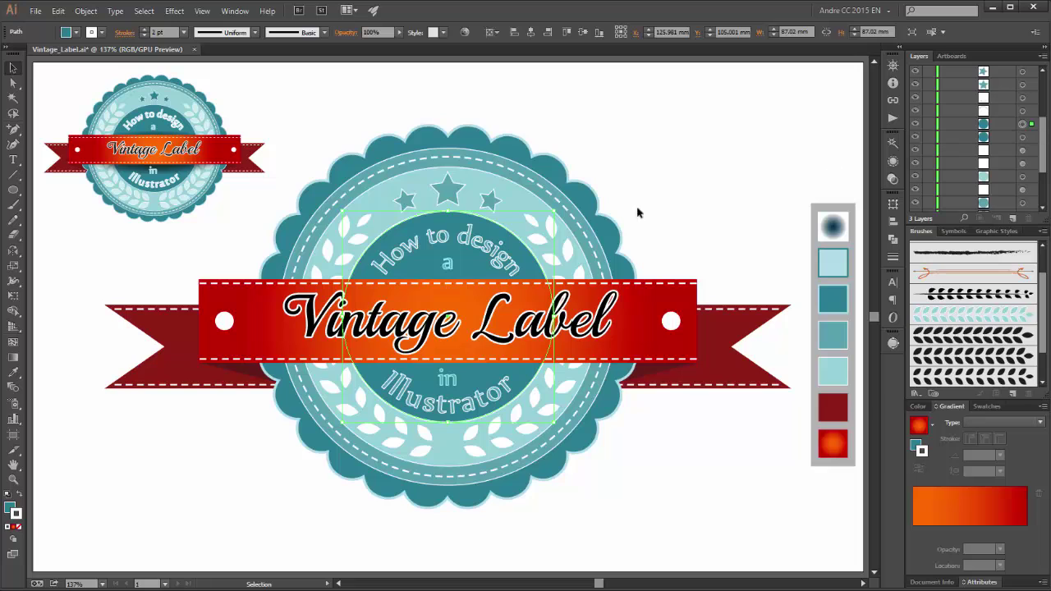
# Enlarge the duplicated circle about its centre to about 138 mm in diameter so it covers the dashed ring
pyautogui.click(13, 295)
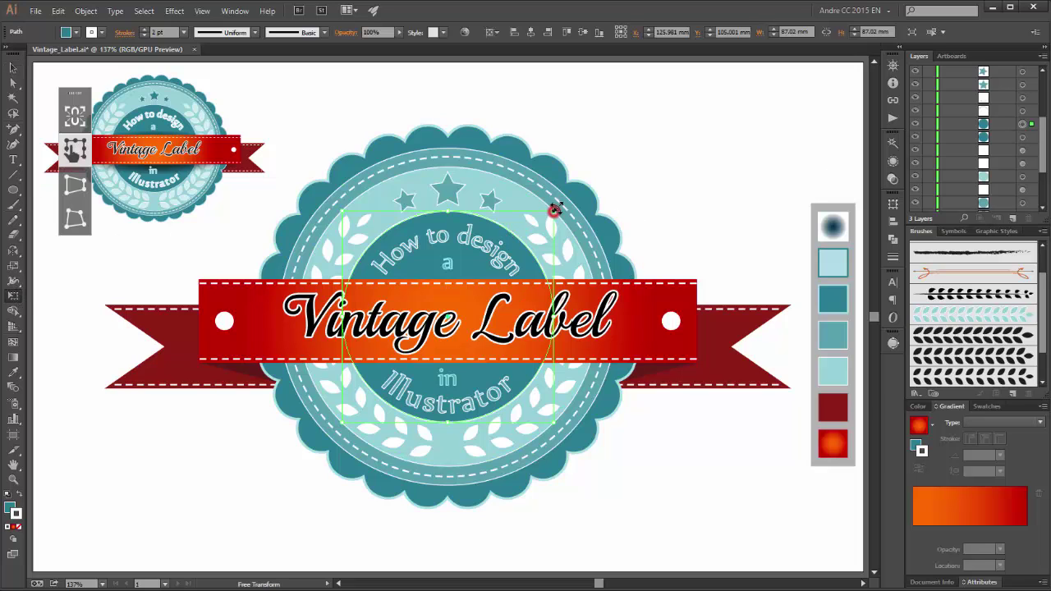
pyautogui.moveTo(555, 212); pyautogui.dragTo(612, 147)
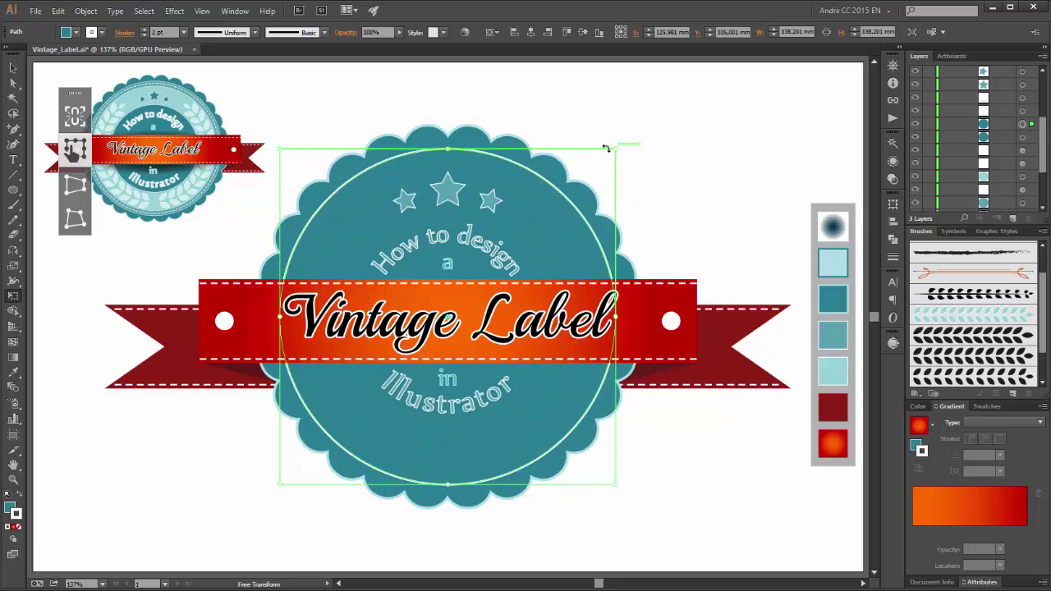
# Load the White, Black gradient preset with the enlarged circle selected and set the circle's stroke to none
pyautogui.click(933, 425)
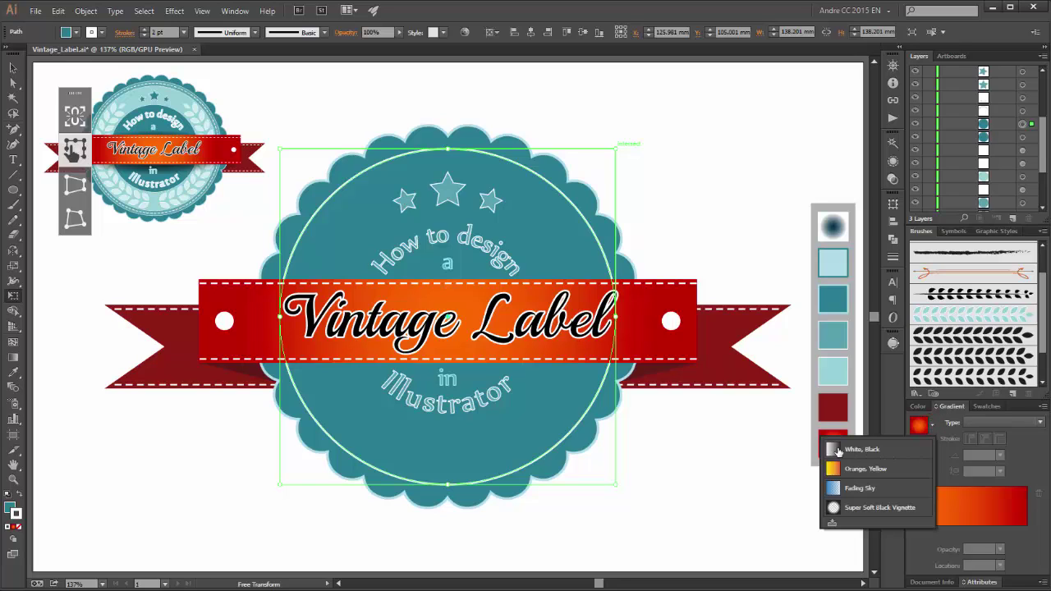
pyautogui.click(866, 450)
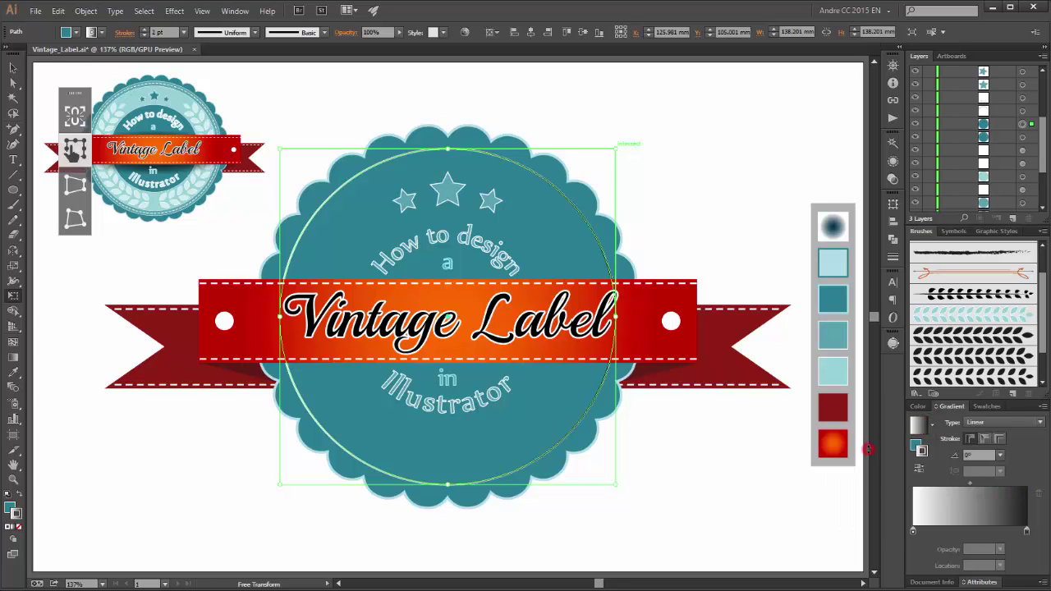
pyautogui.doubleClick(921, 449)
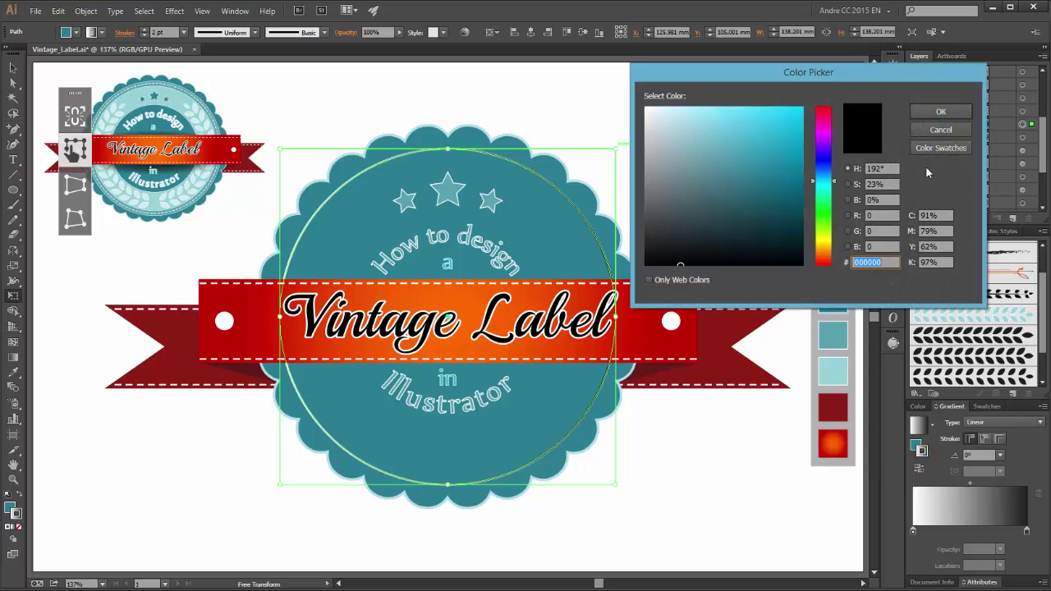
pyautogui.click(941, 130)
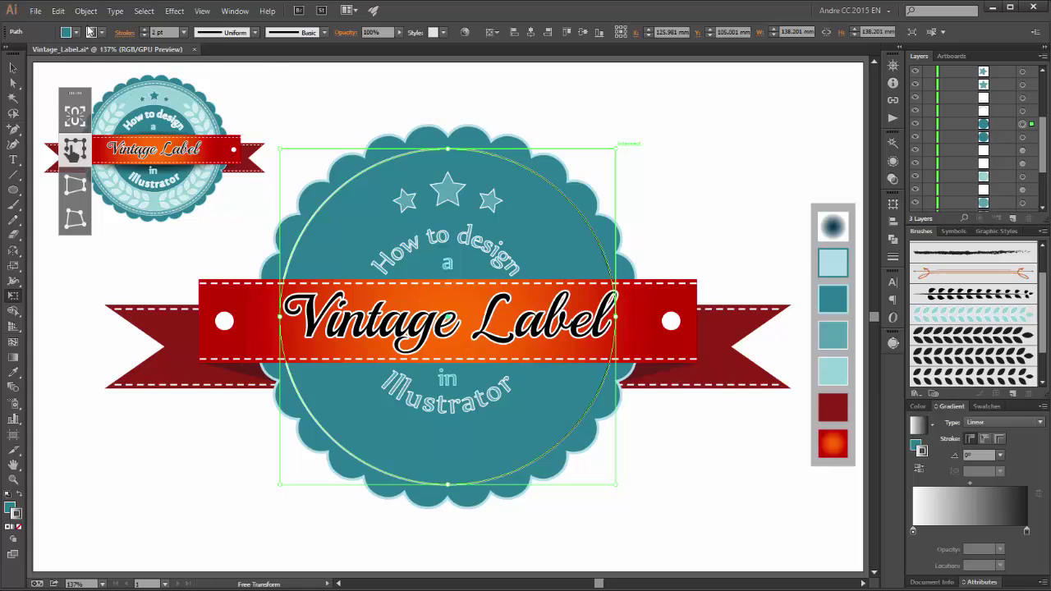
pyautogui.click(90, 31)
pyautogui.click(8, 53)
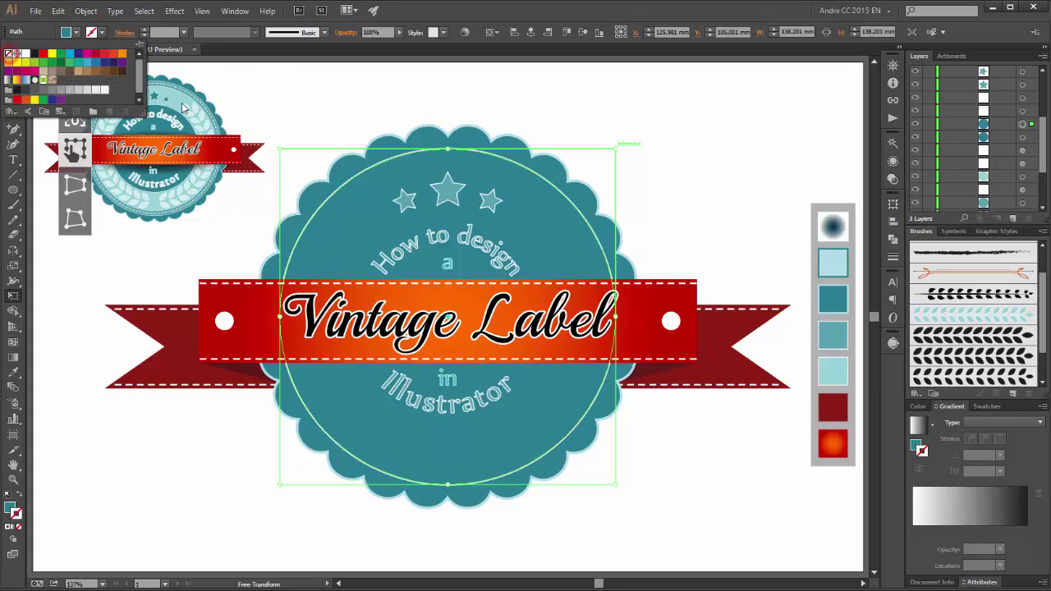
# Fill the enlarged circle with the white-to-black gradient, set its type to Radial and reverse it so black is central
pyautogui.click(916, 446)
pyautogui.click(916, 445)
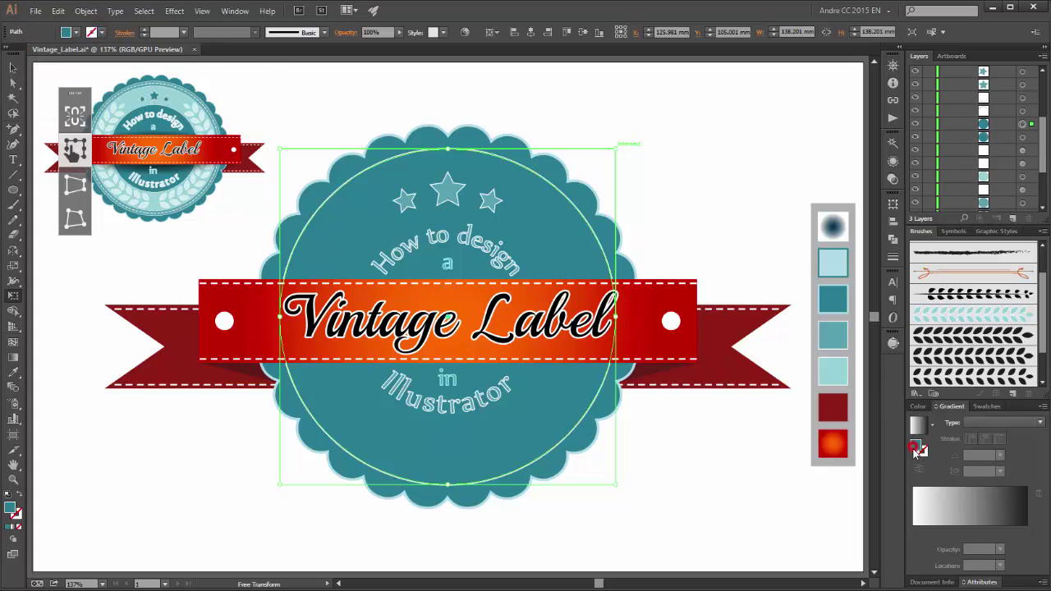
pyautogui.click(919, 427)
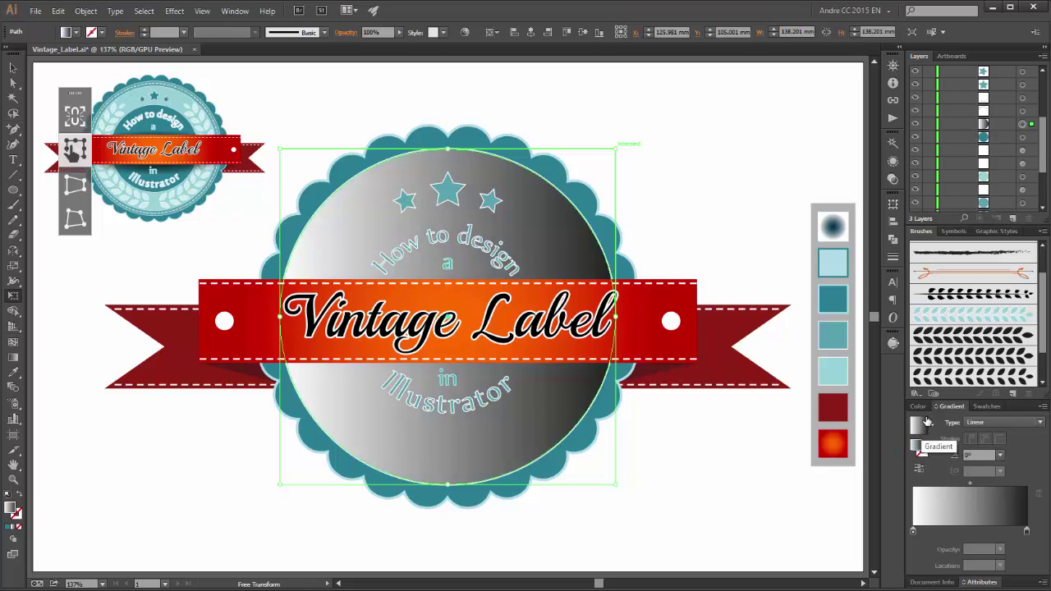
pyautogui.click(1002, 424)
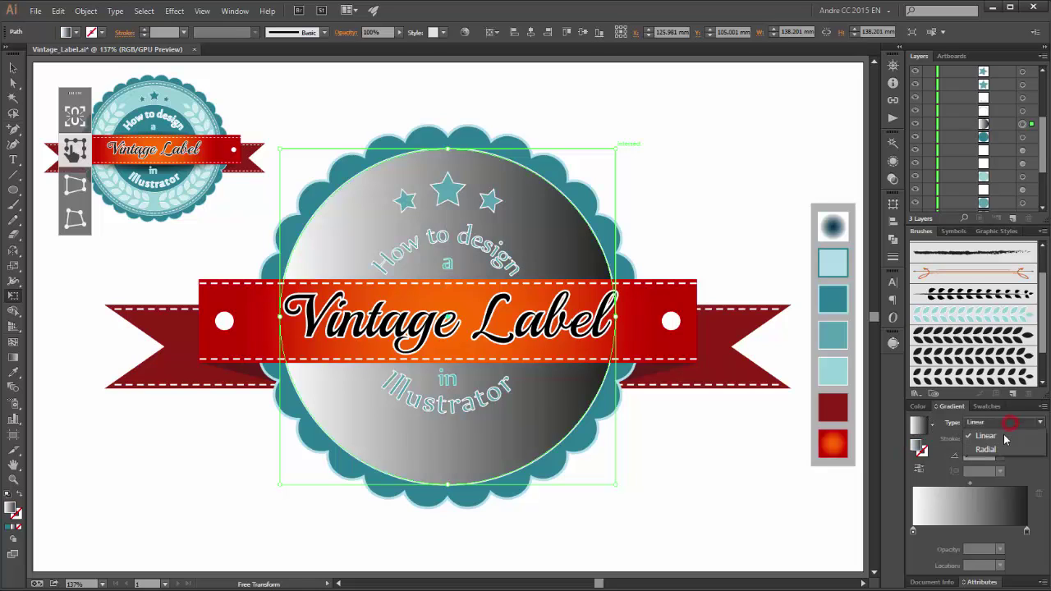
pyautogui.click(997, 449)
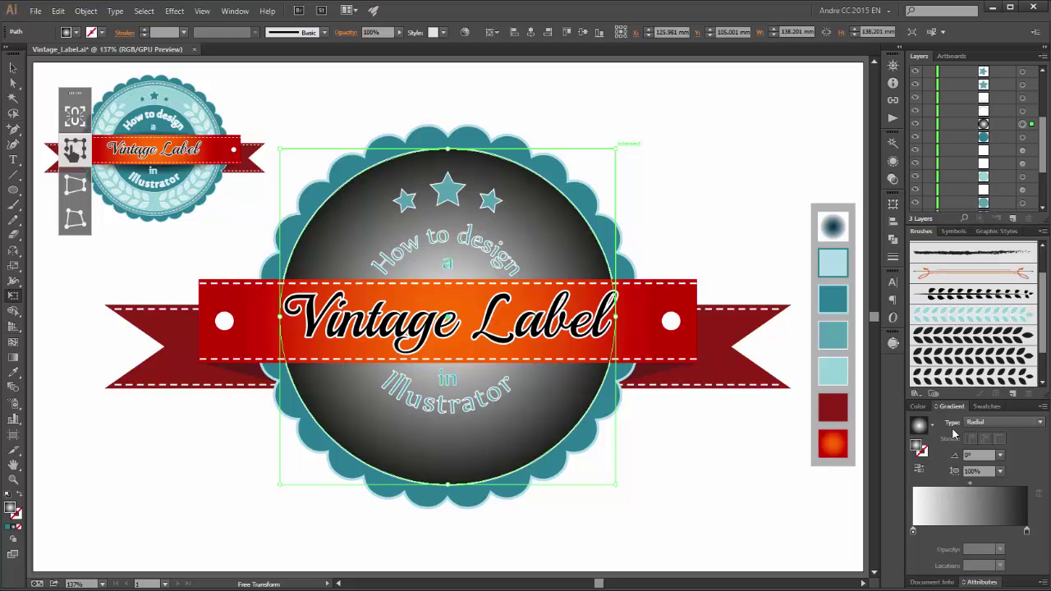
pyautogui.click(918, 469)
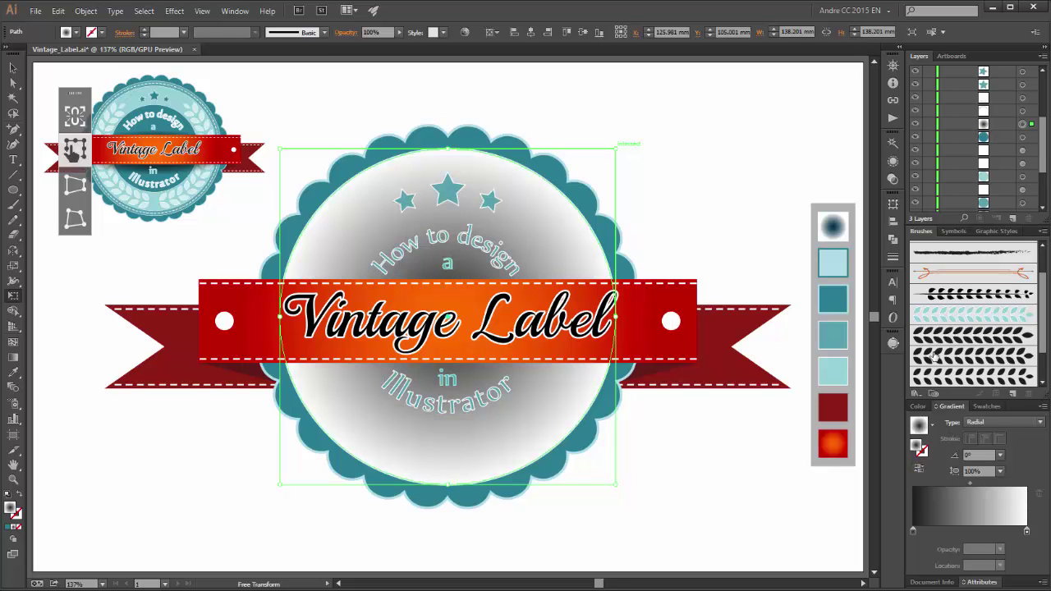
# Set the gradient circle's blending mode to Multiply
pyautogui.click(894, 180)
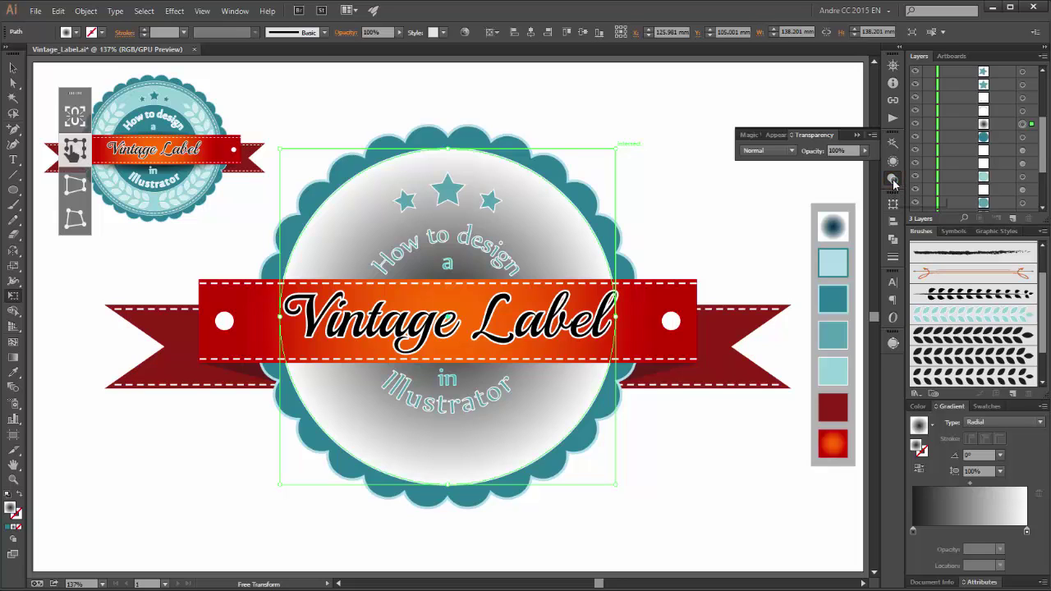
pyautogui.click(751, 151)
pyautogui.click(780, 197)
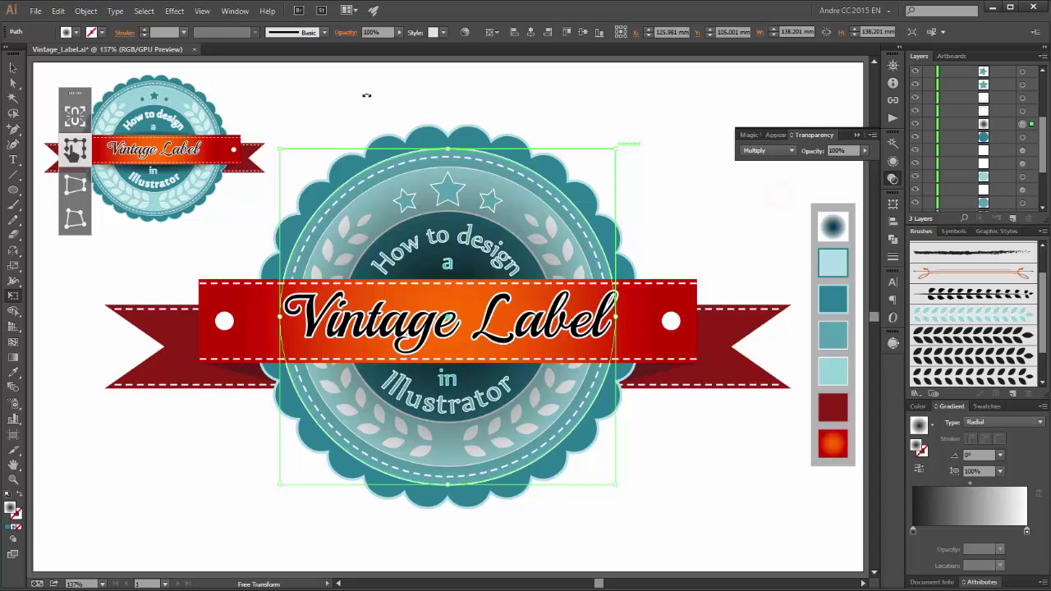
pyautogui.click(235, 12)
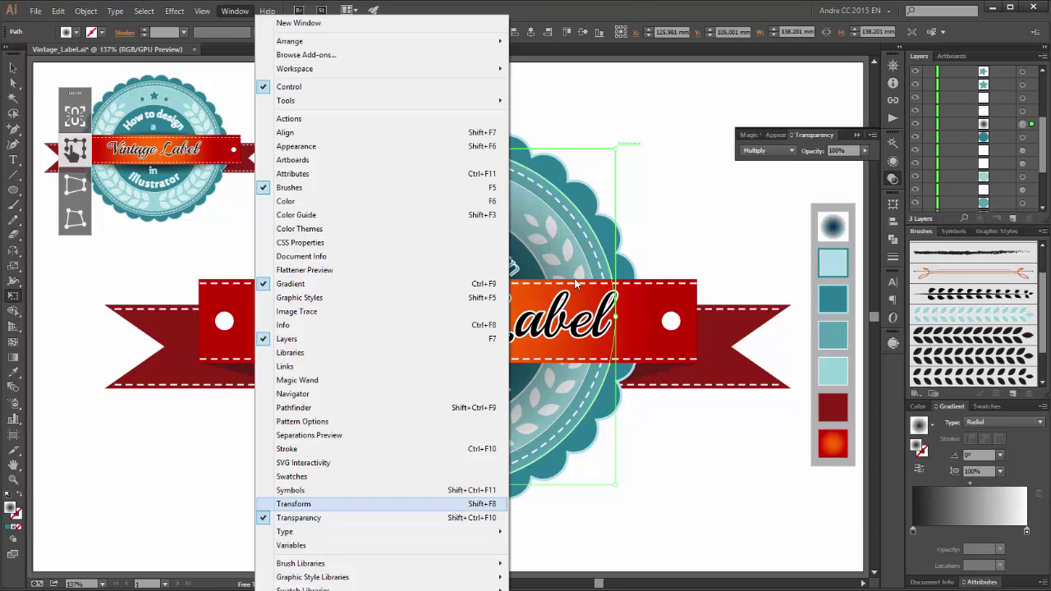
pyautogui.click(631, 9)
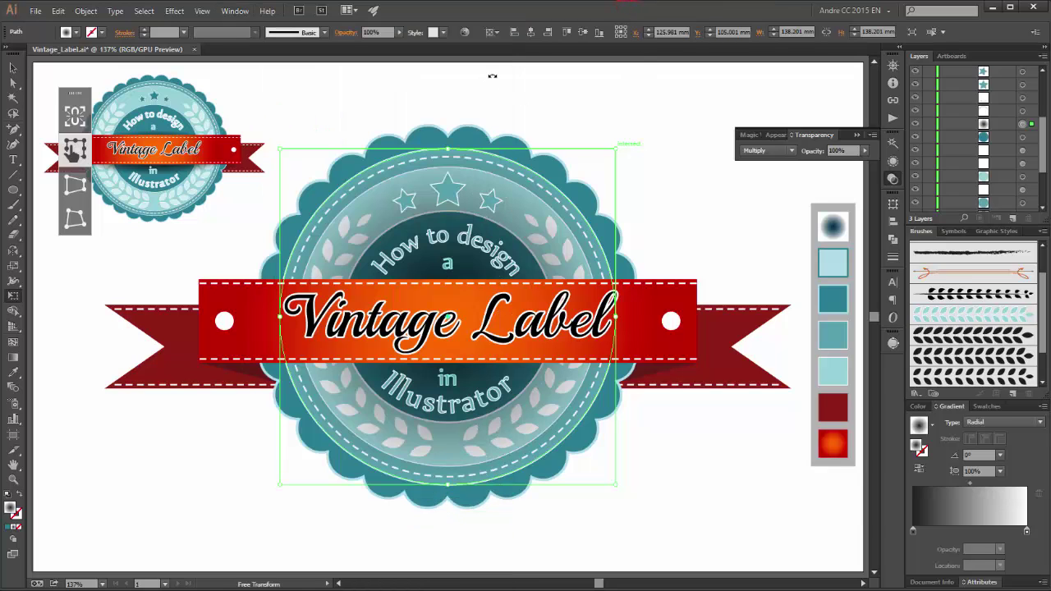
# Reshape the circle's radial gradient into a flat ellipse behind the ribbon, widened to the ribbon's hole, with an aspect ratio of about 27.9%
pyautogui.click(13, 358)
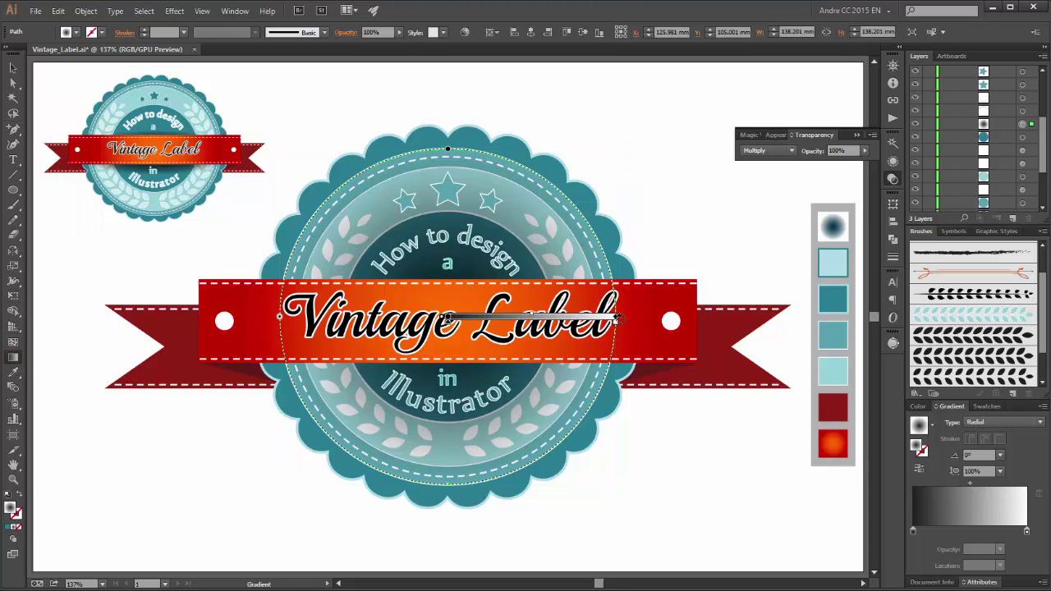
pyautogui.moveTo(448, 151); pyautogui.dragTo(445, 261)
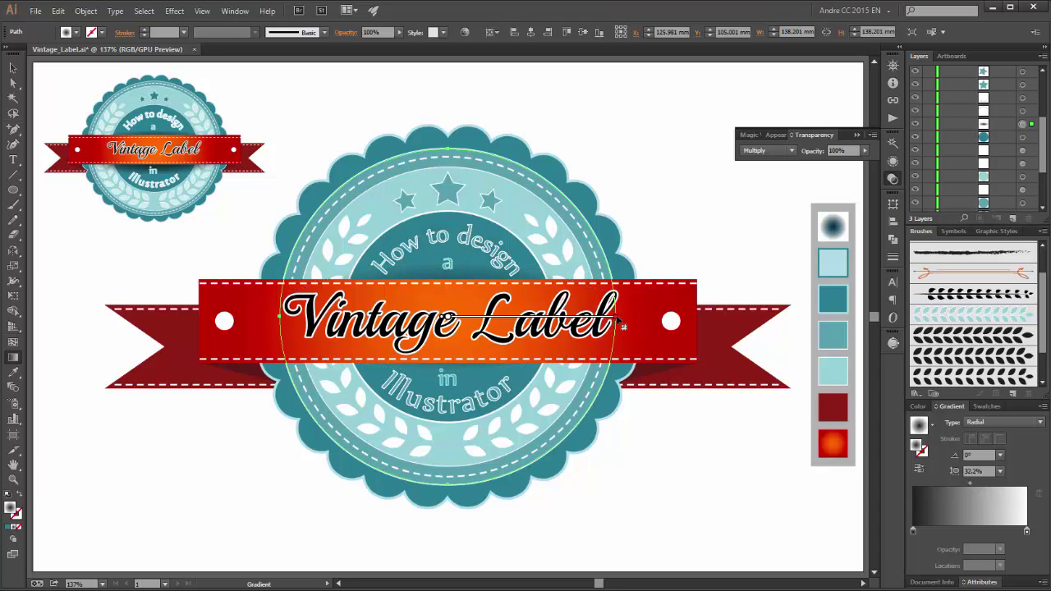
pyautogui.moveTo(616, 317); pyautogui.dragTo(659, 320)
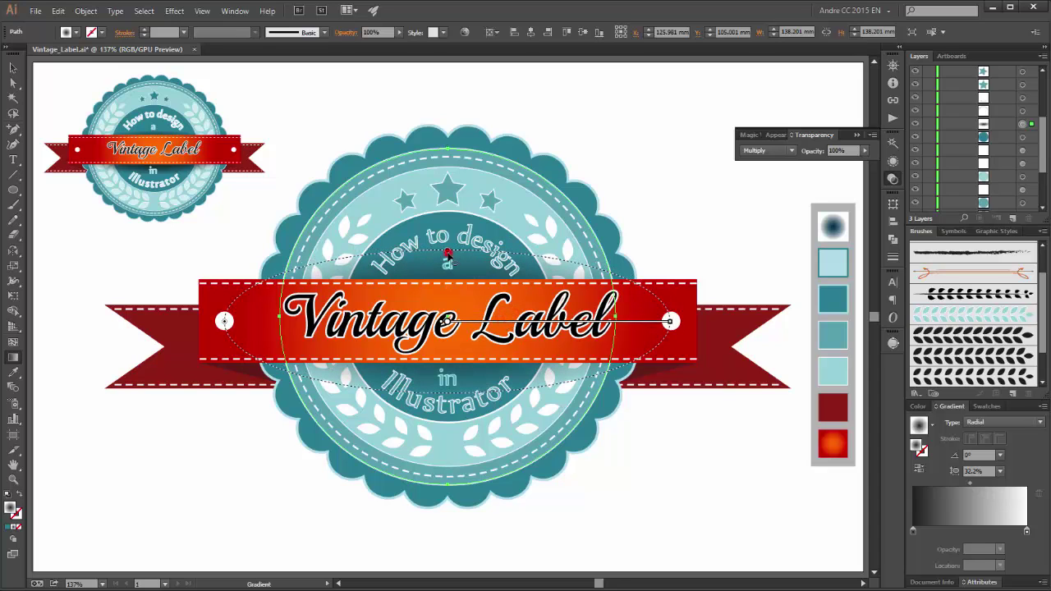
pyautogui.moveTo(447, 256); pyautogui.dragTo(448, 260)
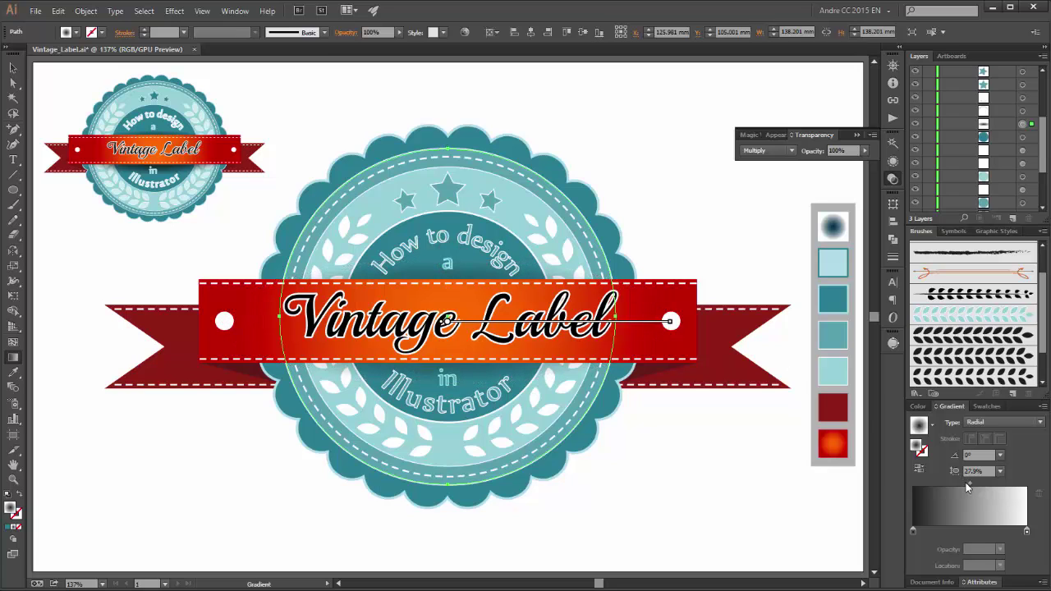
# Shift the gradient's midpoint to about 74.19%, nudge the gradient's centre slightly down and deselect the circle
pyautogui.moveTo(967, 486); pyautogui.dragTo(1000, 488)
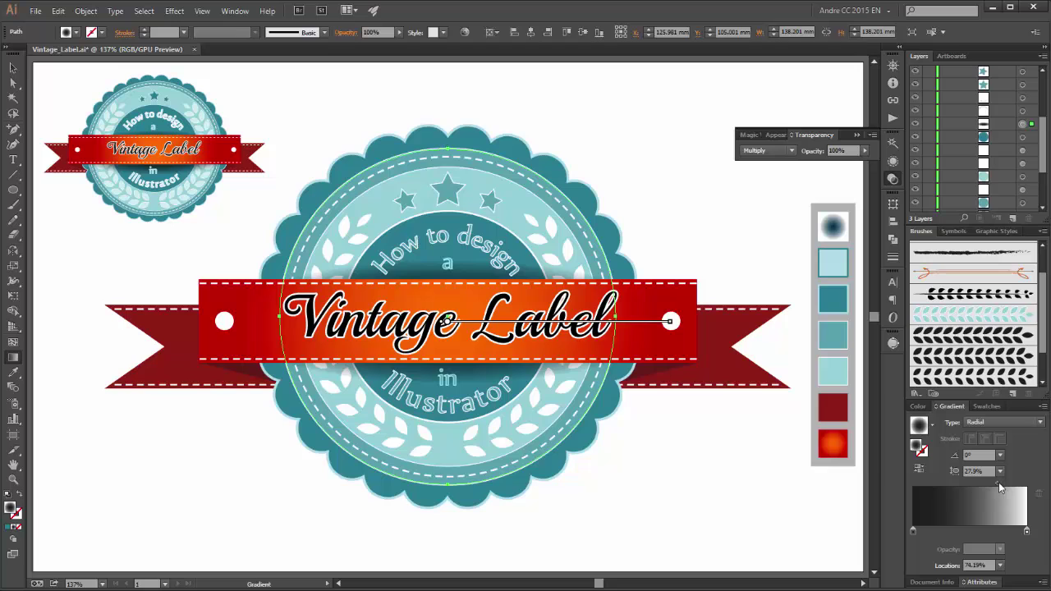
pyautogui.moveTo(447, 320); pyautogui.dragTo(445, 324)
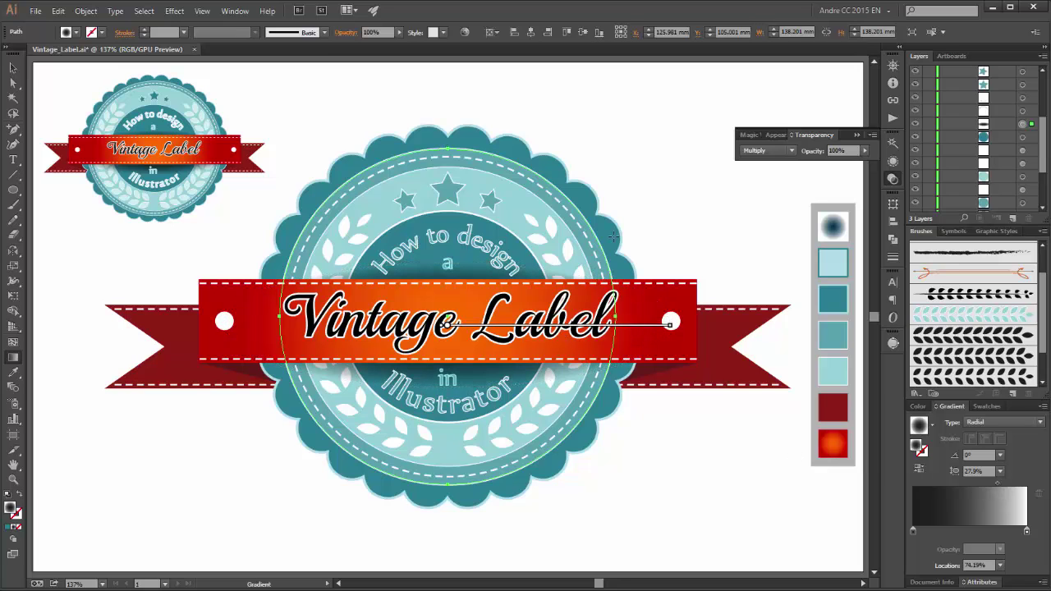
pyautogui.press('v')
pyautogui.click(733, 96)
# Identify the two laurel branch paths, select both and expand their appearance
pyautogui.press('g')
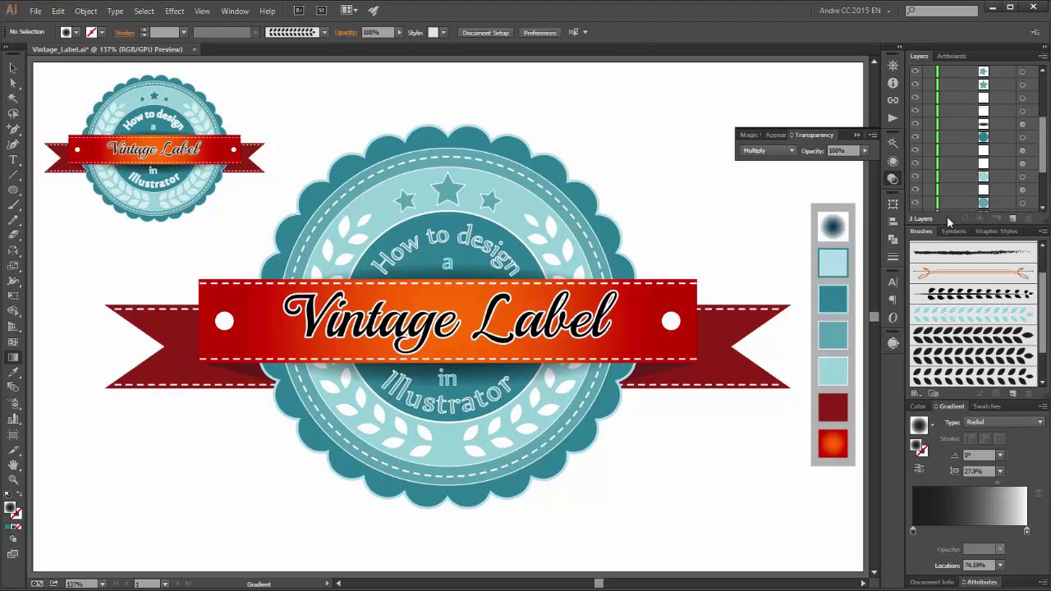
pyautogui.press('a')
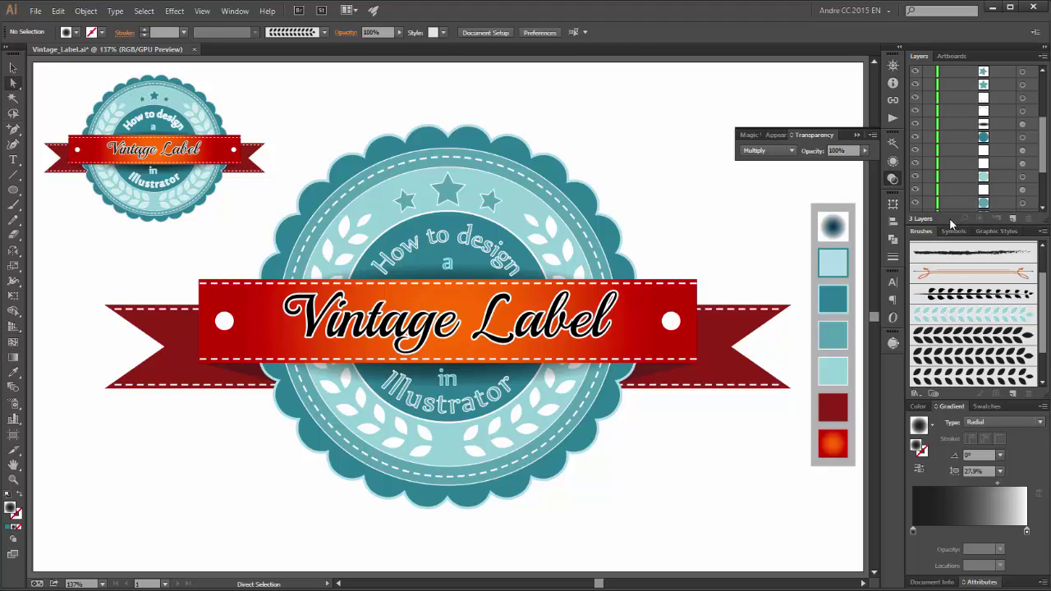
pyautogui.click(916, 151)
pyautogui.click(916, 151)
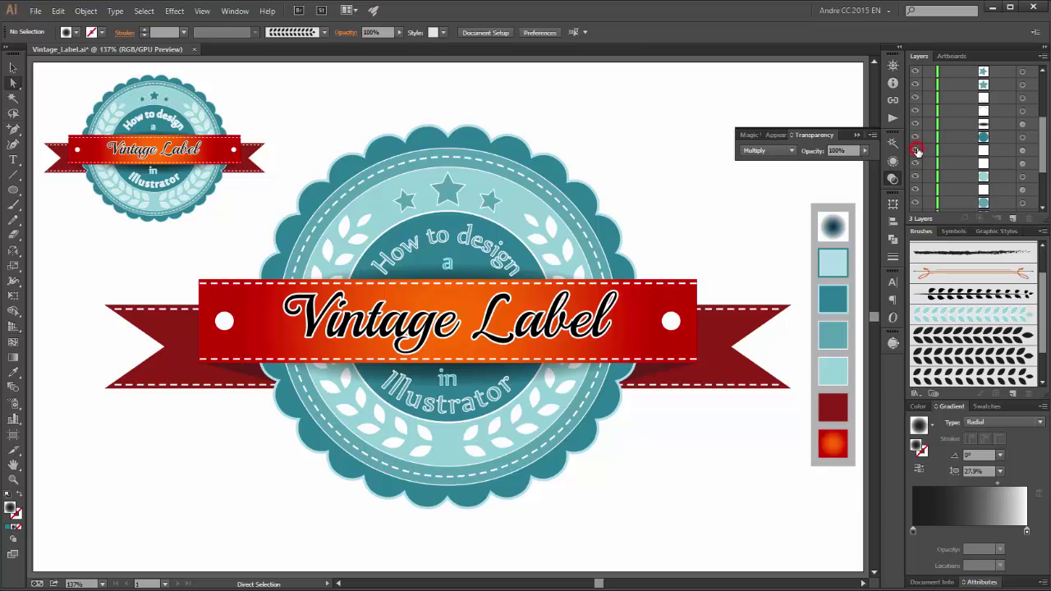
pyautogui.click(1022, 163)
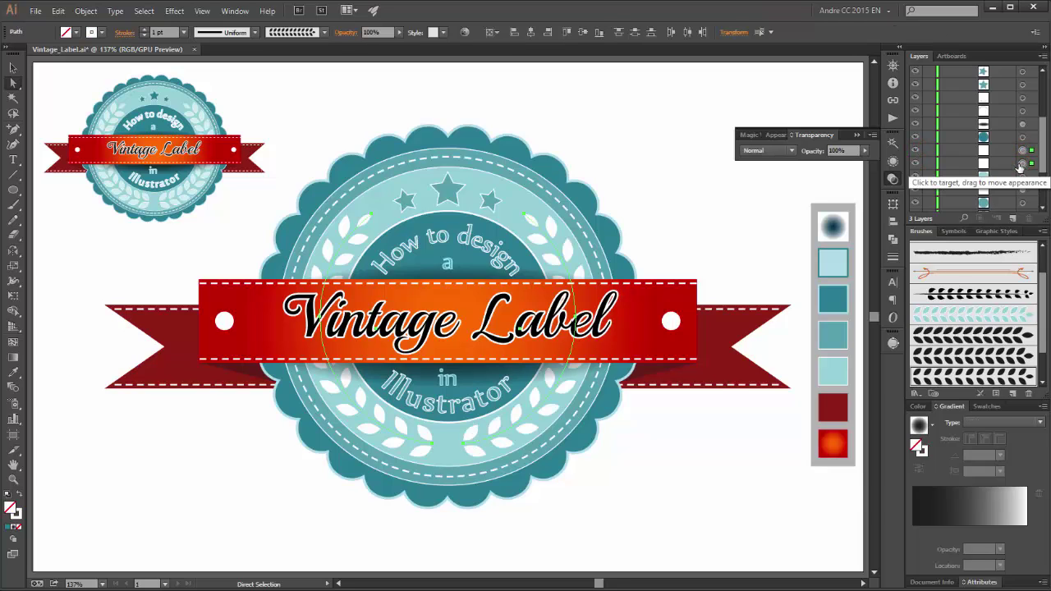
pyautogui.click(83, 12)
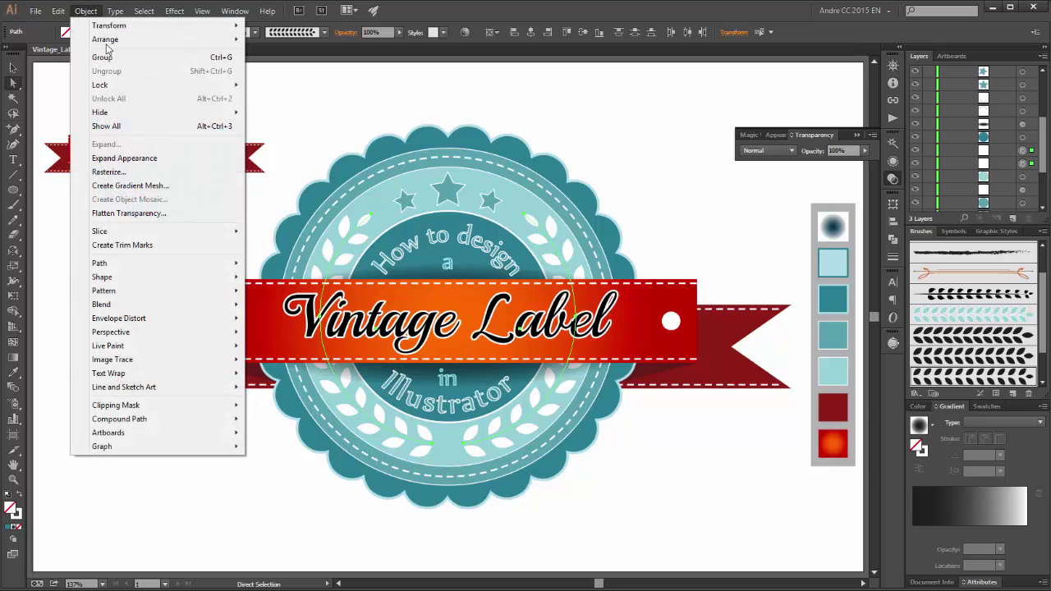
pyautogui.click(117, 158)
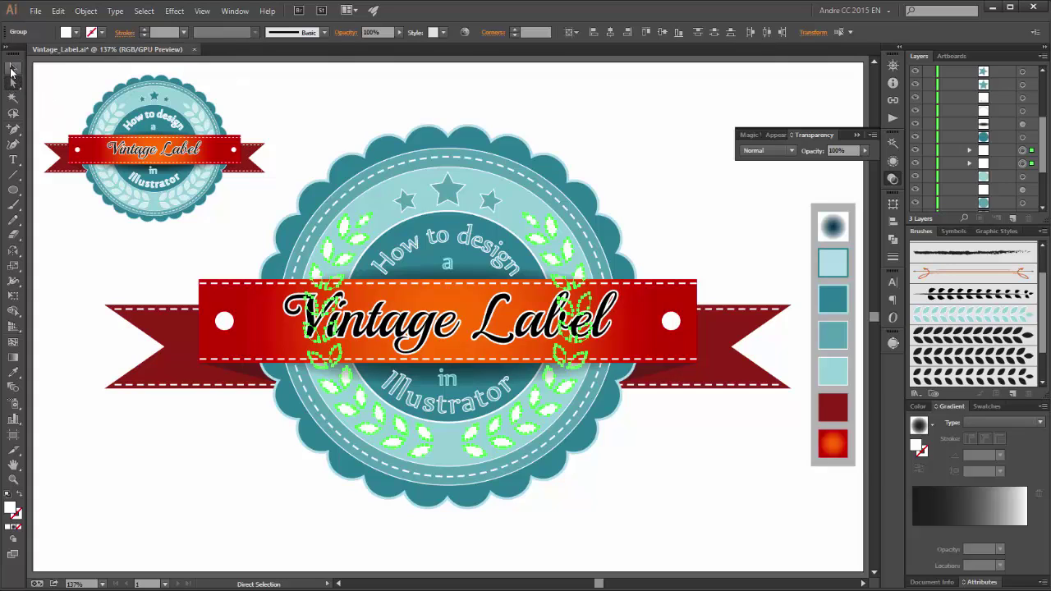
# Copy the light teal sample square's appearance to the laurel branches, lighten their fill to a paler teal and deselect them
pyautogui.click(13, 371)
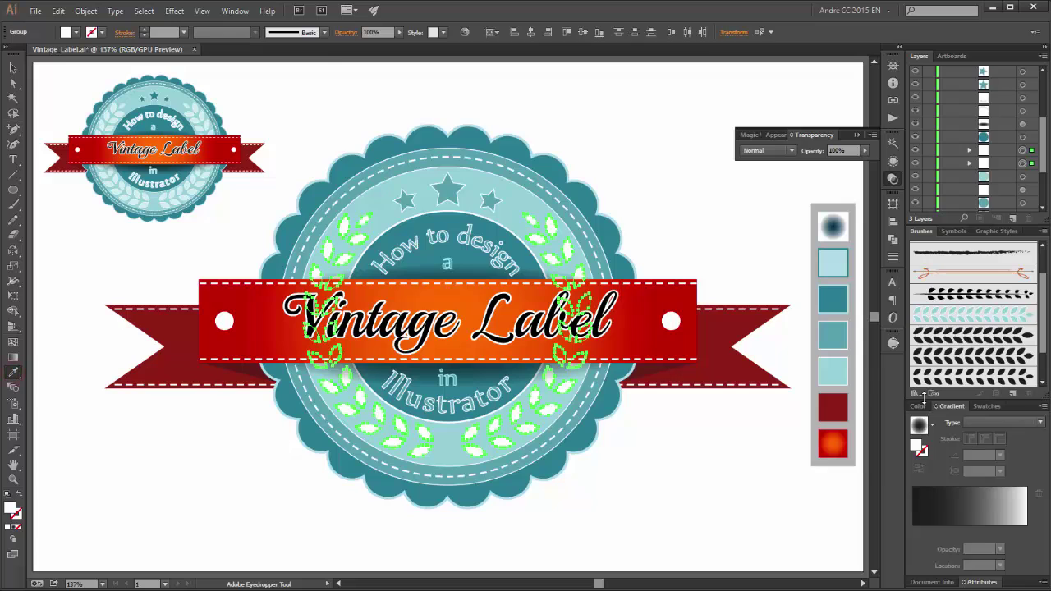
pyautogui.click(829, 371)
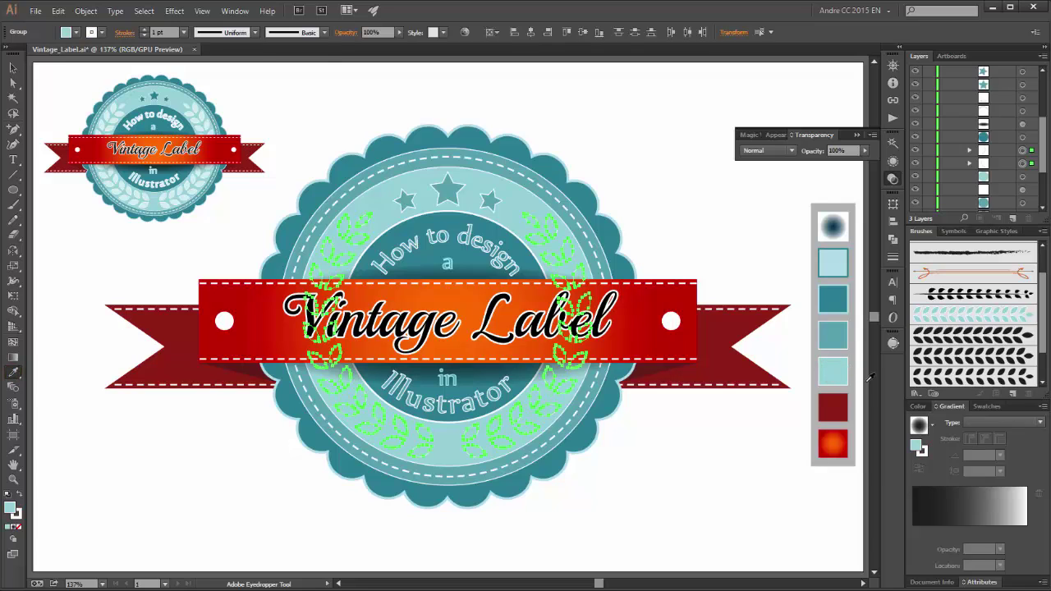
pyautogui.click(916, 447)
pyautogui.doubleClick(916, 447)
pyautogui.click(676, 117)
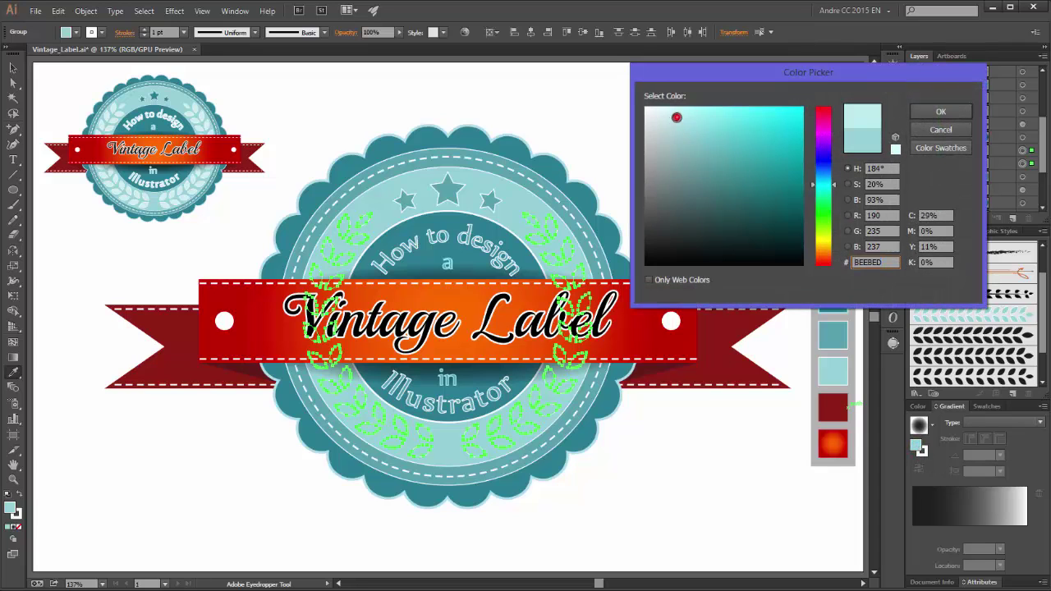
pyautogui.click(671, 115)
pyautogui.click(940, 111)
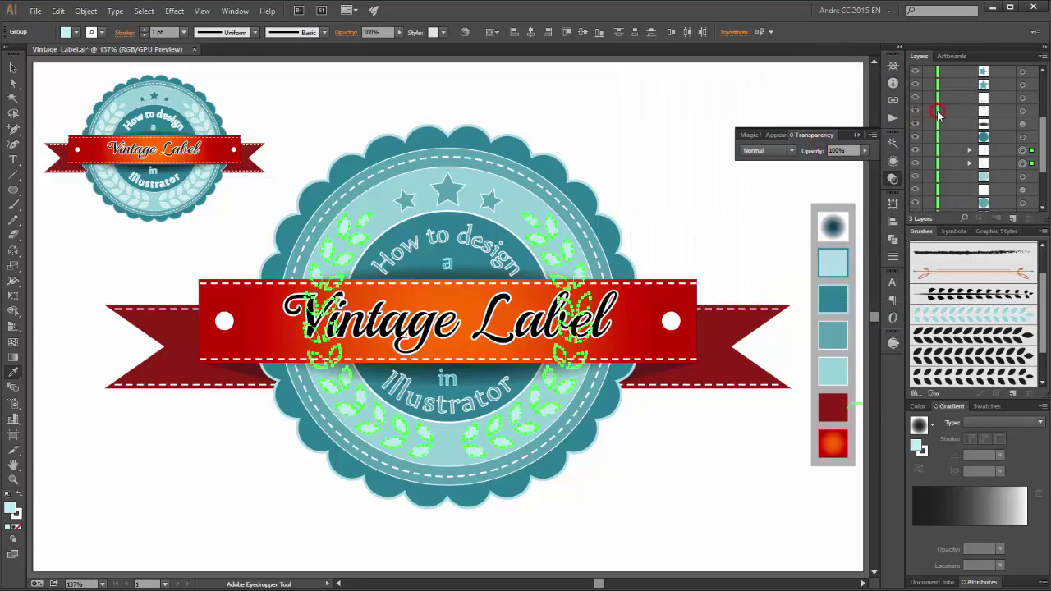
pyautogui.click(11, 67)
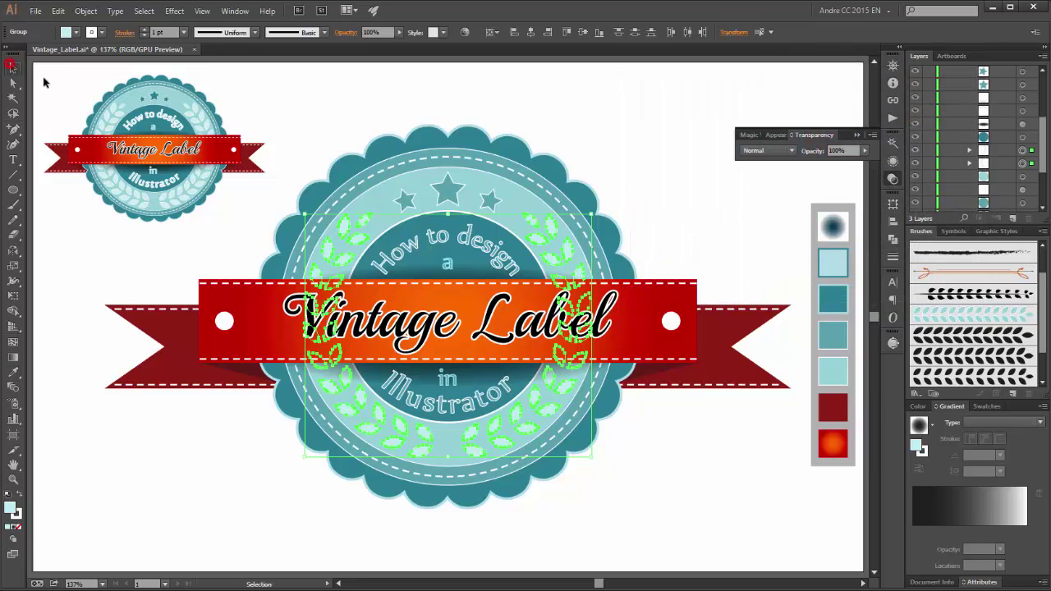
pyautogui.click(754, 97)
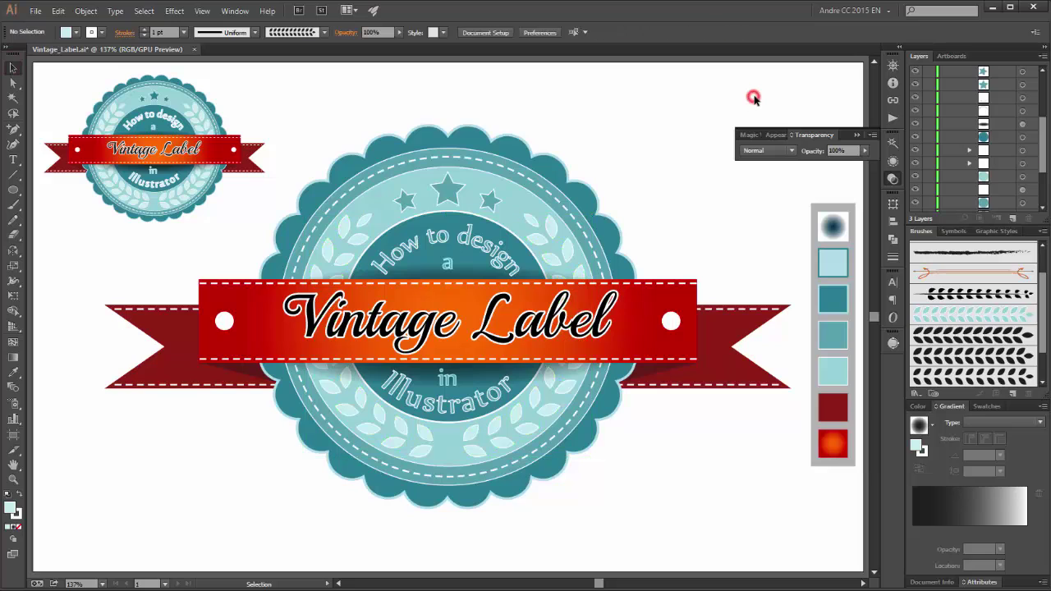
pyautogui.click(857, 136)
# Reduce the font size of the curved "How to design" text to 34 pt
pyautogui.press('a')
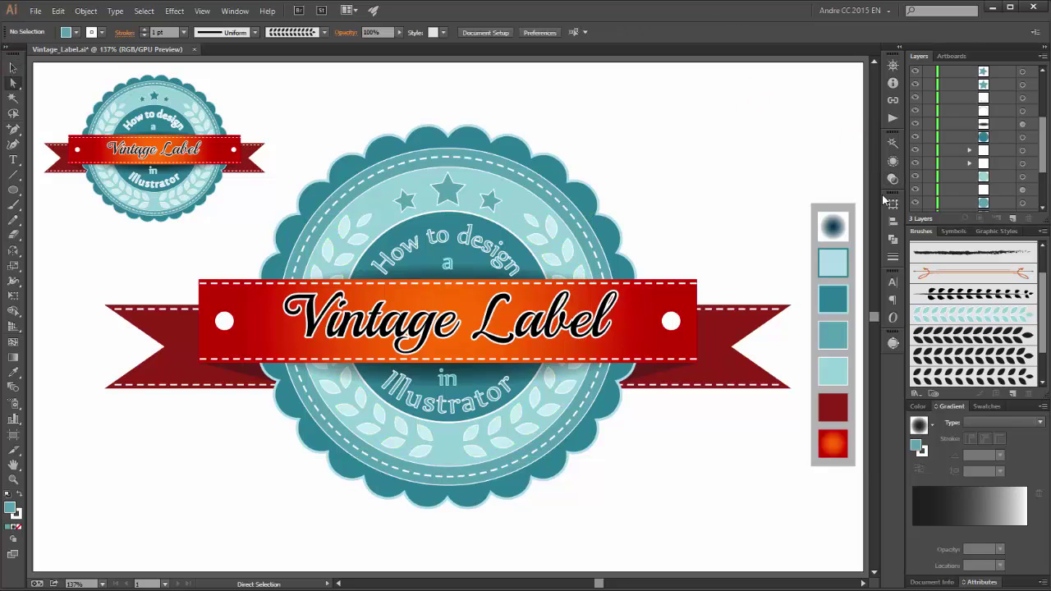
pyautogui.click(480, 220)
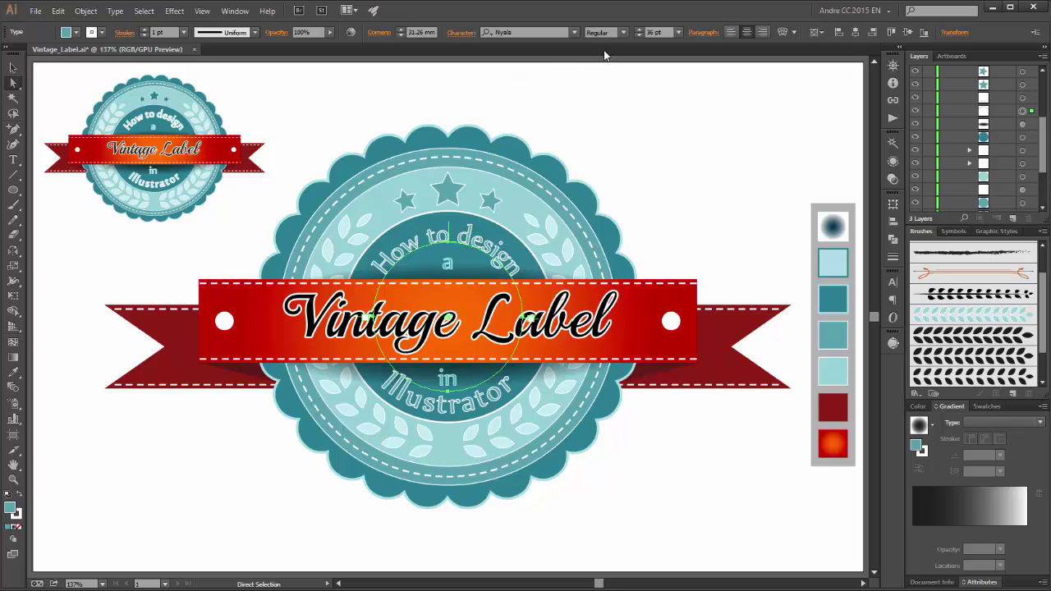
pyautogui.click(639, 35)
pyautogui.click(638, 35)
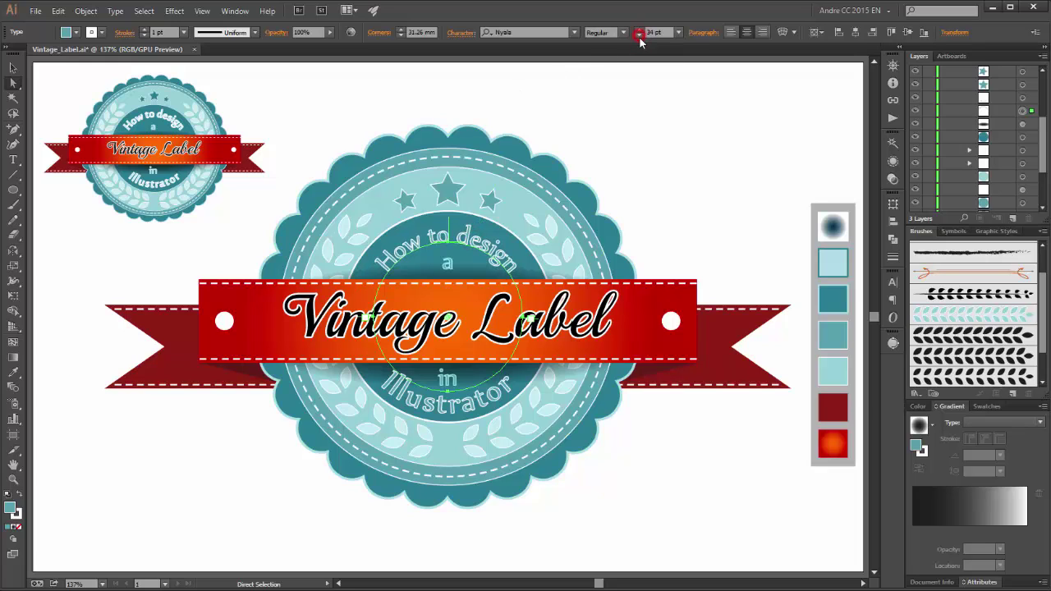
# Reduce the font size of the curved "Illustrator" text to 40 pt and deselect it
pyautogui.click(462, 403)
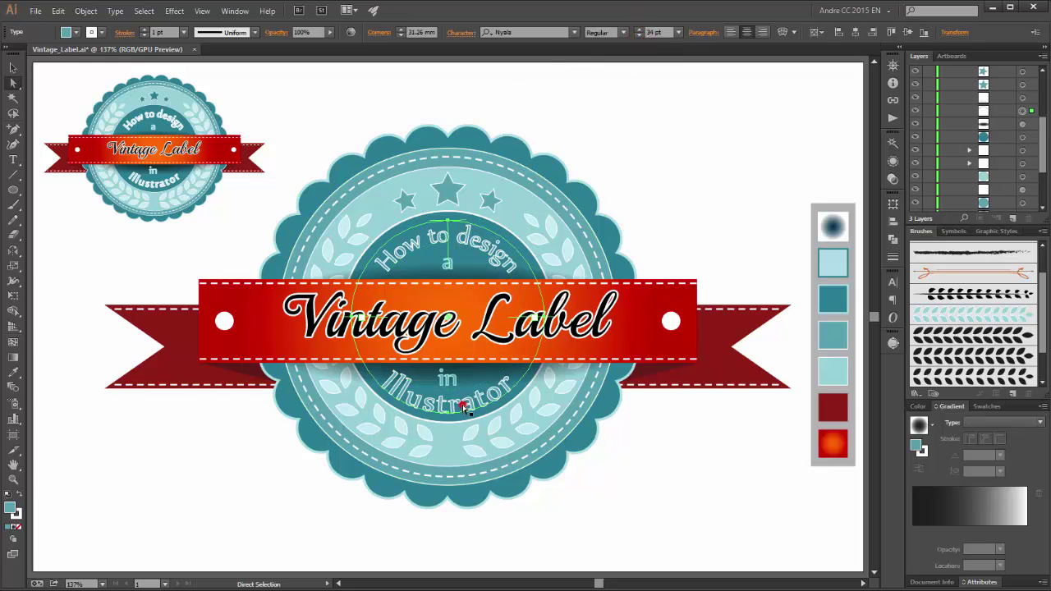
pyautogui.click(639, 35)
pyautogui.click(638, 36)
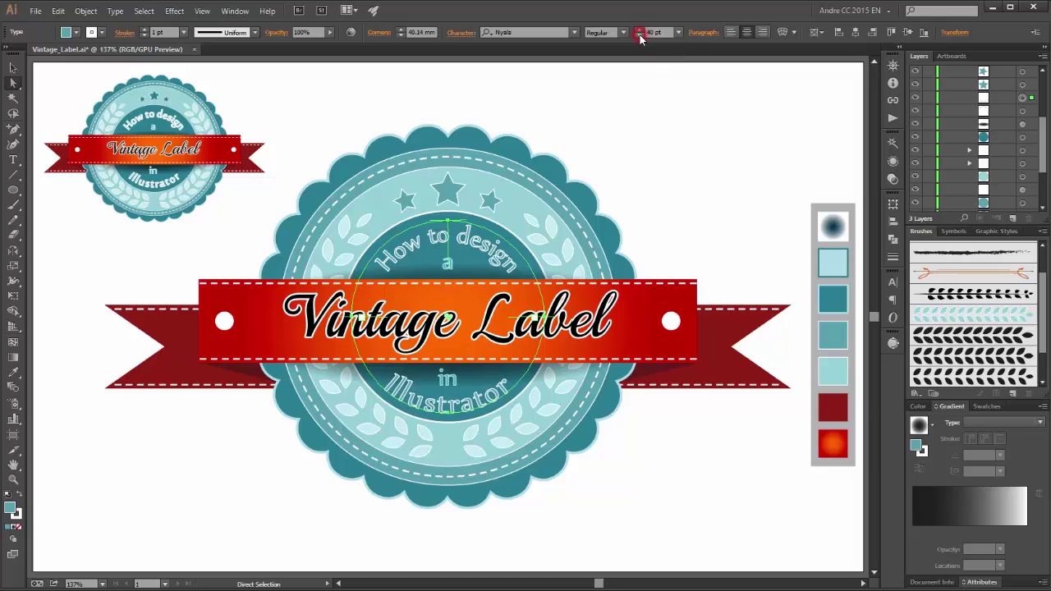
pyautogui.click(785, 117)
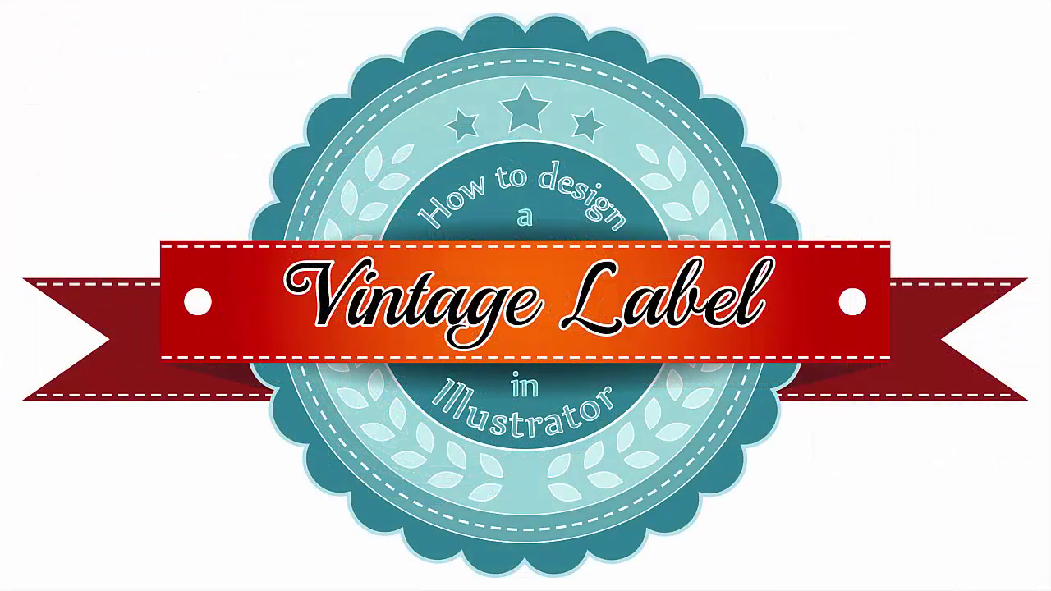